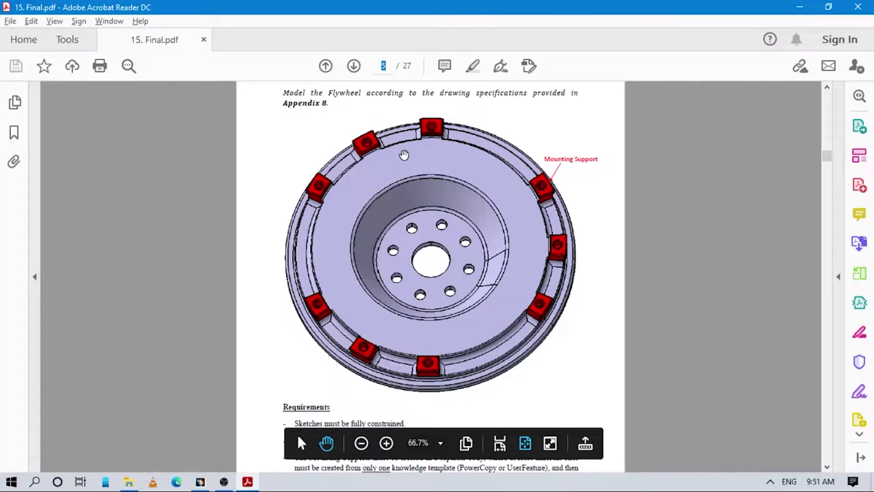
Go to page 16 of the PDF and examine the Appendix 8 flywheel drawing, particularly the dimensions in Detail E
{"action": "type", "text": "6"}
{"action": "key", "text": "Return"}
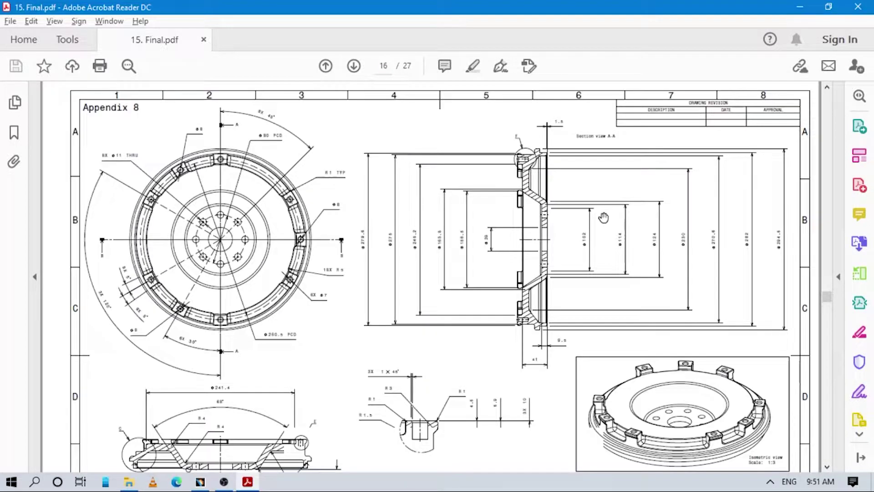
{"action": "scroll", "coordinate": [550, 307], "scroll_direction": "down", "scroll_amount": 5}
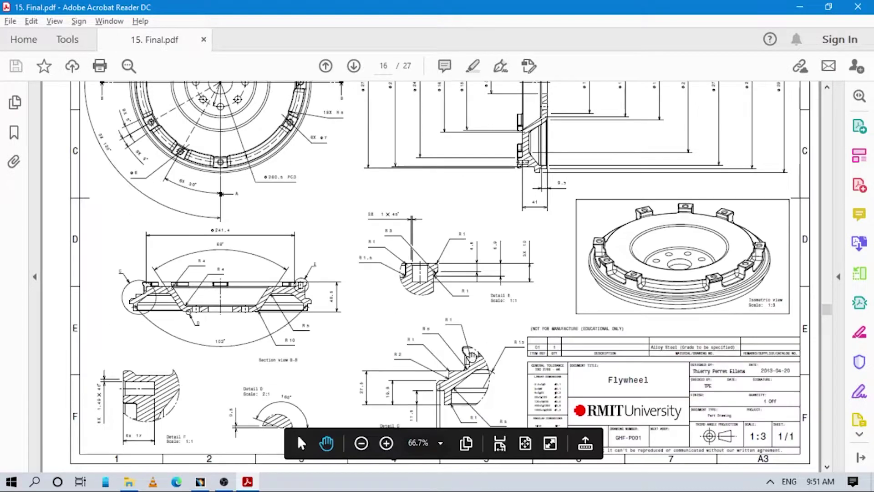
{"action": "scroll", "coordinate": [473, 360], "scroll_direction": "up", "scroll_amount": 1}
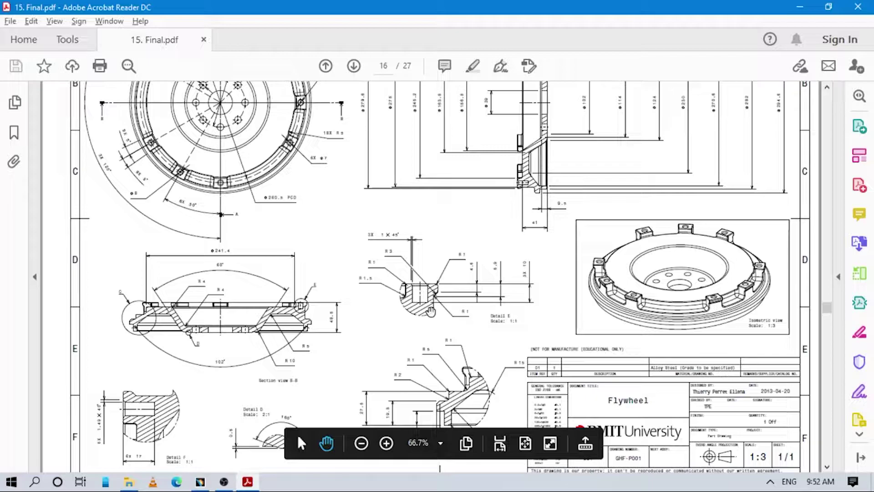
{"action": "scroll", "coordinate": [430, 311], "scroll_direction": "up", "scroll_amount": 3, "text": "ctrl"}
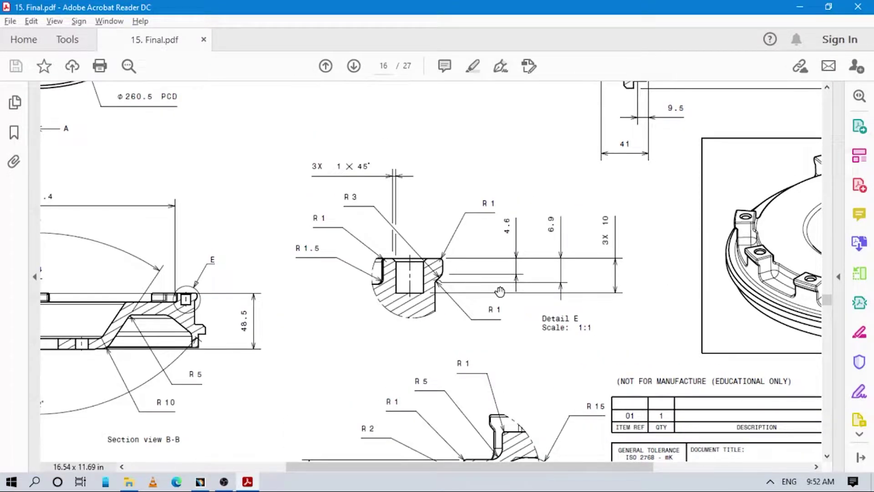
Switch to CATIA and display the flywheel model in Shading with Edges mode
{"action": "left_click", "coordinate": [202, 487]}
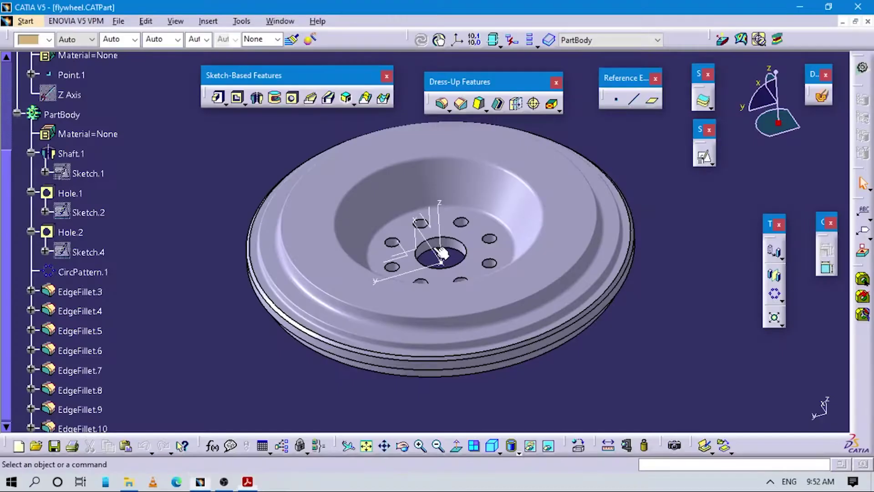
{"action": "middle_click_drag", "start_coordinate": [443, 255], "coordinate": [492, 349]}
{"action": "left_click", "coordinate": [497, 385]}
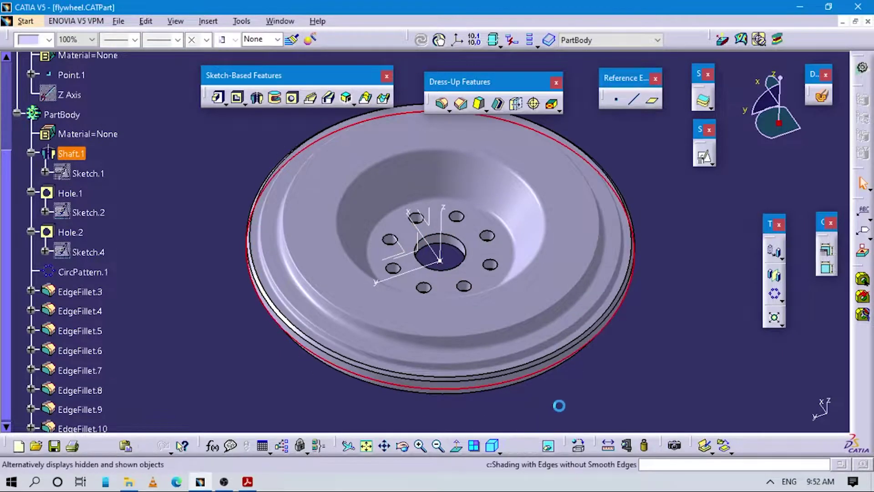
{"action": "left_click", "coordinate": [519, 452]}
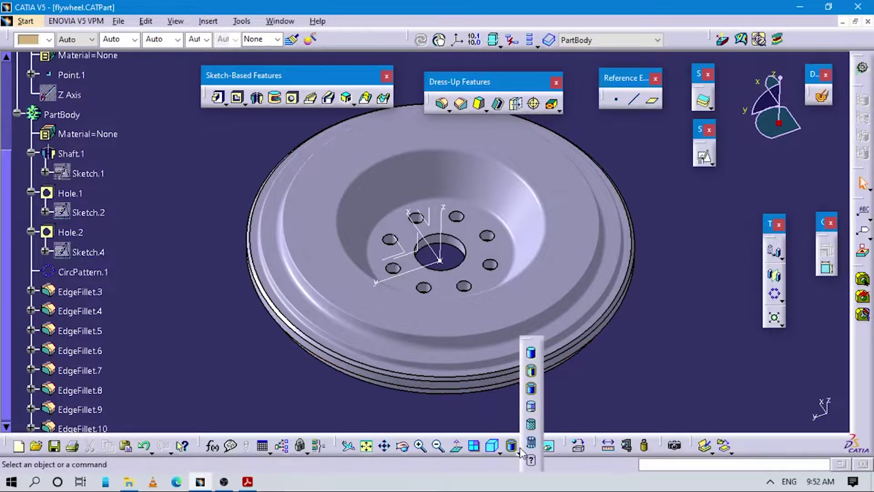
{"action": "left_click", "coordinate": [532, 373]}
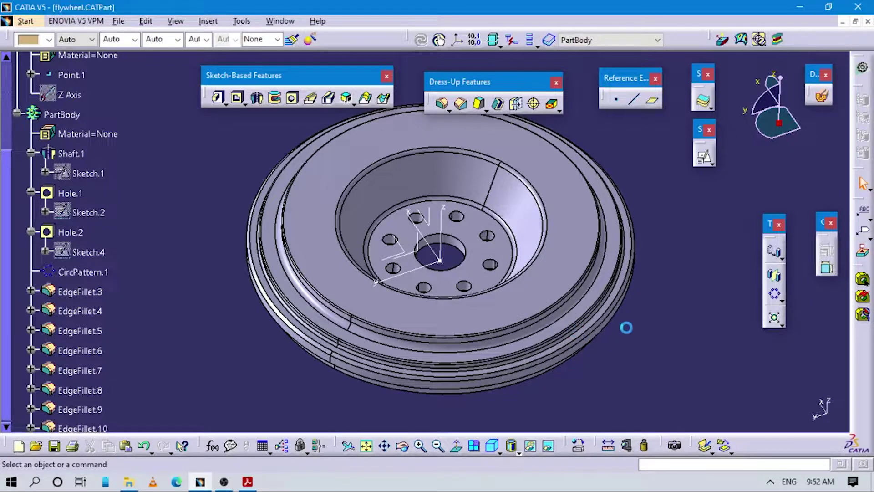
{"action": "middle_click_drag", "start_coordinate": [611, 313], "coordinate": [360, 255]}
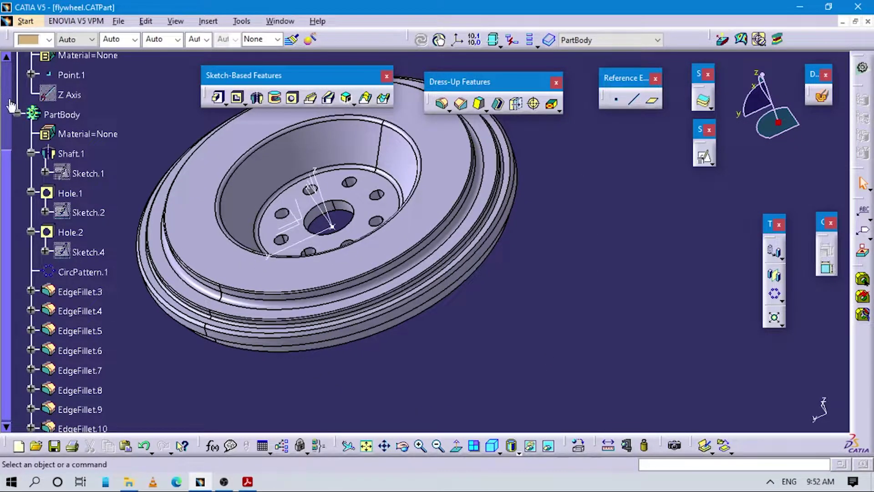
Collapse the PartBody branch in the specification tree and insert a new body in the flywheel part
{"action": "left_click", "coordinate": [15, 115]}
{"action": "middle_click_drag", "start_coordinate": [260, 176], "coordinate": [353, 243]}
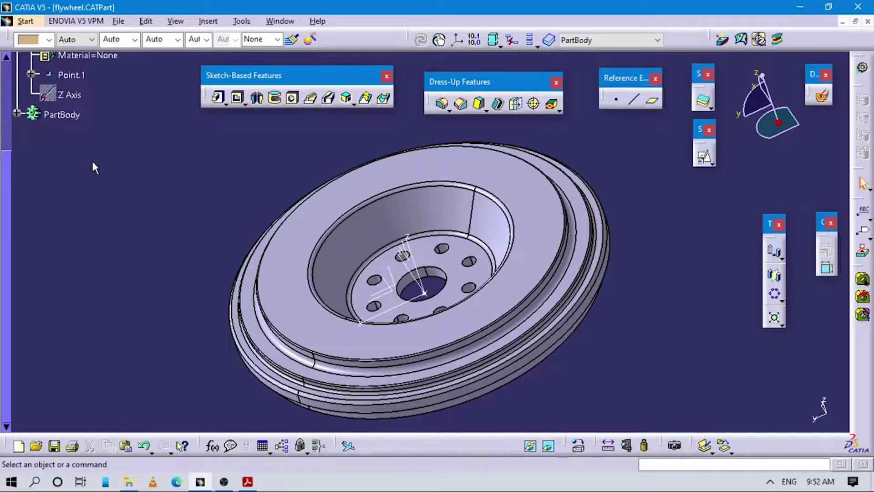
{"action": "left_click", "coordinate": [208, 21]}
{"action": "left_click", "coordinate": [213, 50]}
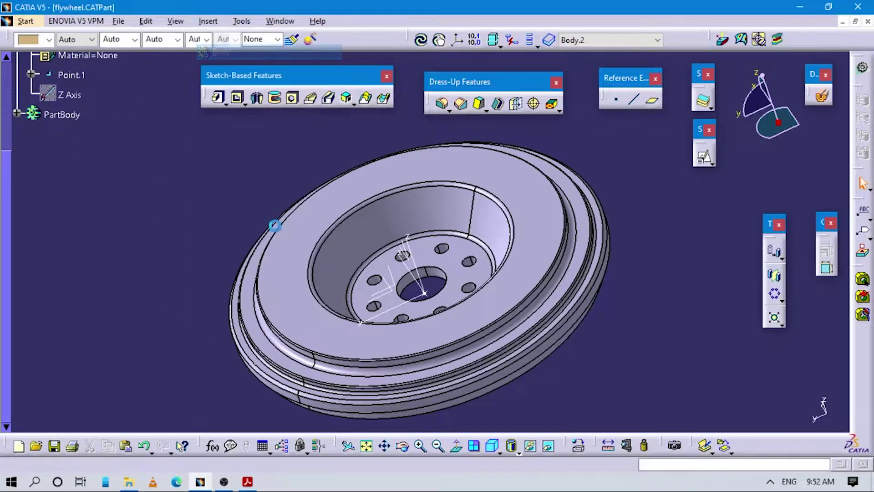
{"action": "left_click", "coordinate": [501, 271]}
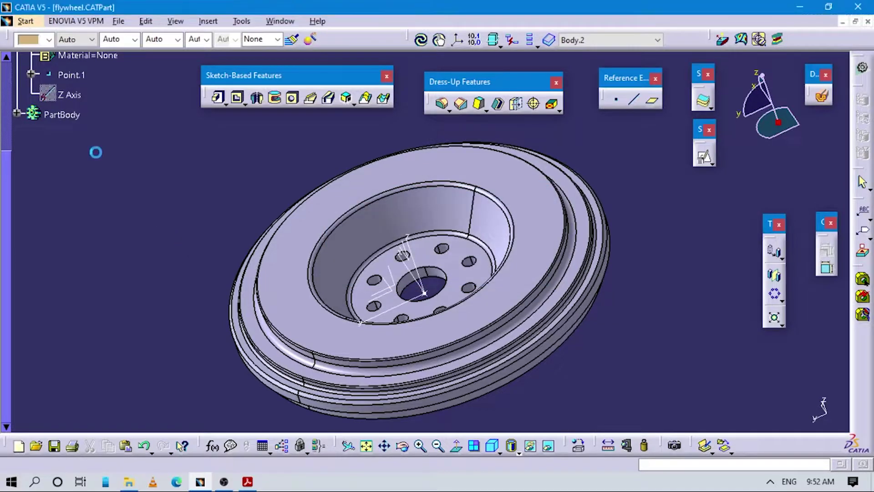
Rename the new body as "mounting support" in its feature properties
{"action": "right_click", "coordinate": [57, 135]}
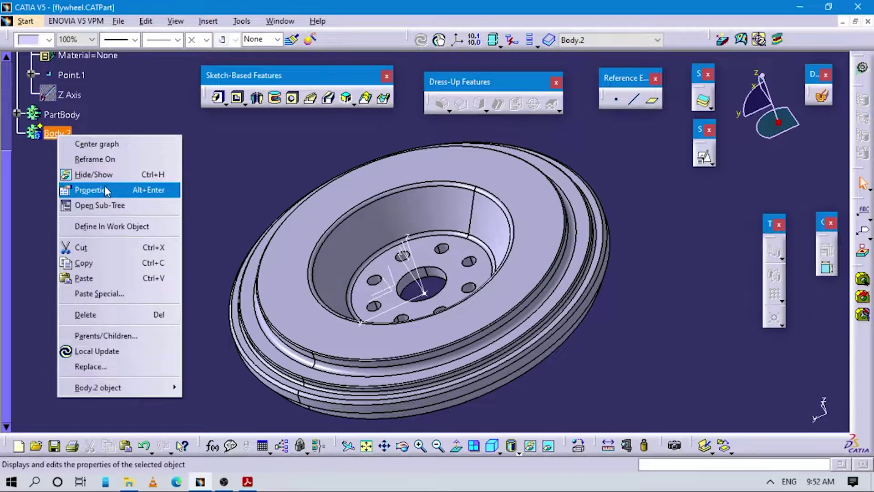
{"action": "left_click", "coordinate": [91, 189]}
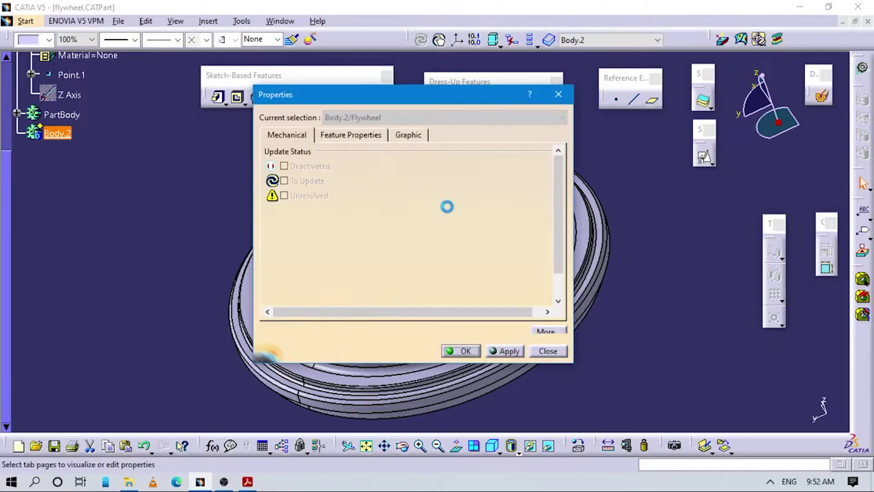
{"action": "left_click", "coordinate": [353, 135]}
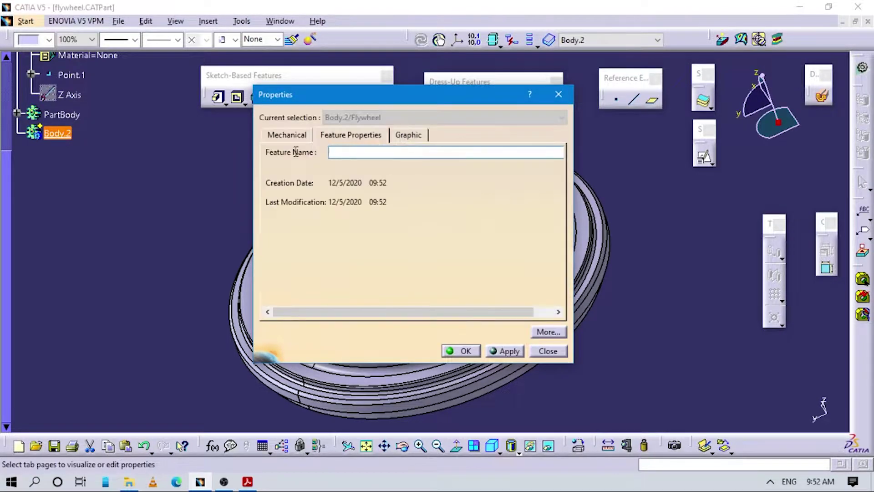
{"action": "key", "text": "Delete"}
{"action": "type", "text": "mounting support"}
{"action": "key", "text": "Return"}
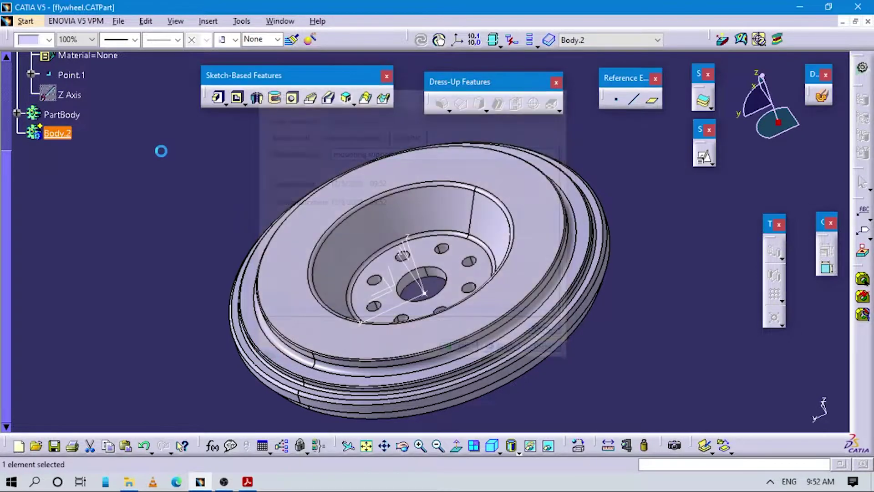
Start a positioned sketch on the axis system's YZ plane, with its origin set as the projection of Point.1
{"action": "middle_click_drag", "start_coordinate": [390, 322], "coordinate": [390, 263]}
{"action": "left_click", "coordinate": [576, 381]}
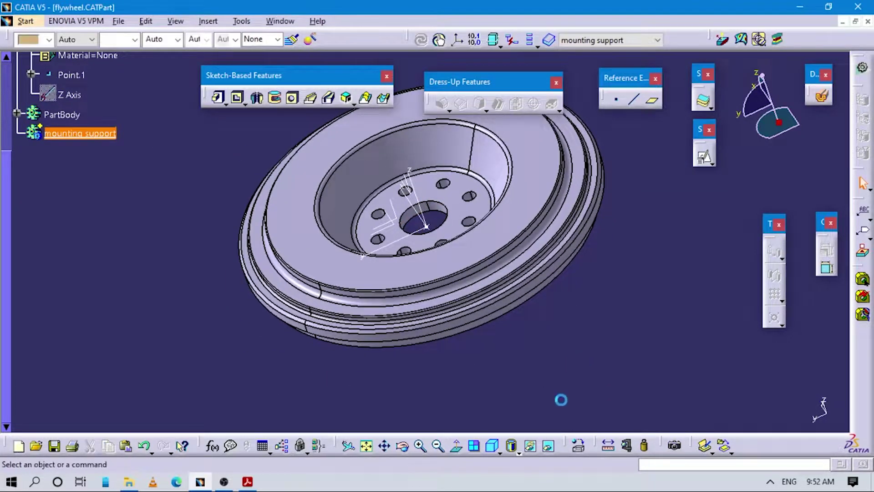
{"action": "left_click", "coordinate": [492, 445]}
{"action": "middle_click_drag", "start_coordinate": [597, 343], "coordinate": [619, 319]}
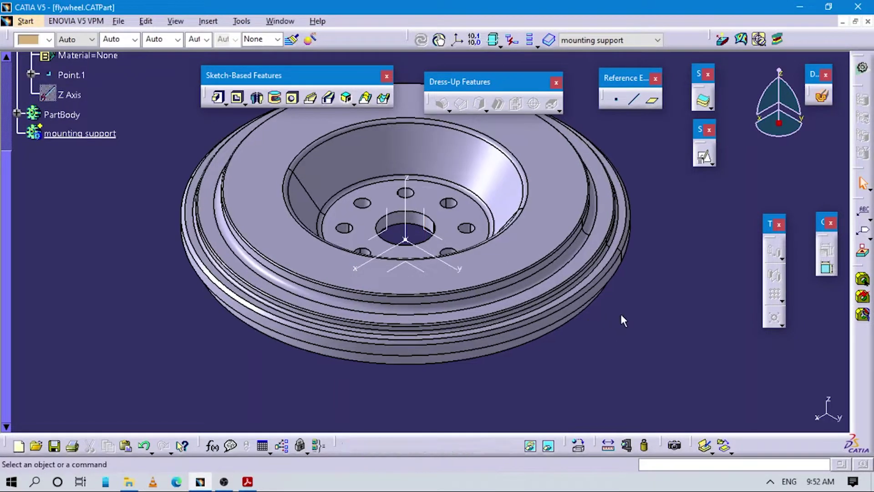
{"action": "left_click", "coordinate": [422, 218]}
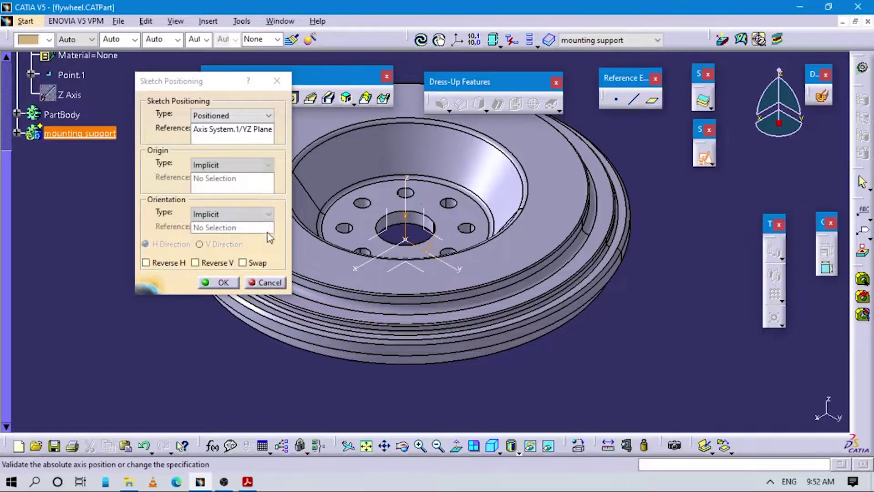
{"action": "left_click", "coordinate": [222, 165]}
{"action": "left_click", "coordinate": [214, 191]}
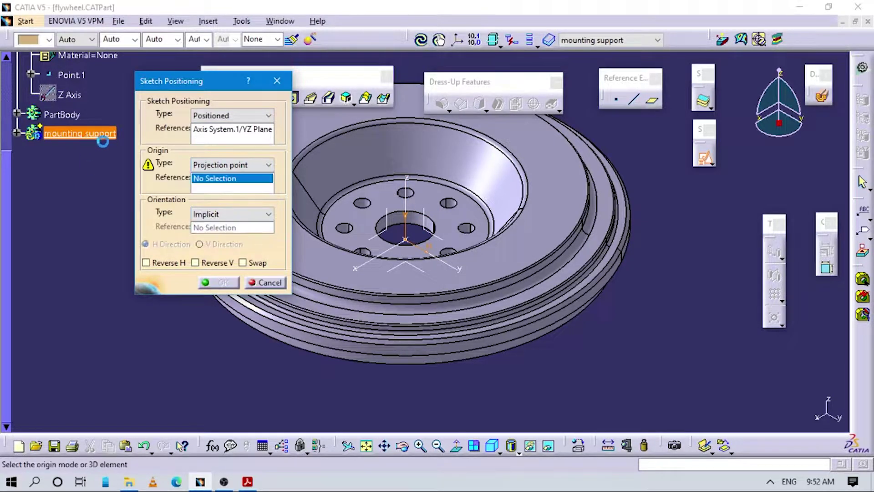
{"action": "scroll", "coordinate": [80, 143], "scroll_direction": "up", "scroll_amount": 3}
{"action": "left_click", "coordinate": [75, 150]}
Orient the sketch's H direction parallel to the axis system's y-axis line and enter the sketch
{"action": "left_click", "coordinate": [230, 214]}
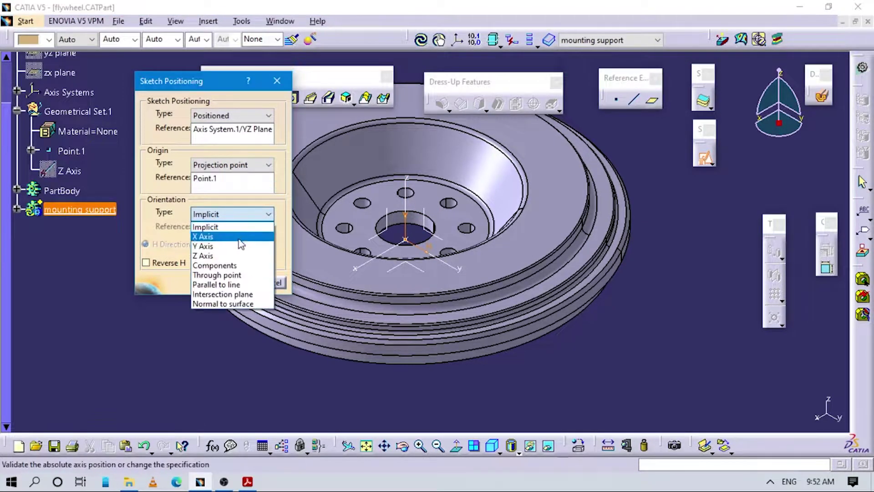
{"action": "left_click", "coordinate": [223, 285]}
{"action": "left_click", "coordinate": [444, 260]}
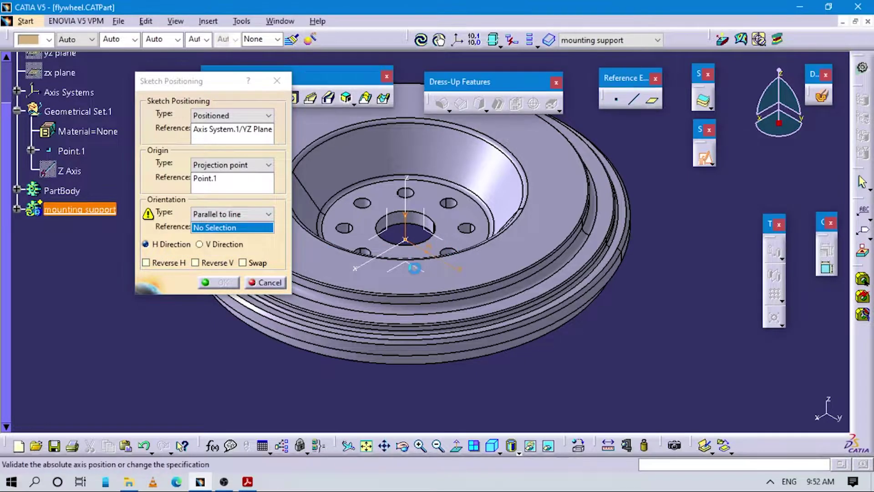
{"action": "left_click", "coordinate": [223, 282]}
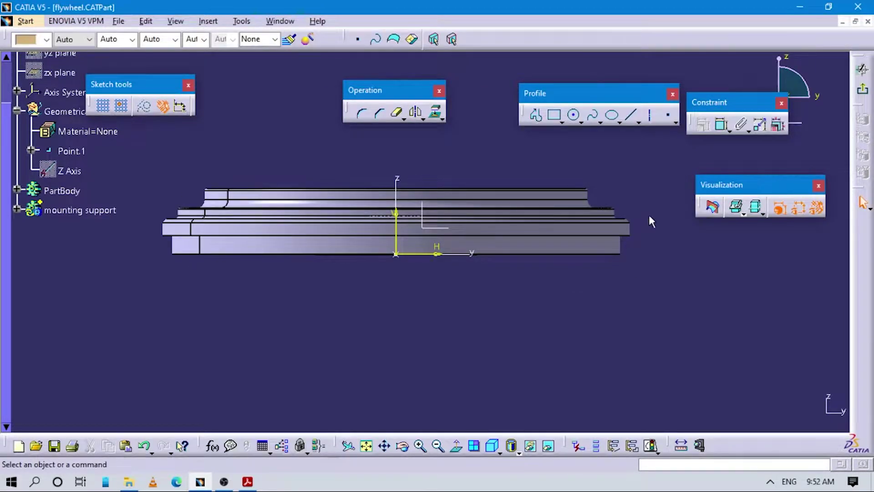
Cut the part by the sketch plane, inspect the flywheel's cross-section, and restore the view normal to the sketch
{"action": "left_click_drag", "start_coordinate": [730, 184], "coordinate": [720, 189]}
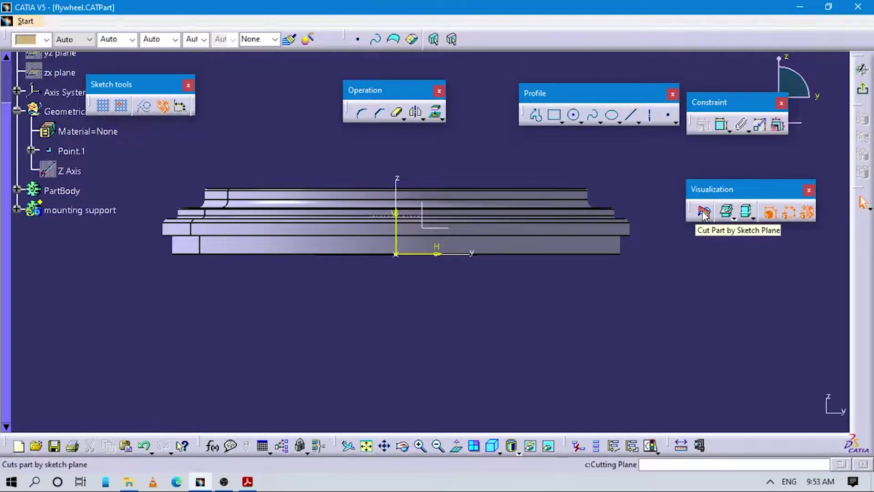
{"action": "left_click", "coordinate": [704, 211]}
{"action": "middle_click_drag", "start_coordinate": [559, 281], "coordinate": [381, 295]}
{"action": "middle_click_drag", "start_coordinate": [313, 329], "coordinate": [441, 301]}
{"action": "middle_click_drag", "start_coordinate": [351, 278], "coordinate": [404, 336]}
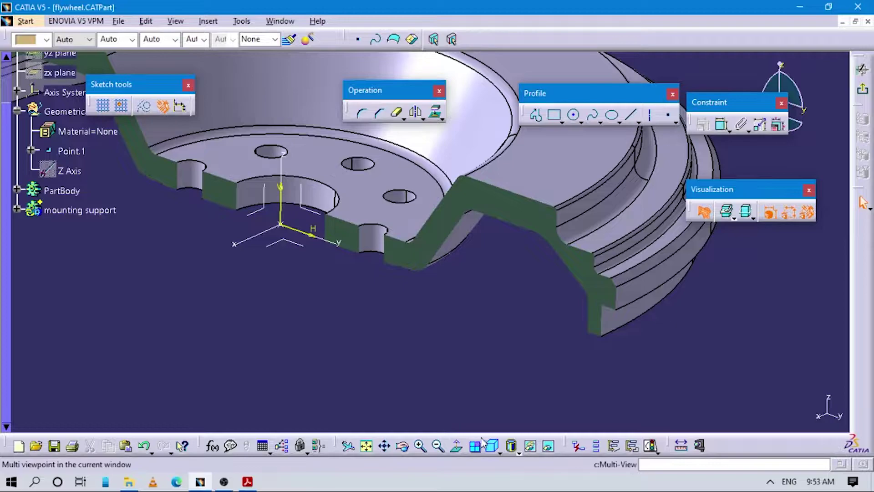
{"action": "left_click", "coordinate": [456, 446]}
{"action": "middle_click_drag", "start_coordinate": [637, 193], "coordinate": [414, 282]}
Following Detail E, start the support profile on the outer rim at H about 135.2 mm with a vertical line and an outward slanted line about 8.3 mm long
{"action": "key", "text": "alt+Tab"}
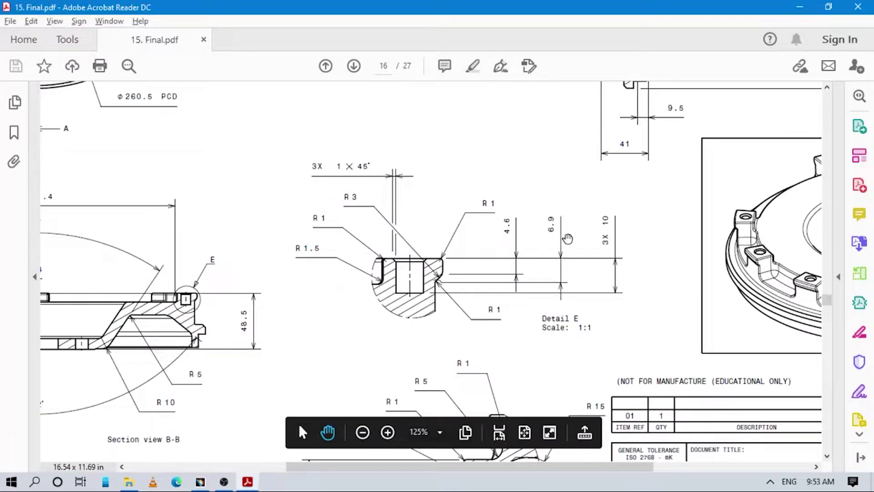
{"action": "left_click_drag", "start_coordinate": [517, 318], "coordinate": [543, 296]}
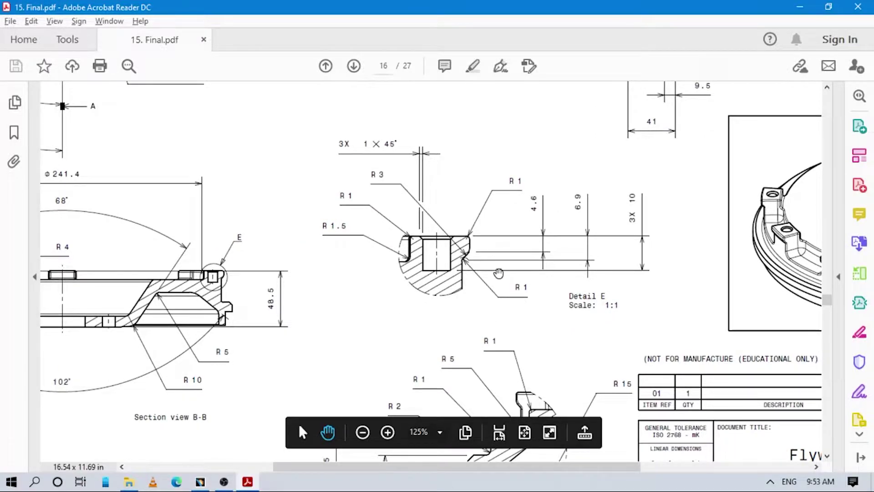
{"action": "key", "text": "alt+Tab"}
{"action": "middle_click_drag", "start_coordinate": [466, 270], "coordinate": [481, 268]}
{"action": "left_click", "coordinate": [536, 114]}
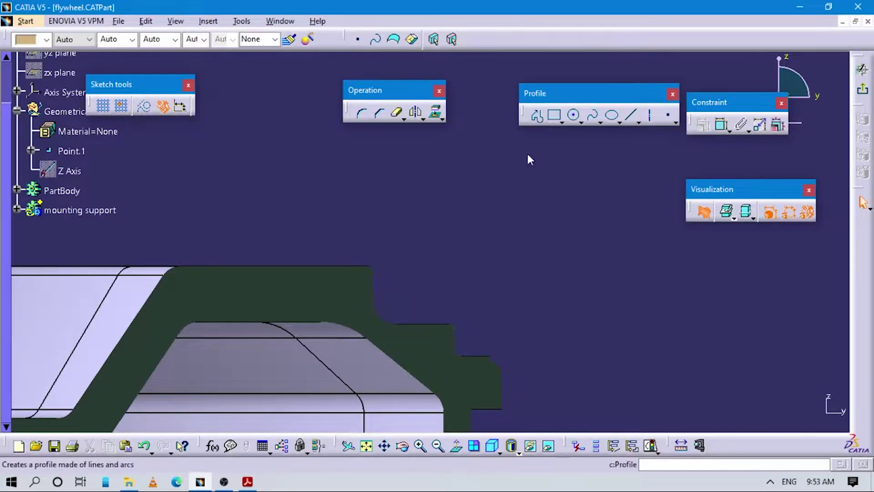
{"action": "left_click", "coordinate": [444, 343]}
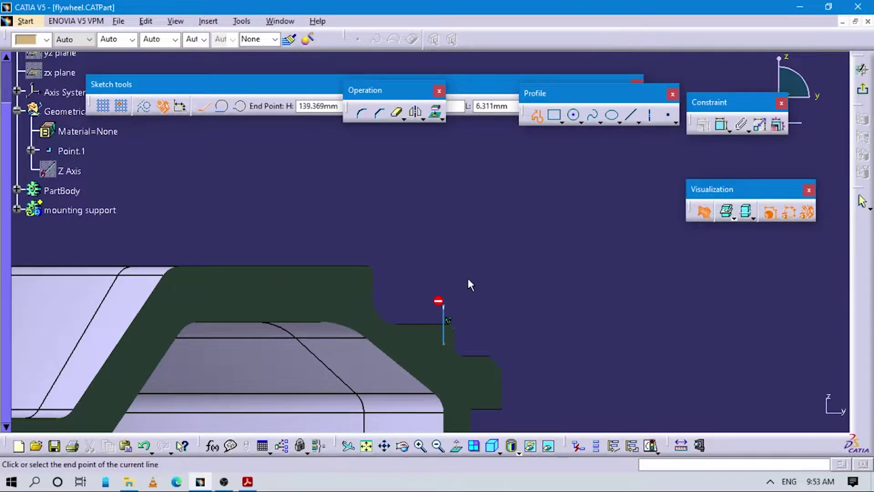
{"action": "key", "text": "alt+Tab"}
{"action": "key", "text": "alt+Tab"}
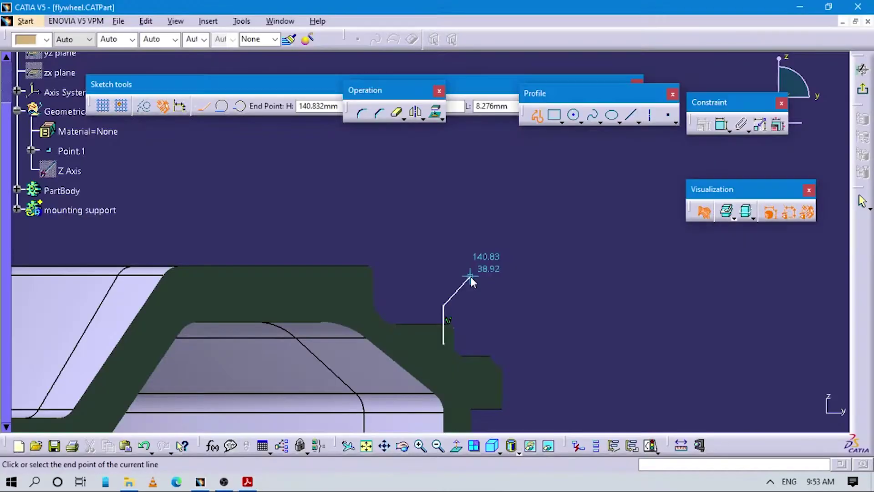
{"action": "left_click", "coordinate": [471, 276]}
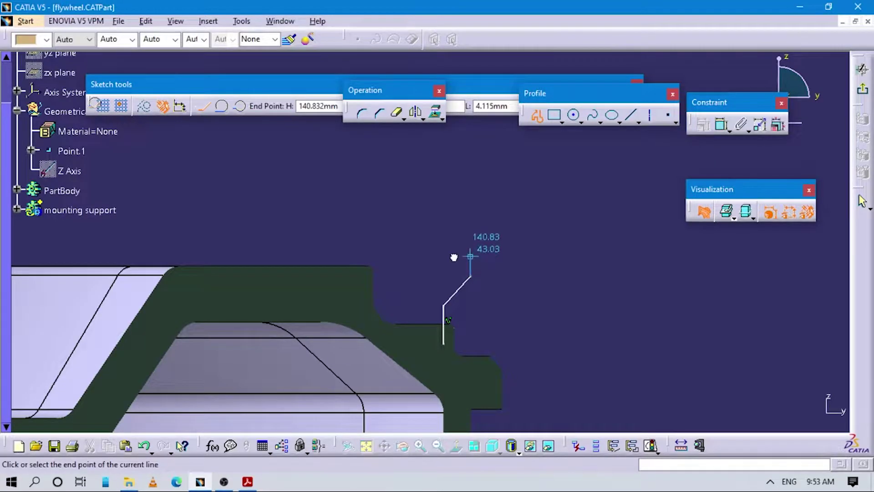
Complete the support profile from Detail E with a vertical line about 4.1 mm, a horizontal top line about 23.1 mm and a downward vertical line
{"action": "key", "text": "alt+Tab"}
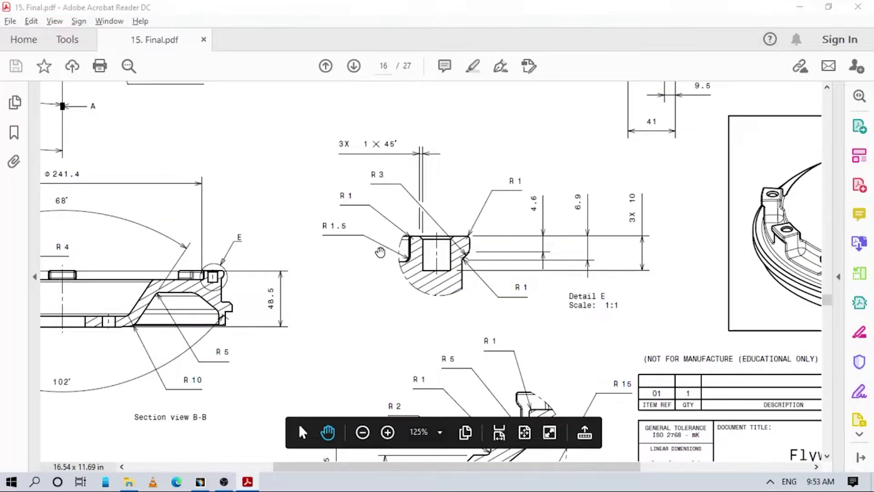
{"action": "key", "text": "alt+Tab"}
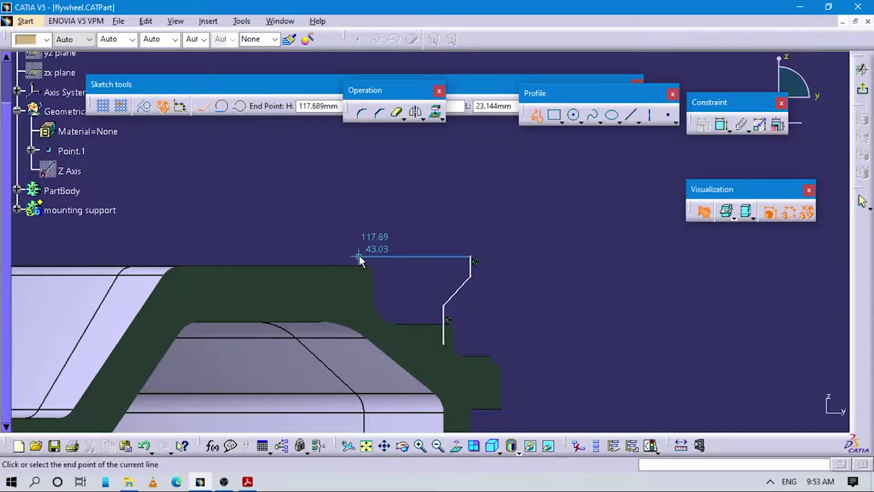
{"action": "key", "text": "alt+Tab"}
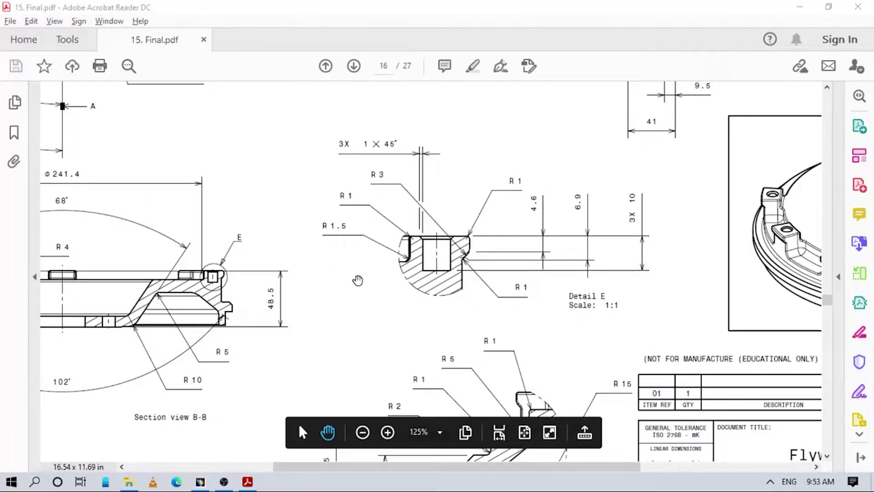
{"action": "key", "text": "alt+Tab"}
{"action": "left_click", "coordinate": [358, 285]}
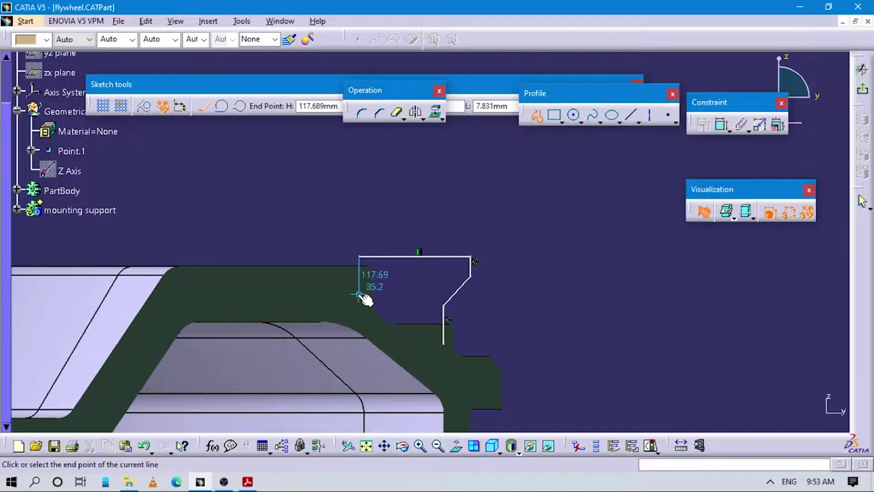
{"action": "double_click", "coordinate": [359, 294]}
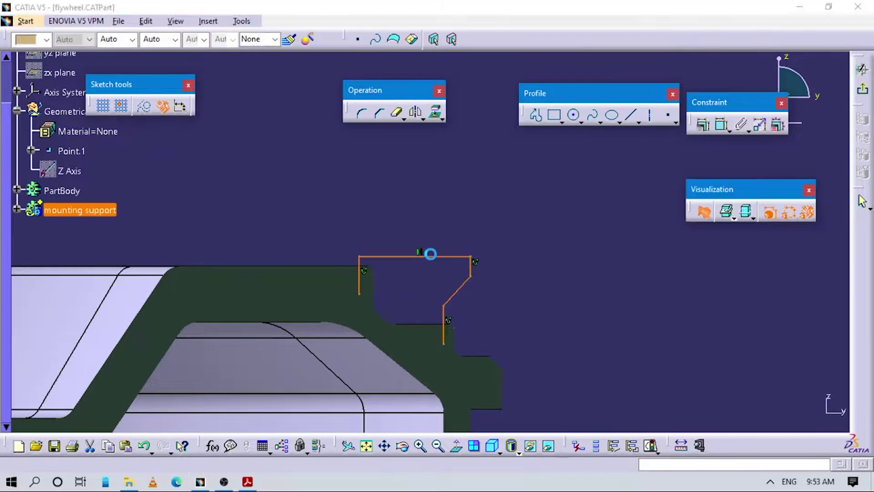
Compare the profile with Detail E, raise its top line and shift its inner vertical line outward, clear of the rim section
{"action": "key", "text": "alt+Tab"}
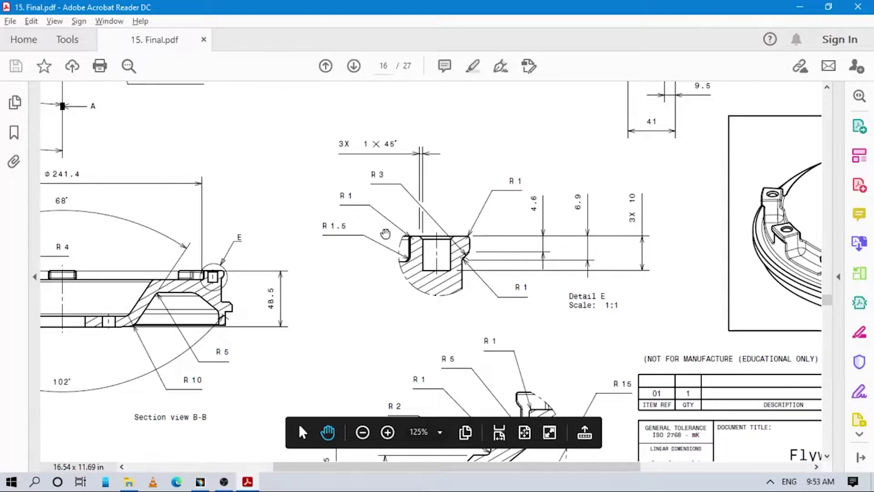
{"action": "key", "text": "alt+Tab"}
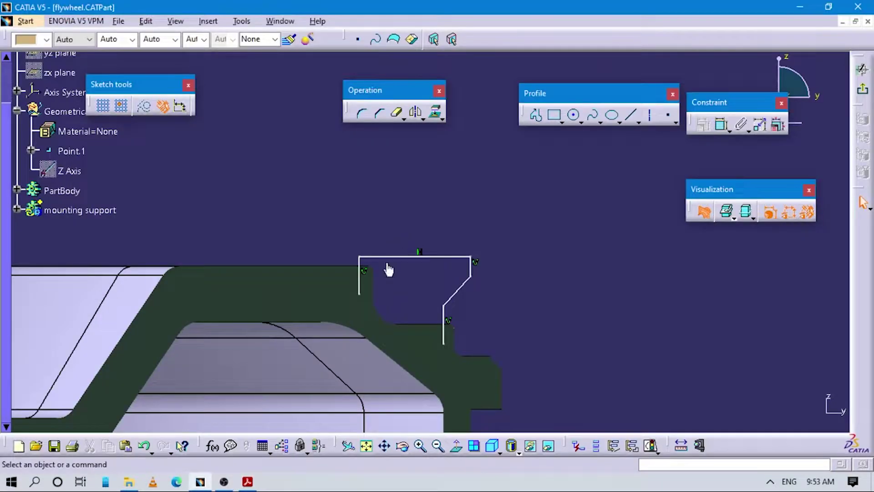
{"action": "left_click_drag", "start_coordinate": [403, 256], "coordinate": [405, 224]}
{"action": "left_click_drag", "start_coordinate": [364, 249], "coordinate": [383, 250]}
{"action": "left_click", "coordinate": [574, 235]}
Add a short horizontal profile line from the lower end of the inner vertical line inward into the flywheel section
{"action": "left_click", "coordinate": [537, 116]}
{"action": "left_click", "coordinate": [537, 117]}
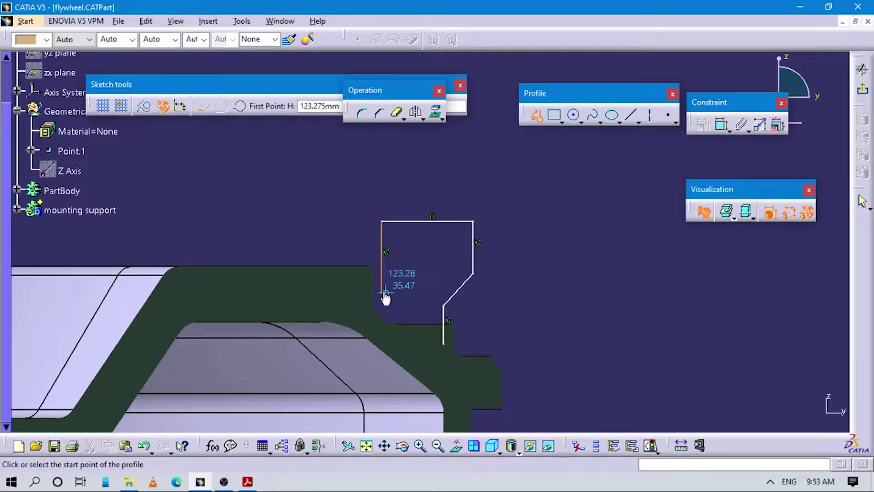
{"action": "left_click", "coordinate": [381, 293]}
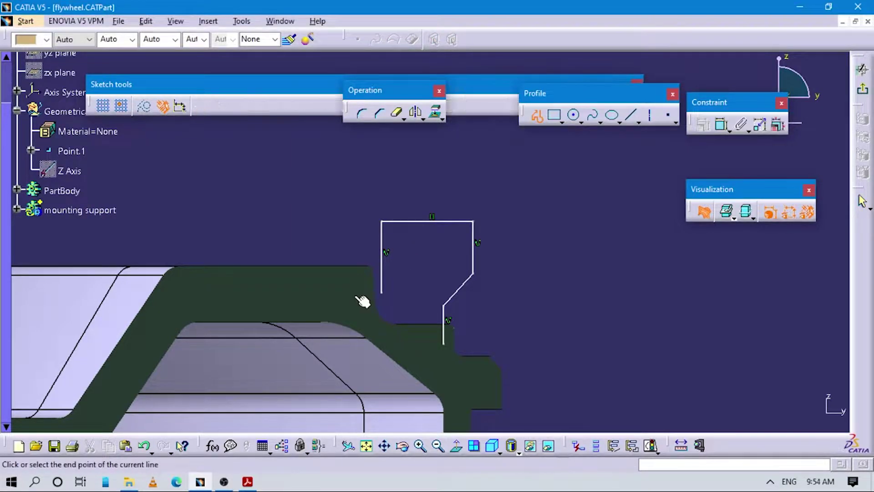
{"action": "double_click", "coordinate": [351, 292]}
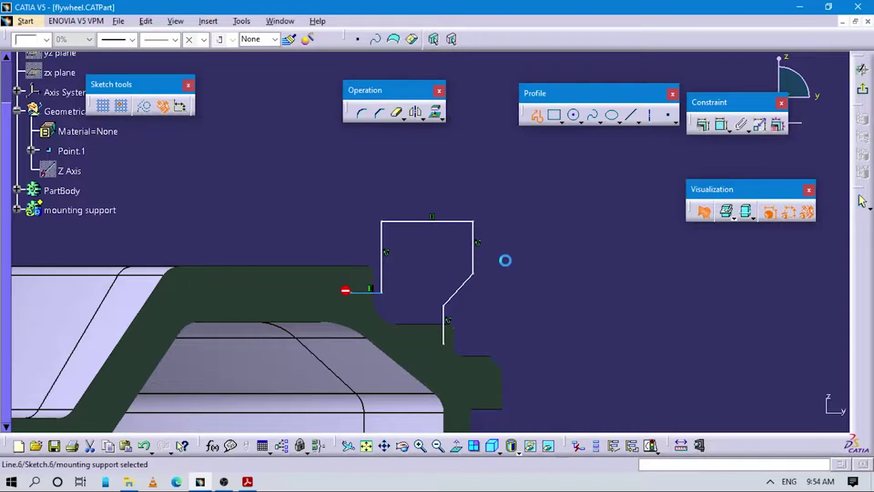
Dimension the short outer vertical line at the top of the profile to 4.6 mm, following Detail E
{"action": "key", "text": "alt+Tab"}
{"action": "left_click_drag", "start_coordinate": [425, 299], "coordinate": [432, 322]}
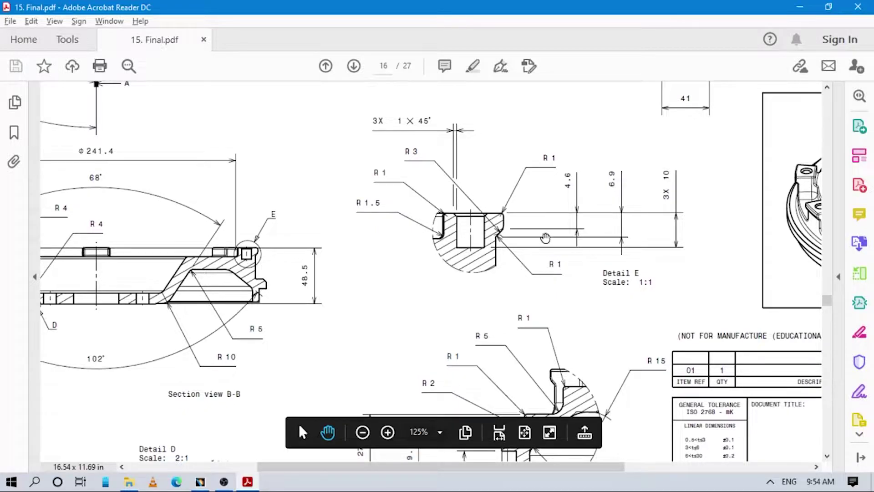
{"action": "key", "text": "alt+Tab"}
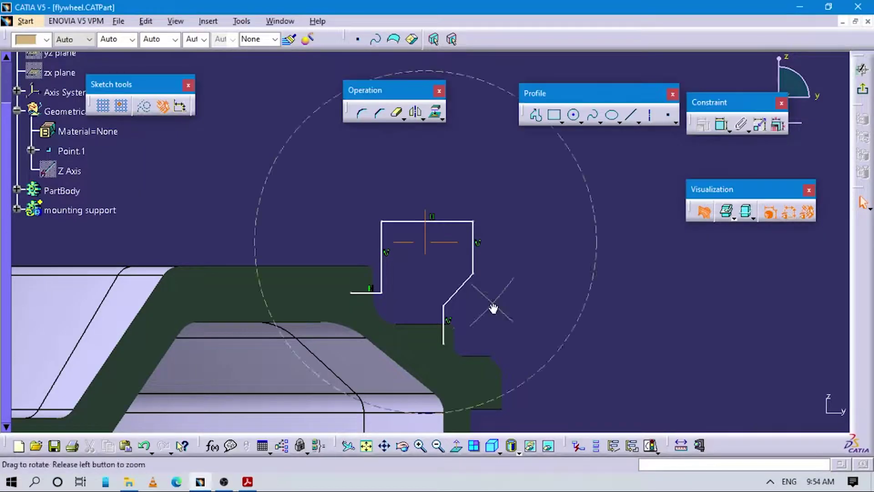
{"action": "left_click", "coordinate": [719, 127]}
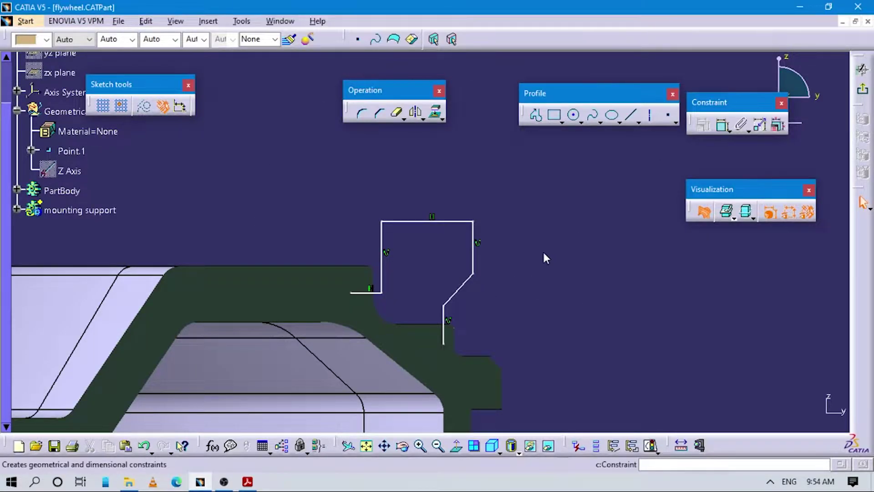
{"action": "left_click", "coordinate": [474, 238]}
{"action": "left_click", "coordinate": [499, 241]}
{"action": "double_click", "coordinate": [501, 242]}
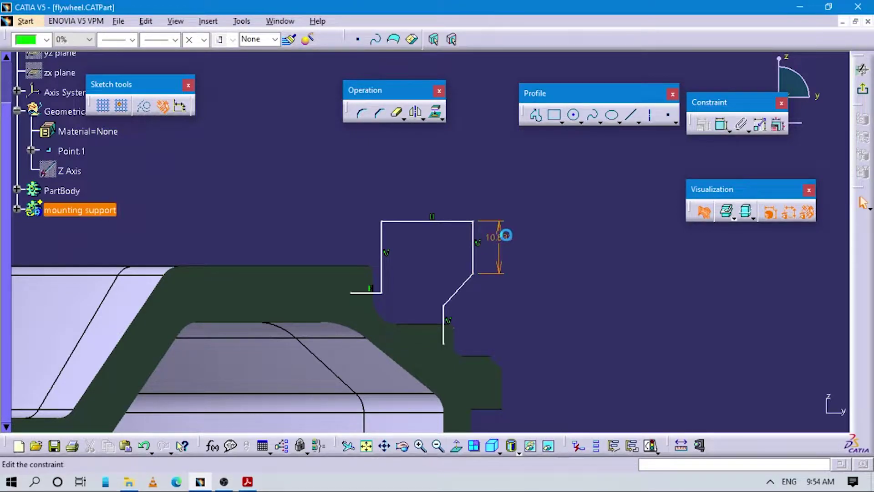
{"action": "key", "text": "alt+Tab"}
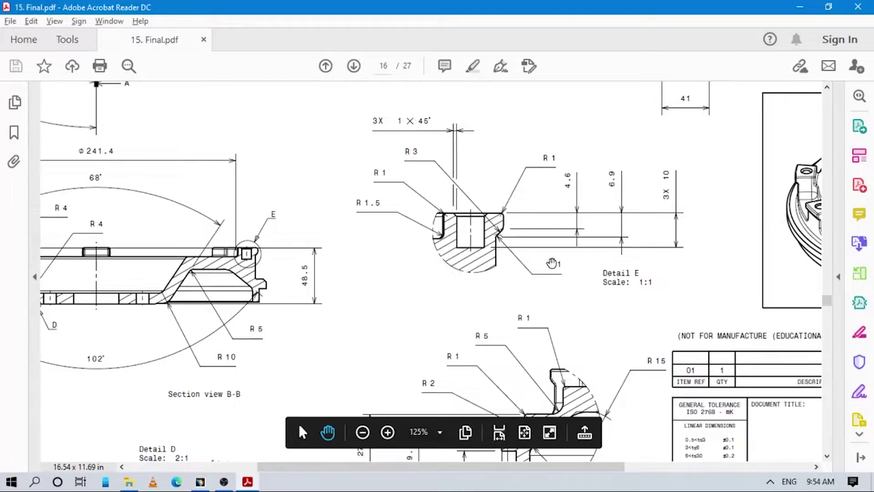
{"action": "key", "text": "alt+Tab"}
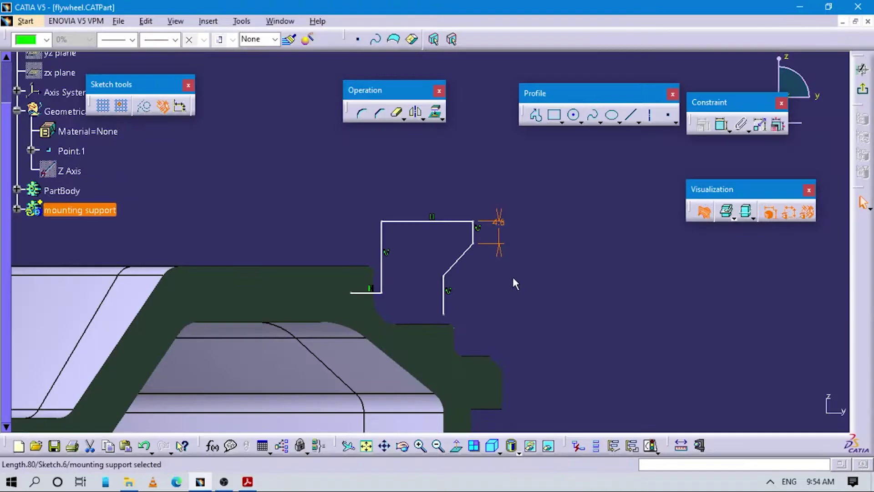
Dimension the distance from the profile's top line to the lower end of the slanted line at 6.9 mm, per Detail E
{"action": "left_click", "coordinate": [720, 126]}
{"action": "left_click", "coordinate": [451, 222]}
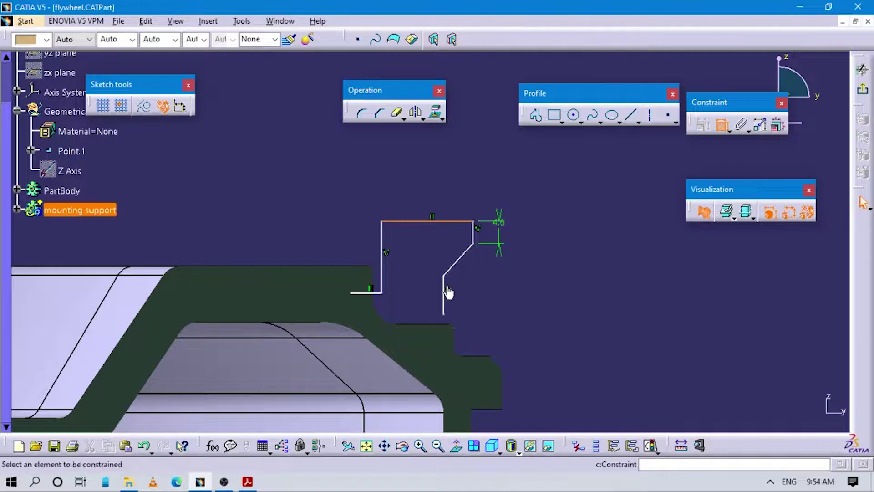
{"action": "left_click", "coordinate": [445, 276]}
{"action": "left_click", "coordinate": [545, 256]}
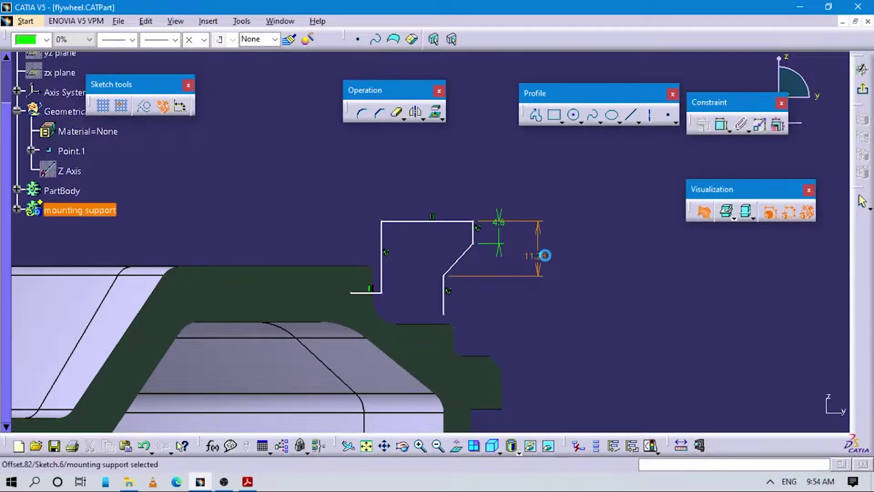
{"action": "double_click", "coordinate": [544, 256]}
{"action": "key", "text": "alt+Tab"}
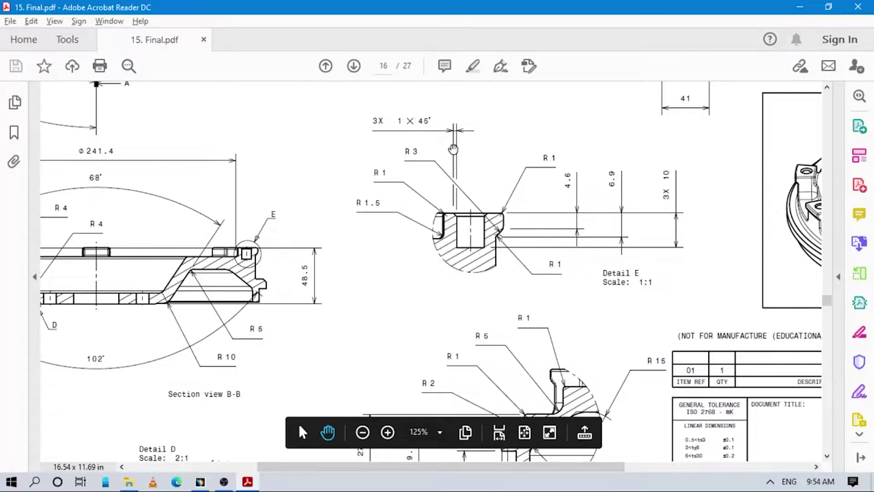
{"action": "key", "text": "alt+Tab"}
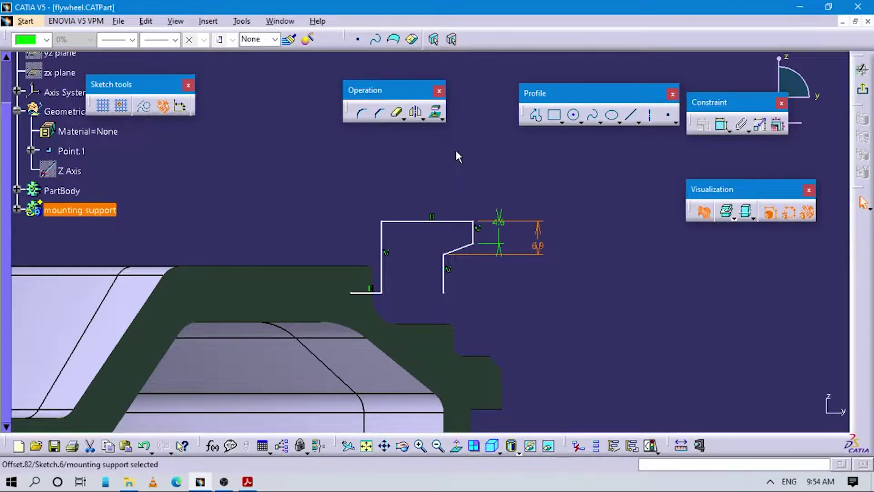
Extend the lower end of the profile's long outer vertical line down into the rim section
{"action": "left_click", "coordinate": [445, 294]}
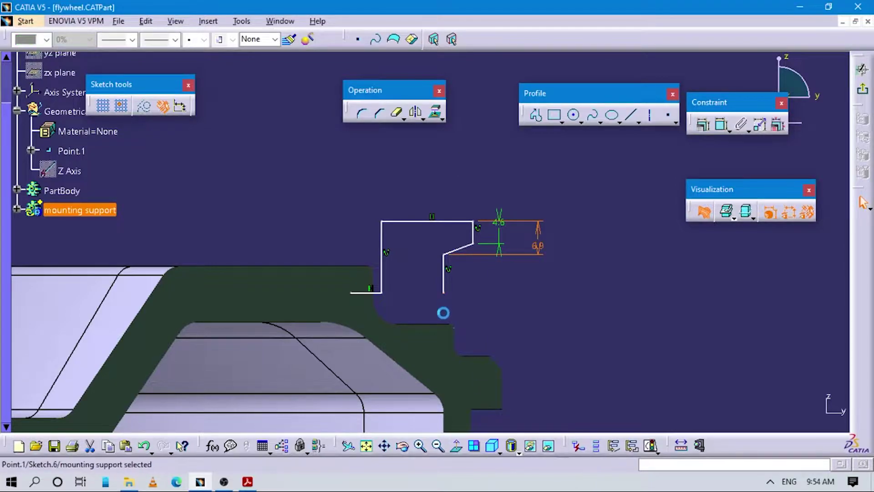
{"action": "middle_click_drag", "start_coordinate": [441, 352], "coordinate": [513, 313]}
Examine Section view B-B and Detail E in the drawing for the diameter that locates the support's inner face
{"action": "key", "text": "alt+Tab"}
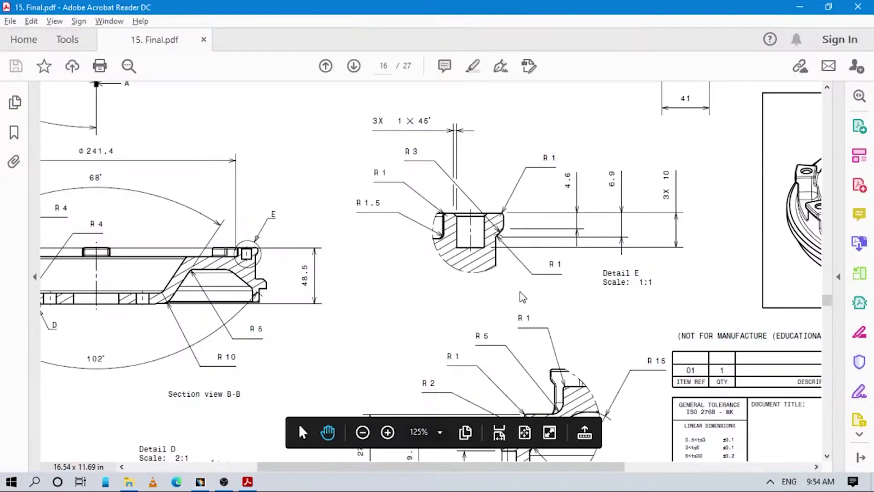
{"action": "left_click_drag", "start_coordinate": [443, 343], "coordinate": [403, 234]}
{"action": "mouse_move", "coordinate": [556, 258]}
{"action": "left_mouse_down"}
{"action": "mouse_move", "coordinate": [477, 267]}
{"action": "mouse_move", "coordinate": [615, 238]}
{"action": "left_mouse_up"}
{"action": "left_click_drag", "start_coordinate": [500, 228], "coordinate": [543, 359]}
{"action": "mouse_move", "coordinate": [632, 166]}
{"action": "left_mouse_down"}
{"action": "mouse_move", "coordinate": [631, 189]}
{"action": "mouse_move", "coordinate": [727, 161]}
{"action": "left_mouse_up"}
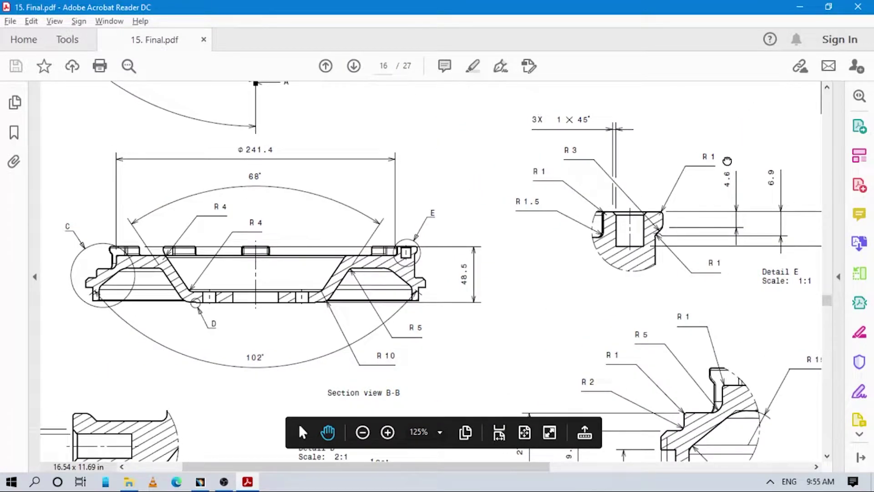
{"action": "scroll", "coordinate": [525, 290], "scroll_direction": "up", "scroll_amount": 1}
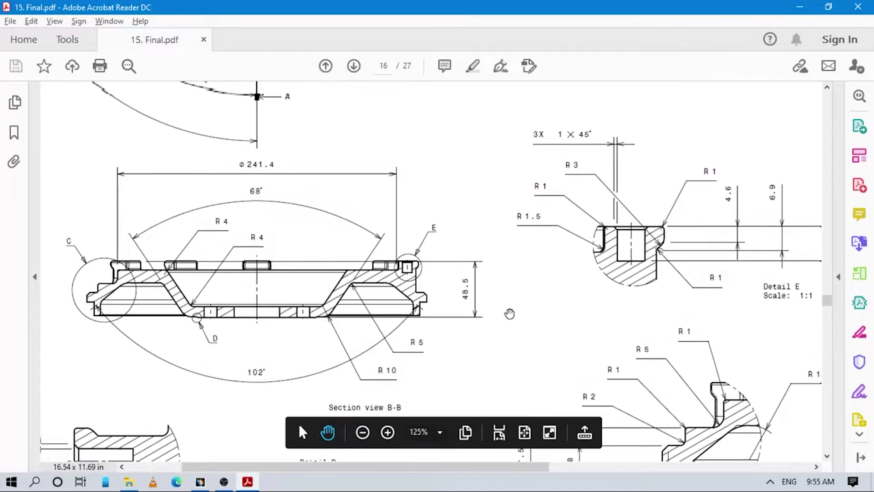
{"action": "key", "text": "alt+Tab"}
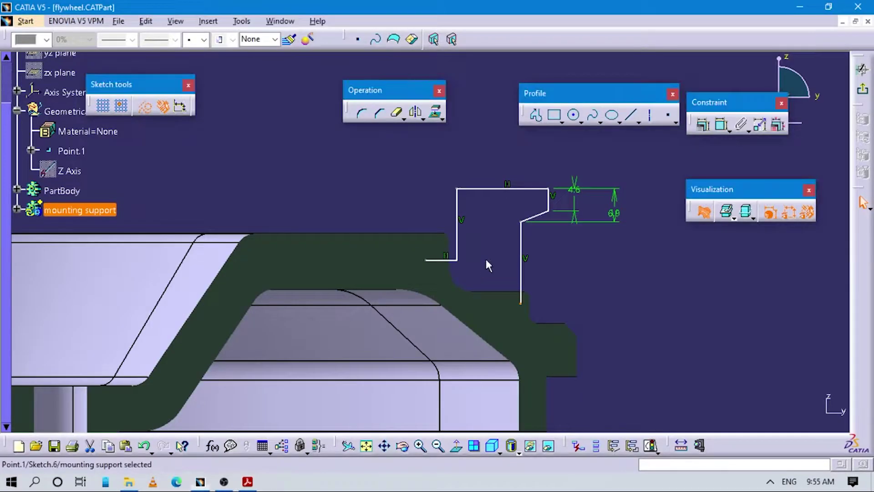
{"action": "key", "text": "alt+Tab"}
{"action": "key", "text": "alt+Tab"}
Dimension the profile's inner vertical line from the sketch's vertical axis and set the distance to 241.6/2 (120.8 mm)
{"action": "middle_click_drag", "start_coordinate": [505, 260], "coordinate": [531, 360]}
{"action": "left_click", "coordinate": [607, 287]}
{"action": "left_click", "coordinate": [722, 124]}
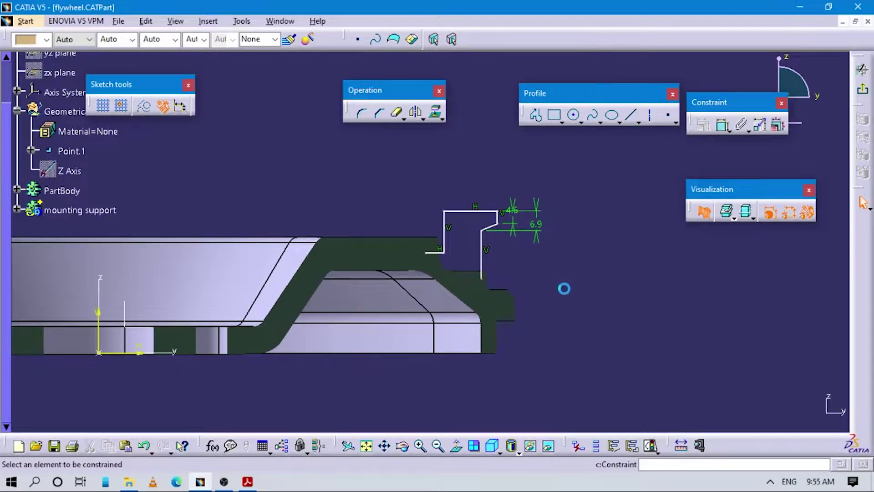
{"action": "middle_click_drag", "start_coordinate": [455, 249], "coordinate": [446, 286]}
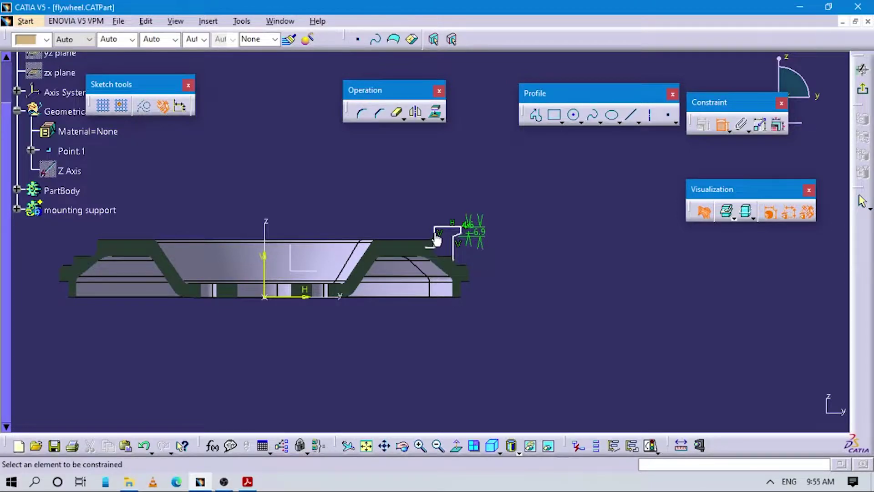
{"action": "middle_click_drag", "start_coordinate": [444, 246], "coordinate": [440, 233]}
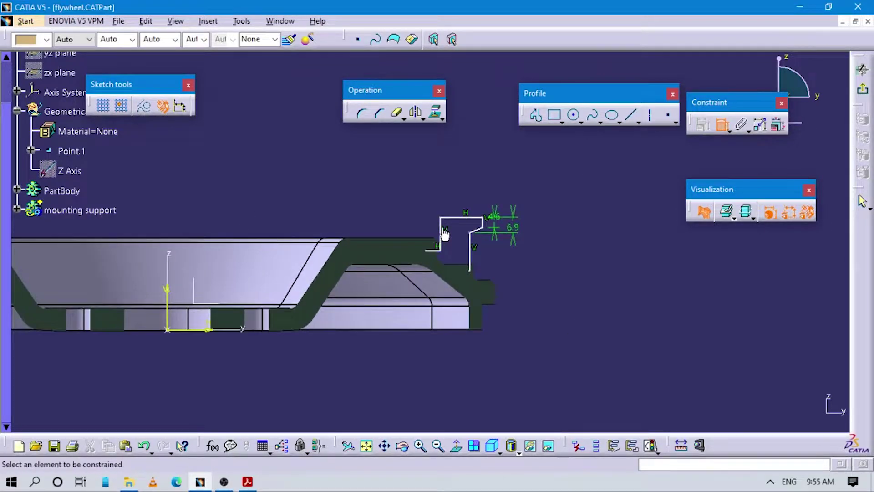
{"action": "left_click", "coordinate": [442, 231]}
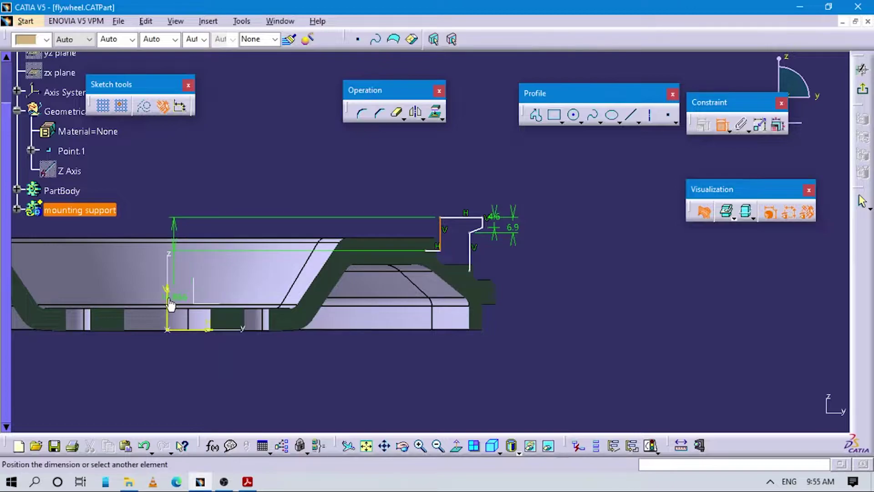
{"action": "left_click", "coordinate": [303, 182]}
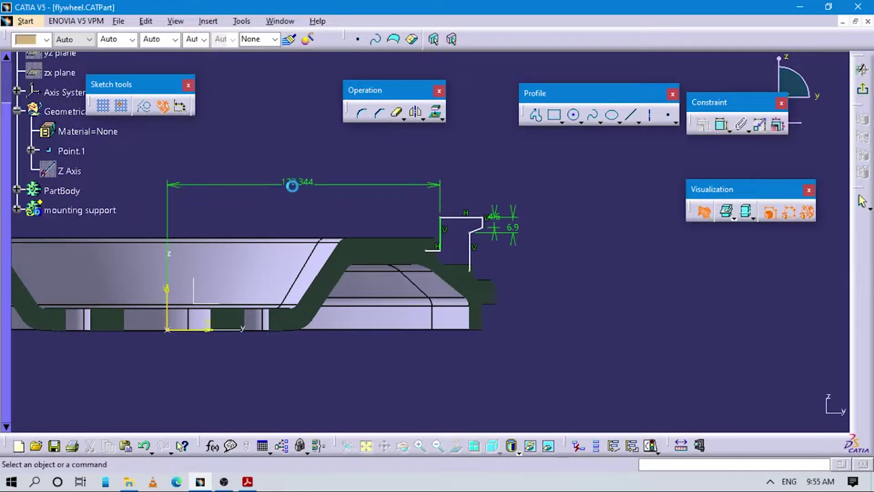
{"action": "double_click", "coordinate": [302, 184]}
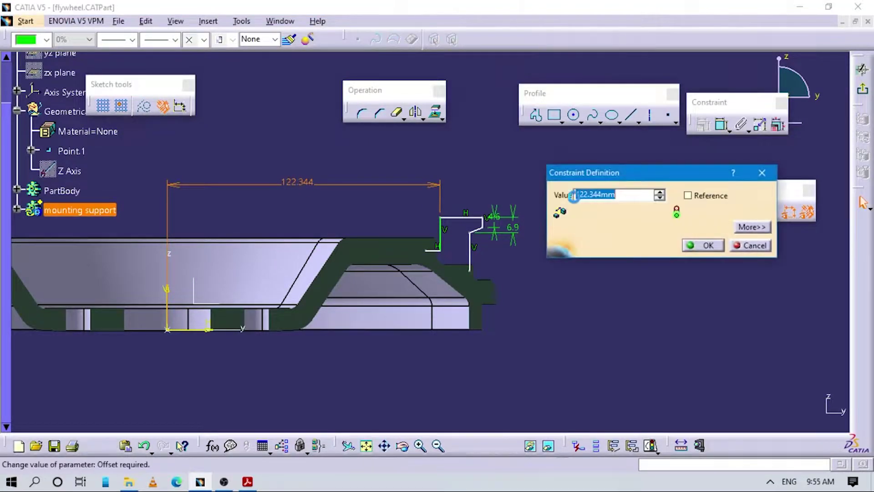
{"action": "type", "text": "2"}
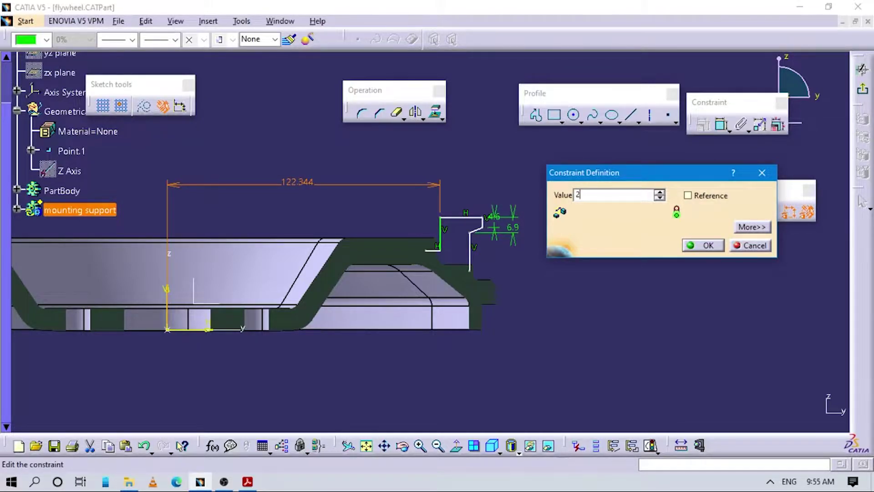
{"action": "type", "text": "41.6/2"}
{"action": "key", "text": "Return"}
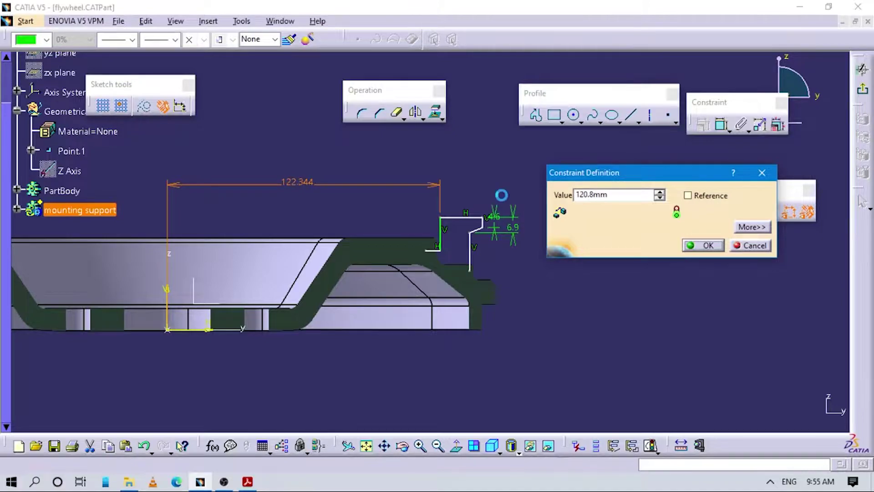
Examine the side section view in the drawing for the diameter that locates the mounting support's outer face
{"action": "mouse_move", "coordinate": [487, 337]}
{"action": "middle_mouse_down"}
{"action": "mouse_move", "coordinate": [488, 347]}
{"action": "mouse_move", "coordinate": [545, 257]}
{"action": "middle_mouse_up"}
{"action": "left_click", "coordinate": [470, 292]}
{"action": "key", "text": "alt+Tab"}
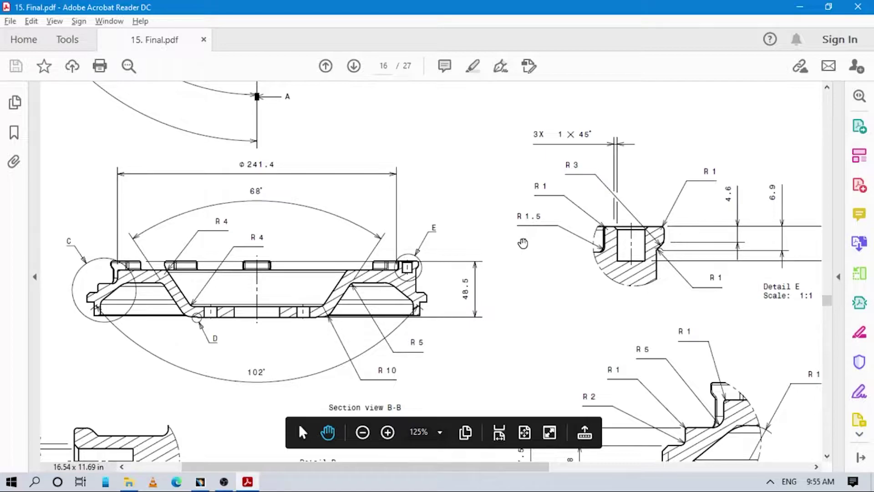
{"action": "mouse_move", "coordinate": [566, 290]}
{"action": "left_mouse_down"}
{"action": "mouse_move", "coordinate": [512, 253]}
{"action": "mouse_move", "coordinate": [391, 274]}
{"action": "left_mouse_up"}
{"action": "mouse_move", "coordinate": [675, 189]}
{"action": "left_mouse_down"}
{"action": "mouse_move", "coordinate": [579, 213]}
{"action": "mouse_move", "coordinate": [557, 256]}
{"action": "left_mouse_up"}
{"action": "mouse_move", "coordinate": [584, 219]}
{"action": "left_mouse_down"}
{"action": "mouse_move", "coordinate": [543, 308]}
{"action": "mouse_move", "coordinate": [527, 311]}
{"action": "left_mouse_up"}
{"action": "mouse_move", "coordinate": [533, 218]}
{"action": "left_mouse_down"}
{"action": "mouse_move", "coordinate": [554, 260]}
{"action": "mouse_move", "coordinate": [559, 328]}
{"action": "left_mouse_up"}
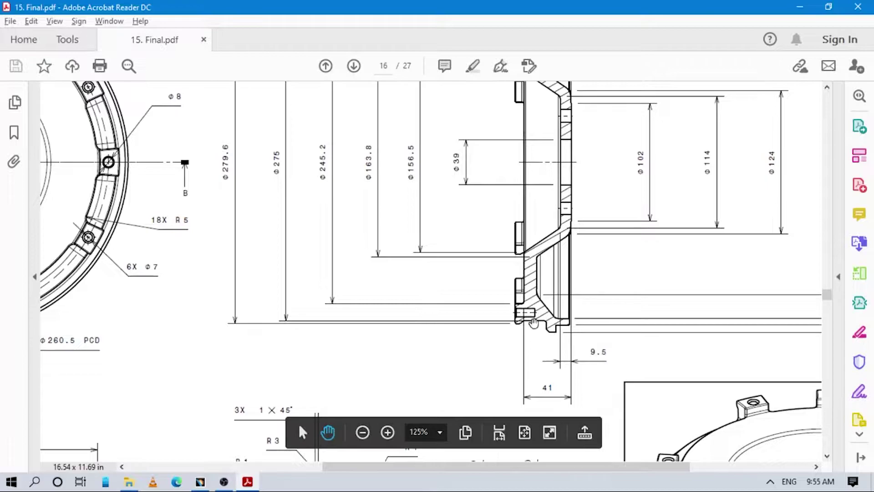
{"action": "key", "text": "alt+Tab"}
Dimension the profile's short outer vertical line from the sketch's vertical axis and set the distance to 279.6/2 (139.8 mm)
{"action": "mouse_move", "coordinate": [603, 277]}
{"action": "middle_mouse_down"}
{"action": "mouse_move", "coordinate": [562, 438]}
{"action": "mouse_move", "coordinate": [567, 469]}
{"action": "middle_mouse_up"}
{"action": "left_click", "coordinate": [631, 326]}
{"action": "left_click", "coordinate": [722, 124]}
{"action": "left_click", "coordinate": [462, 246]}
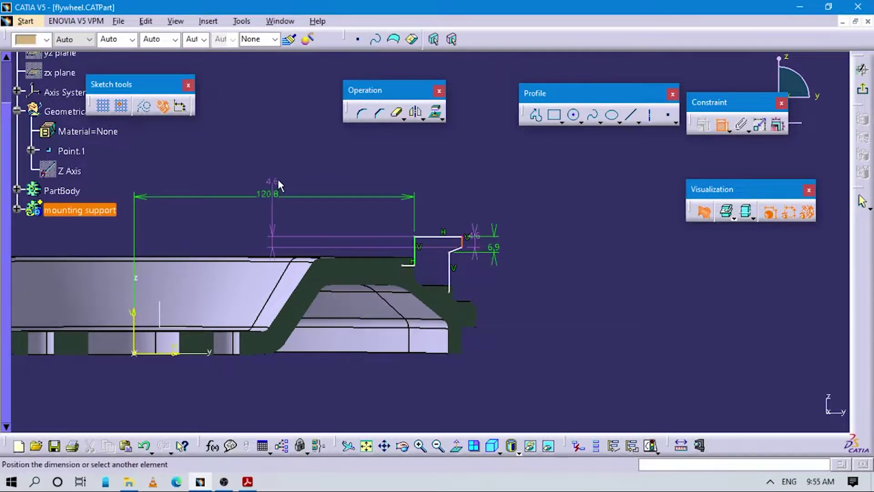
{"action": "left_click", "coordinate": [134, 315]}
{"action": "left_click", "coordinate": [281, 152]}
{"action": "double_click", "coordinate": [279, 151]}
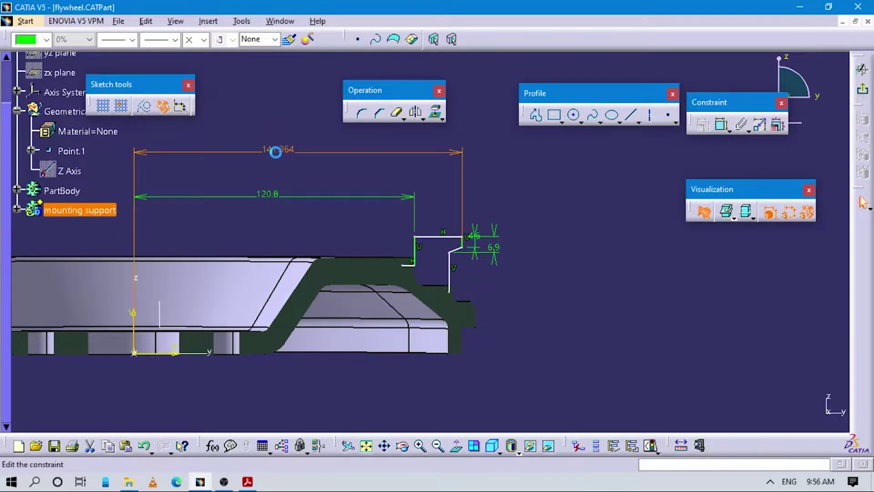
{"action": "type", "text": "279.6/2"}
{"action": "key", "text": "Return"}
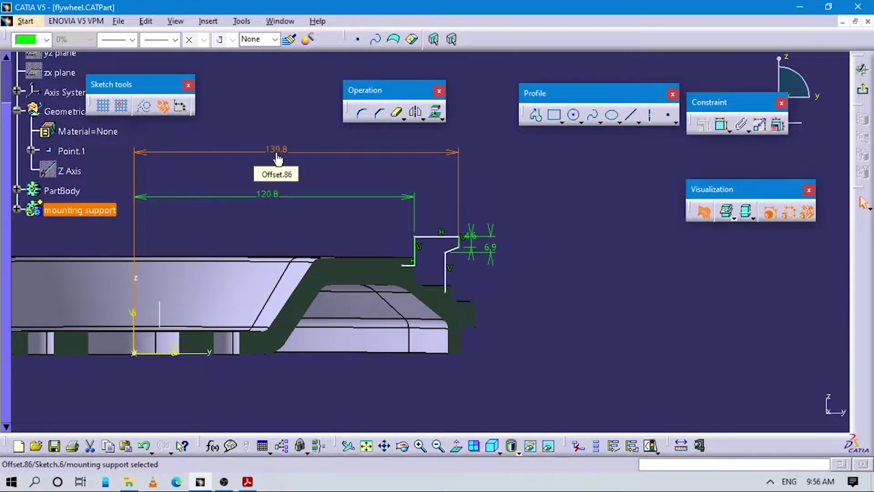
Examine Section view B-B and Detail E in the drawing for the height of the support's top face
{"action": "middle_click_drag", "start_coordinate": [466, 331], "coordinate": [459, 303]}
{"action": "middle_click_drag", "start_coordinate": [391, 287], "coordinate": [380, 255]}
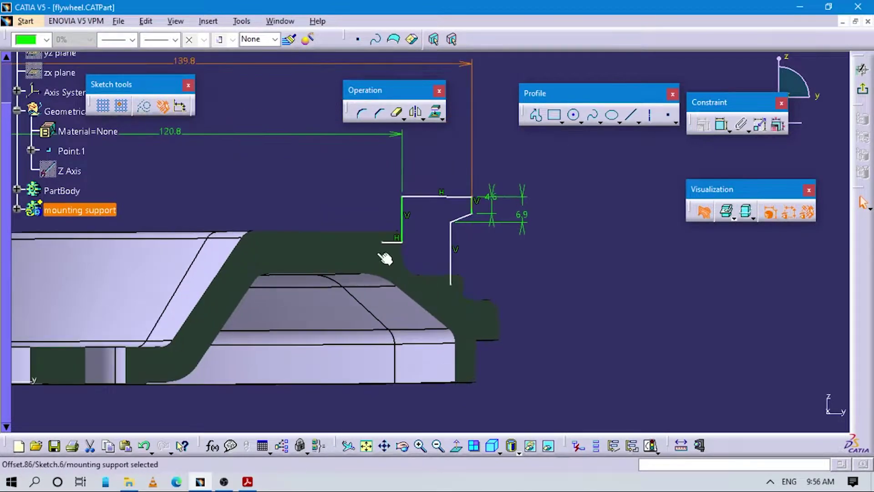
{"action": "left_click_drag", "start_coordinate": [435, 197], "coordinate": [440, 207]}
{"action": "key", "text": "alt+Tab"}
{"action": "scroll", "coordinate": [501, 324], "scroll_direction": "down", "scroll_amount": 1}
{"action": "left_click_drag", "start_coordinate": [113, 309], "coordinate": [496, 318]}
{"action": "scroll", "coordinate": [513, 273], "scroll_direction": "down", "scroll_amount": 5}
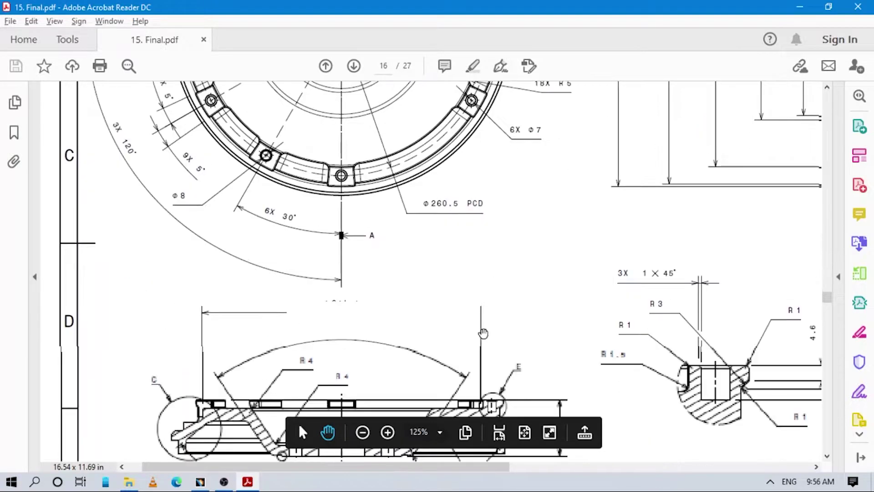
{"action": "scroll", "coordinate": [524, 296], "scroll_direction": "right", "scroll_amount": 1}
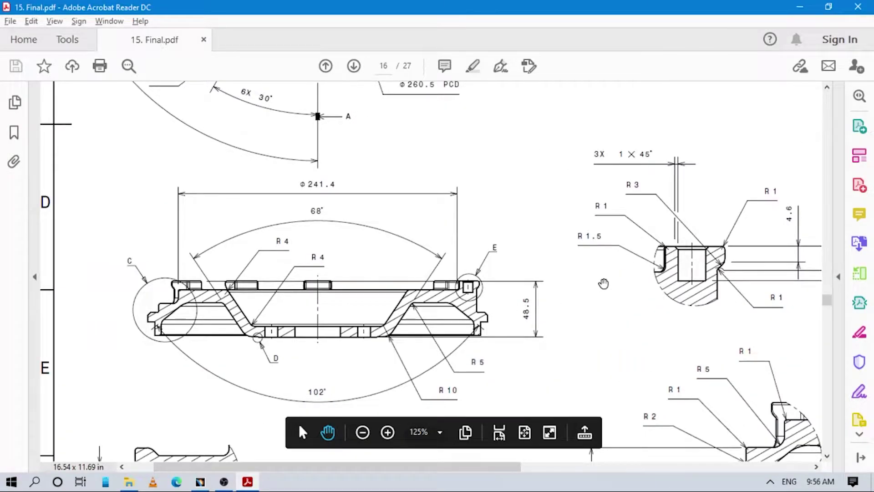
{"action": "key", "text": "alt+Tab"}
Dimension the profile's top line from the sketch's horizontal axis and set the height to 48.5 mm
{"action": "left_click", "coordinate": [723, 124]}
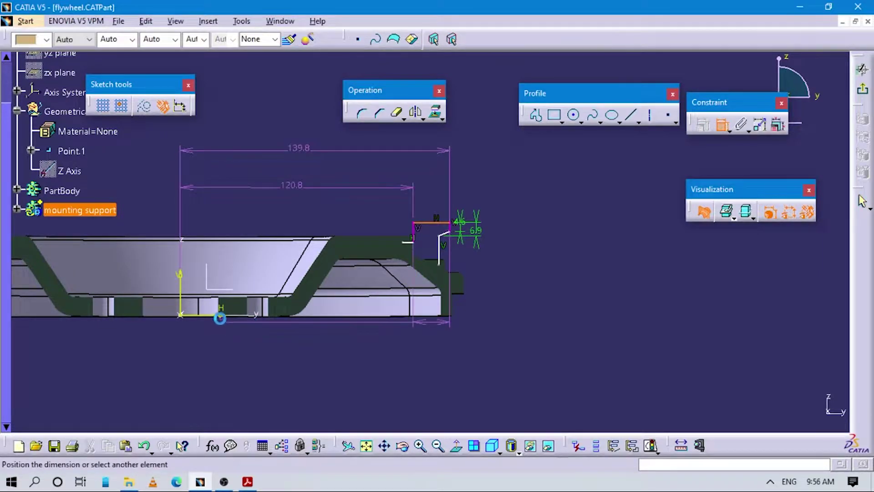
{"action": "middle_click_drag", "start_coordinate": [226, 360], "coordinate": [223, 314], "text": "ctrl"}
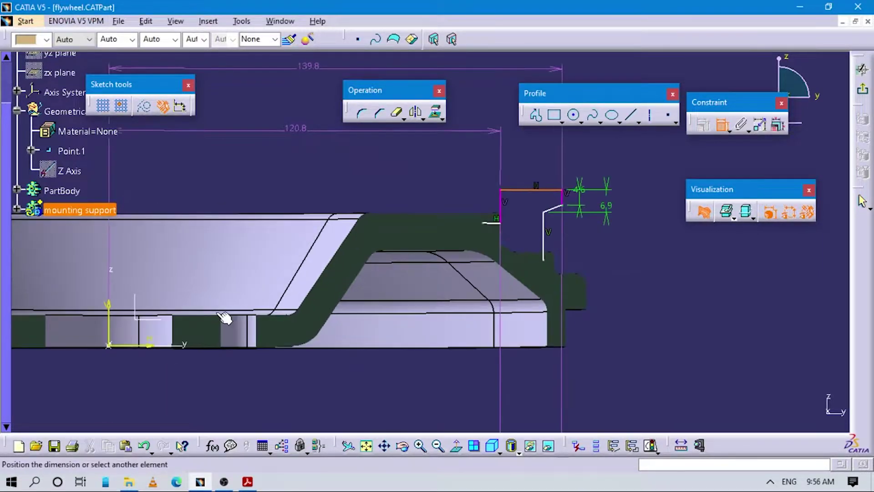
{"action": "left_click", "coordinate": [154, 347]}
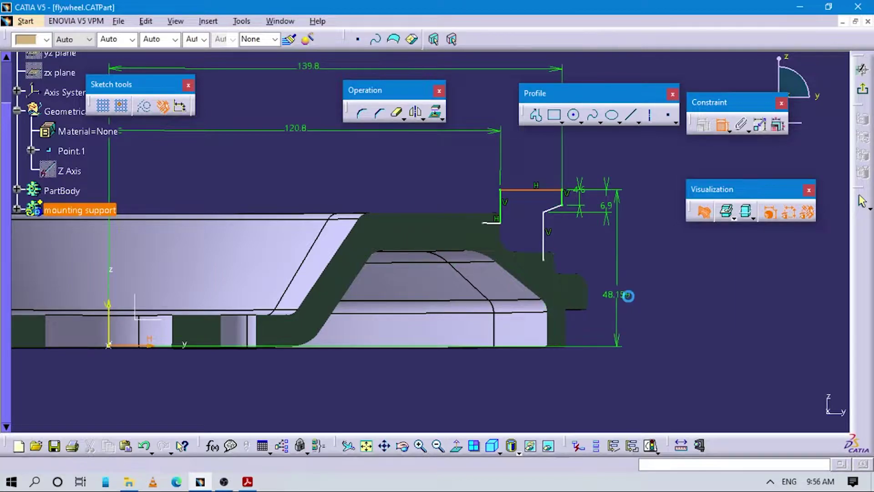
{"action": "left_click", "coordinate": [634, 296]}
{"action": "double_click", "coordinate": [634, 296]}
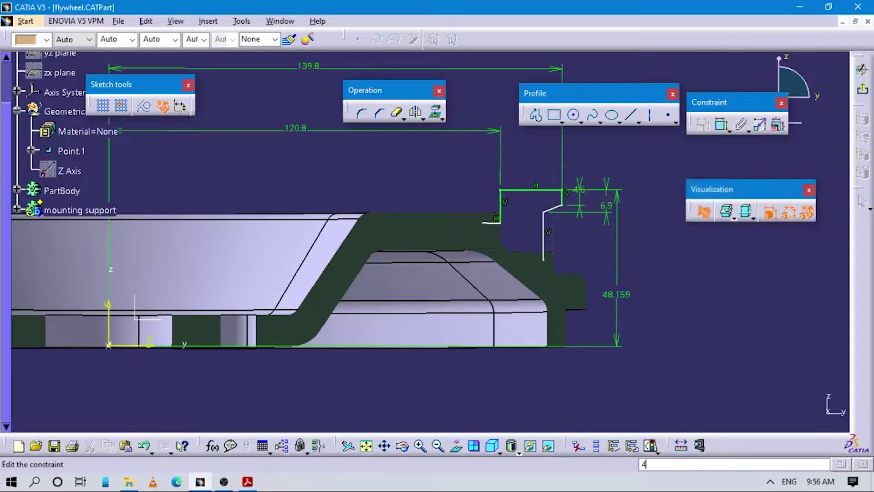
{"action": "type", "text": "48"}
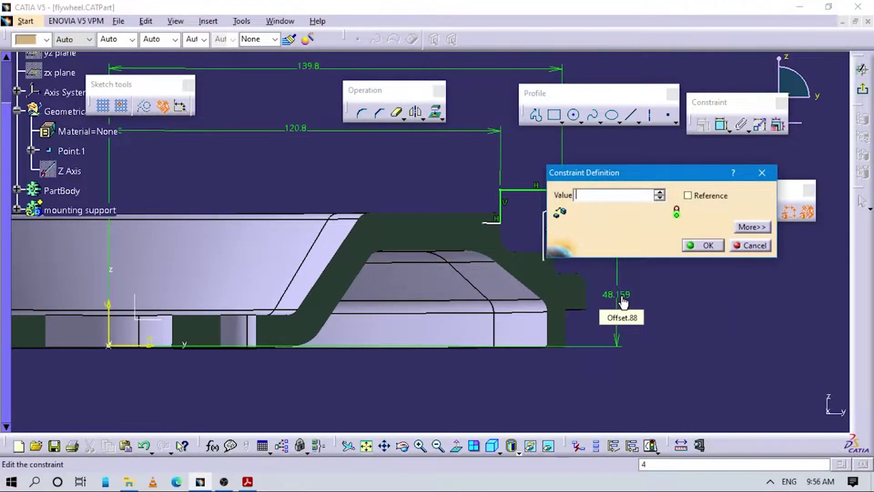
{"action": "type", "text": ".5mm"}
{"action": "key", "text": "Return"}
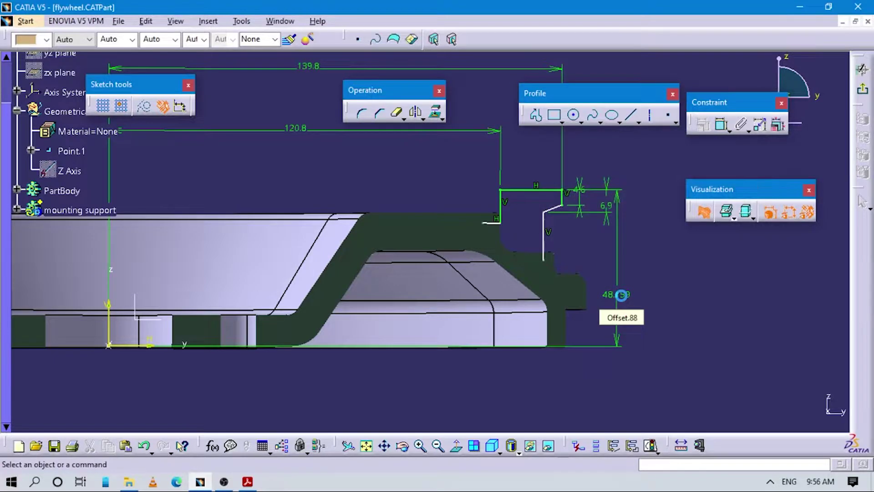
Move the short horizontal line at the foot of the inner vertical line slightly lower and shorten it to about 3.2 mm
{"action": "mouse_move", "coordinate": [659, 319]}
{"action": "middle_mouse_down"}
{"action": "mouse_move", "coordinate": [579, 289]}
{"action": "mouse_move", "coordinate": [527, 322]}
{"action": "middle_mouse_up"}
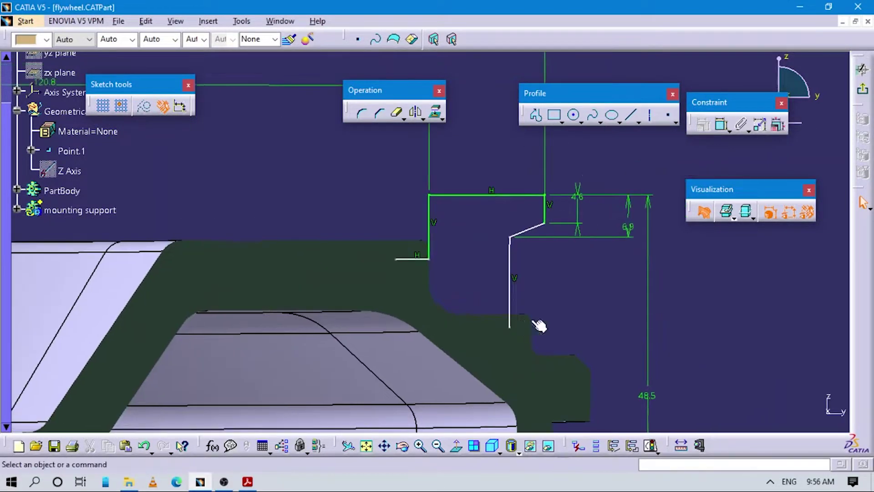
{"action": "left_click", "coordinate": [536, 115]}
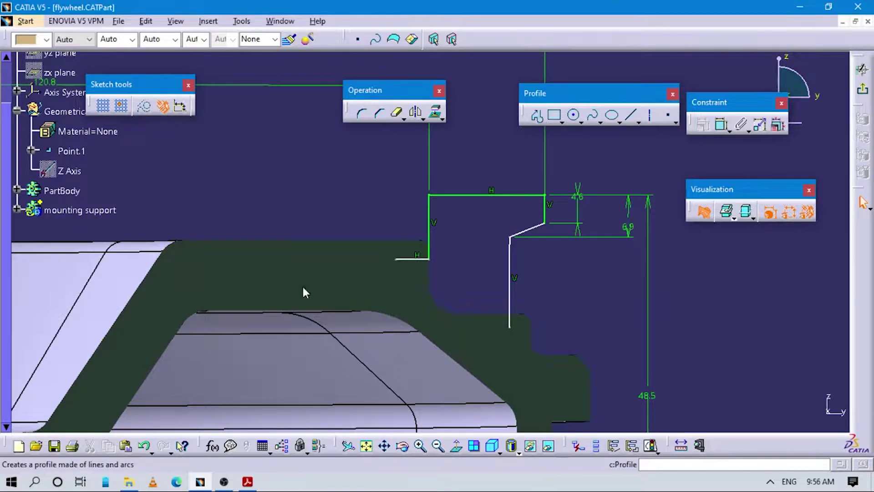
{"action": "key", "text": "Escape"}
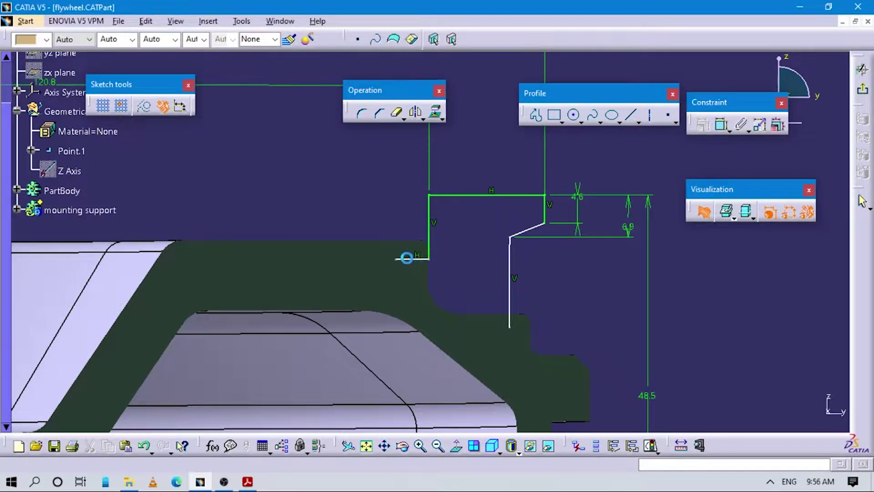
{"action": "left_click", "coordinate": [419, 258]}
{"action": "left_click_drag", "start_coordinate": [421, 252], "coordinate": [423, 246]}
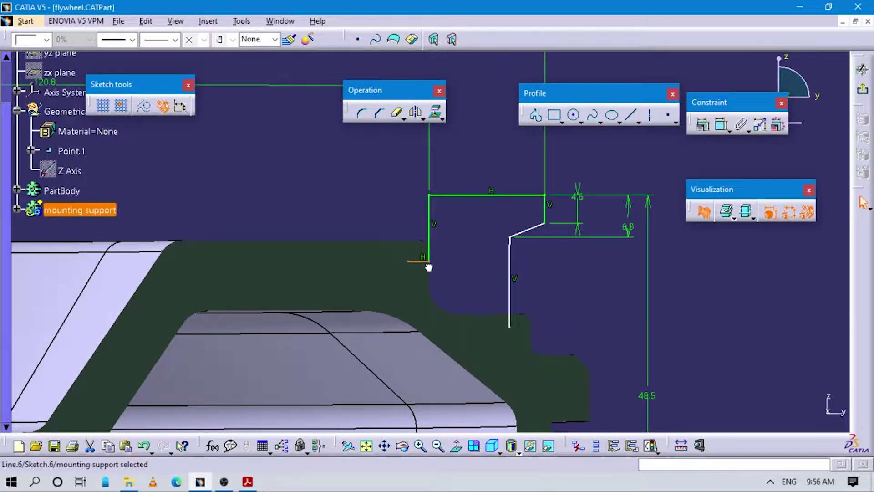
{"action": "left_click_drag", "start_coordinate": [429, 278], "coordinate": [429, 272]}
{"action": "middle_click_drag", "start_coordinate": [443, 314], "coordinate": [402, 220]}
{"action": "middle_click_drag", "start_coordinate": [447, 293], "coordinate": [483, 447]}
{"action": "left_click", "coordinate": [578, 277]}
Close the profile inside the rim section with a vertical, a horizontal about 16.5 mm long, and a short vertical line up the outer side
{"action": "left_click", "coordinate": [537, 116]}
{"action": "key", "text": "p"}
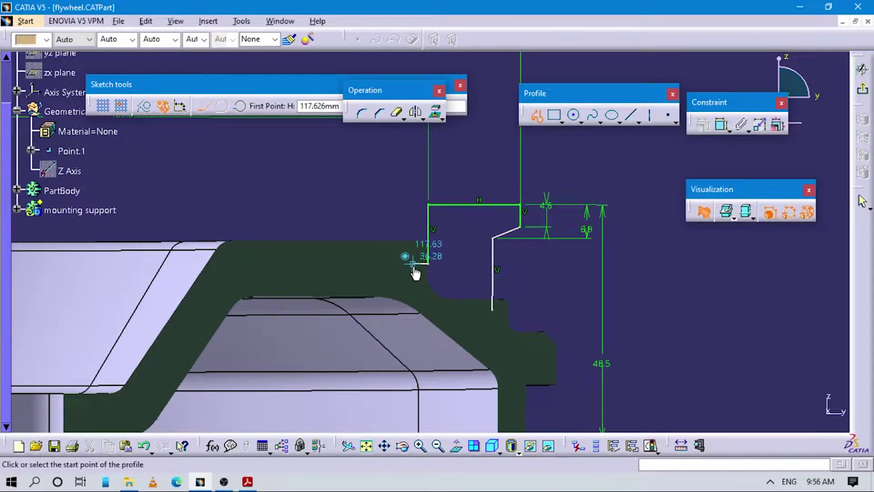
{"action": "left_click", "coordinate": [414, 299]}
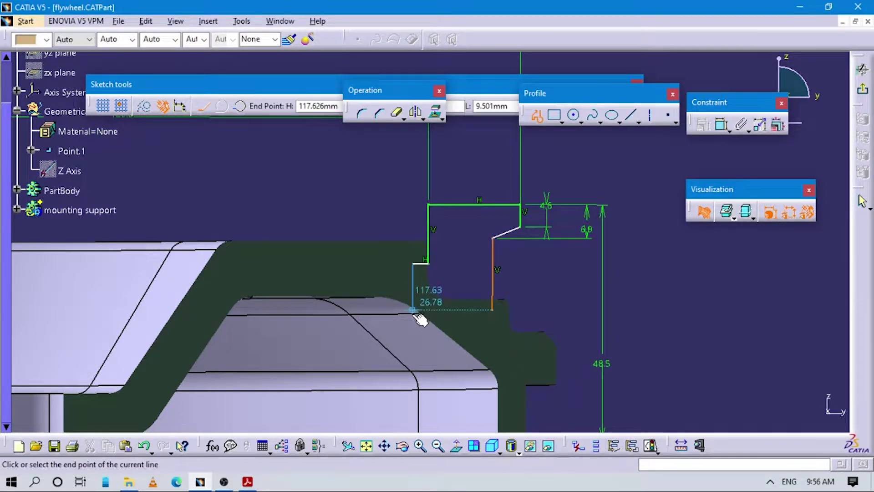
{"action": "left_click", "coordinate": [503, 335]}
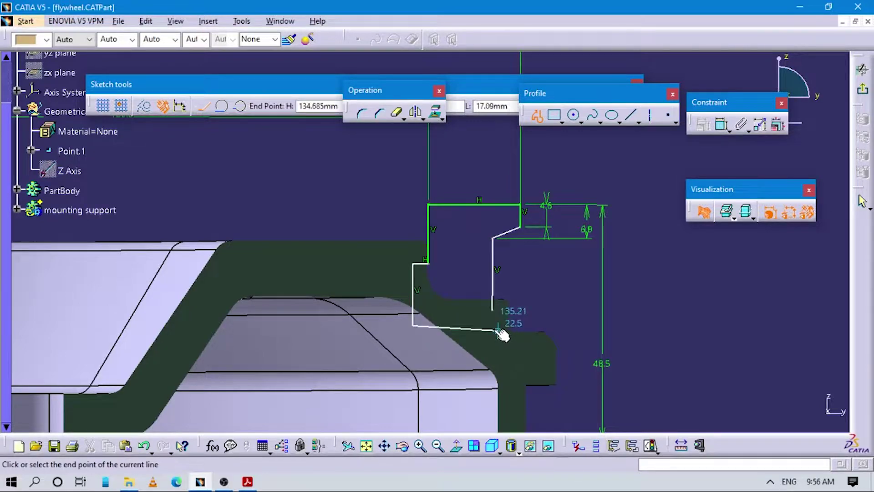
{"action": "left_click", "coordinate": [493, 325]}
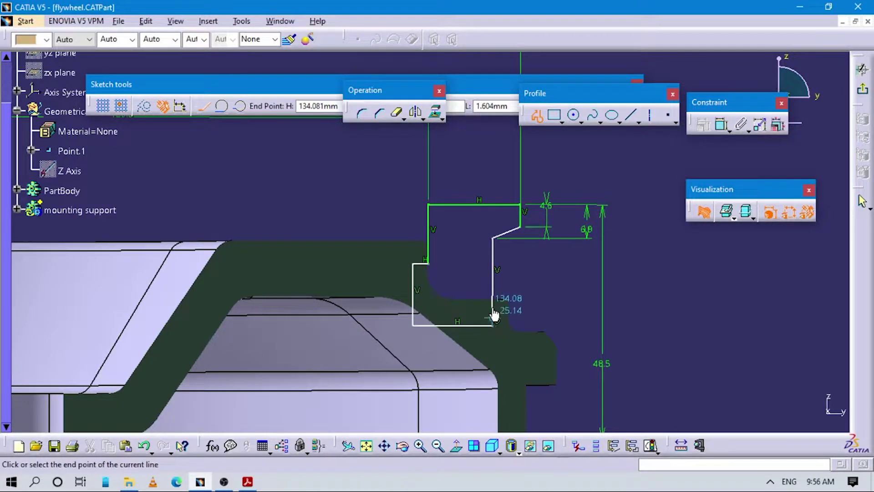
{"action": "left_click", "coordinate": [493, 299]}
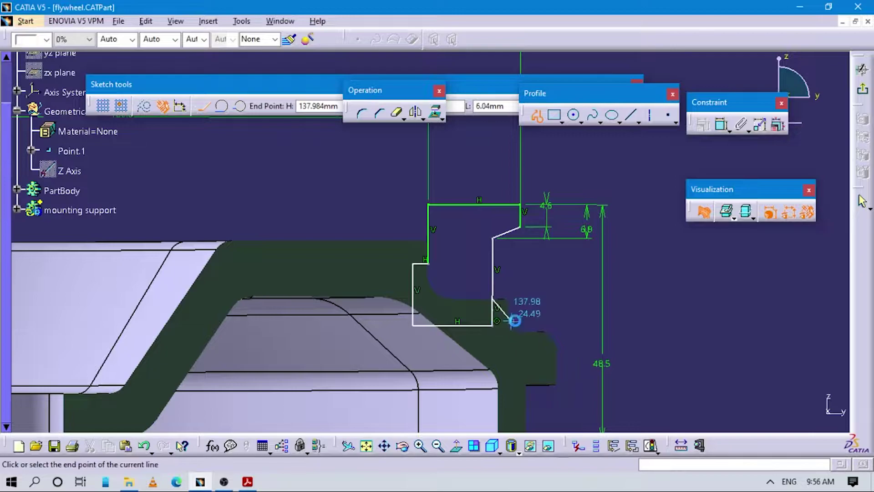
{"action": "key", "text": "Escape"}
{"action": "left_click", "coordinate": [534, 377]}
Delete the long outer vertical line that overlaps the short closing line inside the rim section
{"action": "mouse_move", "coordinate": [514, 289]}
{"action": "middle_mouse_down"}
{"action": "mouse_move", "coordinate": [521, 279]}
{"action": "mouse_move", "coordinate": [492, 218]}
{"action": "mouse_move", "coordinate": [451, 219]}
{"action": "mouse_move", "coordinate": [541, 283]}
{"action": "middle_mouse_up"}
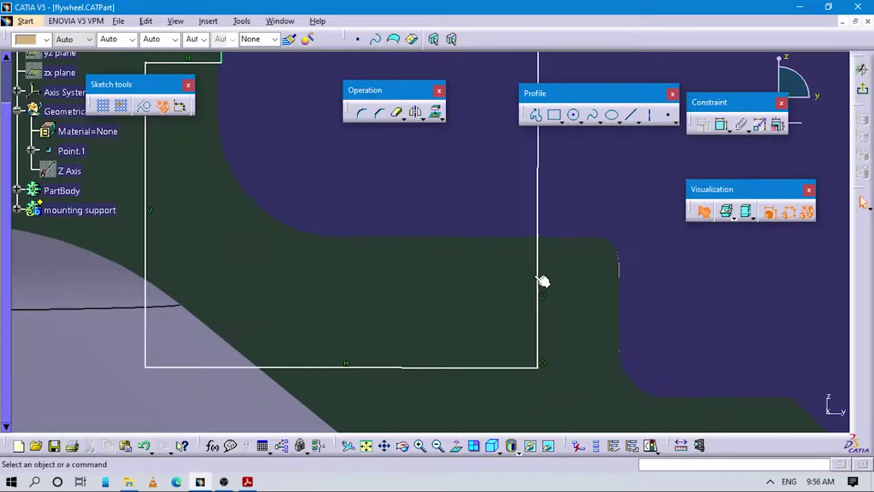
{"action": "left_click", "coordinate": [537, 290]}
{"action": "left_click", "coordinate": [525, 224]}
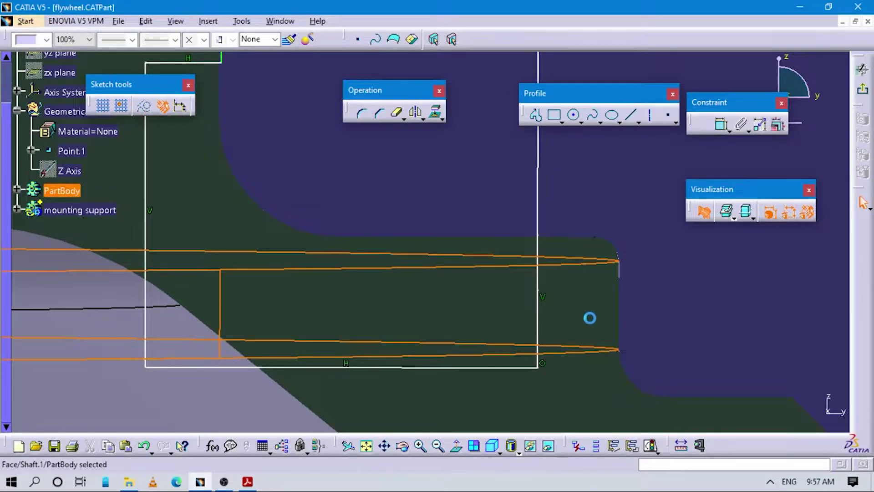
{"action": "left_click", "coordinate": [538, 220]}
{"action": "middle_click_drag", "start_coordinate": [619, 255], "coordinate": [602, 274]}
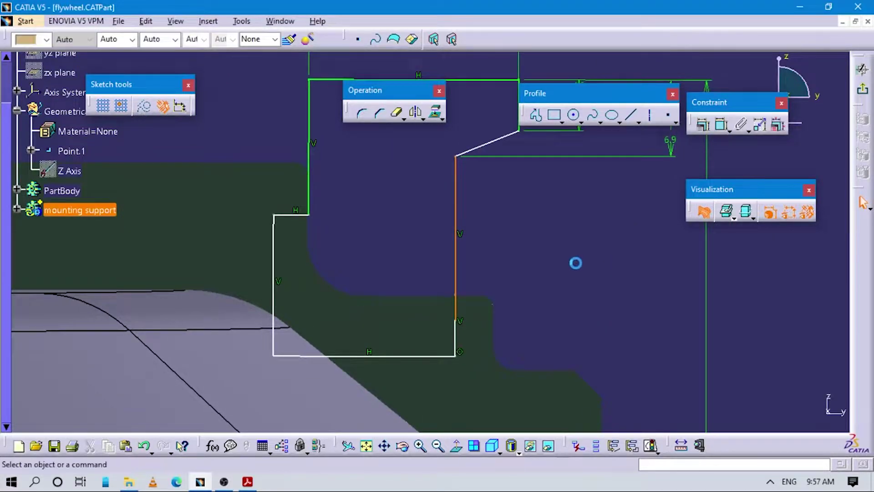
{"action": "key", "text": "Delete"}
Draw a vertical line about 12.5 mm long from the slanted line's lower end to the top of the short closing line
{"action": "left_click", "coordinate": [545, 120]}
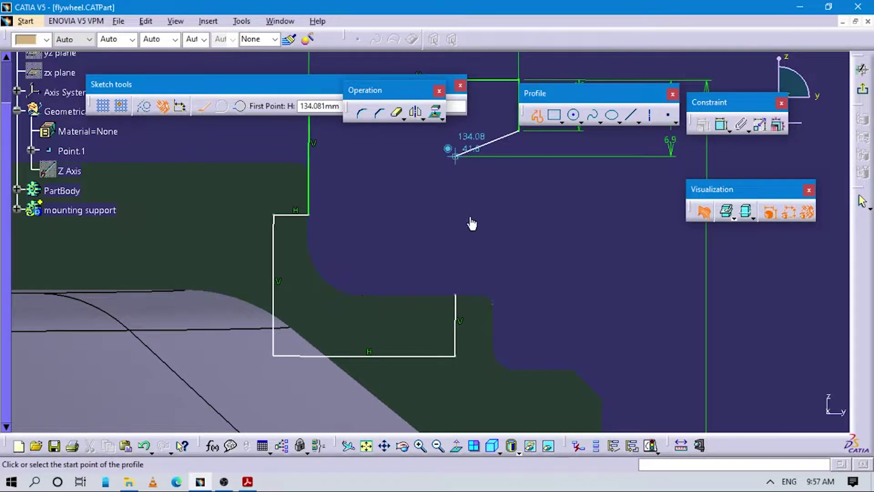
{"action": "left_click", "coordinate": [455, 157]}
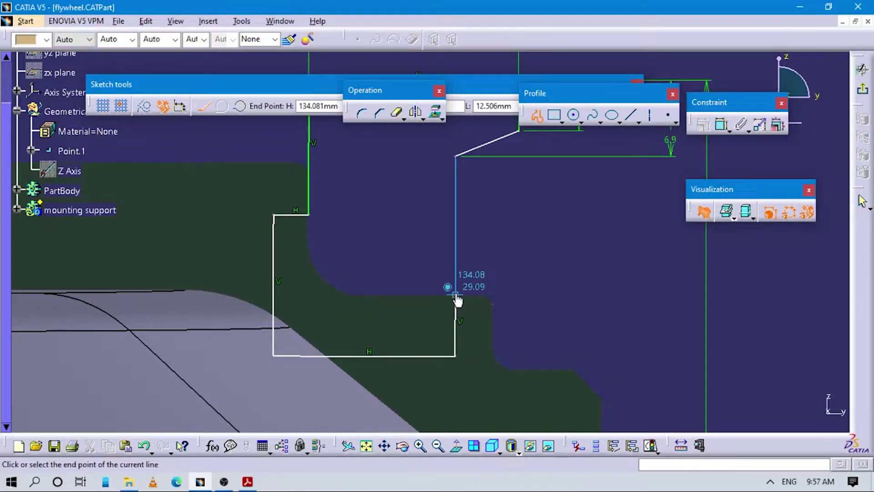
{"action": "left_click", "coordinate": [455, 295]}
{"action": "key", "text": "Escape"}
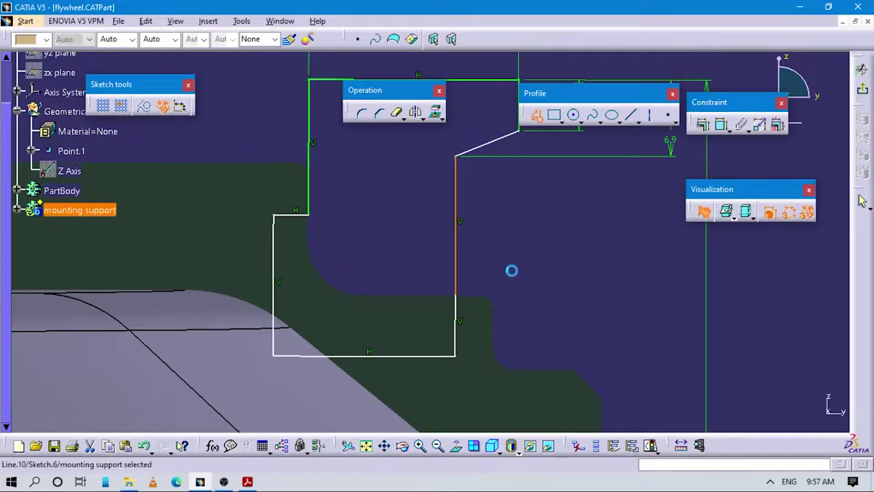
Examine Detail E and the side section view for the diameter that locates the profile's long outer vertical line
{"action": "key", "text": "alt+Tab"}
{"action": "left_click_drag", "start_coordinate": [564, 355], "coordinate": [348, 336]}
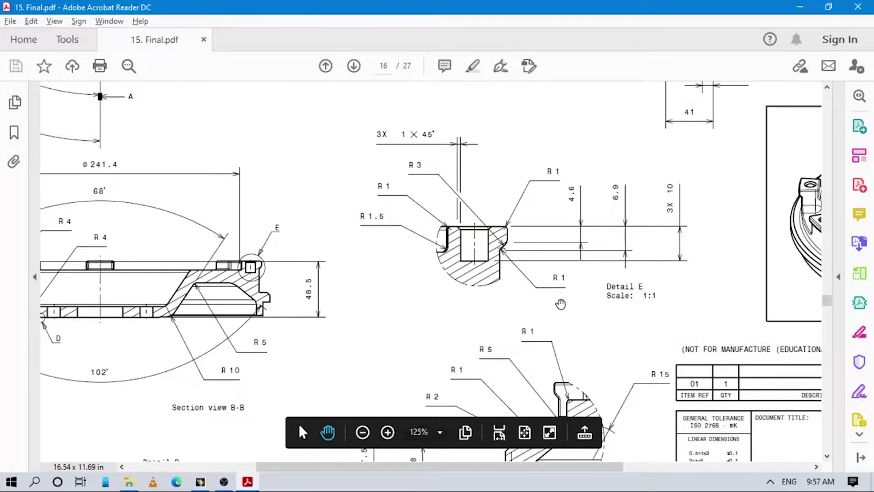
{"action": "key", "text": "alt+Tab"}
{"action": "mouse_move", "coordinate": [574, 257]}
{"action": "middle_mouse_down", "text": "ctrl"}
{"action": "mouse_move", "coordinate": [583, 267]}
{"action": "mouse_move", "coordinate": [458, 224]}
{"action": "middle_mouse_up", "text": "ctrl"}
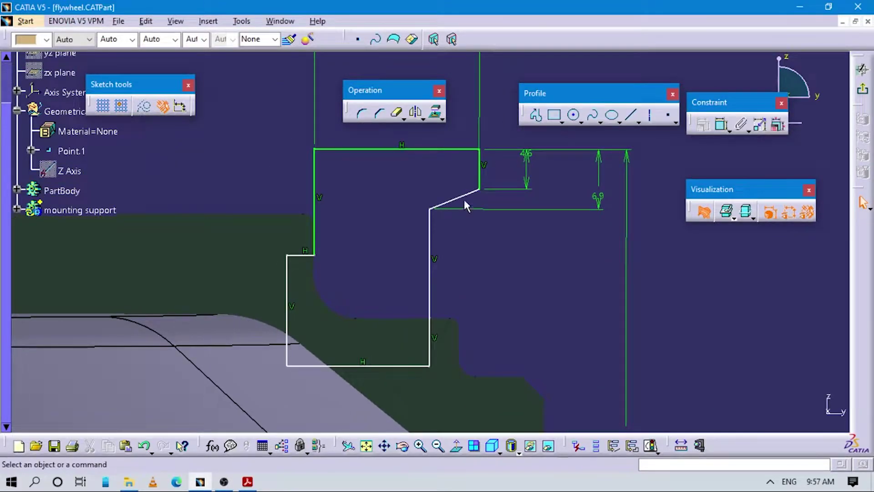
{"action": "left_click", "coordinate": [461, 194]}
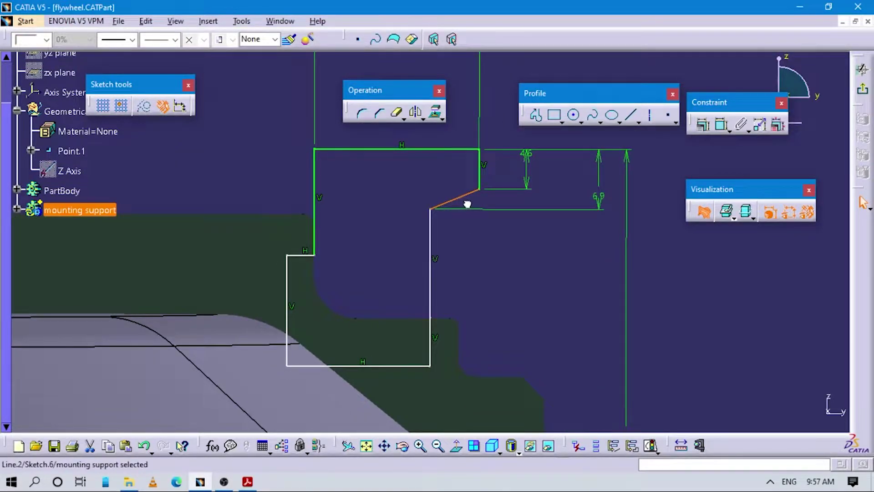
{"action": "key", "text": "alt+Tab"}
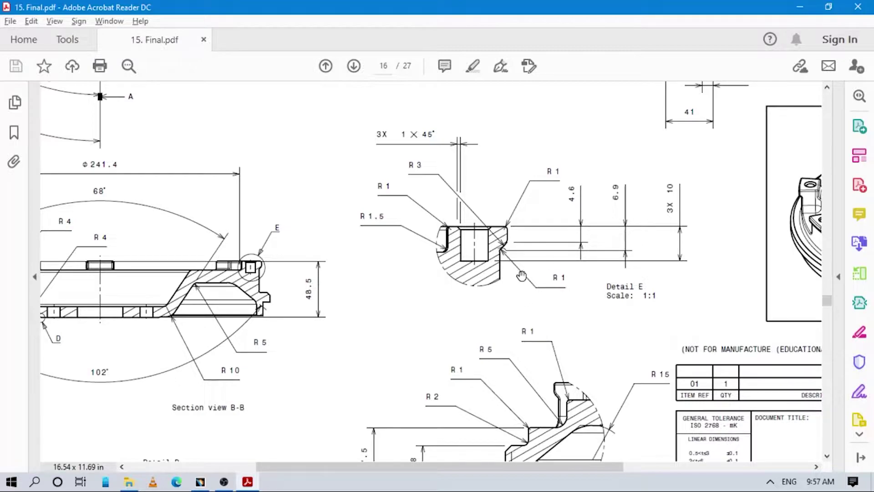
{"action": "mouse_move", "coordinate": [450, 313]}
{"action": "left_mouse_down"}
{"action": "mouse_move", "coordinate": [490, 293]}
{"action": "mouse_move", "coordinate": [408, 401]}
{"action": "left_mouse_up"}
{"action": "left_click_drag", "start_coordinate": [578, 192], "coordinate": [506, 322]}
{"action": "left_click_drag", "start_coordinate": [530, 267], "coordinate": [477, 317]}
{"action": "scroll", "coordinate": [504, 299], "scroll_direction": "up", "scroll_amount": 2}
{"action": "scroll", "coordinate": [504, 298], "scroll_direction": "right", "scroll_amount": 1}
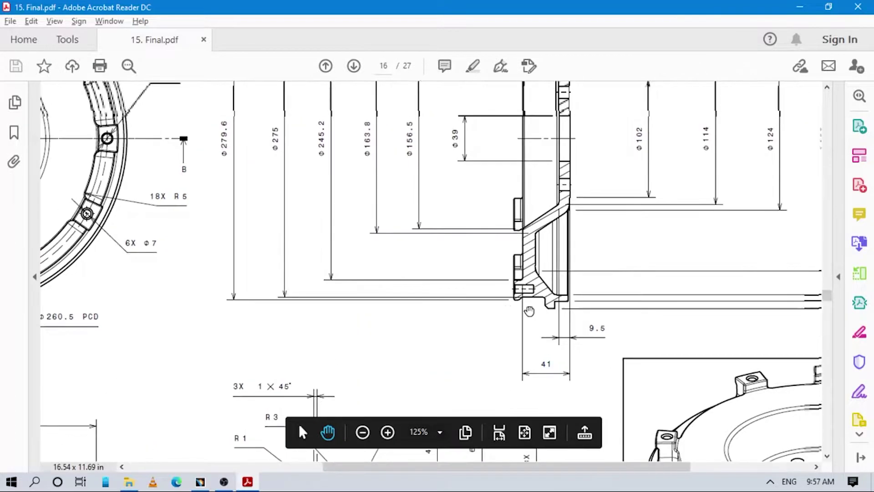
{"action": "key", "text": "alt+Tab"}
Dimension the profile's long outer vertical line from the vertical axis, set the offset to 275/2, and exit the sketch
{"action": "middle_click_drag", "start_coordinate": [535, 301], "coordinate": [609, 366]}
{"action": "left_click", "coordinate": [669, 303]}
{"action": "left_click", "coordinate": [721, 125]}
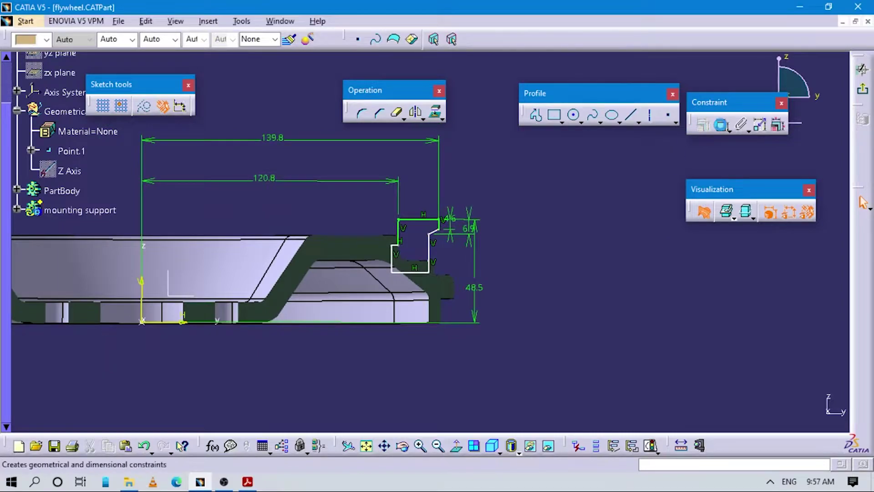
{"action": "left_click", "coordinate": [430, 254]}
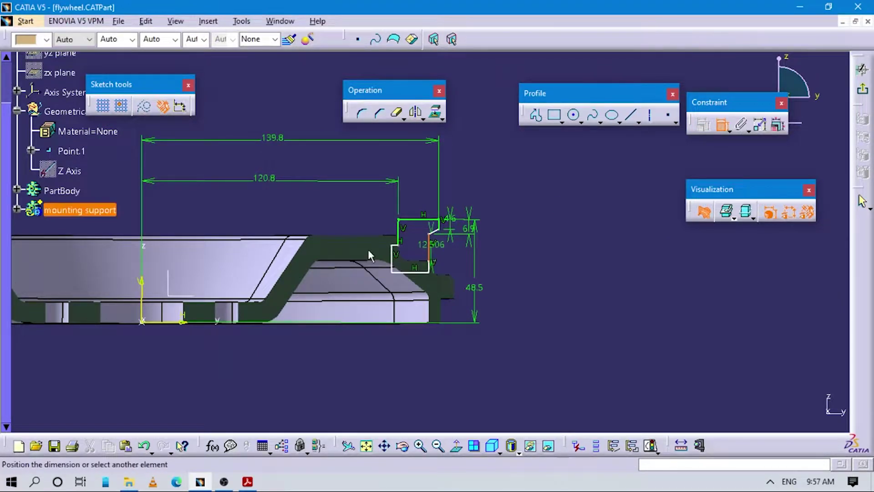
{"action": "left_click", "coordinate": [147, 290]}
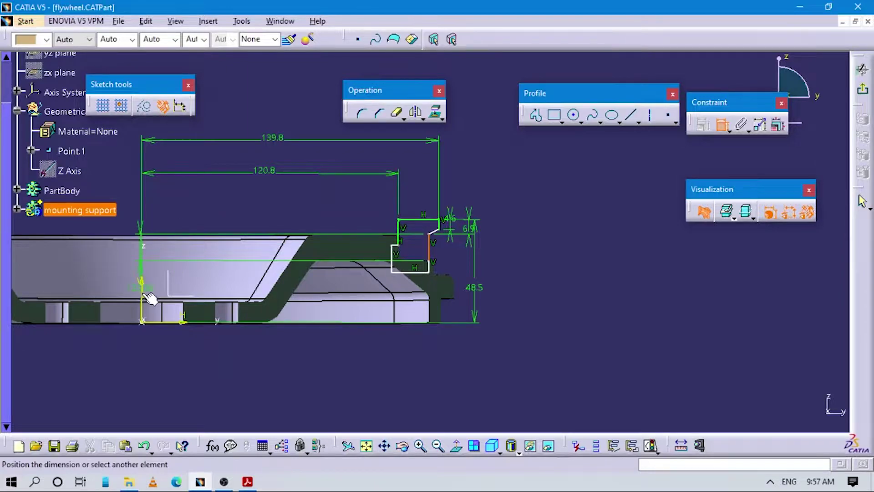
{"action": "left_click", "coordinate": [235, 218]}
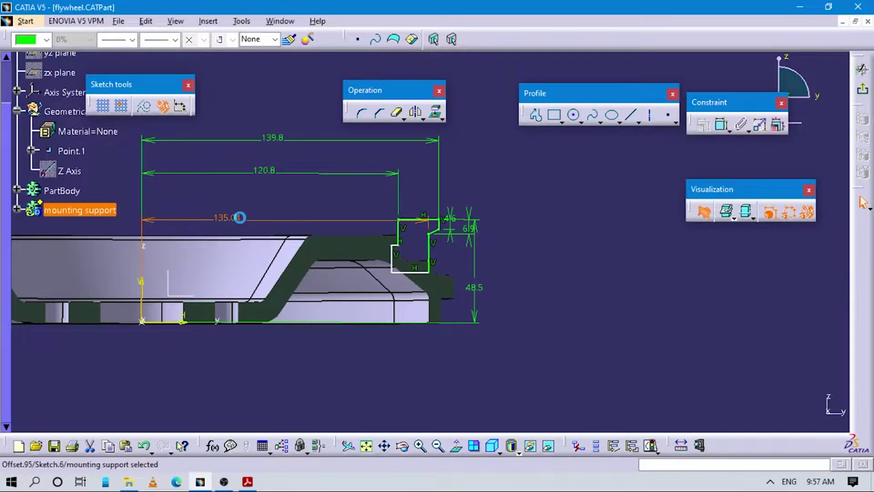
{"action": "double_click", "coordinate": [240, 218]}
{"action": "type", "text": "275/2"}
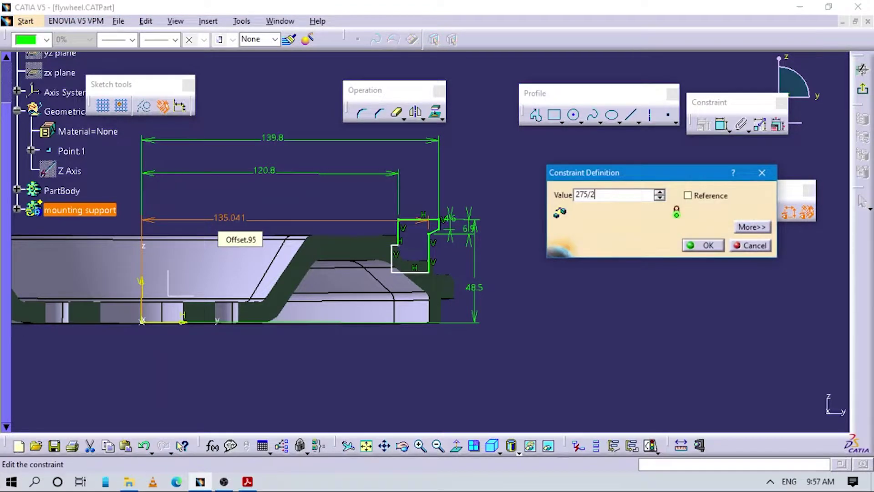
{"action": "key", "text": "Return"}
{"action": "mouse_move", "coordinate": [549, 320]}
{"action": "middle_mouse_down", "text": "ctrl"}
{"action": "mouse_move", "coordinate": [521, 232]}
{"action": "mouse_move", "coordinate": [621, 294]}
{"action": "mouse_move", "coordinate": [652, 414]}
{"action": "middle_mouse_up", "text": "ctrl"}
{"action": "scroll", "coordinate": [622, 296], "scroll_direction": "down", "scroll_amount": 1}
{"action": "left_click", "coordinate": [863, 90]}
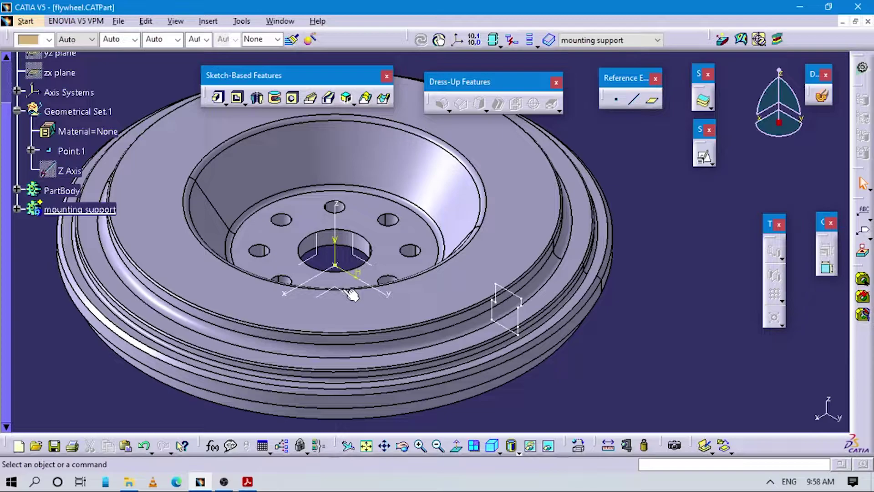
Create a positioned sketch on the XY plane with Point.1 as origin, H parallel to the X axis, and both H and V reversed
{"action": "left_click", "coordinate": [352, 299]}
{"action": "left_click", "coordinate": [705, 157]}
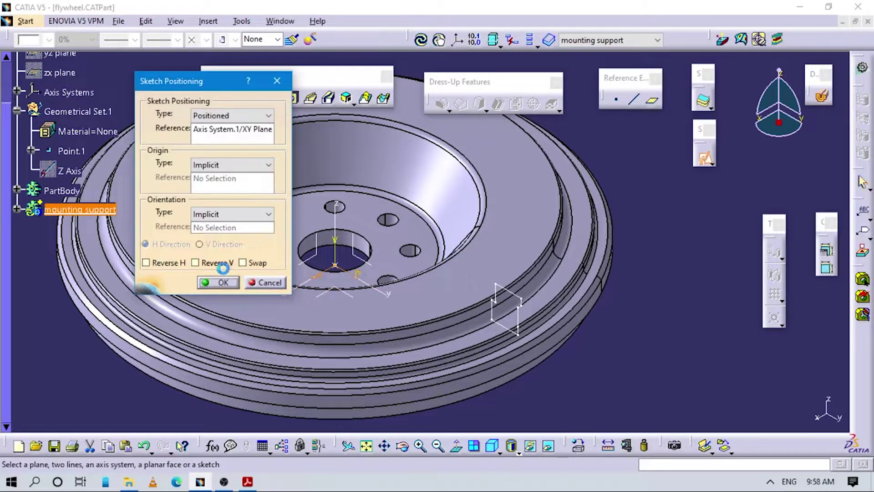
{"action": "left_click", "coordinate": [207, 165]}
{"action": "left_click", "coordinate": [217, 196]}
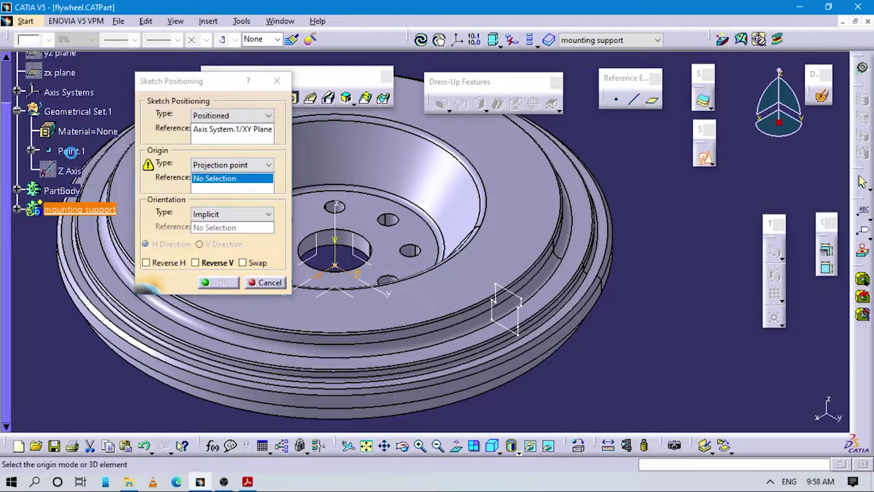
{"action": "left_click", "coordinate": [197, 211]}
{"action": "left_click", "coordinate": [216, 279]}
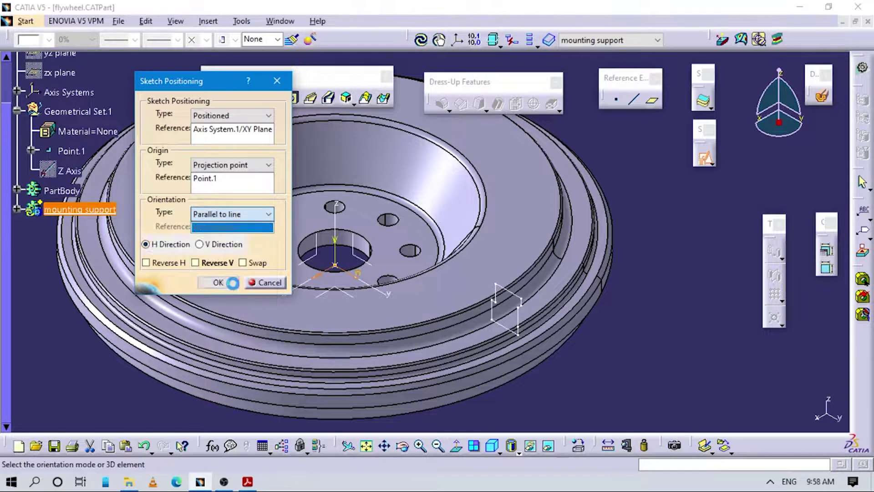
{"action": "middle_click_drag", "start_coordinate": [321, 320], "coordinate": [363, 285]}
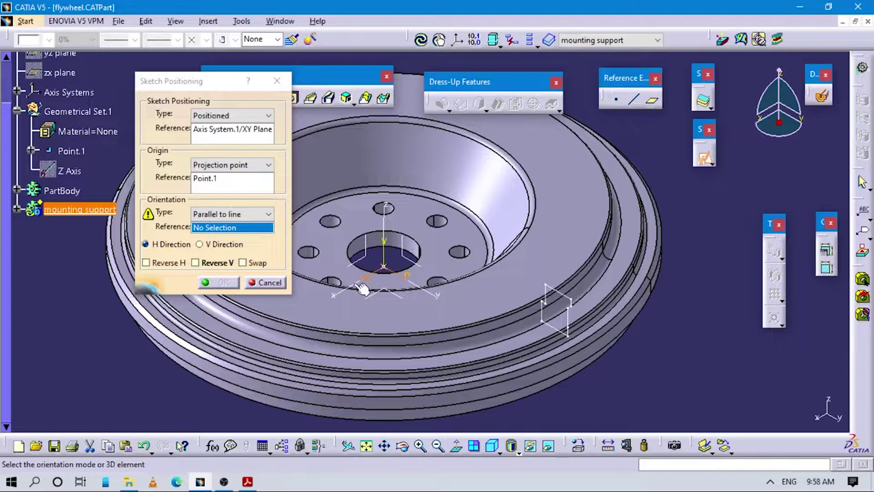
{"action": "left_click", "coordinate": [354, 284]}
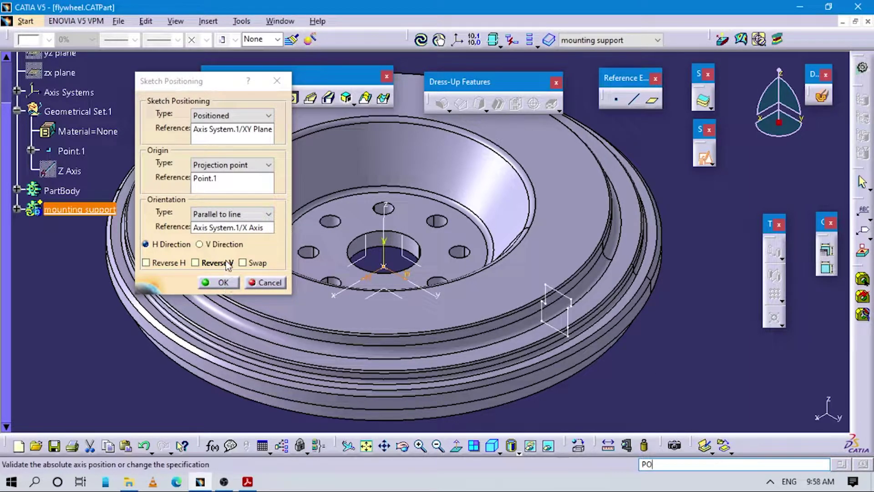
{"action": "left_click", "coordinate": [203, 263]}
{"action": "left_click", "coordinate": [180, 263]}
{"action": "left_click", "coordinate": [219, 283]}
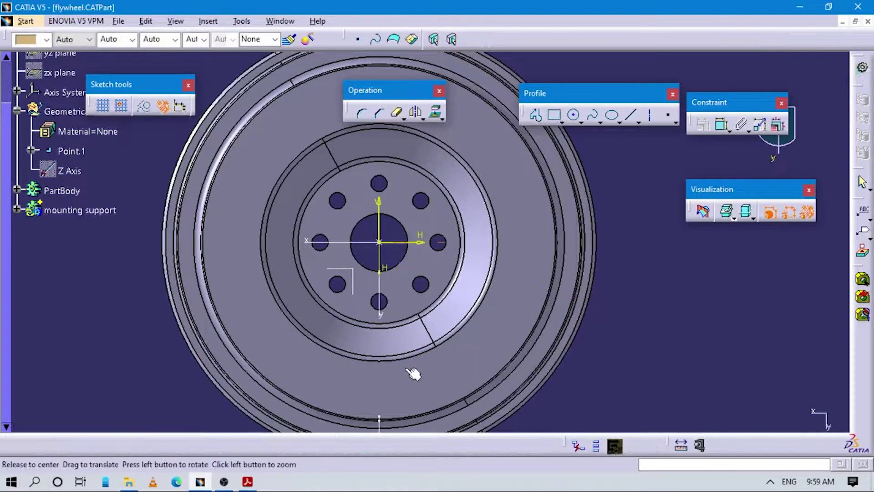
Examine the drawing's front view for the angular width and spacing of the mounting supports around the rim
{"action": "mouse_move", "coordinate": [413, 374]}
{"action": "middle_mouse_down"}
{"action": "mouse_move", "coordinate": [450, 200]}
{"action": "mouse_move", "coordinate": [442, 244]}
{"action": "mouse_move", "coordinate": [491, 301]}
{"action": "middle_mouse_up"}
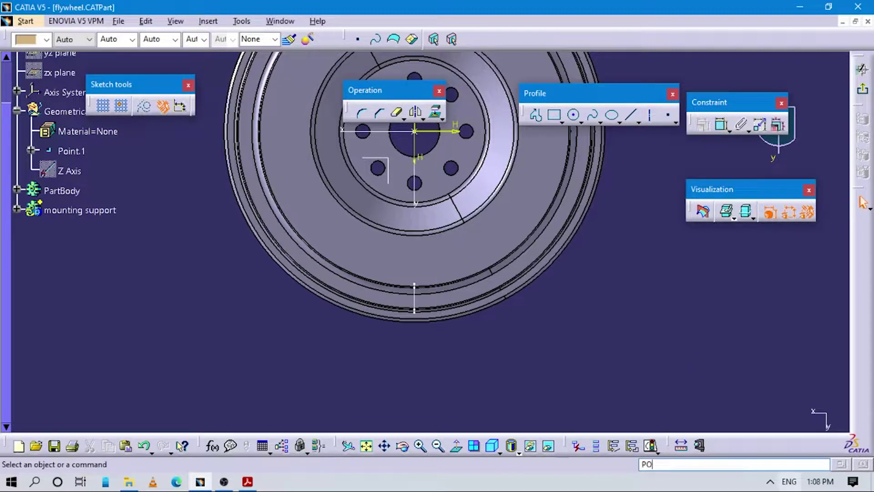
{"action": "left_click", "coordinate": [771, 482]}
{"action": "left_click", "coordinate": [703, 426]}
{"action": "mouse_move", "coordinate": [520, 345]}
{"action": "middle_mouse_down"}
{"action": "mouse_move", "coordinate": [527, 316]}
{"action": "mouse_move", "coordinate": [552, 287]}
{"action": "middle_mouse_up"}
{"action": "key", "text": "alt+Tab"}
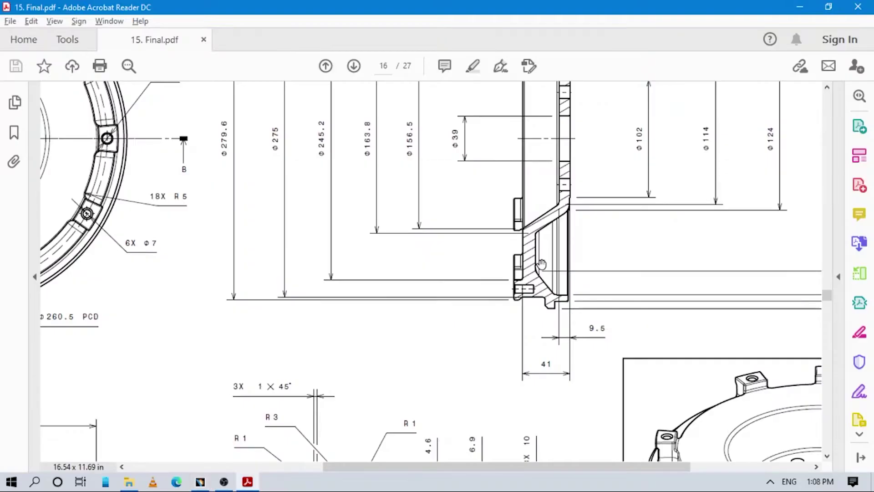
{"action": "mouse_move", "coordinate": [93, 330]}
{"action": "left_mouse_down"}
{"action": "mouse_move", "coordinate": [501, 263]}
{"action": "mouse_move", "coordinate": [551, 339]}
{"action": "left_mouse_up"}
{"action": "left_click_drag", "start_coordinate": [484, 288], "coordinate": [485, 347]}
{"action": "left_click_drag", "start_coordinate": [373, 340], "coordinate": [373, 233]}
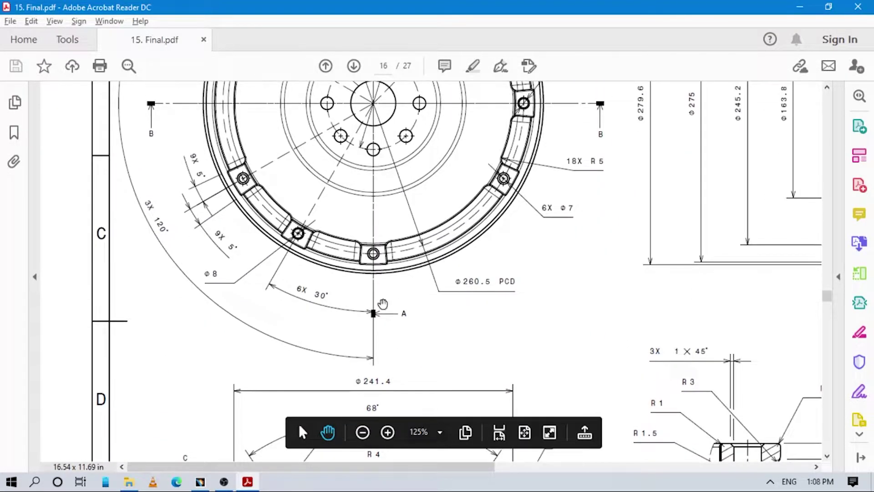
{"action": "left_click_drag", "start_coordinate": [382, 304], "coordinate": [498, 314]}
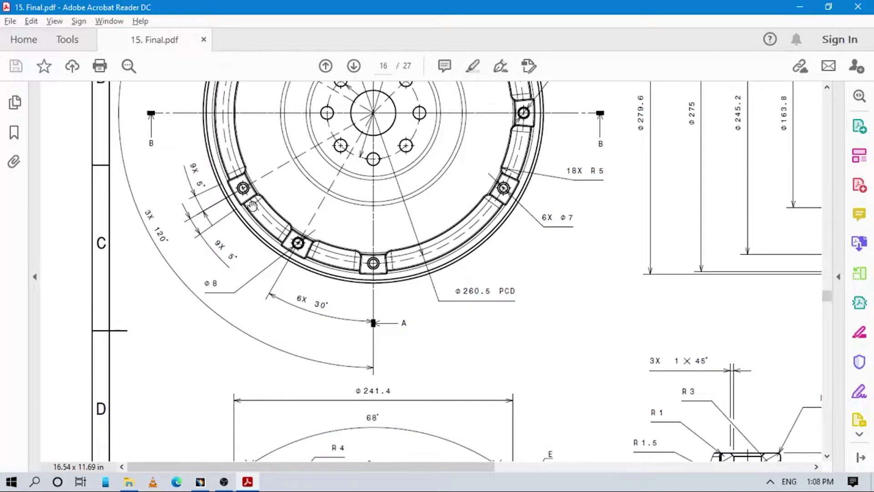
{"action": "key", "text": "alt+Tab"}
Draw a rectangle about 30 mm wide over the flywheel rim, spanning both sides of the support profile sketch
{"action": "middle_click_drag", "start_coordinate": [536, 324], "coordinate": [581, 318]}
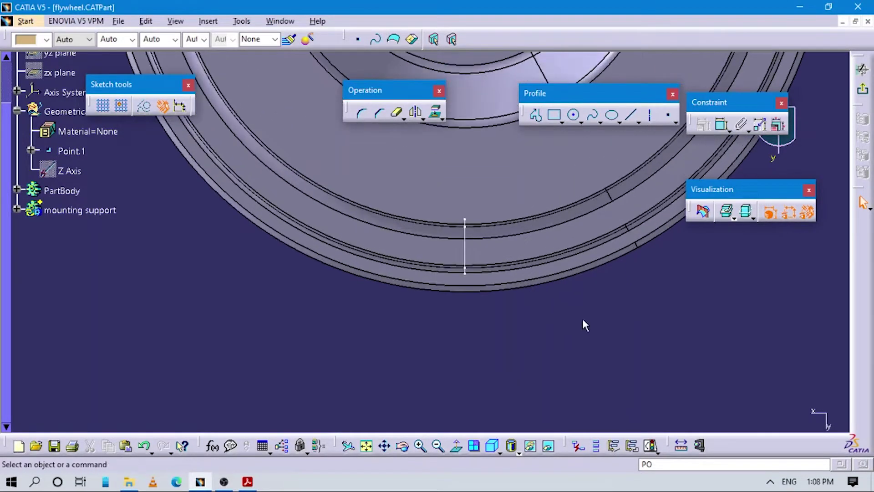
{"action": "left_click", "coordinate": [554, 115]}
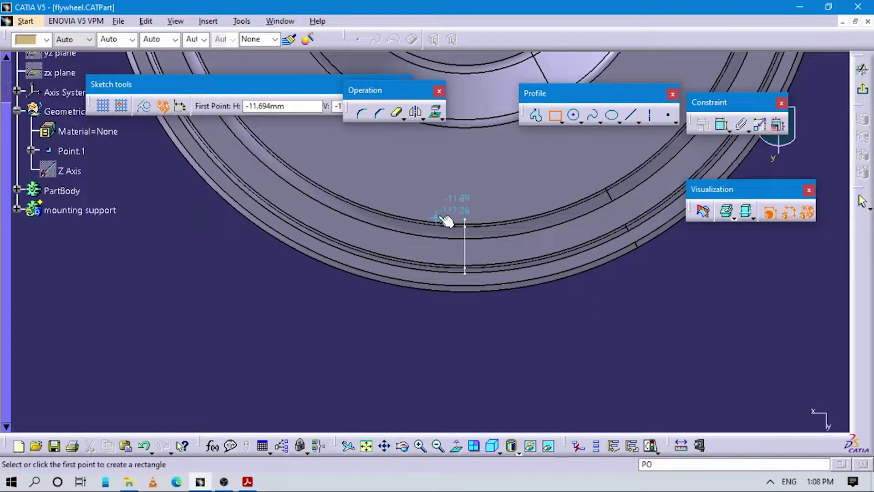
{"action": "left_click", "coordinate": [428, 211]}
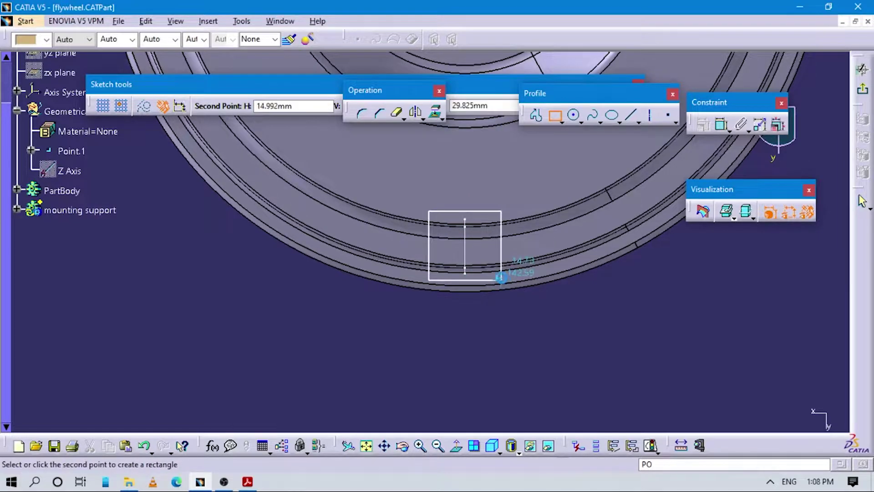
{"action": "left_click", "coordinate": [503, 277]}
{"action": "left_click", "coordinate": [545, 331]}
Make the rectangle's inner horizontal side coincident with the top inner corner of the support profile
{"action": "left_click", "coordinate": [729, 130]}
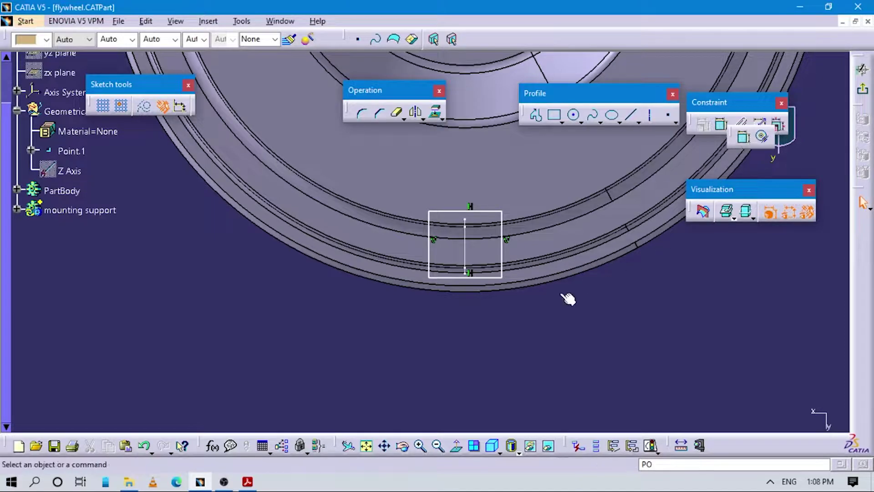
{"action": "middle_click_drag", "start_coordinate": [511, 270], "coordinate": [501, 243]}
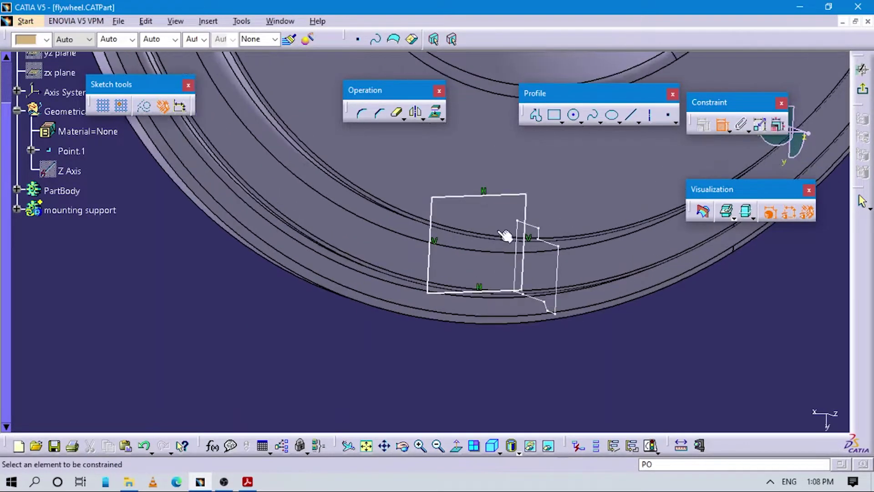
{"action": "left_click", "coordinate": [504, 195]}
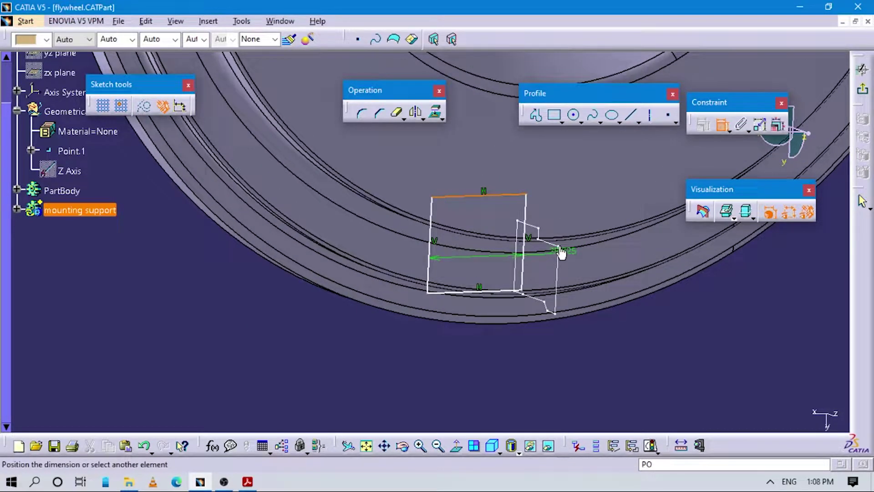
{"action": "right_click", "coordinate": [570, 208]}
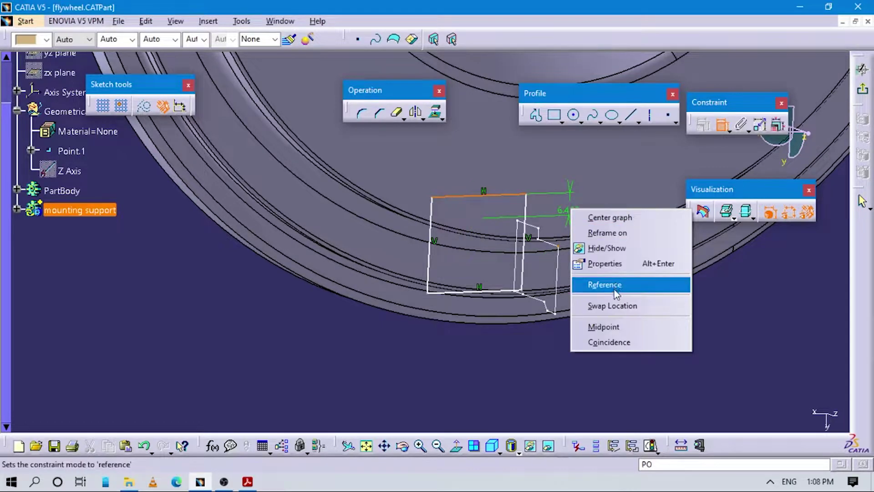
{"action": "left_click", "coordinate": [615, 326]}
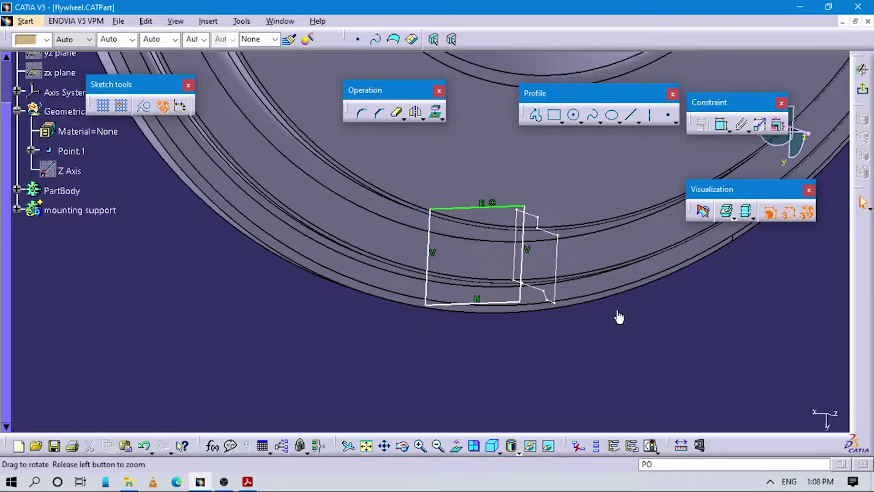
Make the rectangle's outer horizontal side coincident with the outermost corner of the support profile
{"action": "left_click", "coordinate": [721, 124]}
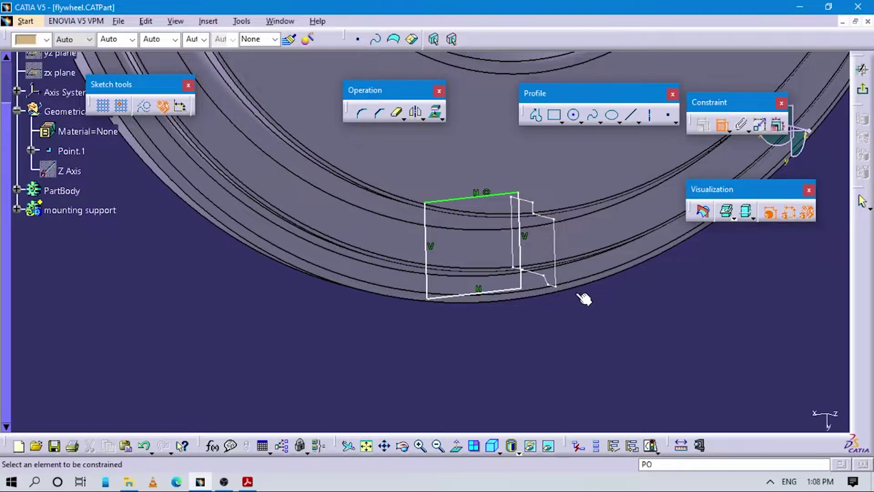
{"action": "left_click", "coordinate": [560, 288]}
{"action": "right_click", "coordinate": [559, 324]}
{"action": "left_click", "coordinate": [589, 396]}
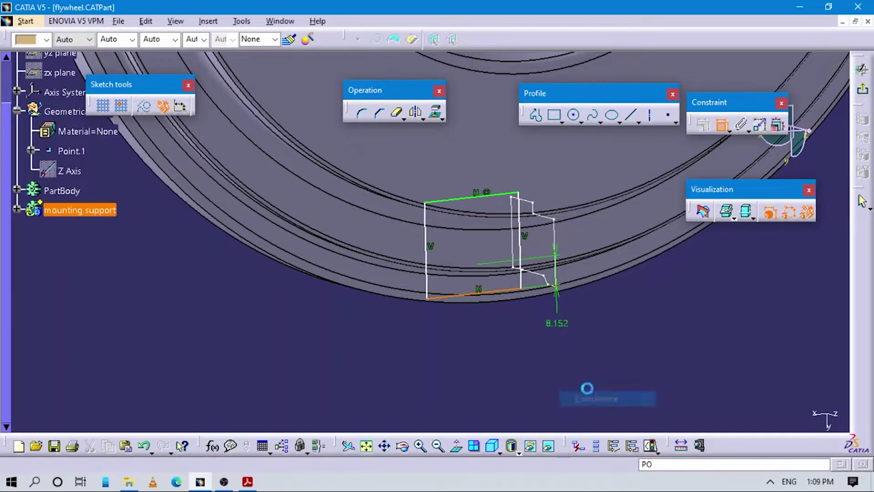
Check the drawing for the support's side angles and delete the rectangle's two vertical sides
{"action": "left_click", "coordinate": [458, 447]}
{"action": "key", "text": "alt+Tab"}
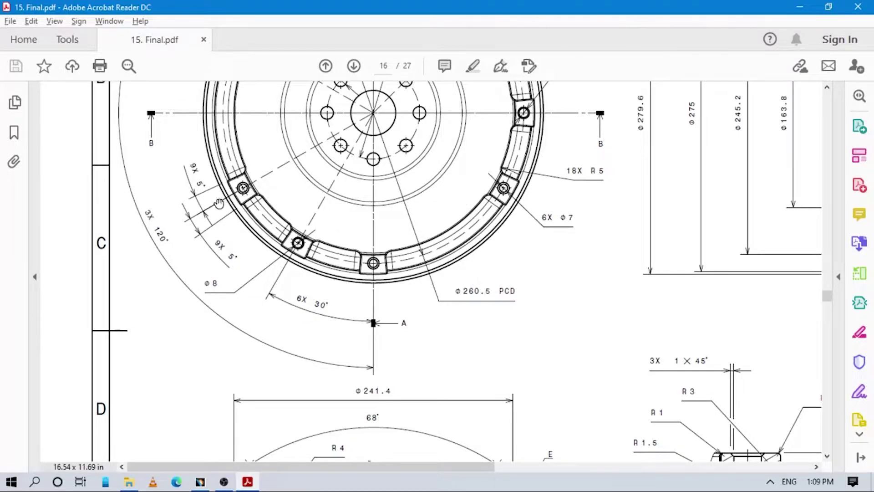
{"action": "key", "text": "alt+Tab"}
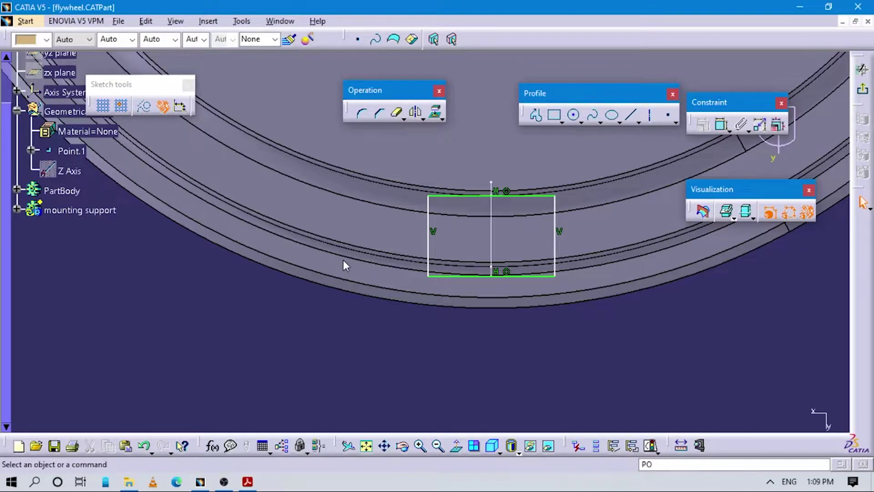
{"action": "key", "text": "alt+Tab"}
{"action": "key", "text": "alt+Tab"}
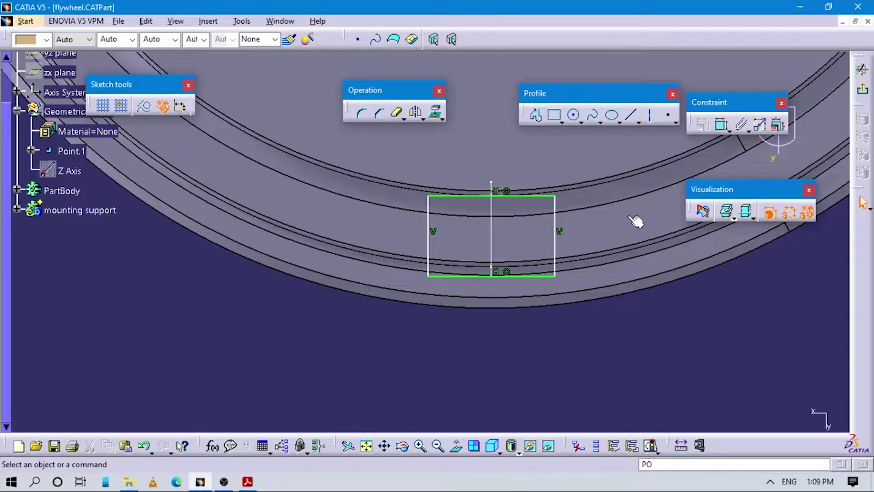
{"action": "left_click", "coordinate": [431, 233]}
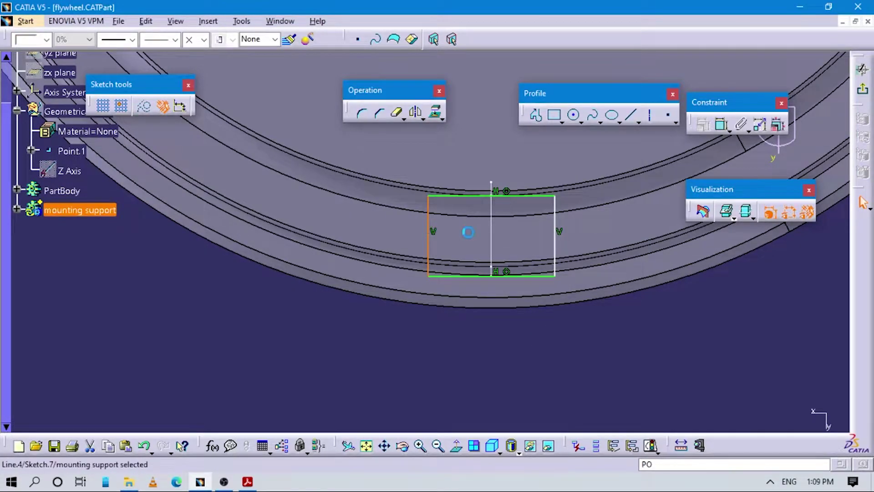
{"action": "key", "text": "Delete"}
{"action": "left_click", "coordinate": [555, 228]}
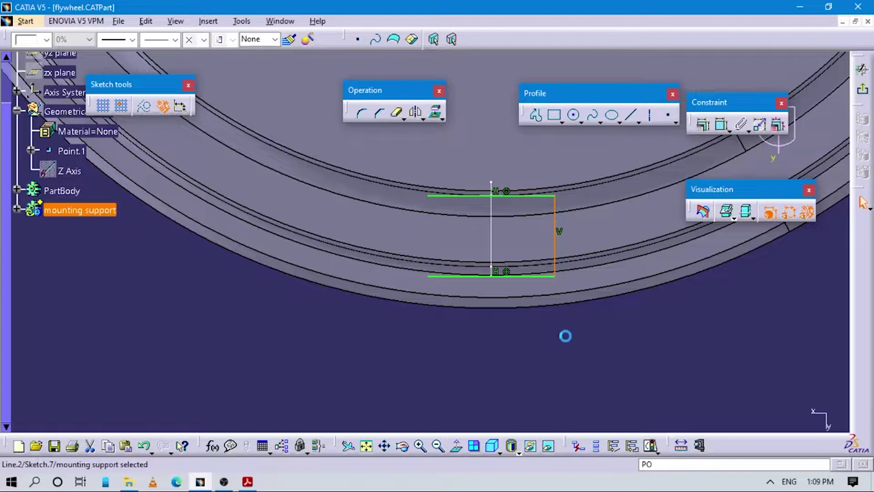
{"action": "key", "text": "Delete"}
Draw two lines from the inner side's ends past the outer side, flaring about 29° on the left and 21° on the right
{"action": "left_click", "coordinate": [537, 116]}
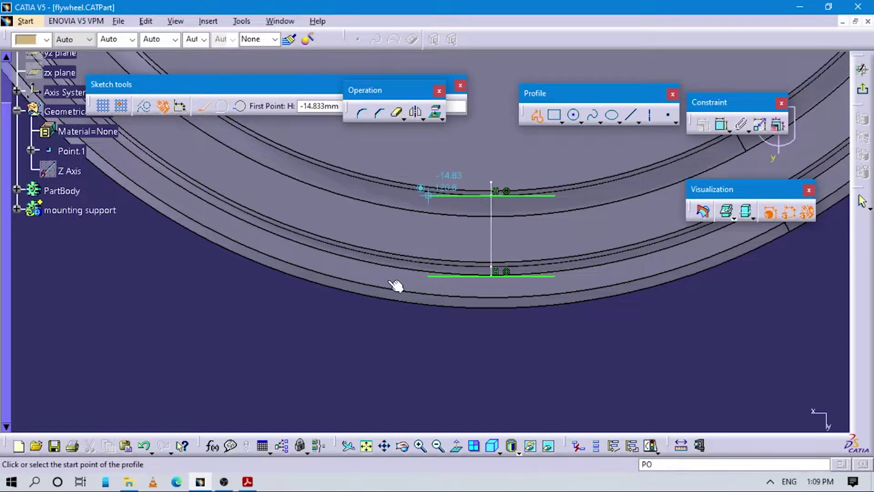
{"action": "left_click", "coordinate": [428, 195]}
{"action": "left_click", "coordinate": [372, 296]}
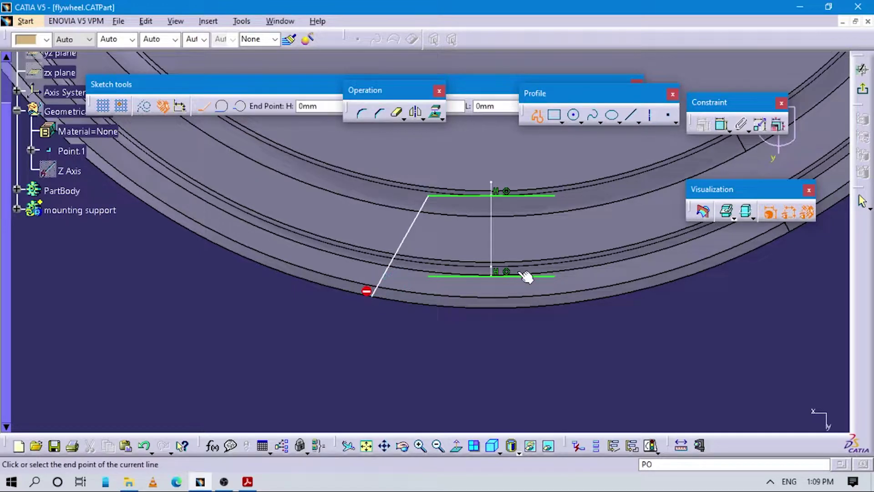
{"action": "left_click", "coordinate": [539, 117]}
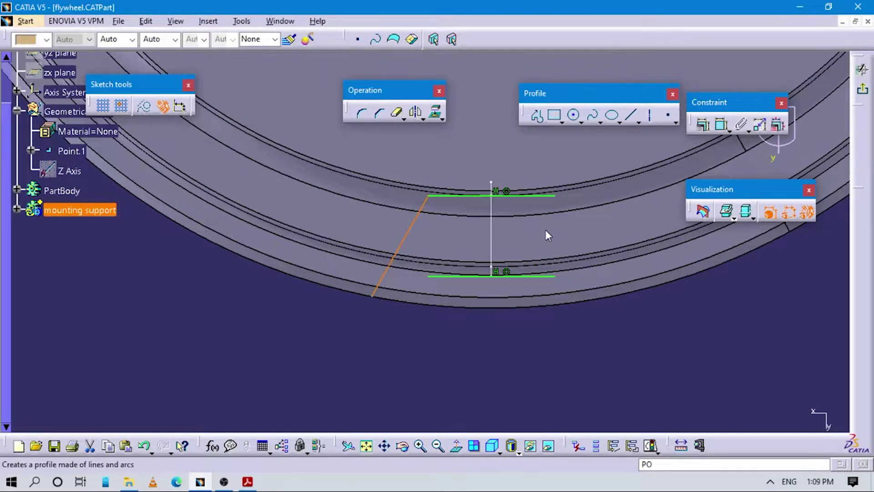
{"action": "left_click", "coordinate": [537, 116]}
{"action": "left_click", "coordinate": [555, 195]}
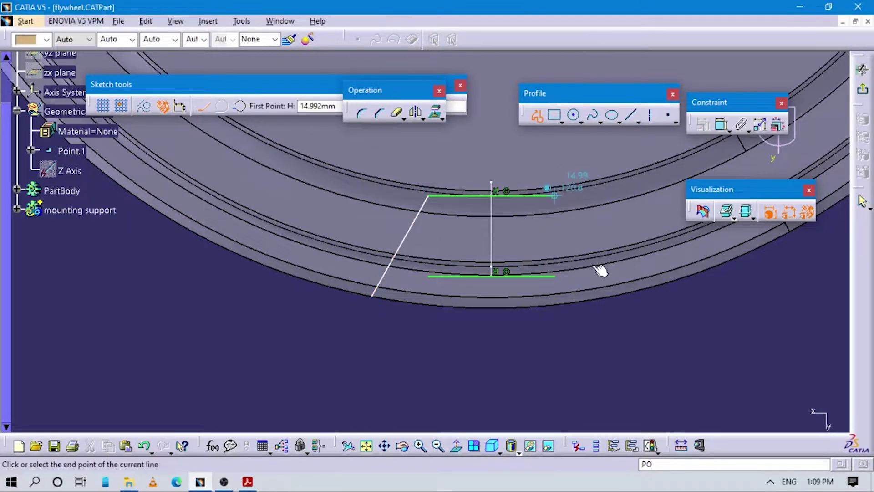
{"action": "left_click", "coordinate": [598, 307]}
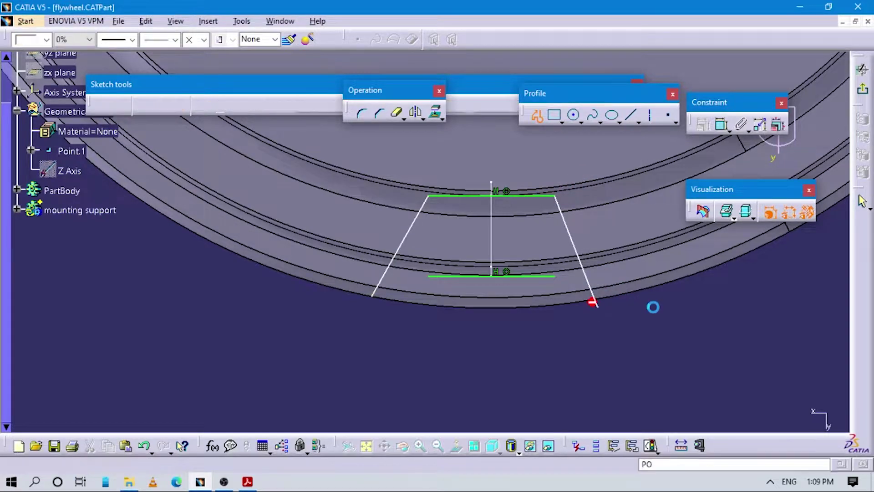
{"action": "left_click", "coordinate": [701, 312]}
Draw a vertical axis through the sketch origin, starting about 221 mm above it and running past the flywheel's lower rim
{"action": "middle_click_drag", "start_coordinate": [699, 316], "coordinate": [636, 304]}
{"action": "middle_click_drag", "start_coordinate": [637, 273], "coordinate": [645, 339]}
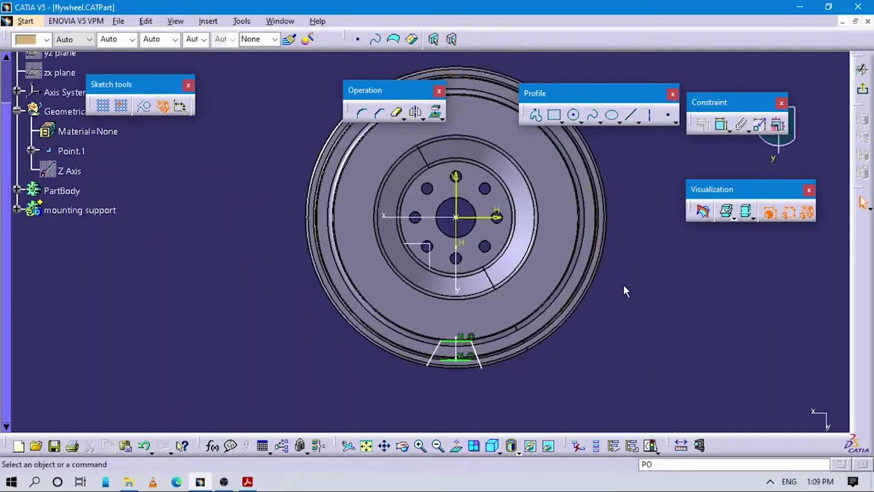
{"action": "left_click", "coordinate": [631, 115]}
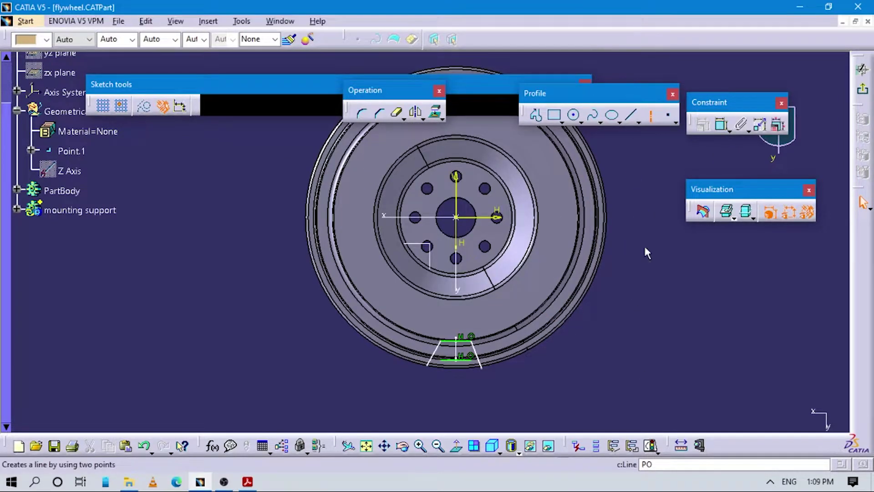
{"action": "middle_click_drag", "start_coordinate": [645, 245], "coordinate": [621, 186]}
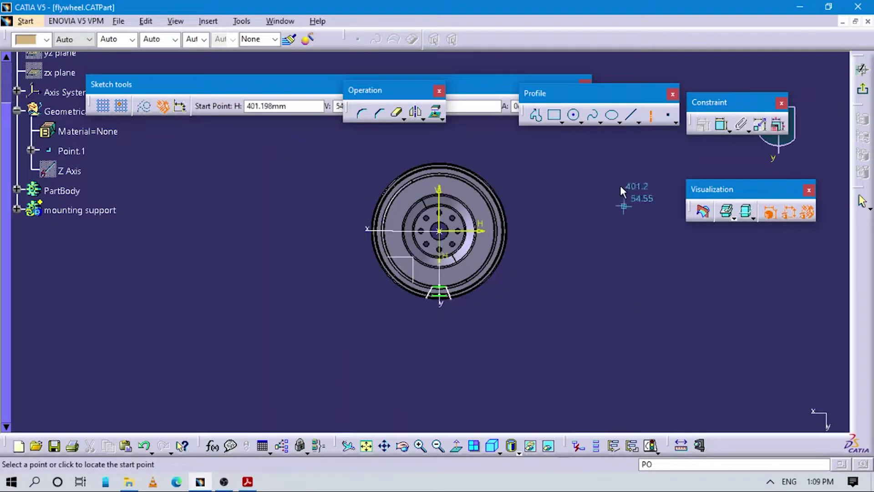
{"action": "left_click", "coordinate": [441, 128]}
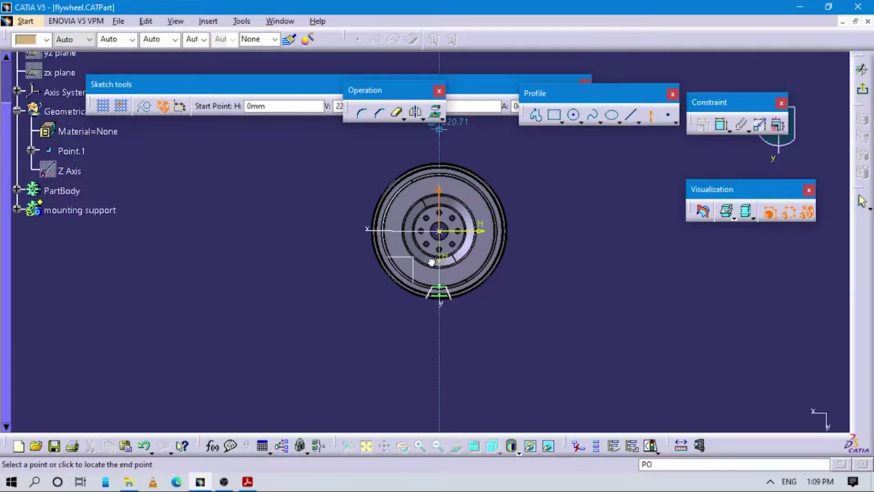
{"action": "left_click", "coordinate": [441, 335]}
{"action": "middle_click_drag", "start_coordinate": [512, 371], "coordinate": [492, 195]}
{"action": "left_click", "coordinate": [665, 293]}
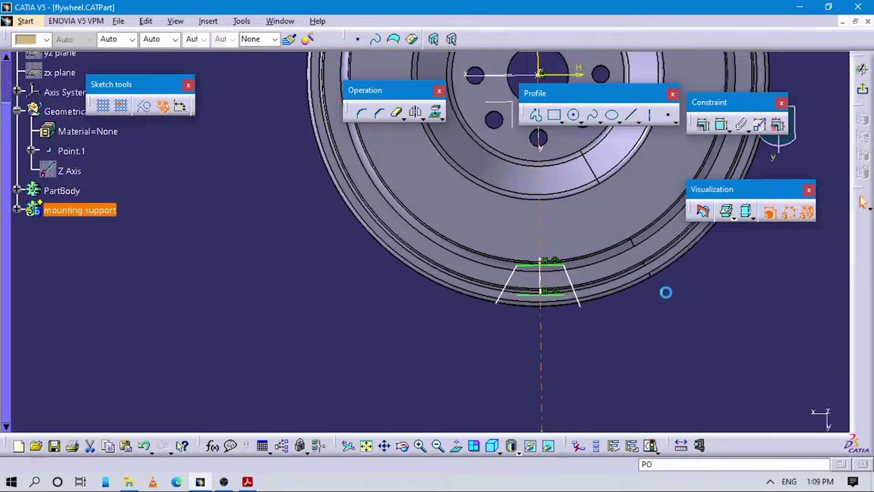
Dimension the angle between the left slanted side and the vertical axis, check the drawing and set it to 5°
{"action": "middle_click", "coordinate": [565, 258]}
{"action": "left_click", "coordinate": [722, 125]}
{"action": "left_click", "coordinate": [403, 264]}
{"action": "left_click", "coordinate": [437, 231]}
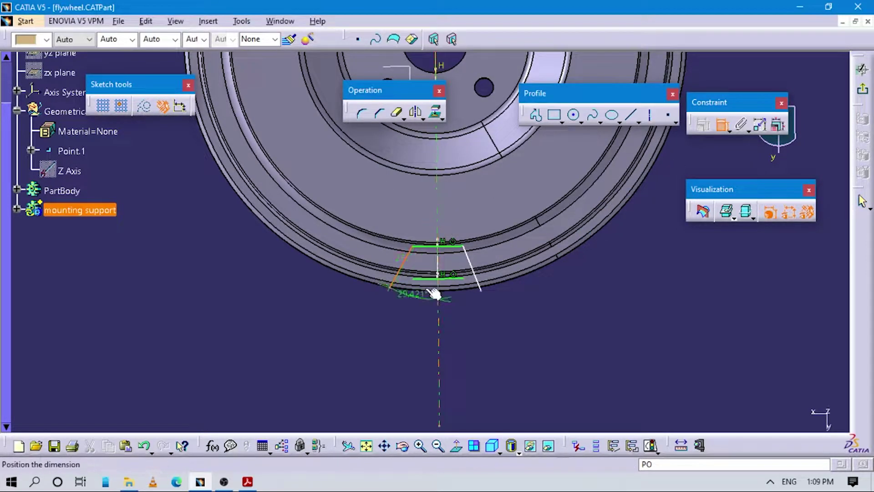
{"action": "left_click", "coordinate": [415, 321]}
{"action": "key", "text": "alt+Tab"}
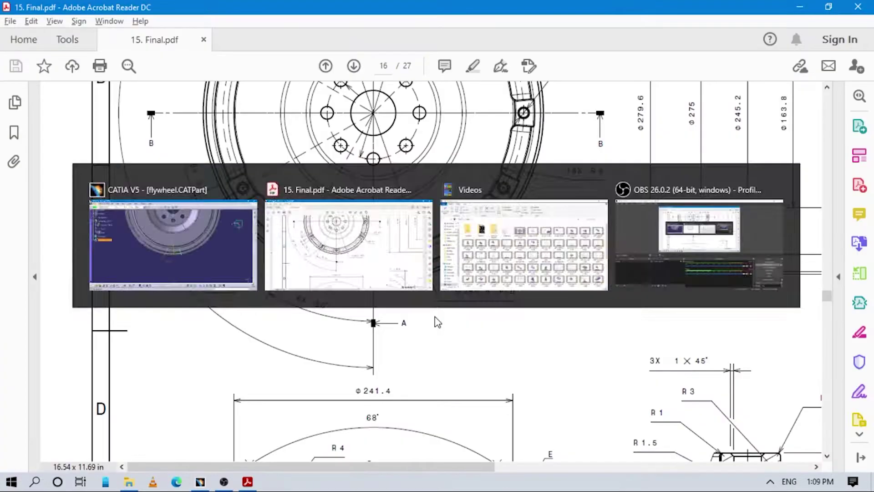
{"action": "key", "text": "alt+Tab"}
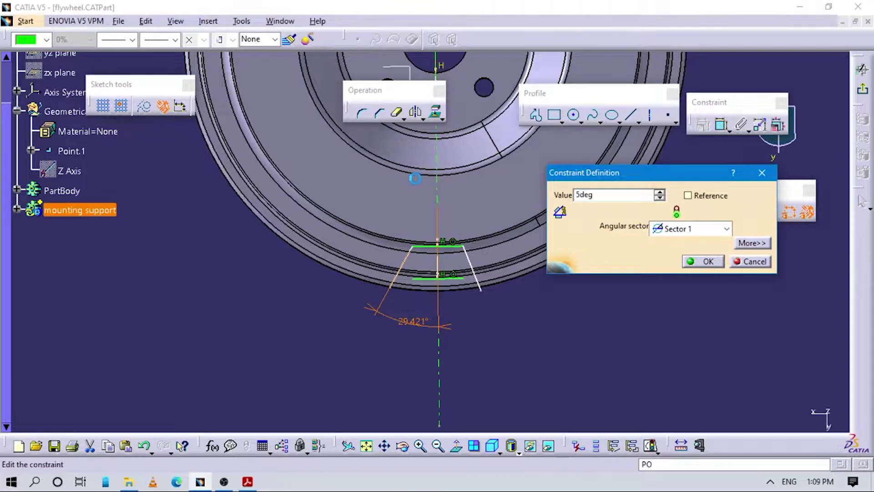
{"action": "key", "text": "Return"}
Dimension the angle between the right slanted side and the vertical axis and set it to 5°
{"action": "middle_click_drag", "start_coordinate": [512, 299], "coordinate": [527, 310]}
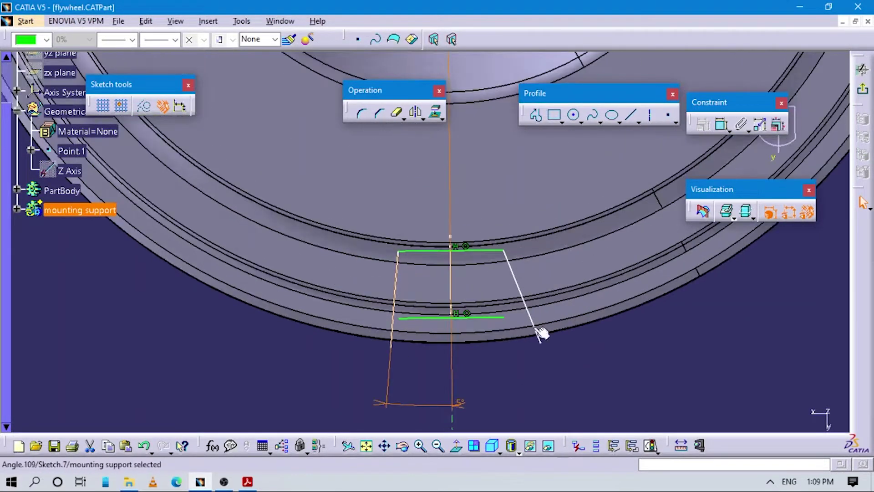
{"action": "left_click", "coordinate": [578, 289]}
{"action": "left_click", "coordinate": [722, 124]}
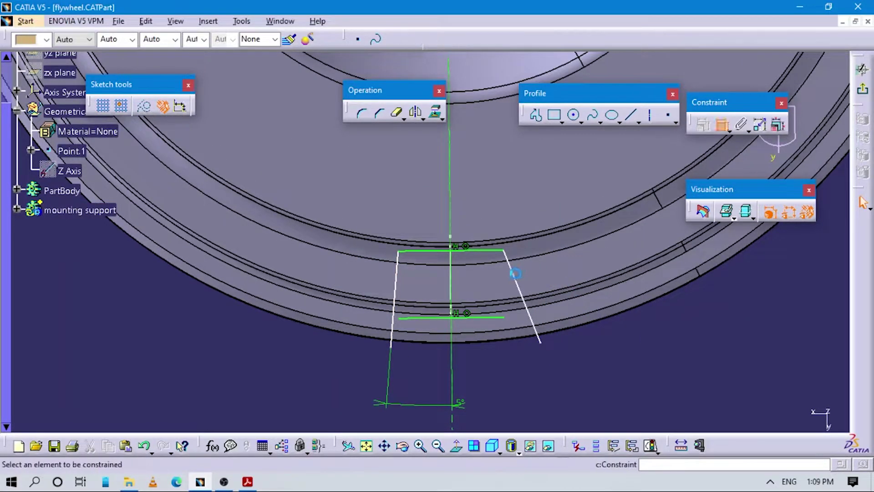
{"action": "left_click", "coordinate": [517, 273]}
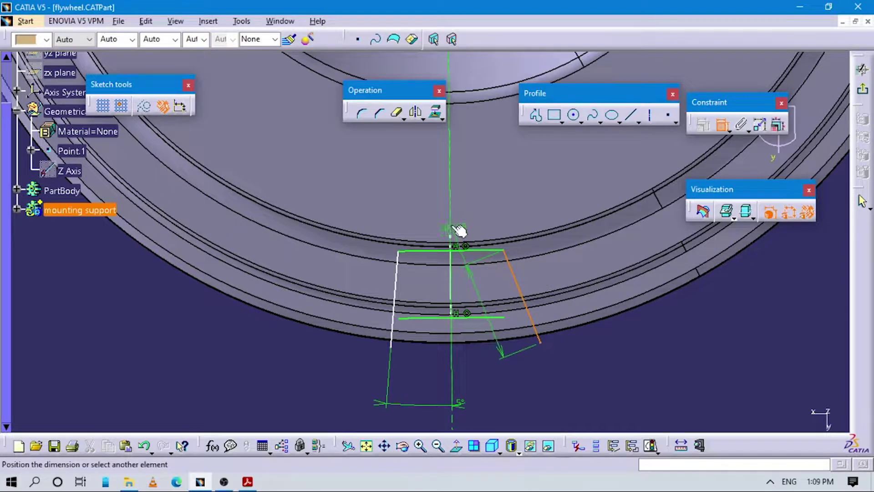
{"action": "left_click", "coordinate": [484, 345]}
{"action": "left_click", "coordinate": [484, 343]}
{"action": "type", "text": "5"}
{"action": "key", "text": "Return"}
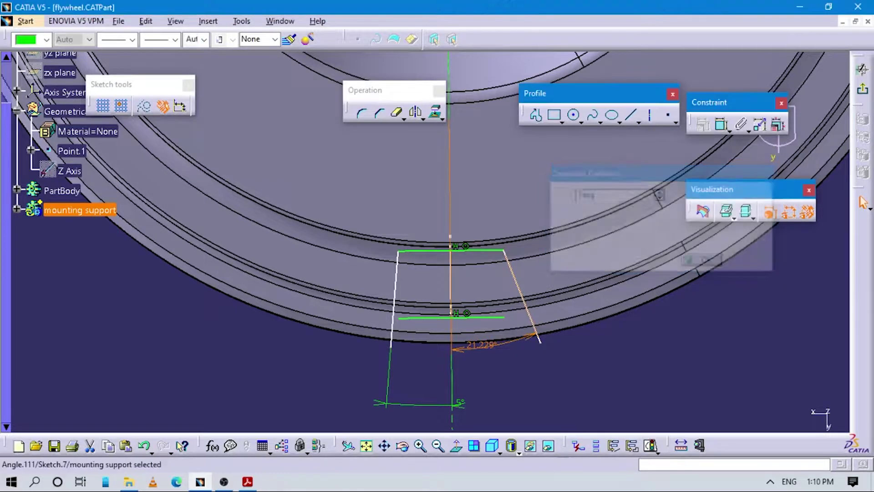
Trim the outer horizontal line and the left slanted side to each other so they meet at a corner
{"action": "middle_click_drag", "start_coordinate": [539, 398], "coordinate": [581, 355]}
{"action": "left_click", "coordinate": [398, 113]}
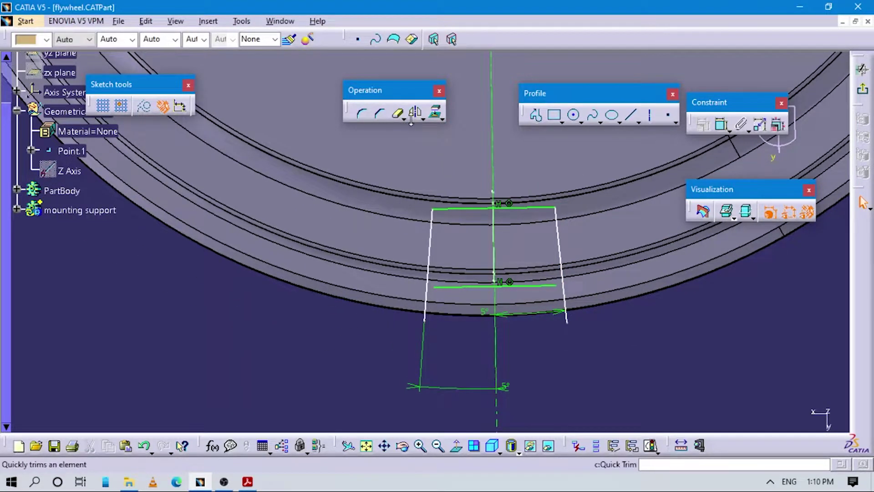
{"action": "left_click", "coordinate": [410, 117]}
{"action": "left_click", "coordinate": [422, 128]}
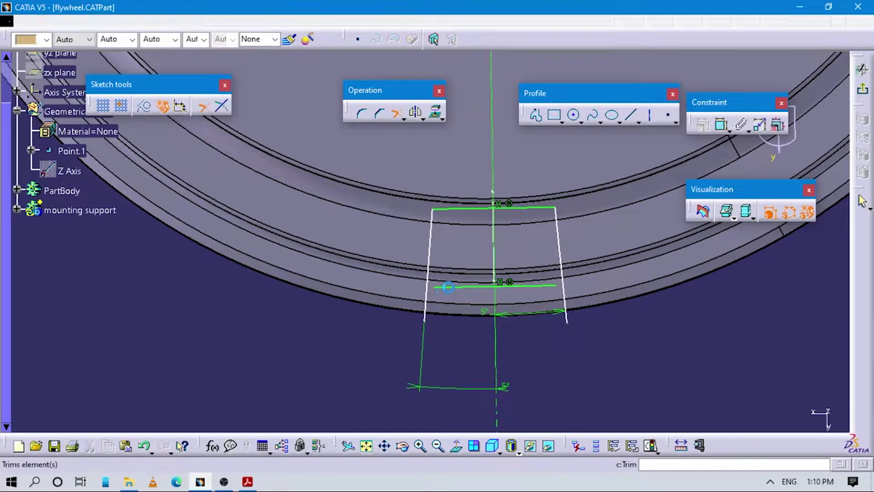
{"action": "left_click", "coordinate": [448, 287]}
{"action": "left_click", "coordinate": [436, 274]}
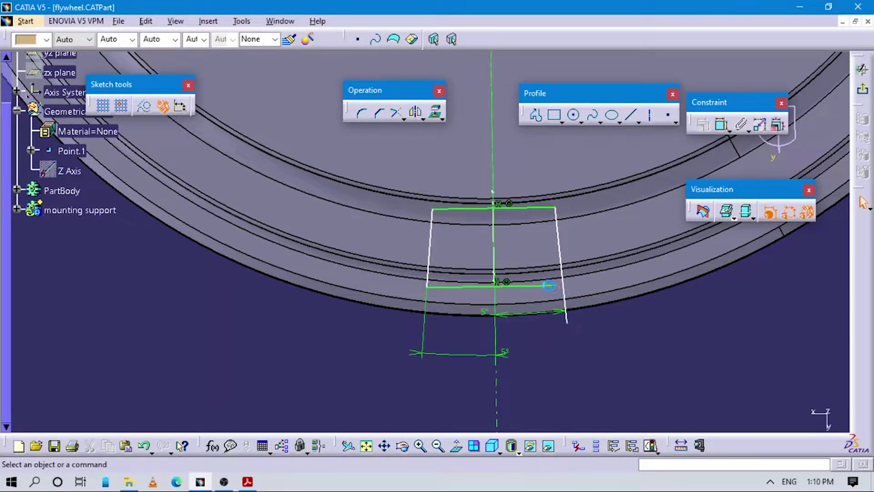
Trim the outer horizontal line and the right slanted side to each other, closing the outline
{"action": "left_click", "coordinate": [550, 285]}
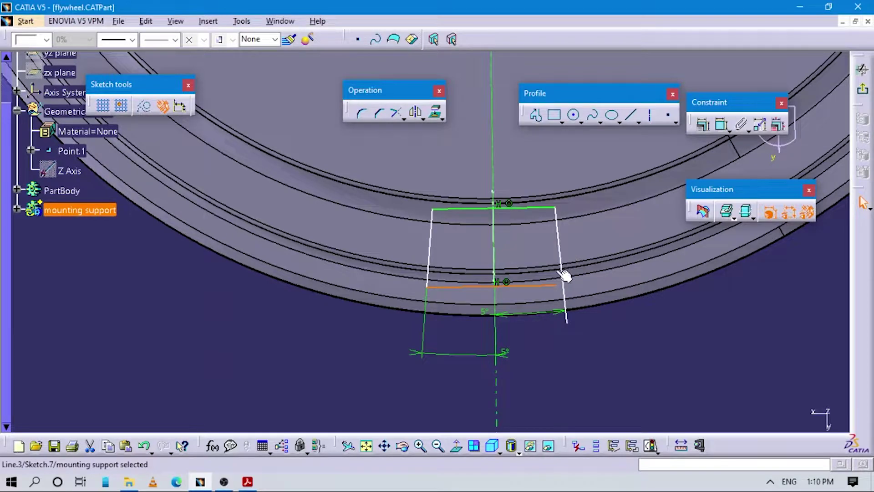
{"action": "left_click", "coordinate": [559, 246]}
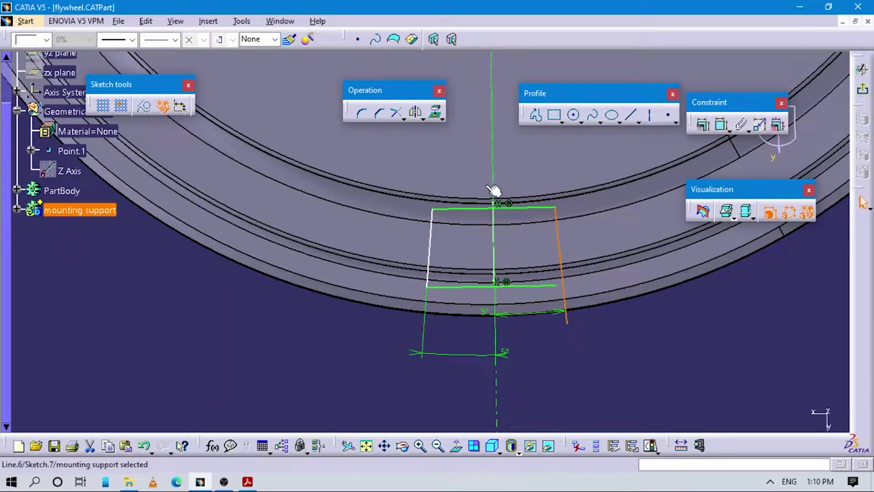
{"action": "left_click", "coordinate": [396, 112]}
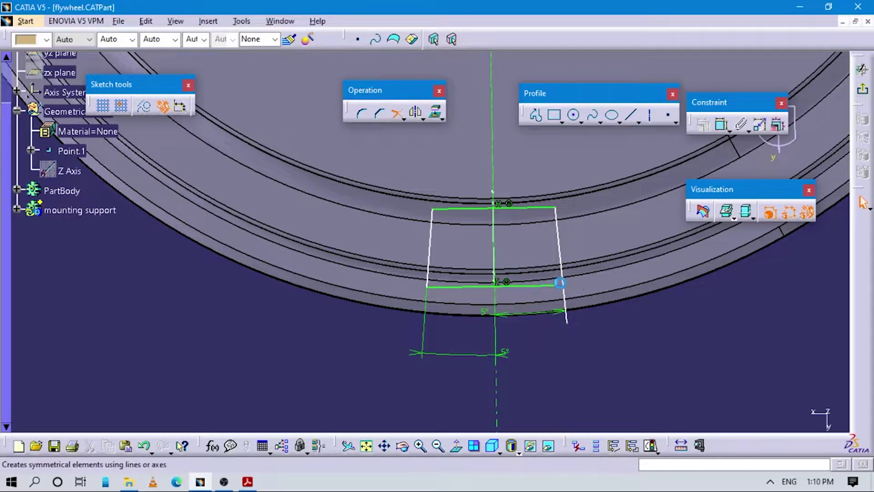
{"action": "left_click", "coordinate": [556, 285]}
{"action": "left_click", "coordinate": [563, 241]}
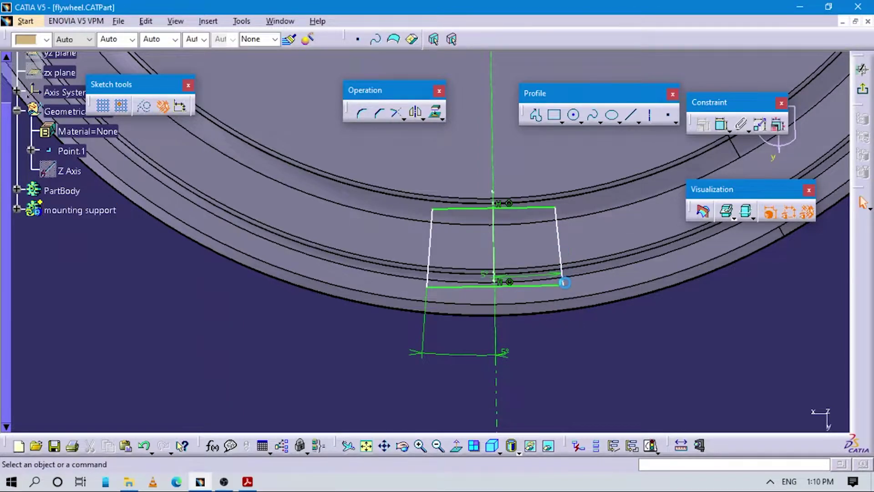
{"action": "right_click", "coordinate": [565, 283]}
{"action": "left_click", "coordinate": [580, 313]}
{"action": "left_click", "coordinate": [624, 358]}
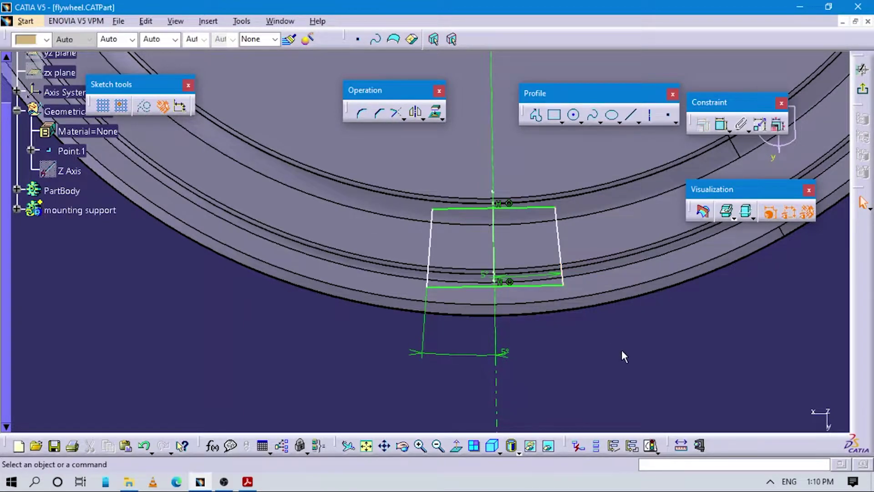
{"action": "left_click", "coordinate": [721, 124]}
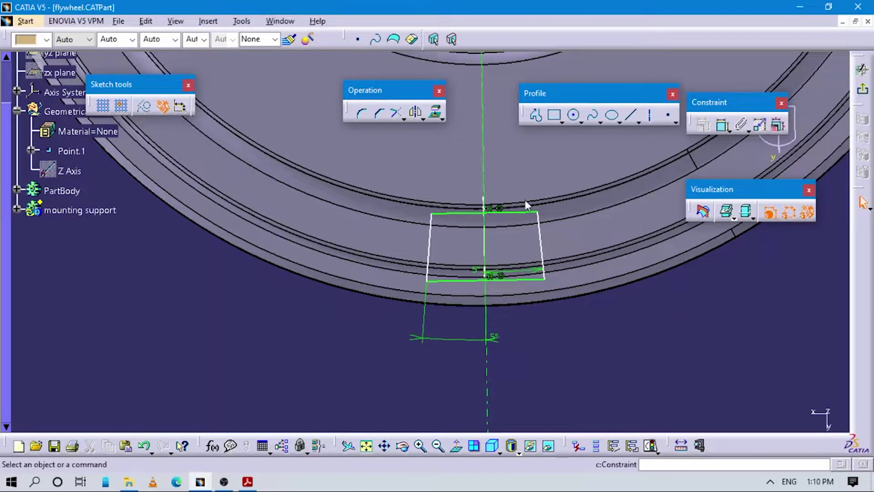
{"action": "left_click", "coordinate": [436, 244]}
{"action": "left_click", "coordinate": [541, 232]}
{"action": "left_click", "coordinate": [490, 315]}
Check the drawing's front view of the supports and move both slanted sides inward, narrowing the inner side to about 26 mm
{"action": "key", "text": "alt+Tab"}
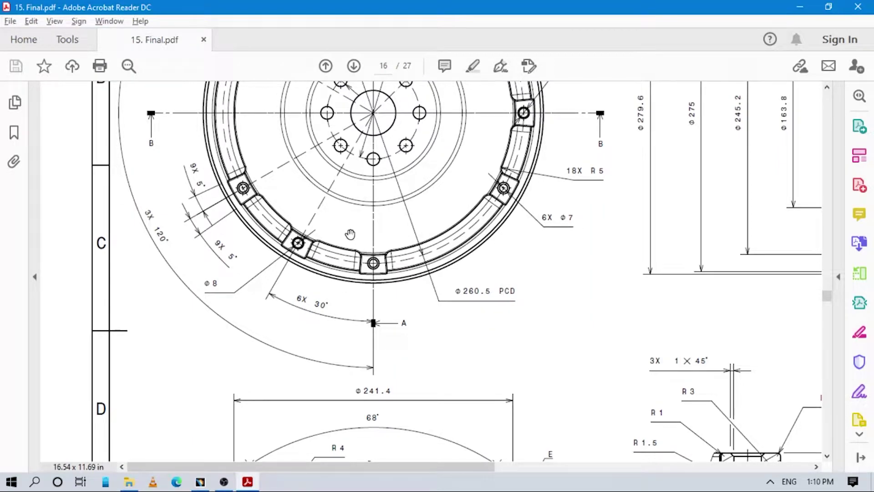
{"action": "left_click_drag", "start_coordinate": [345, 234], "coordinate": [343, 299]}
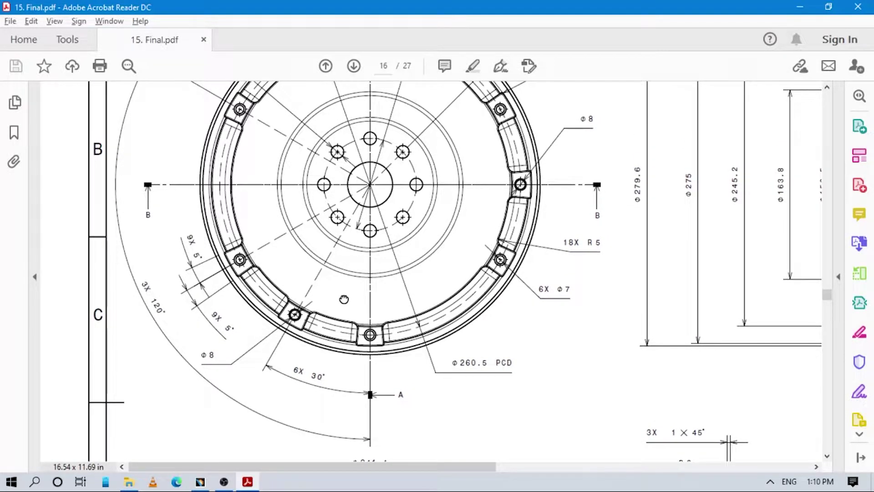
{"action": "mouse_move", "coordinate": [344, 299]}
{"action": "left_mouse_down"}
{"action": "mouse_move", "coordinate": [364, 346]}
{"action": "mouse_move", "coordinate": [381, 350]}
{"action": "mouse_move", "coordinate": [424, 423]}
{"action": "mouse_move", "coordinate": [437, 424]}
{"action": "mouse_move", "coordinate": [503, 346]}
{"action": "left_mouse_up"}
{"action": "key", "text": "alt+Tab"}
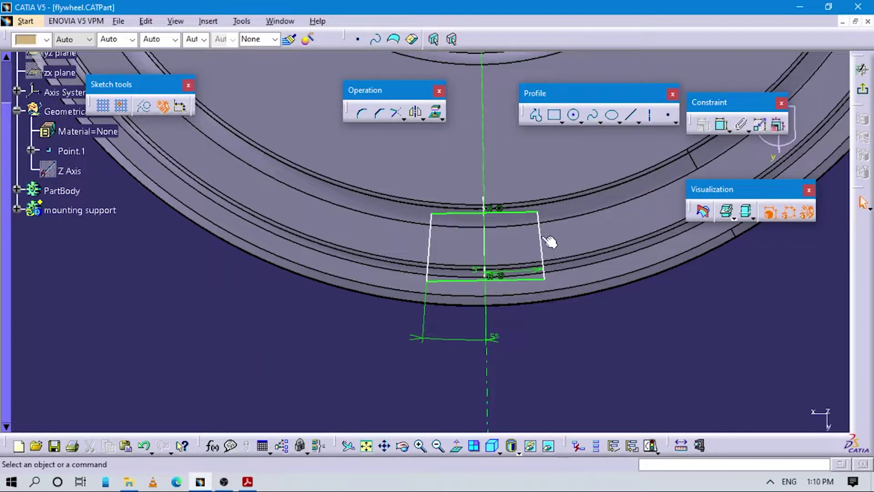
{"action": "left_click", "coordinate": [533, 227]}
{"action": "left_click_drag", "start_coordinate": [533, 226], "coordinate": [534, 229]}
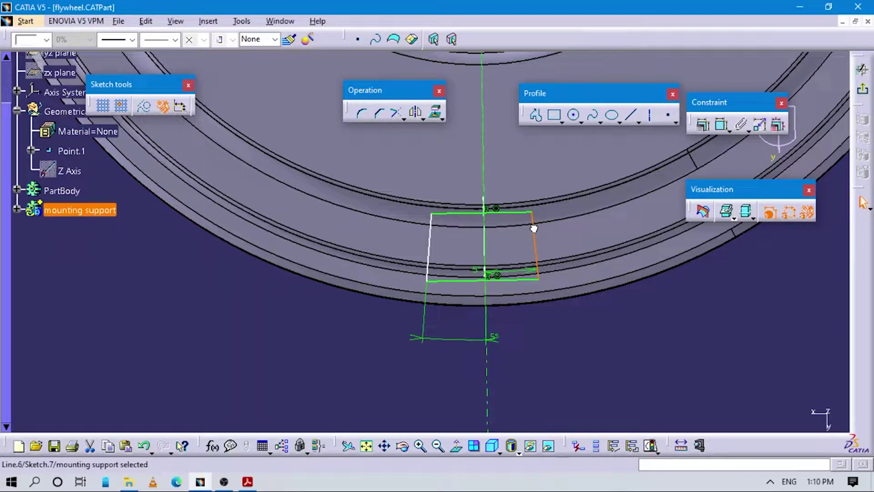
{"action": "left_click_drag", "start_coordinate": [434, 228], "coordinate": [441, 231]}
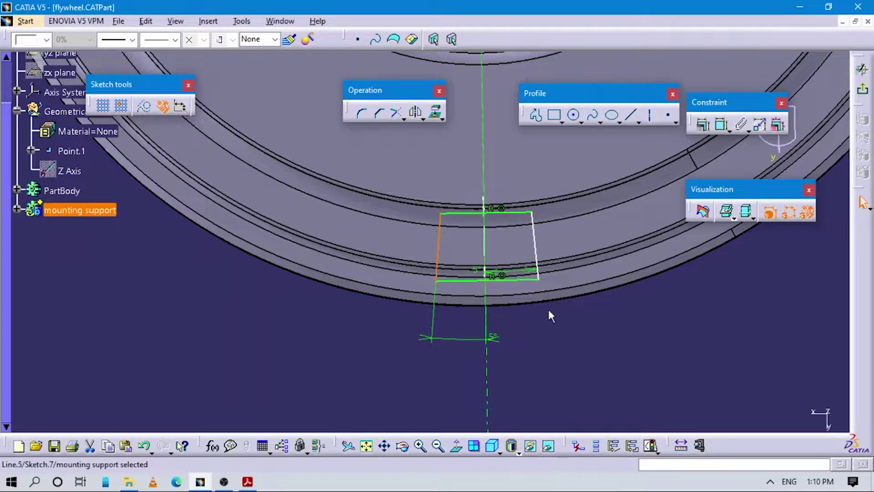
Dimension the length of the outline's inner horizontal side and adjust the dimension's value
{"action": "left_click", "coordinate": [722, 125]}
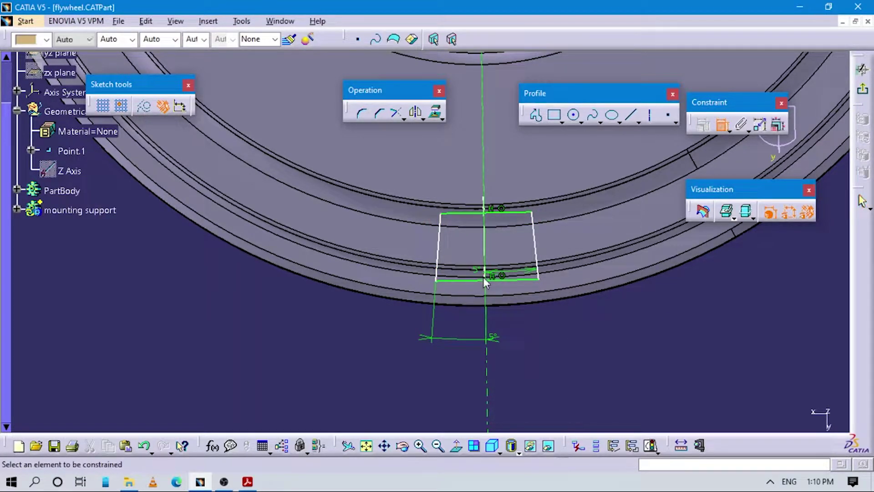
{"action": "left_click", "coordinate": [477, 205]}
{"action": "left_click", "coordinate": [474, 180]}
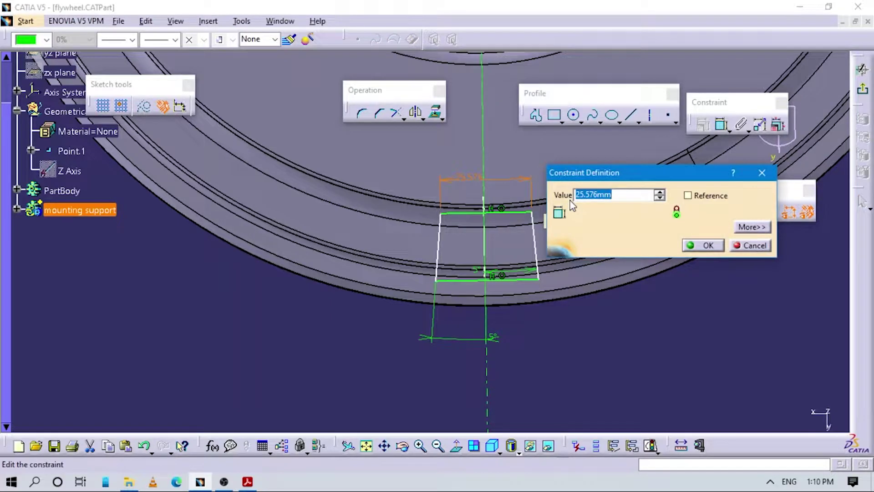
{"action": "key", "text": "Return"}
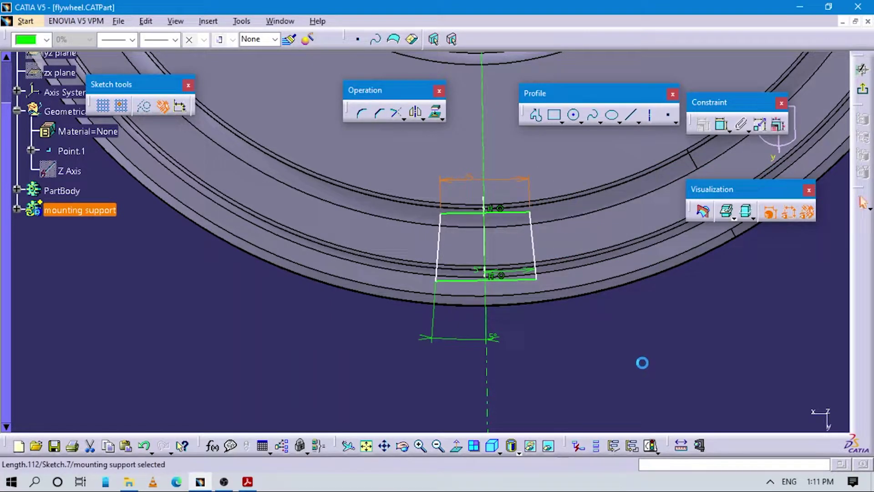
{"action": "left_click", "coordinate": [723, 124]}
{"action": "left_click", "coordinate": [465, 280]}
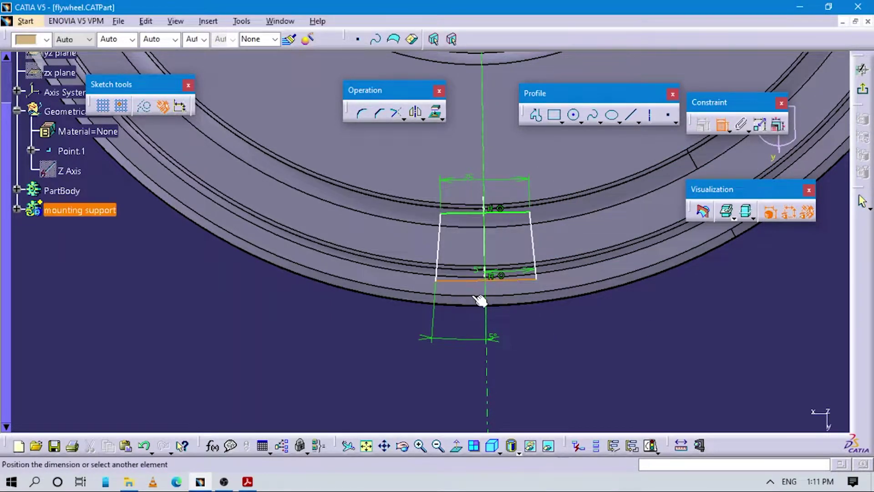
{"action": "key", "text": "Escape"}
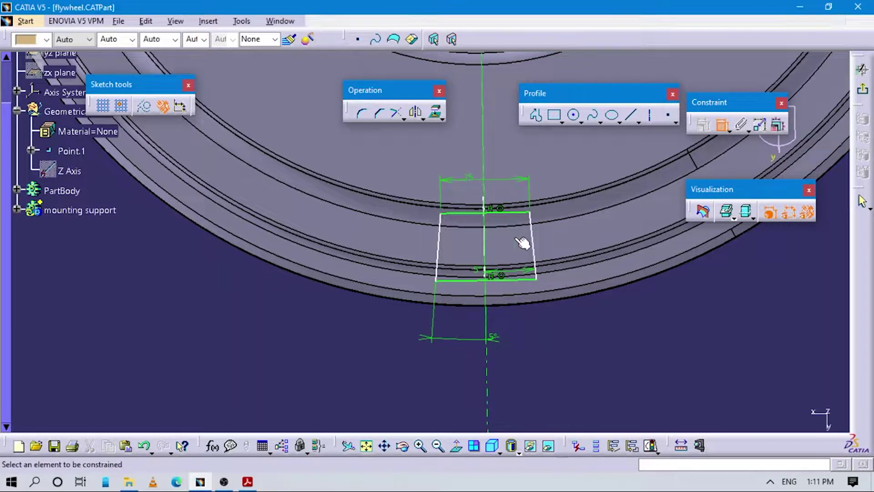
{"action": "left_click", "coordinate": [533, 239]}
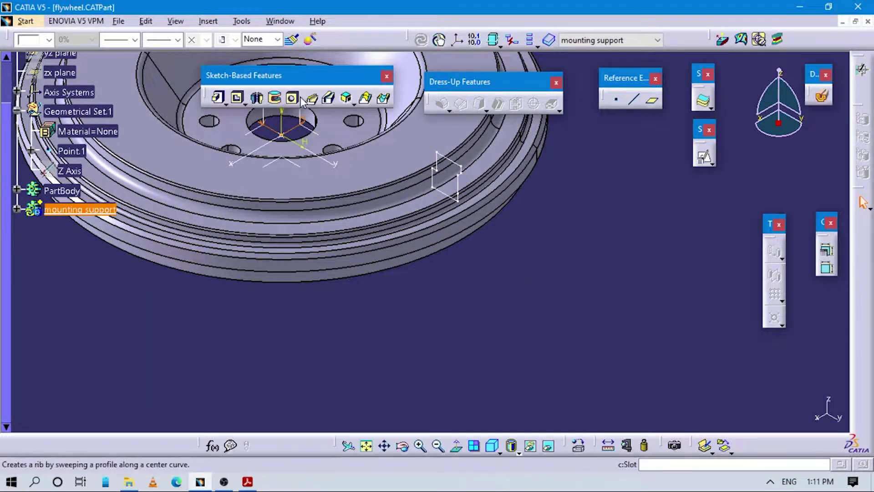
Combine the tapered outline sketch with the support's side profile sketch into a solid, both normal to profile
{"action": "left_click", "coordinate": [347, 98]}
{"action": "left_click", "coordinate": [459, 187]}
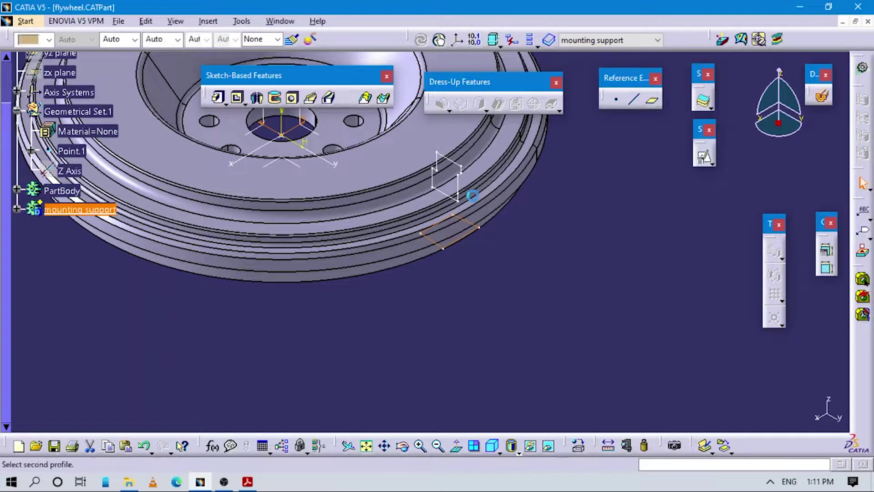
{"action": "mouse_move", "coordinate": [492, 238]}
{"action": "middle_mouse_down", "text": "ctrl"}
{"action": "mouse_move", "coordinate": [526, 254]}
{"action": "mouse_move", "coordinate": [468, 221]}
{"action": "middle_mouse_up", "text": "ctrl"}
{"action": "left_click", "coordinate": [462, 163]}
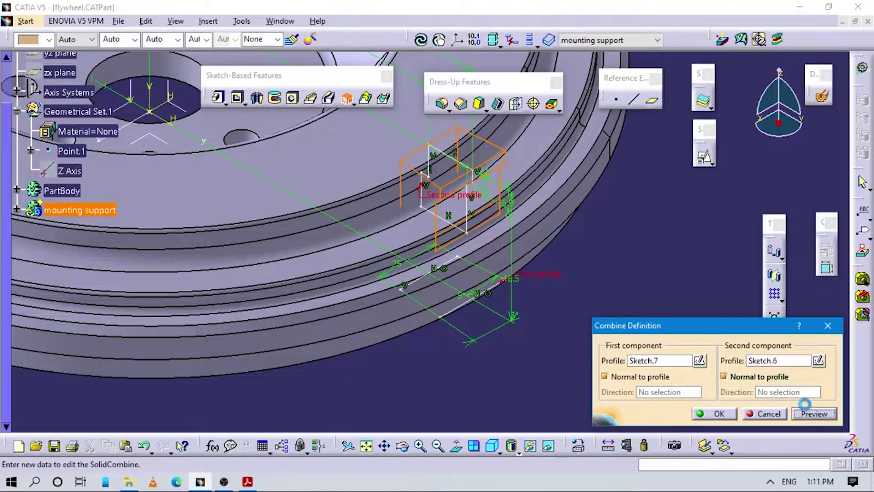
{"action": "left_click", "coordinate": [815, 411]}
{"action": "left_click", "coordinate": [717, 415]}
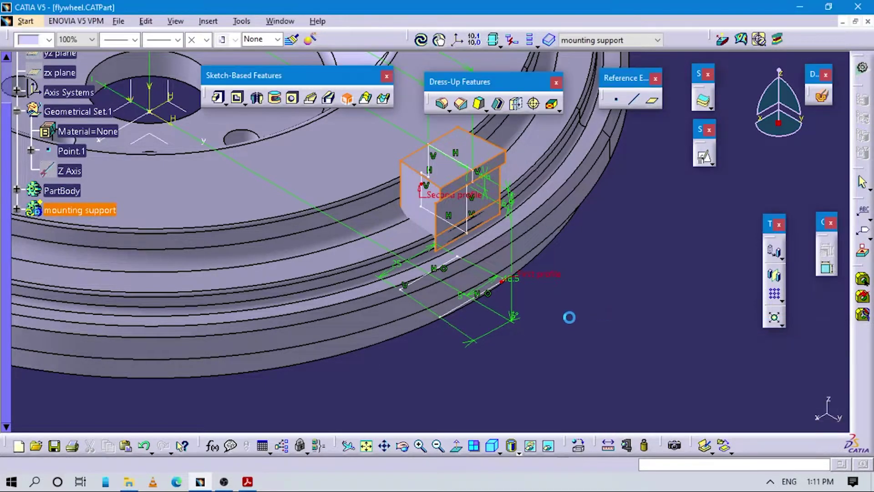
{"action": "middle_click_drag", "start_coordinate": [550, 343], "coordinate": [596, 487]}
{"action": "middle_click_drag", "start_coordinate": [468, 256], "coordinate": [449, 253]}
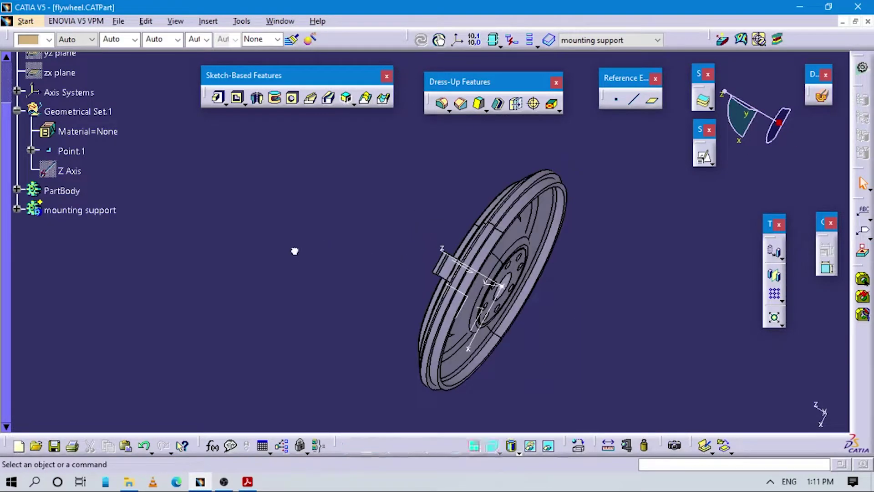
{"action": "right_click", "coordinate": [83, 210]}
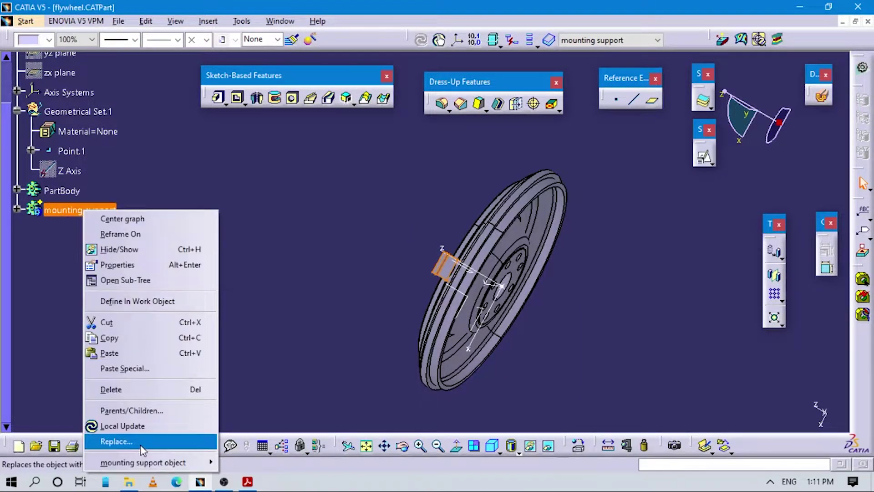
{"action": "mouse_move", "coordinate": [177, 463]}
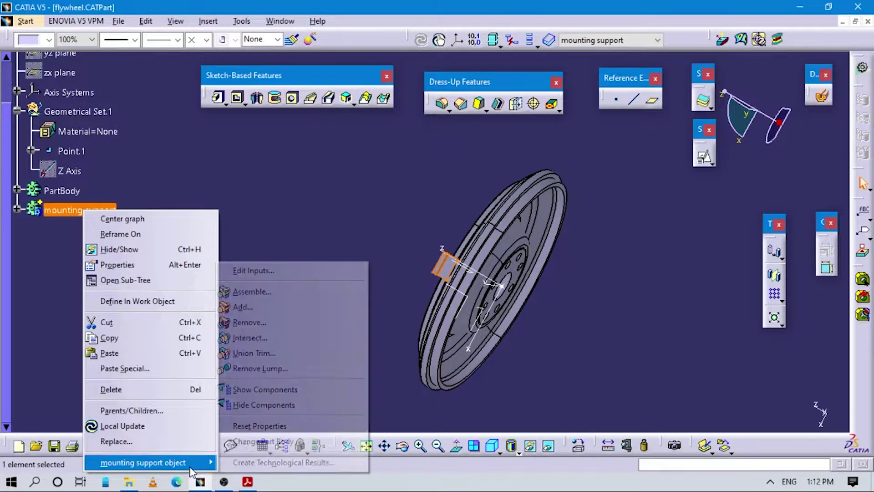
{"action": "left_click", "coordinate": [263, 351]}
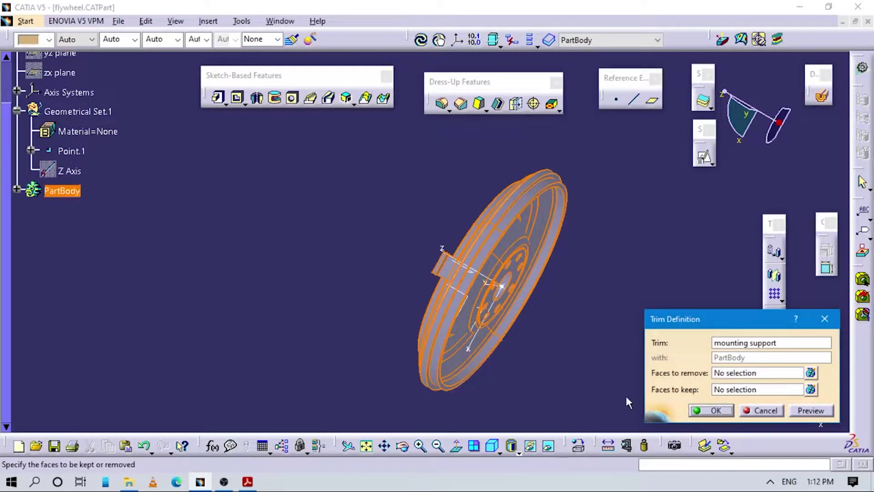
{"action": "middle_click_drag", "start_coordinate": [489, 322], "coordinate": [437, 242]}
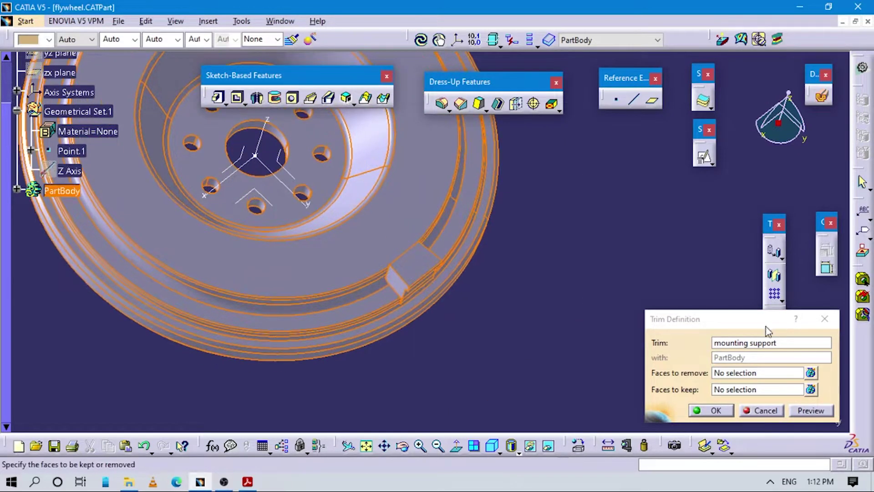
{"action": "middle_click_drag", "start_coordinate": [432, 366], "coordinate": [460, 257]}
{"action": "left_click", "coordinate": [751, 374]}
{"action": "middle_click_drag", "start_coordinate": [508, 317], "coordinate": [522, 270]}
{"action": "left_click", "coordinate": [367, 171]}
{"action": "middle_click_drag", "start_coordinate": [408, 166], "coordinate": [237, 361]}
{"action": "left_click", "coordinate": [235, 352]}
{"action": "middle_click_drag", "start_coordinate": [264, 406], "coordinate": [501, 341]}
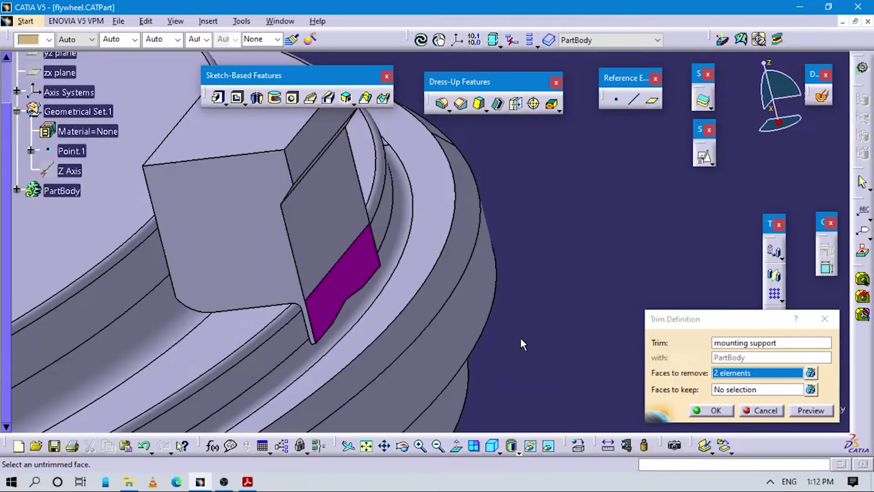
{"action": "left_click", "coordinate": [823, 415]}
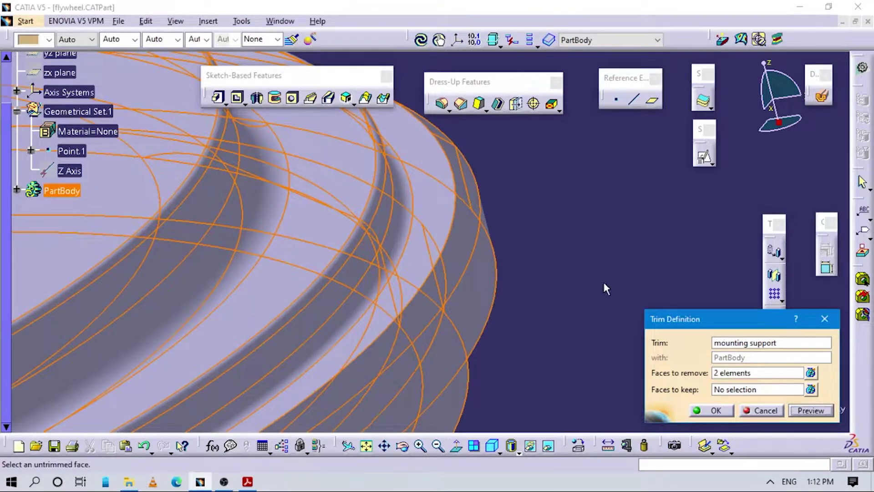
{"action": "left_click", "coordinate": [825, 319]}
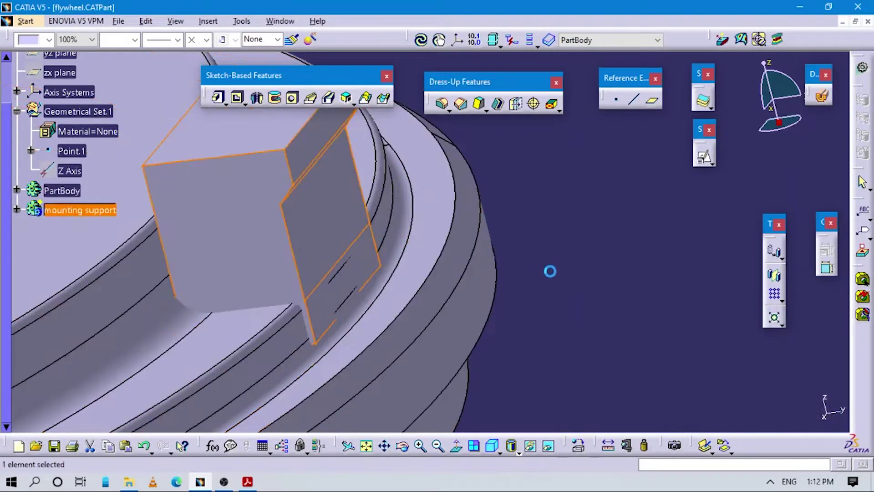
Union-trim the mounting support with PartBody, removing the thin support face that protrudes through the flywheel's opposite side
{"action": "middle_click", "coordinate": [541, 323]}
{"action": "middle_click_drag", "start_coordinate": [302, 315], "coordinate": [410, 326]}
{"action": "middle_click", "coordinate": [316, 325]}
{"action": "left_click", "coordinate": [217, 341]}
{"action": "right_click", "coordinate": [69, 210]}
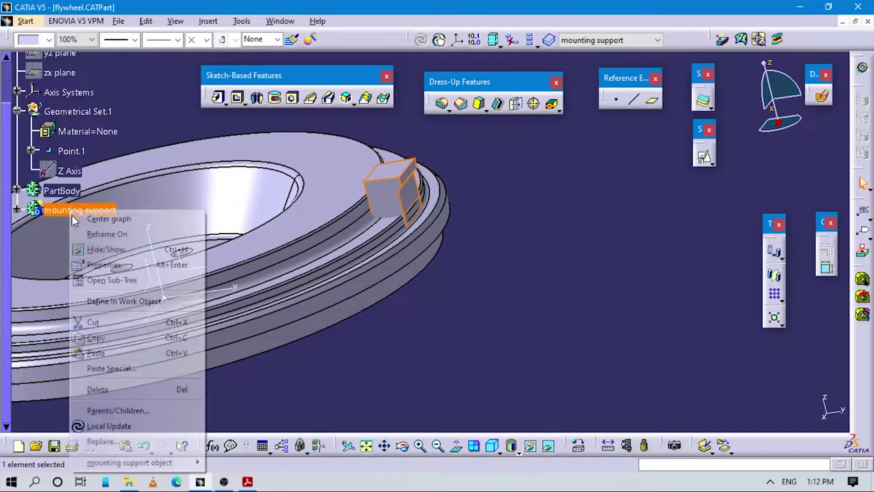
{"action": "mouse_move", "coordinate": [138, 463]}
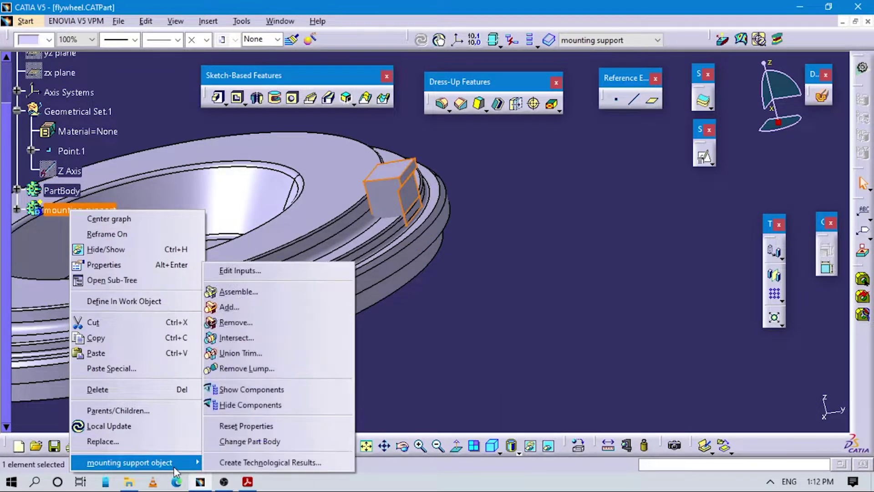
{"action": "left_click", "coordinate": [248, 353]}
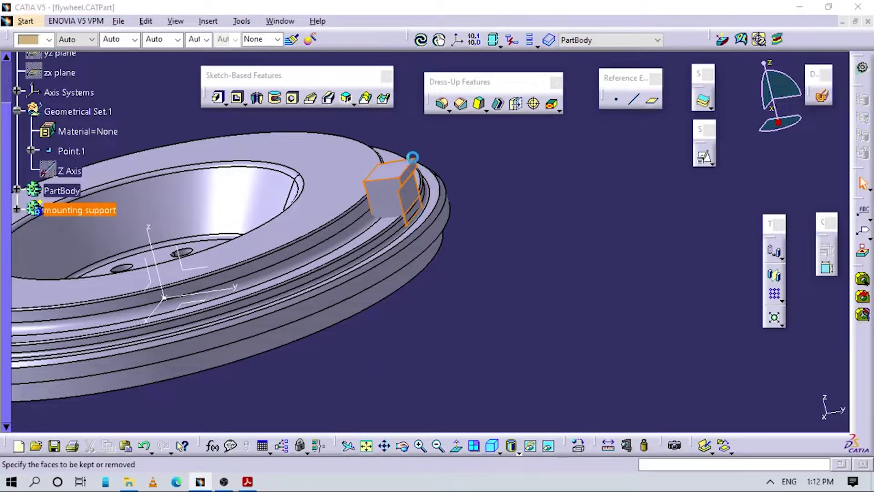
{"action": "middle_click_drag", "start_coordinate": [397, 356], "coordinate": [538, 303]}
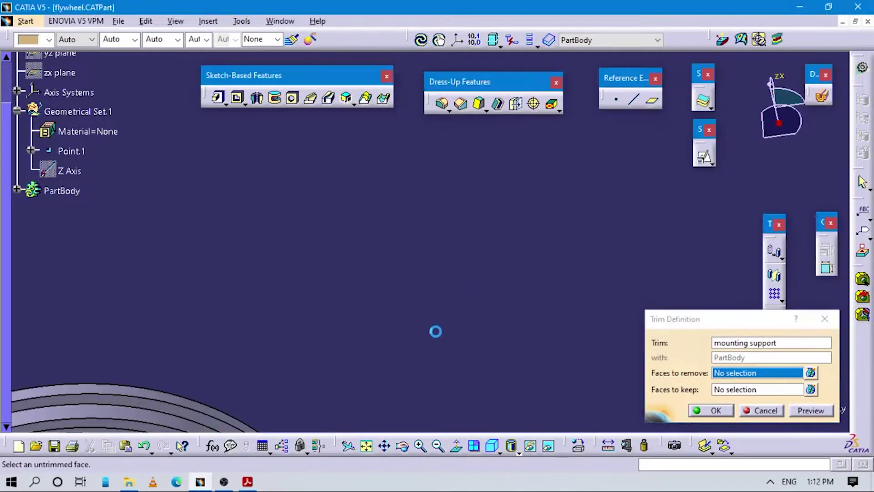
{"action": "middle_click_drag", "start_coordinate": [527, 357], "coordinate": [273, 309]}
{"action": "left_click", "coordinate": [492, 209]}
{"action": "left_click", "coordinate": [493, 208]}
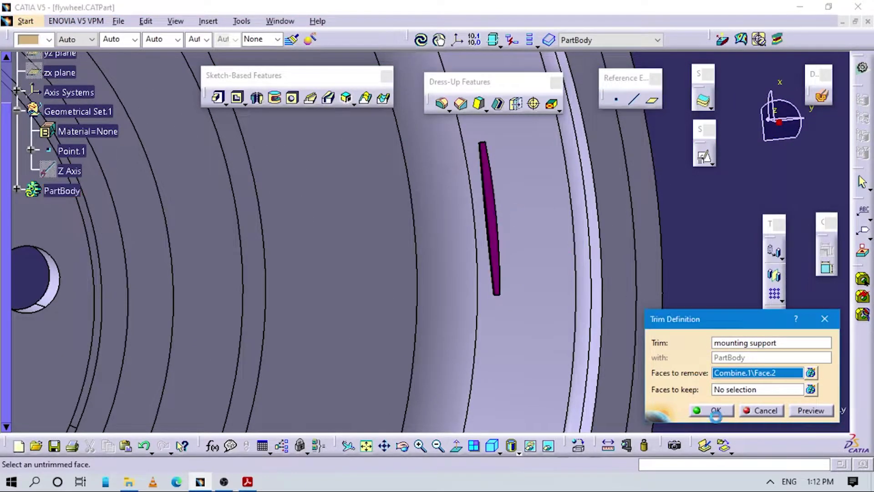
{"action": "left_click", "coordinate": [725, 413]}
{"action": "middle_click_drag", "start_coordinate": [677, 287], "coordinate": [565, 464]}
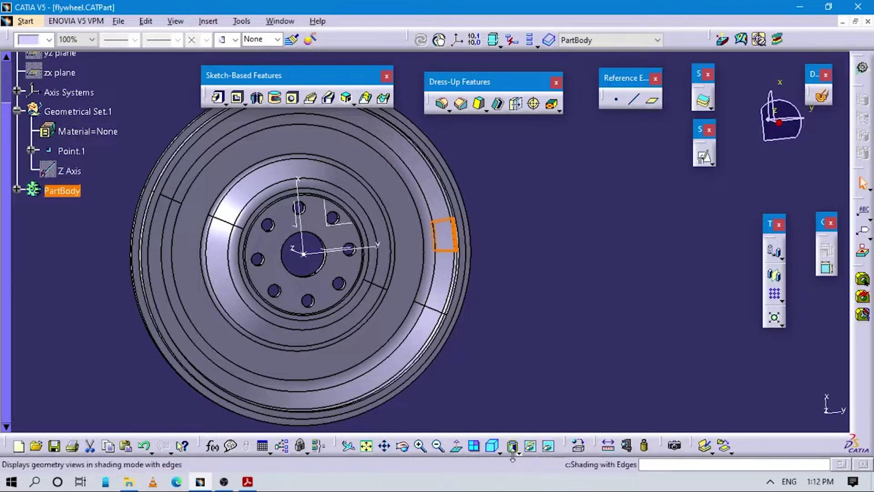
{"action": "left_click", "coordinate": [489, 442]}
{"action": "middle_click_drag", "start_coordinate": [492, 343], "coordinate": [566, 313], "text": "ctrl"}
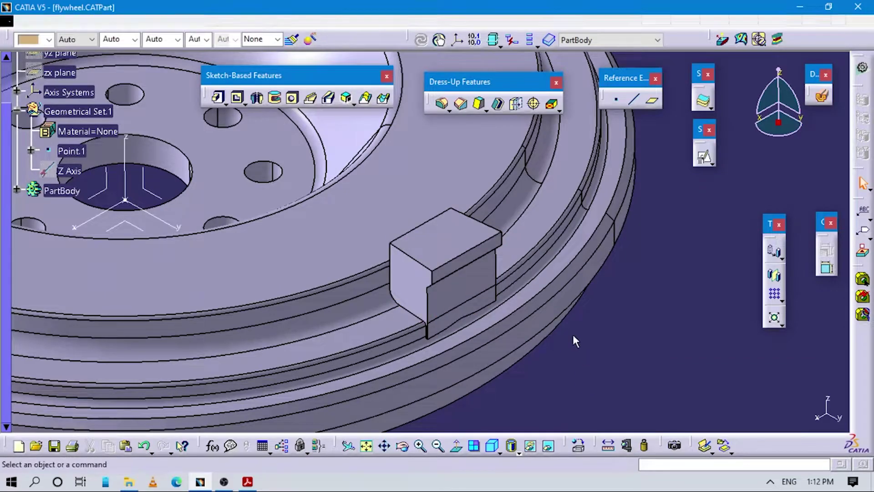
Check the drawing's front view for the support hole callouts and start a hole on the support's upper face
{"action": "key", "text": "alt+Tab"}
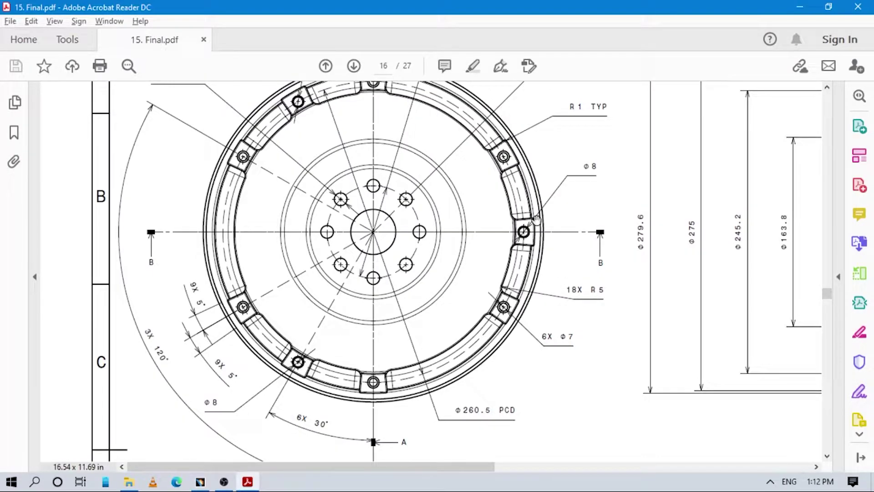
{"action": "scroll", "coordinate": [529, 245], "scroll_direction": "up", "scroll_amount": 1}
{"action": "scroll", "coordinate": [529, 246], "scroll_direction": "up", "scroll_amount": 1}
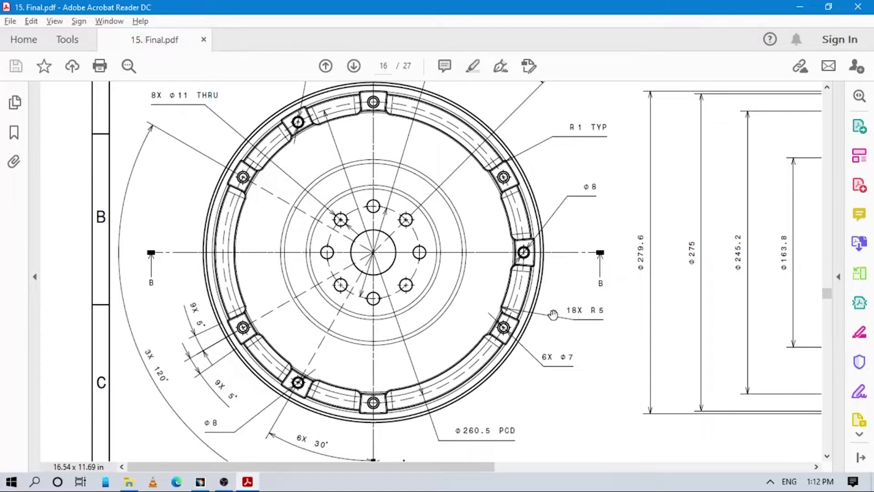
{"action": "scroll", "coordinate": [545, 327], "scroll_direction": "down", "scroll_amount": 9}
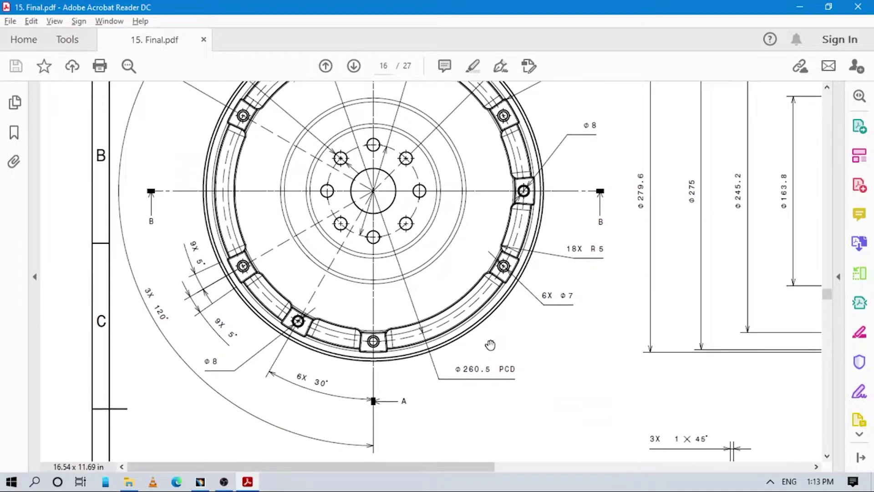
{"action": "scroll", "coordinate": [490, 345], "scroll_direction": "down", "scroll_amount": 2}
{"action": "key", "text": "alt+Tab"}
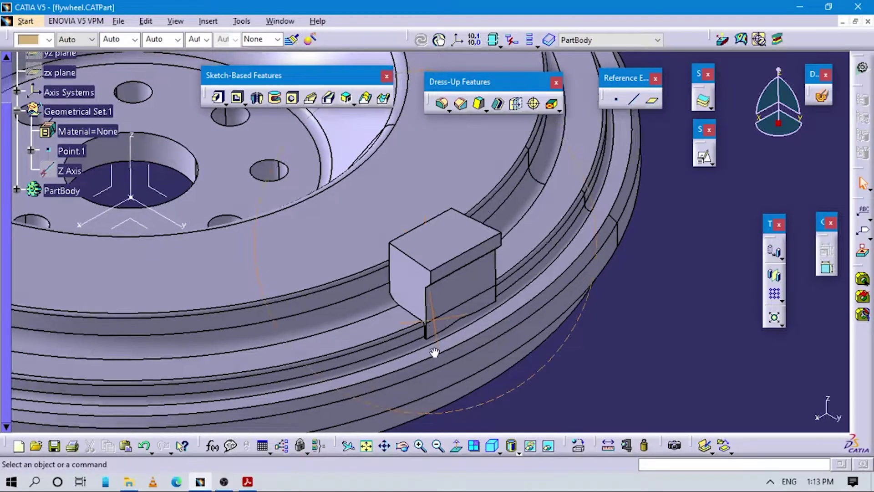
{"action": "left_click", "coordinate": [292, 97]}
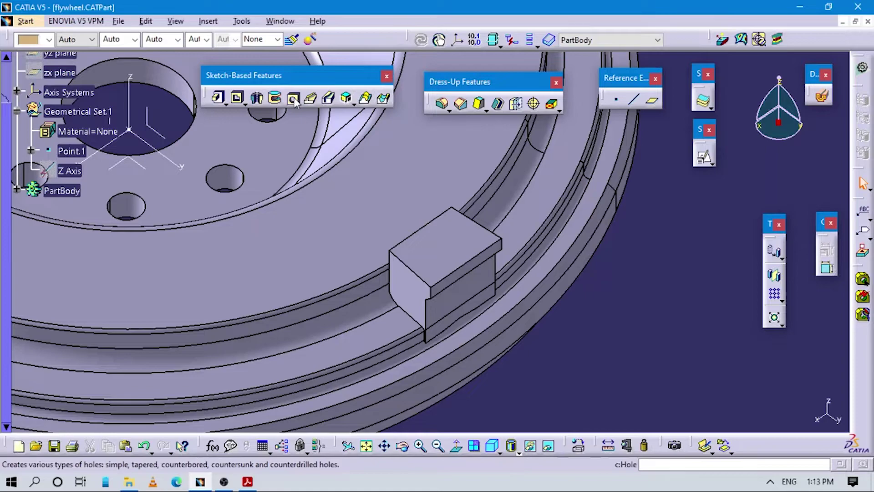
{"action": "left_click", "coordinate": [454, 252]}
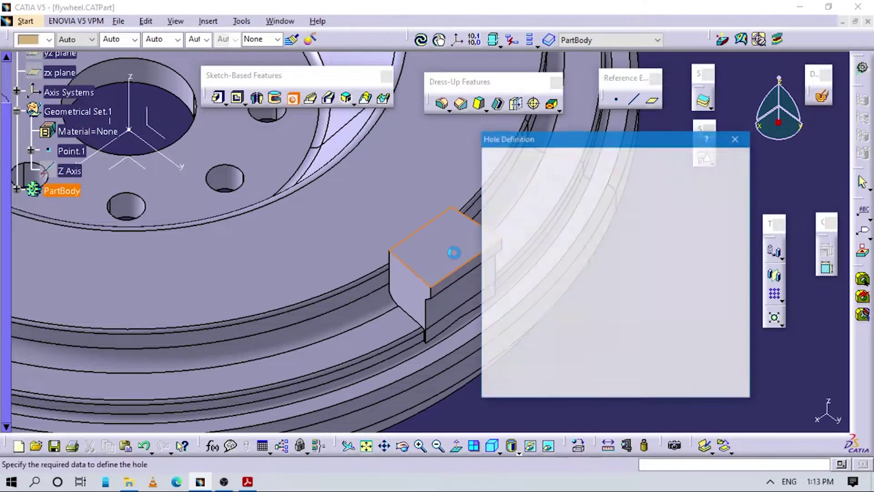
Check the drawing for the support holes' pitch circle diameter and open the hole's positioning sketch
{"action": "key", "text": "alt+Tab"}
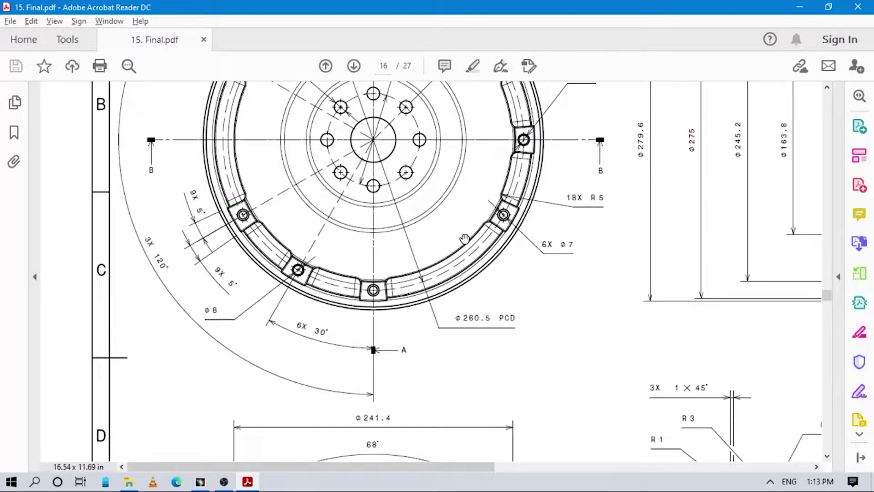
{"action": "scroll", "coordinate": [464, 238], "scroll_direction": "up", "scroll_amount": 1}
{"action": "scroll", "coordinate": [464, 238], "scroll_direction": "up", "scroll_amount": 2}
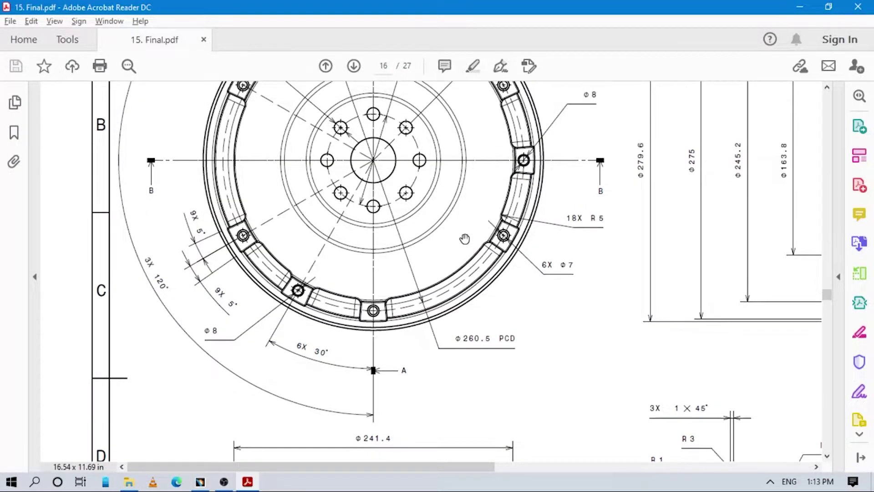
{"action": "scroll", "coordinate": [348, 247], "scroll_direction": "up", "scroll_amount": 2}
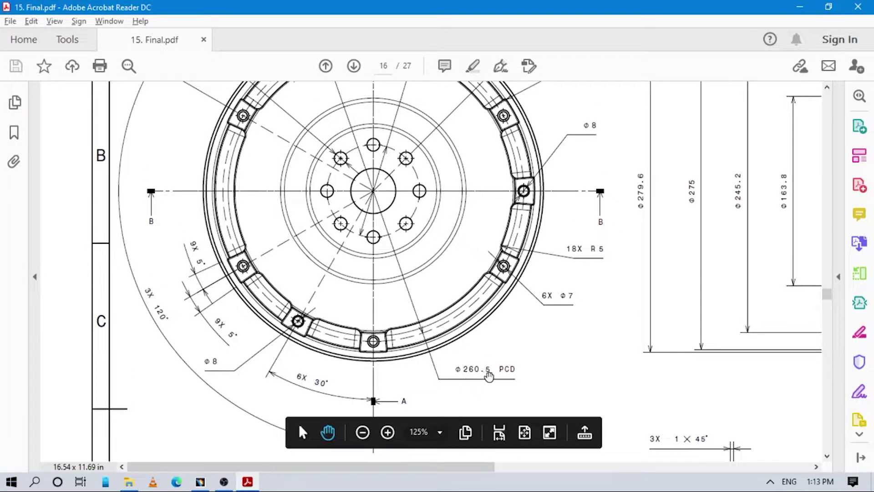
{"action": "key", "text": "alt+Tab"}
{"action": "middle_click_drag", "start_coordinate": [577, 343], "coordinate": [616, 204], "text": "ctrl"}
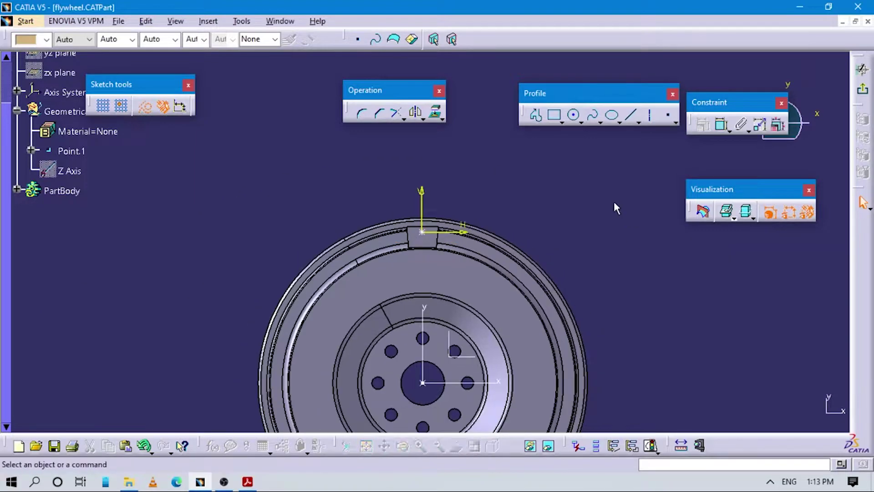
Sketch a construction circle centred on the flywheel's center and set its diameter to 260.5 mm
{"action": "left_click", "coordinate": [573, 114]}
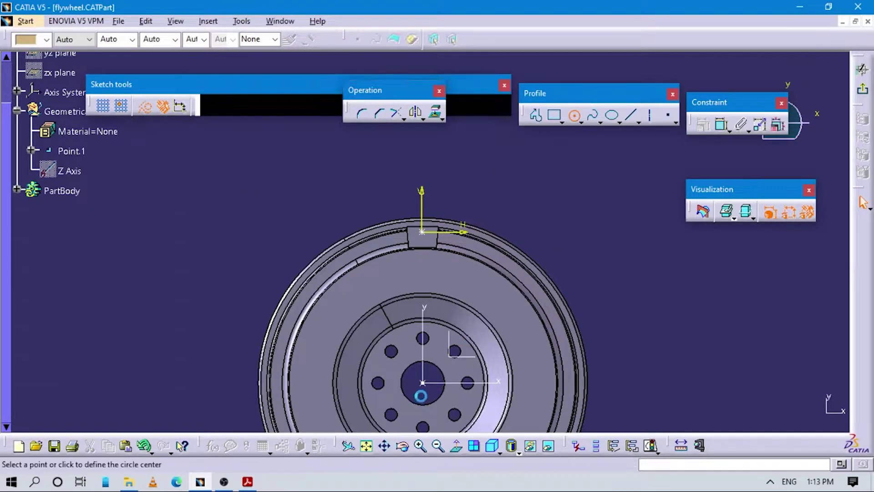
{"action": "left_click", "coordinate": [423, 383]}
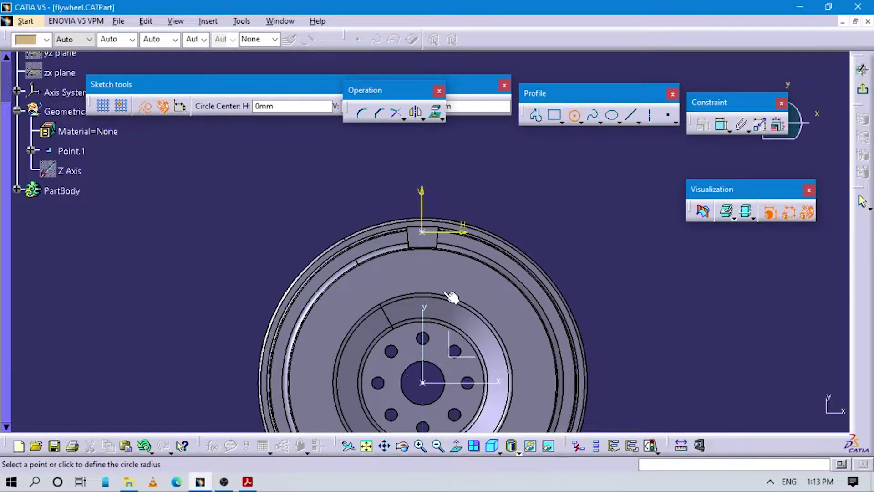
{"action": "left_click", "coordinate": [449, 189]}
{"action": "left_click", "coordinate": [722, 124]}
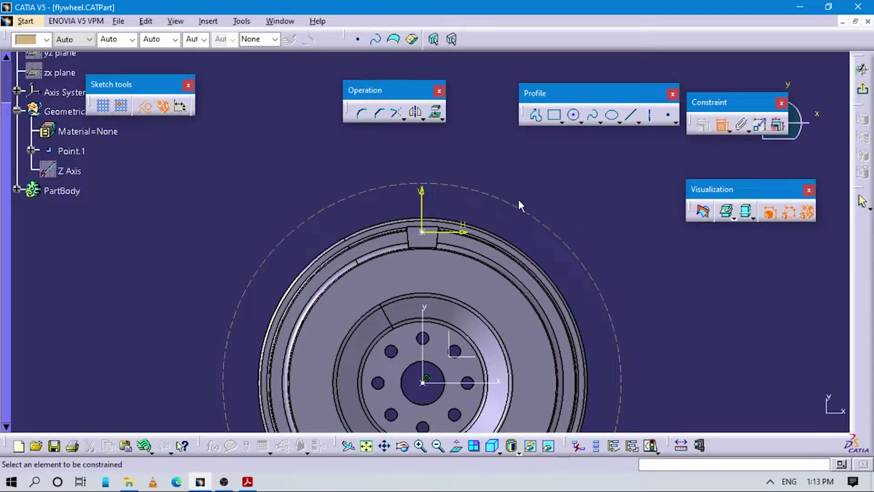
{"action": "left_click", "coordinate": [535, 216]}
{"action": "left_click", "coordinate": [564, 180]}
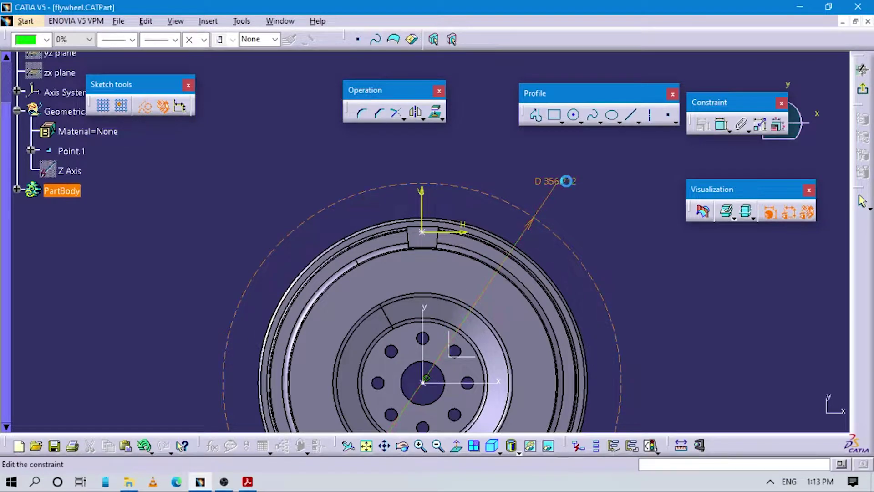
{"action": "double_click", "coordinate": [558, 182]}
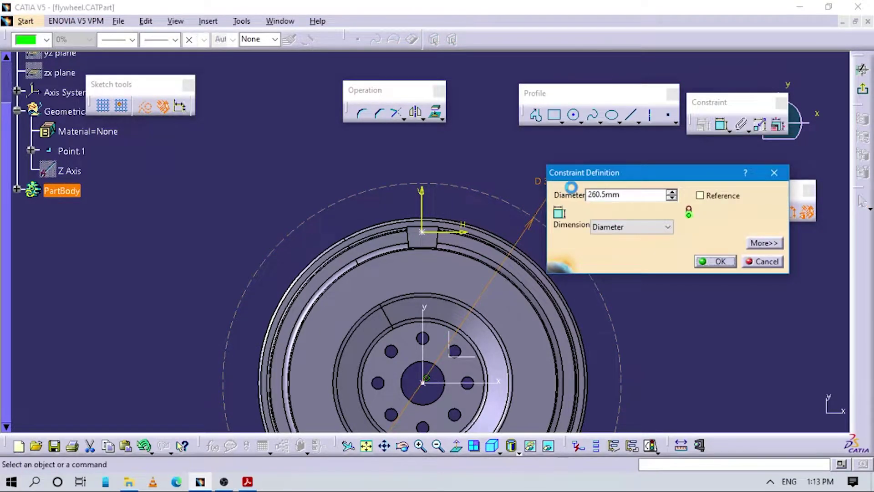
{"action": "type", "text": "260.5"}
{"action": "key", "text": "Return"}
Make the 260.5 mm construction circle coincident with the hole's center point on the support
{"action": "middle_click_drag", "start_coordinate": [533, 331], "coordinate": [482, 203]}
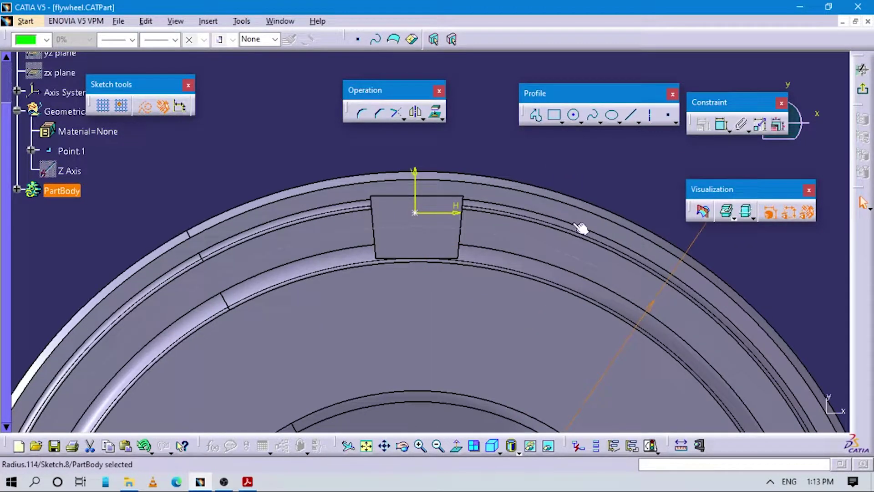
{"action": "left_click", "coordinate": [722, 124]}
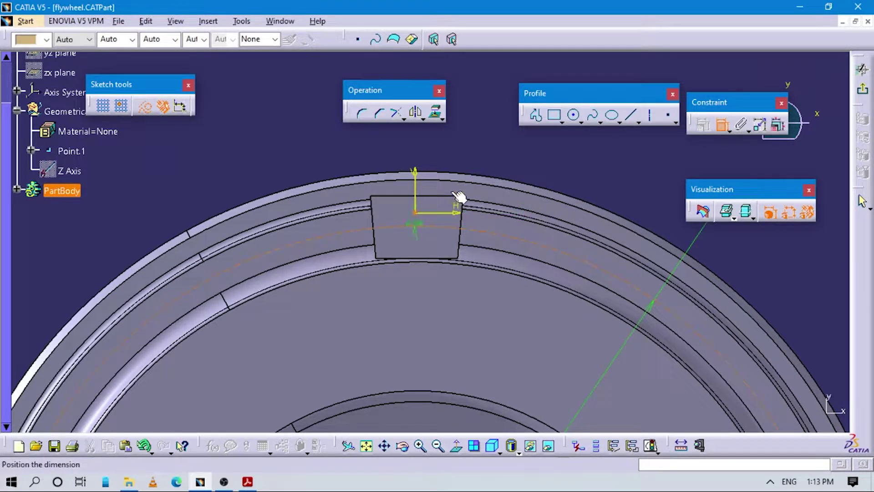
{"action": "right_click", "coordinate": [474, 124]}
{"action": "left_click", "coordinate": [524, 216]}
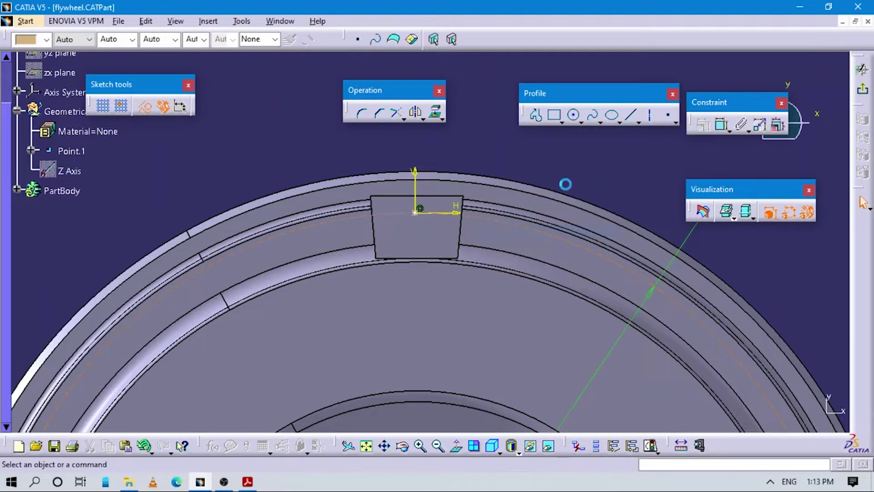
Make the hole's center point coincident with the sketch's vertical axis and exit the positioning sketch
{"action": "mouse_move", "coordinate": [447, 284]}
{"action": "middle_mouse_down"}
{"action": "mouse_move", "coordinate": [453, 348]}
{"action": "mouse_move", "coordinate": [441, 357]}
{"action": "mouse_move", "coordinate": [408, 236]}
{"action": "middle_mouse_up"}
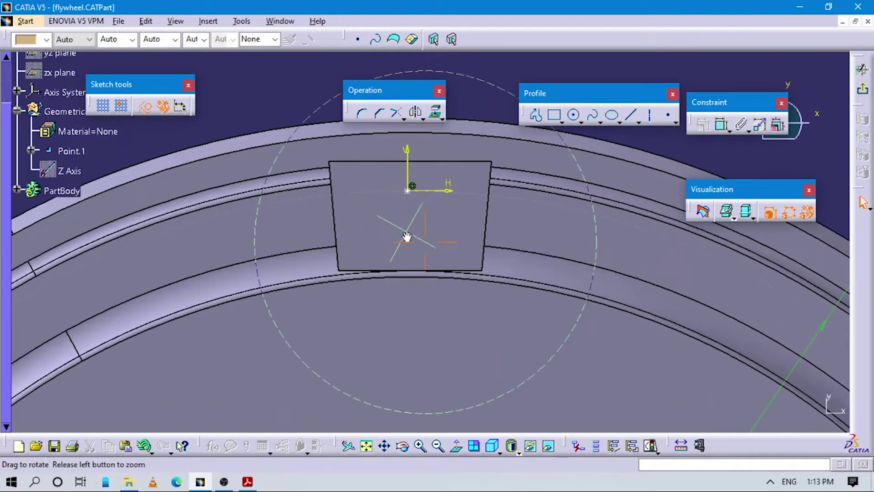
{"action": "middle_click_drag", "start_coordinate": [426, 284], "coordinate": [515, 331]}
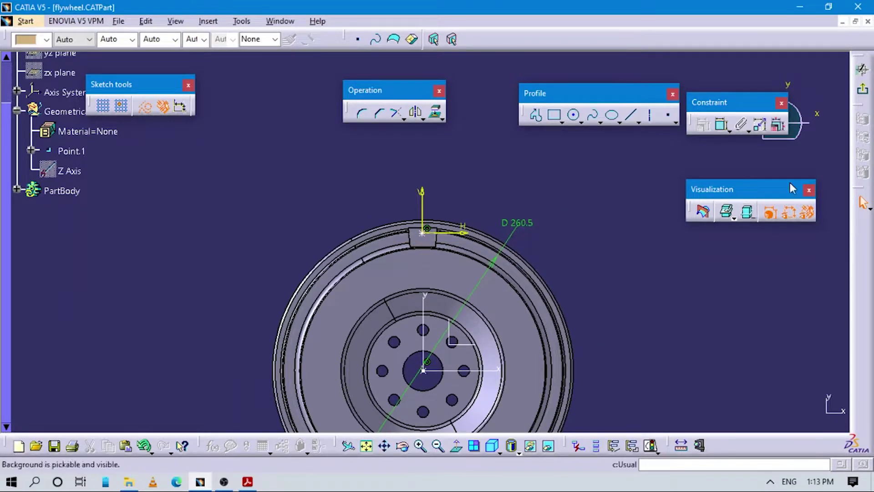
{"action": "left_click", "coordinate": [722, 124]}
{"action": "left_click", "coordinate": [427, 229]}
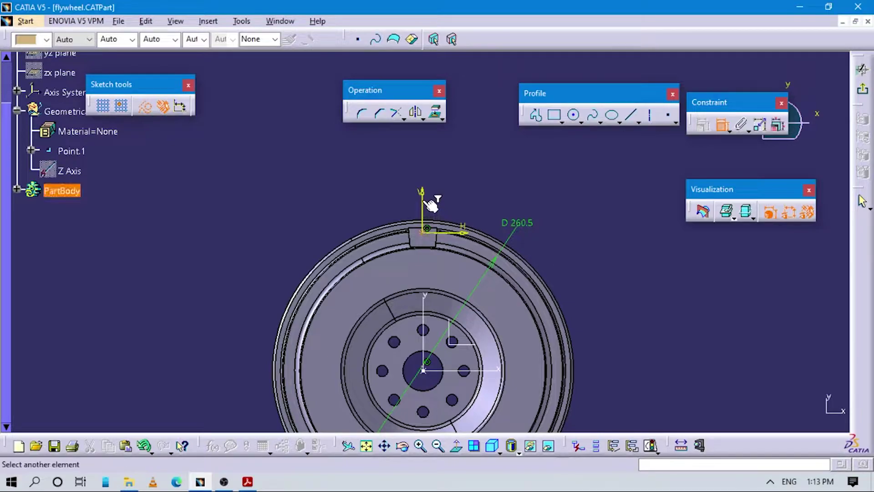
{"action": "right_click", "coordinate": [464, 198]}
{"action": "left_click", "coordinate": [535, 236]}
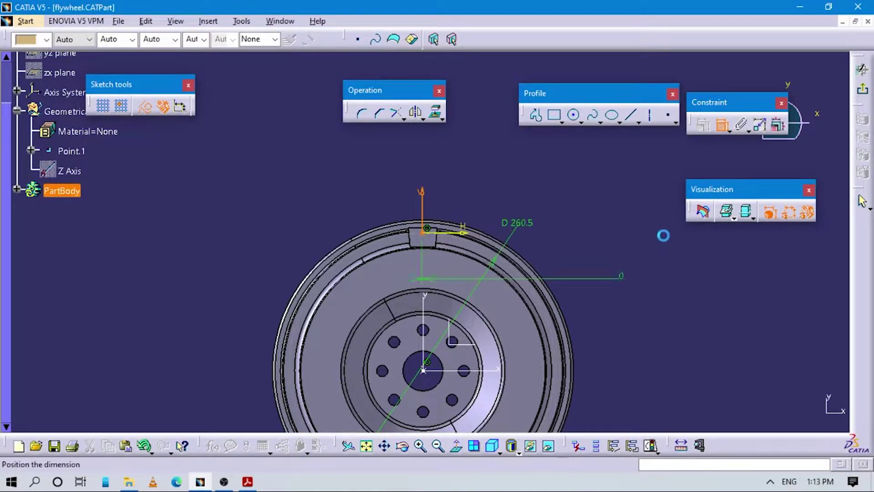
{"action": "right_click", "coordinate": [522, 194]}
{"action": "left_click", "coordinate": [561, 249]}
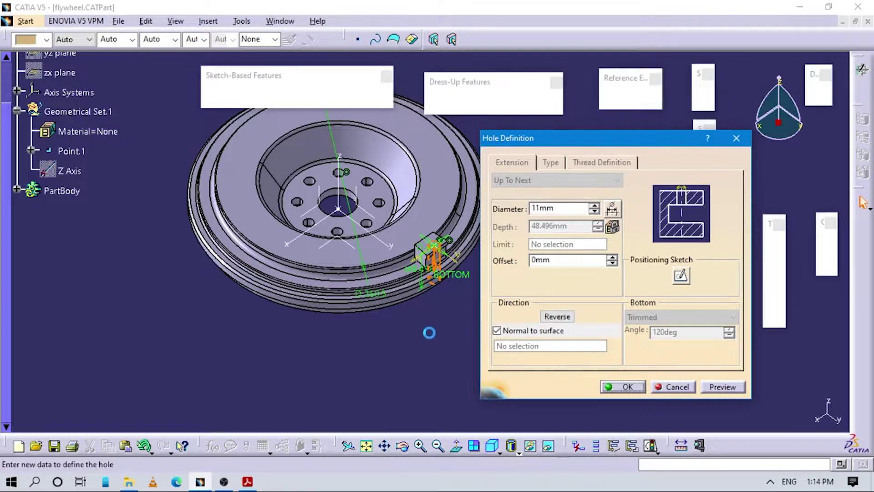
Reopen the hole's positioning sketch, delete the pitch circle with its constraints and move the hole's center point off the sketch origin
{"action": "middle_click_drag", "start_coordinate": [427, 345], "coordinate": [419, 223]}
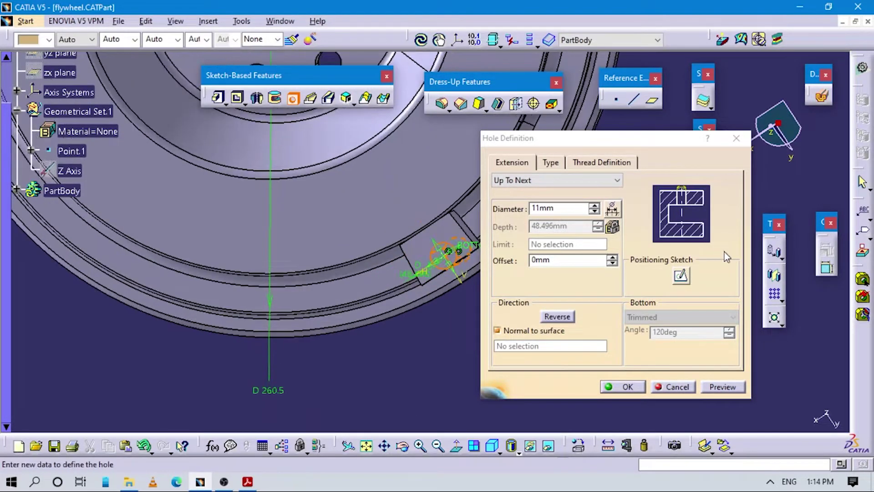
{"action": "left_click", "coordinate": [683, 278]}
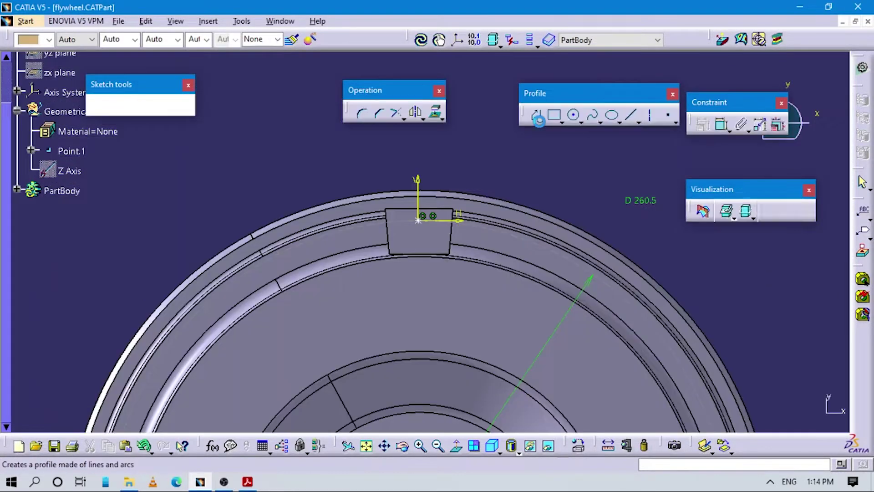
{"action": "left_click", "coordinate": [554, 115]}
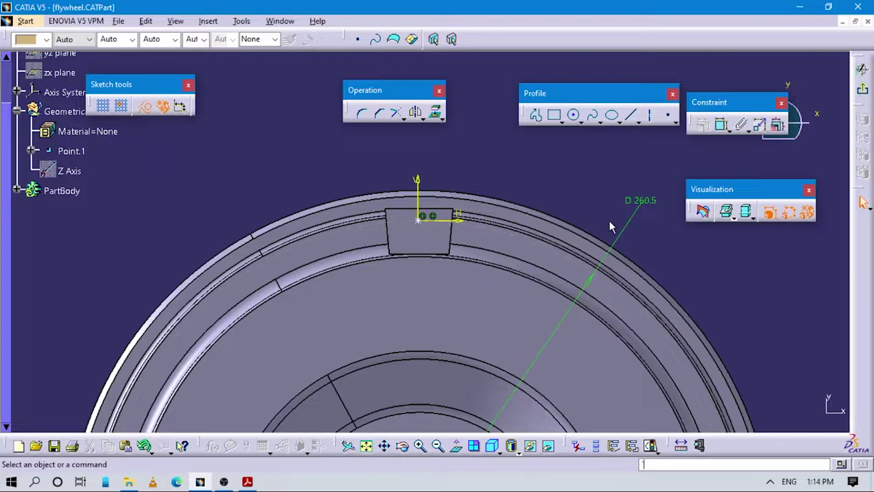
{"action": "left_click", "coordinate": [639, 201]}
{"action": "double_click", "coordinate": [639, 201]}
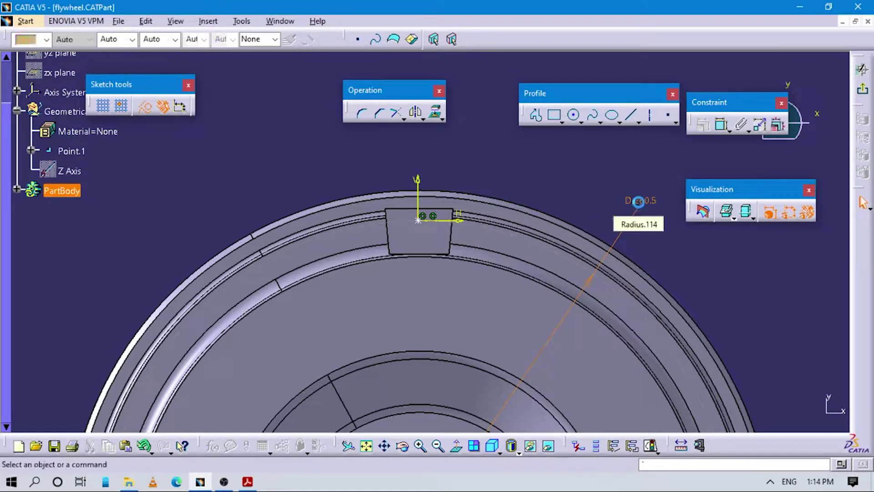
{"action": "left_click", "coordinate": [477, 225]}
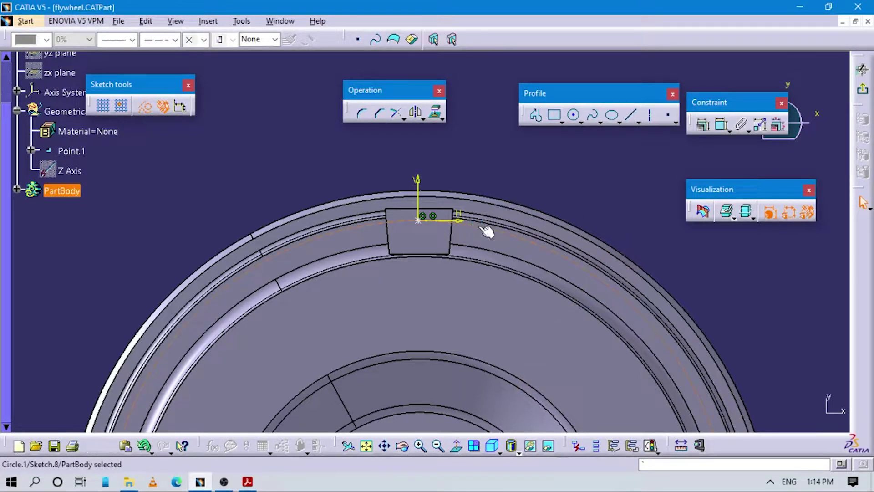
{"action": "left_click", "coordinate": [423, 220]}
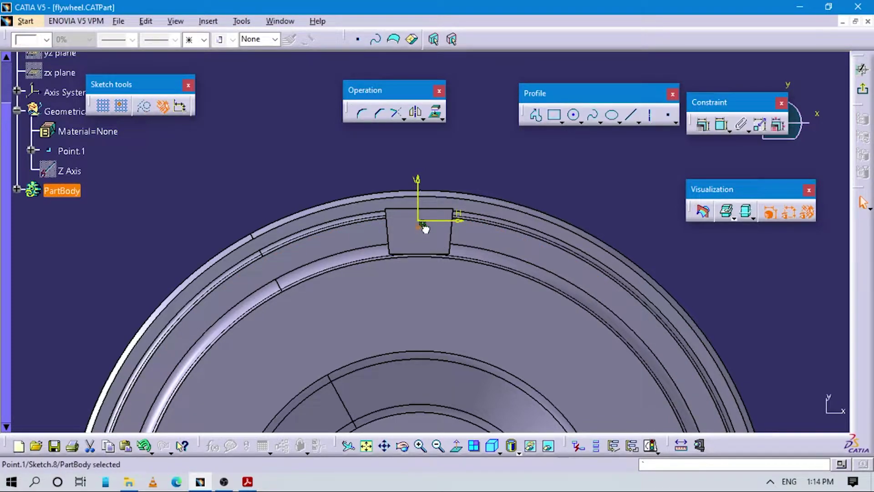
{"action": "left_click", "coordinate": [426, 225]}
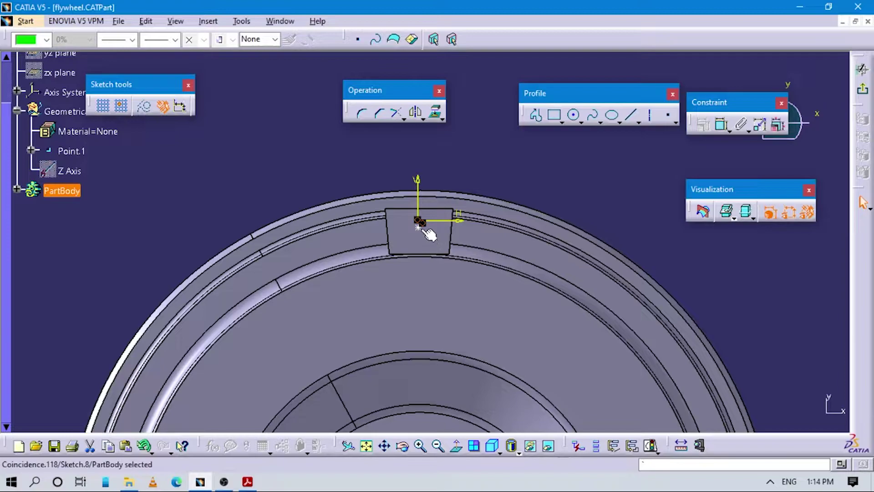
Redraw the pitch circle as a construction circle around the flywheel's center with a 260.5 mm diameter
{"action": "left_click", "coordinate": [558, 203]}
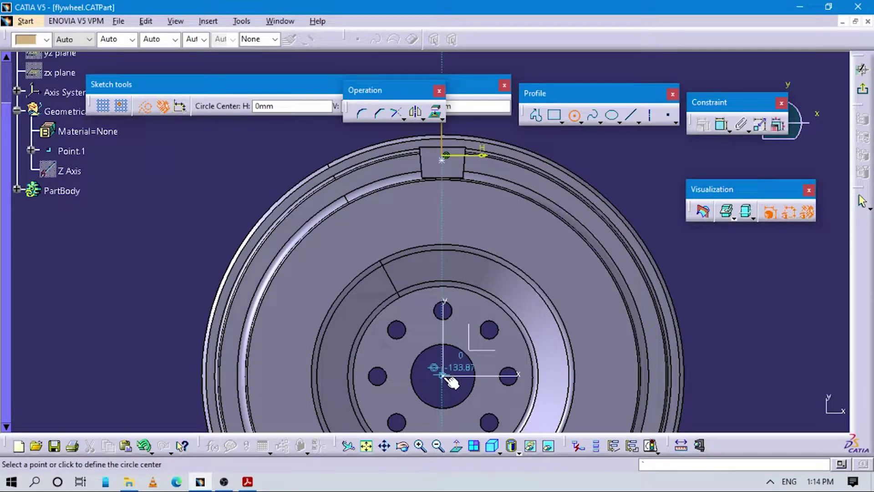
{"action": "left_click", "coordinate": [445, 378]}
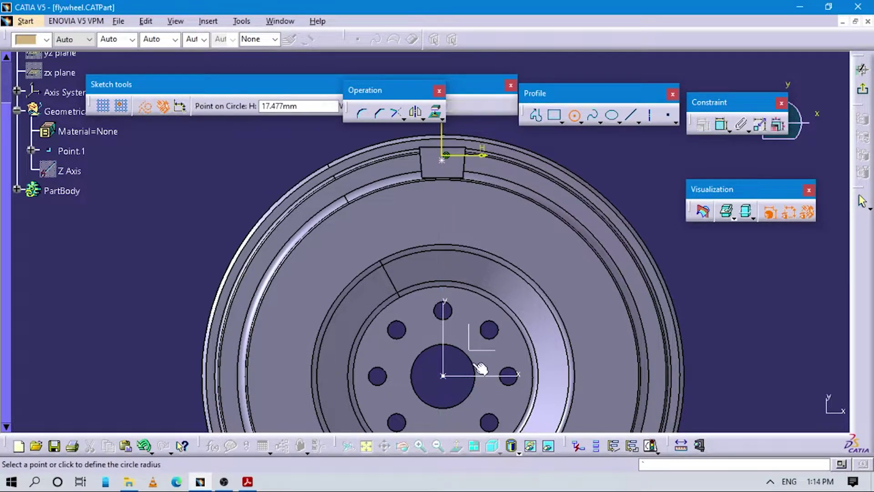
{"action": "left_click", "coordinate": [577, 223]}
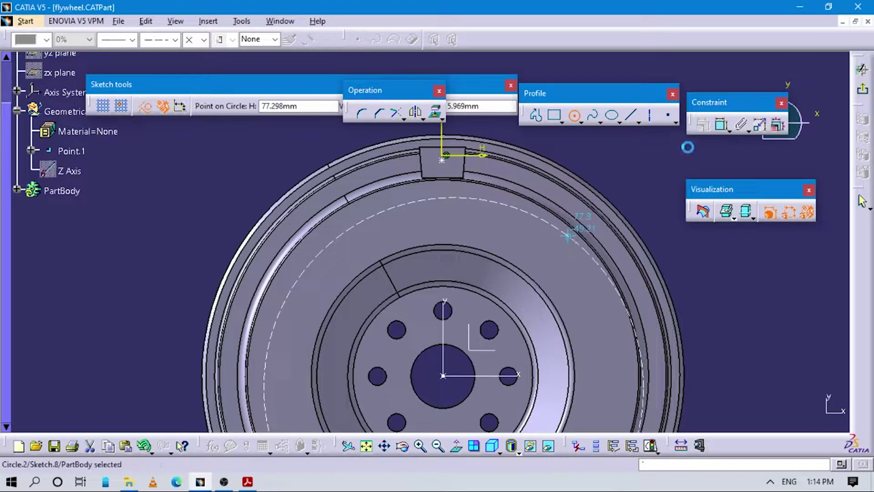
{"action": "left_click", "coordinate": [640, 162]}
{"action": "double_click", "coordinate": [653, 156]}
{"action": "double_click", "coordinate": [653, 156]}
{"action": "type", "text": "260.5mm"}
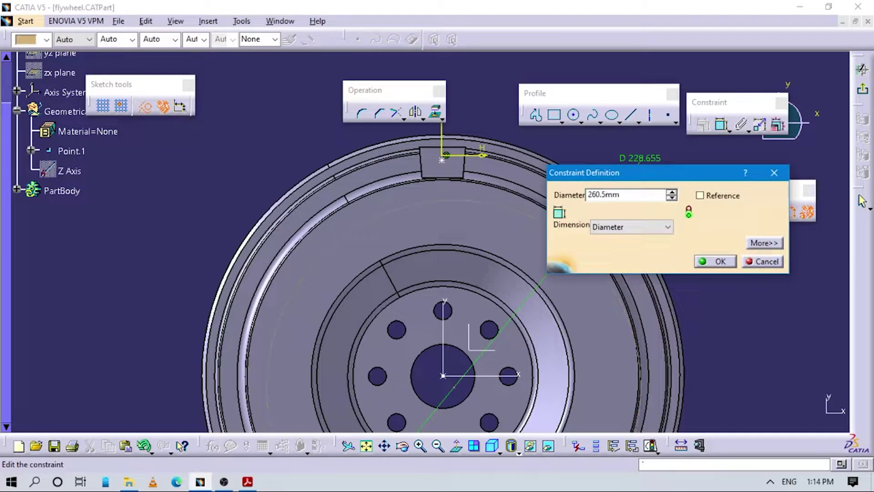
{"action": "key", "text": "Return"}
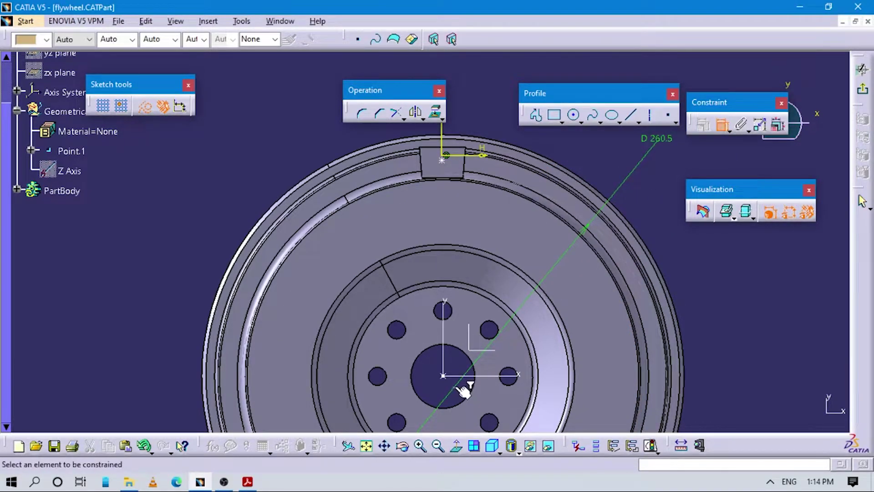
Constrain the pitch circle's center coincident with the flywheel's center point
{"action": "left_click", "coordinate": [444, 375]}
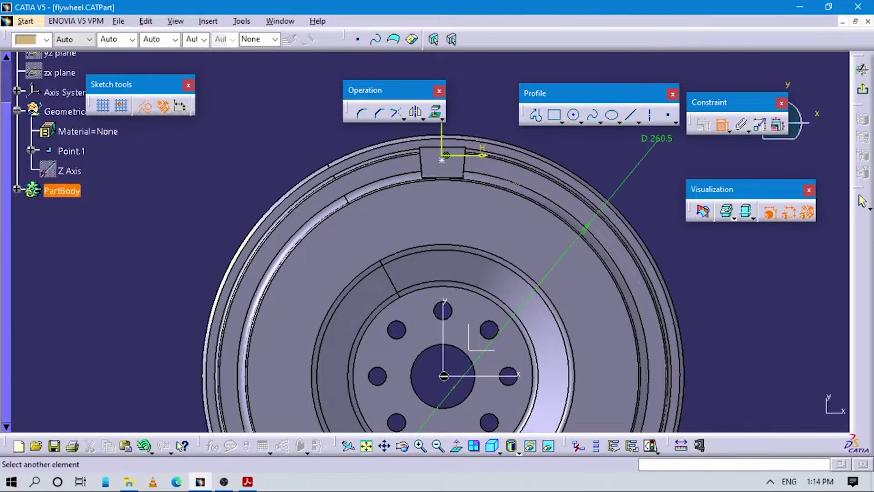
{"action": "left_click", "coordinate": [451, 376]}
{"action": "right_click", "coordinate": [481, 367]}
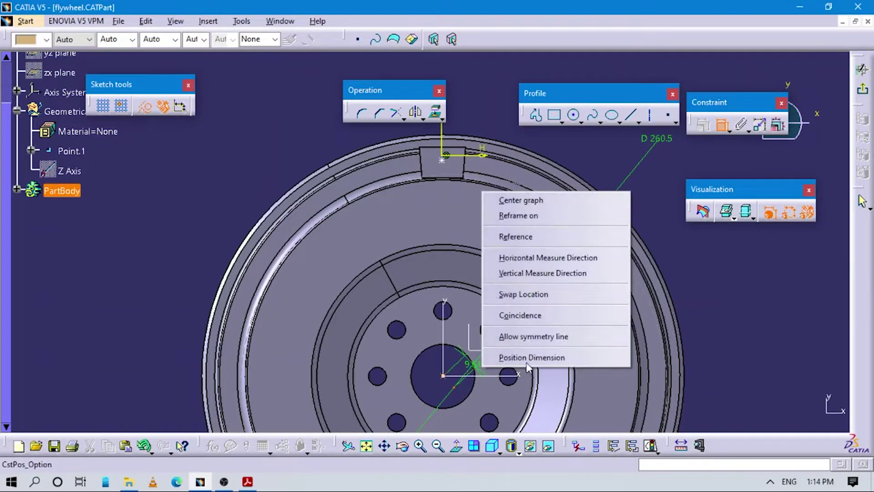
{"action": "left_click", "coordinate": [521, 315]}
Make the hole's center point on the support coincident with the pitch circle
{"action": "middle_click_drag", "start_coordinate": [516, 264], "coordinate": [517, 241]}
{"action": "middle_click_drag", "start_coordinate": [516, 301], "coordinate": [534, 419]}
{"action": "left_click", "coordinate": [721, 127]}
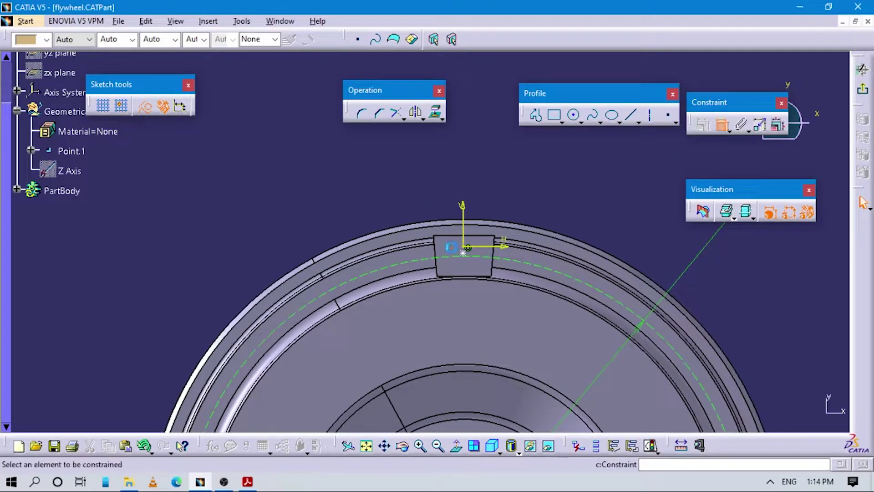
{"action": "left_click", "coordinate": [482, 258]}
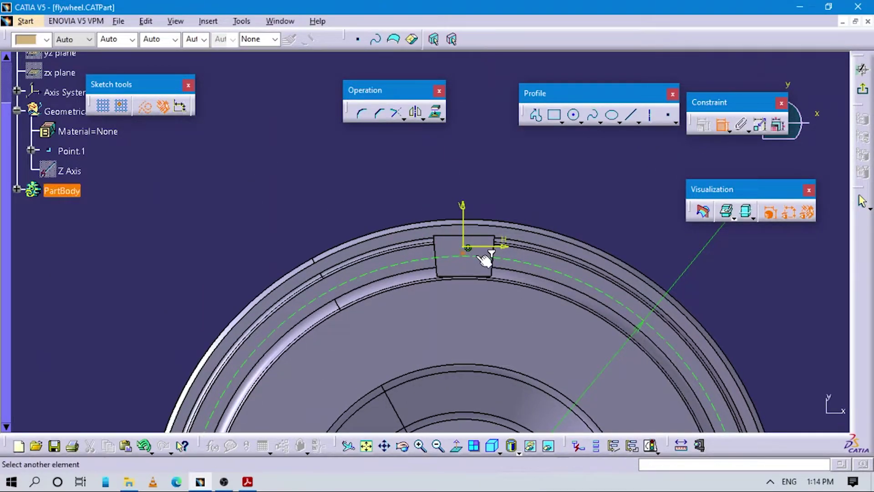
{"action": "right_click", "coordinate": [503, 190]}
{"action": "left_click", "coordinate": [542, 295]}
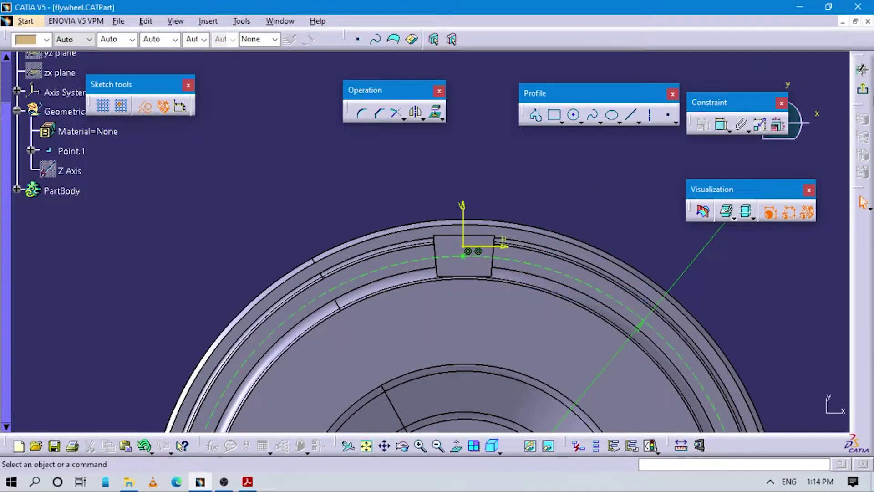
Switch to the drawing in Adobe Acrobat Reader to check the support hole callouts
{"action": "key", "text": "alt+Tab"}
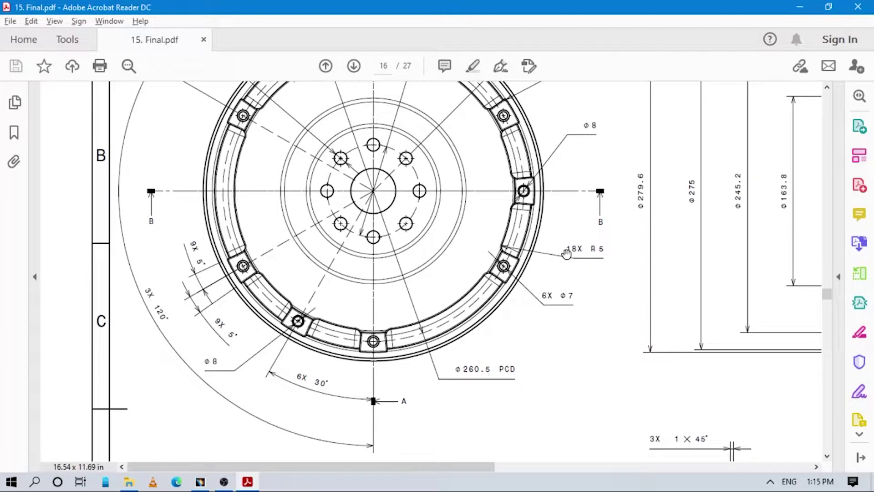
Examine the hole callouts in the flywheel's front view and the Detail E section of the drawing, returning to CATIA
{"action": "scroll", "coordinate": [567, 258], "scroll_direction": "up", "scroll_amount": 1}
{"action": "scroll", "coordinate": [567, 263], "scroll_direction": "down", "scroll_amount": 10}
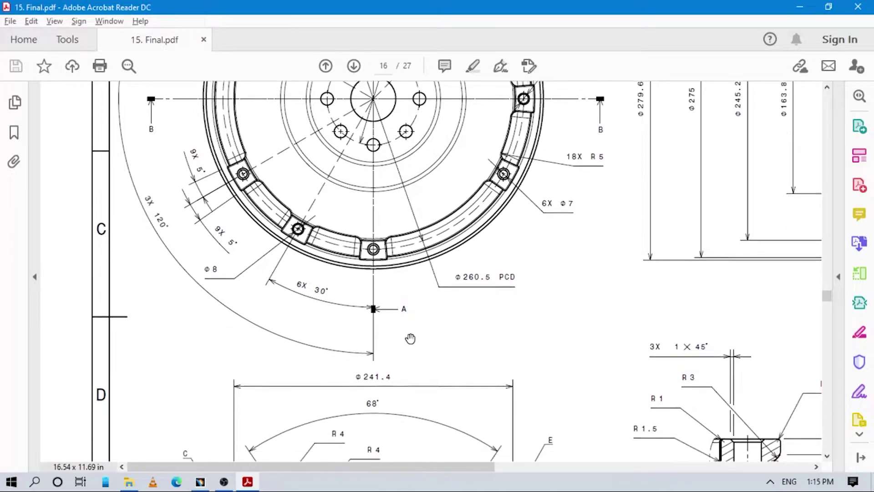
{"action": "left_click_drag", "start_coordinate": [640, 359], "coordinate": [538, 347]}
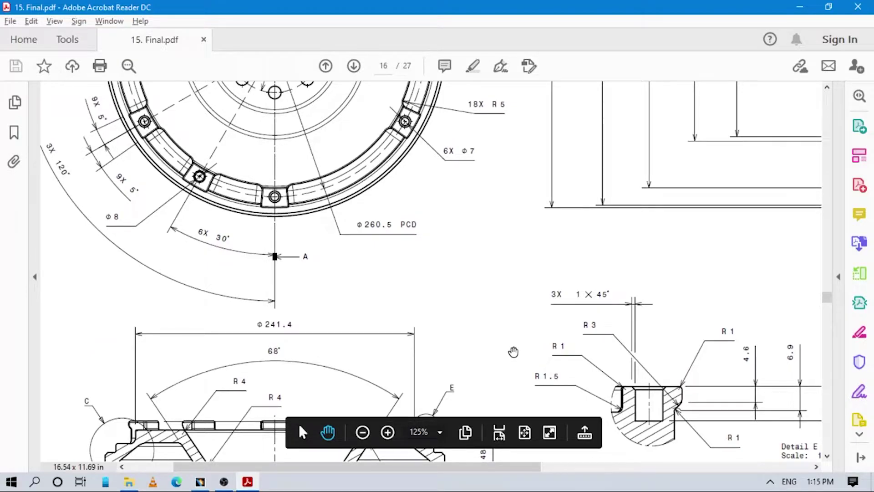
{"action": "mouse_move", "coordinate": [504, 354]}
{"action": "left_mouse_down"}
{"action": "mouse_move", "coordinate": [380, 340]}
{"action": "mouse_move", "coordinate": [405, 335]}
{"action": "left_mouse_up"}
{"action": "key", "text": "alt+Tab"}
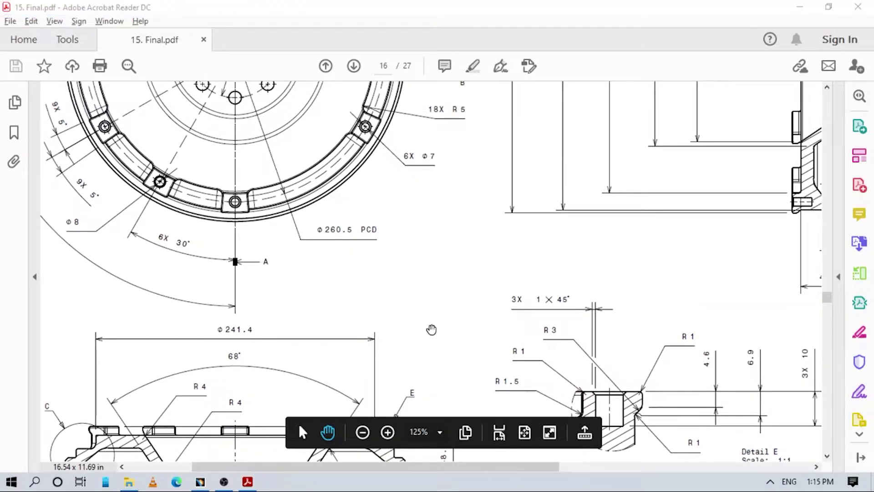
Try to give the support hole a Blind extent and a 9 mm diameter
{"action": "middle_click_drag", "start_coordinate": [378, 332], "coordinate": [374, 157]}
{"action": "left_click", "coordinate": [544, 182]}
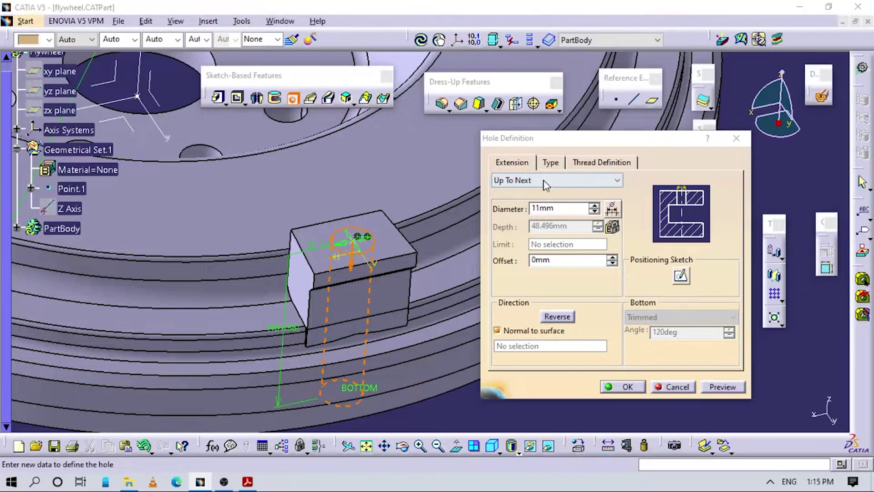
{"action": "left_click", "coordinate": [543, 181]}
{"action": "left_click", "coordinate": [543, 180]}
{"action": "left_click", "coordinate": [535, 202]}
{"action": "left_click", "coordinate": [532, 183]}
{"action": "left_click", "coordinate": [535, 194]}
{"action": "key", "text": "Return"}
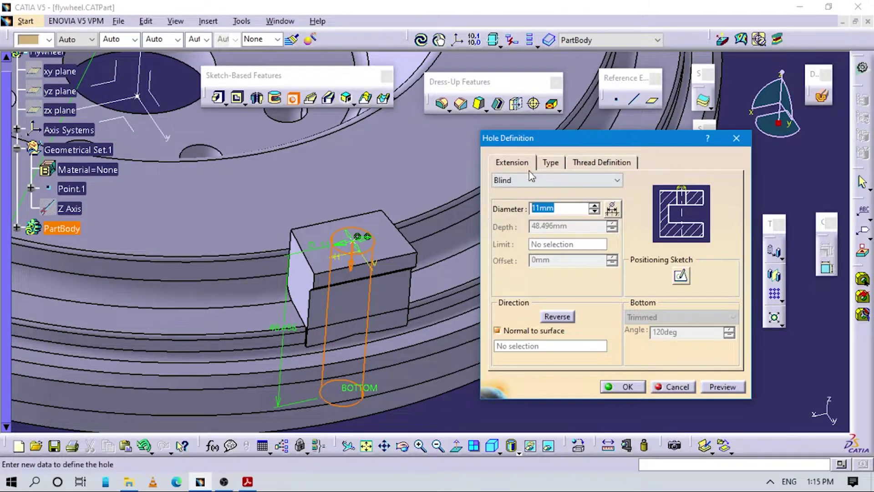
{"action": "left_click", "coordinate": [555, 181]}
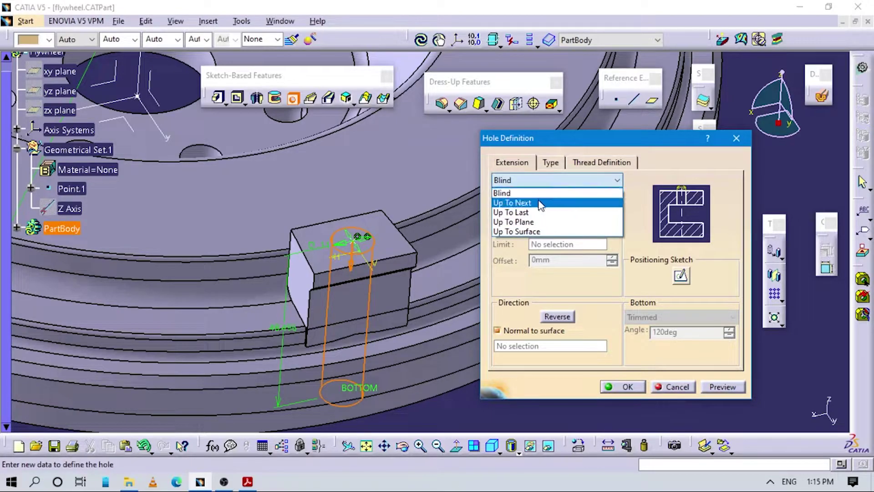
{"action": "left_click", "coordinate": [538, 201]}
{"action": "left_click", "coordinate": [541, 181]}
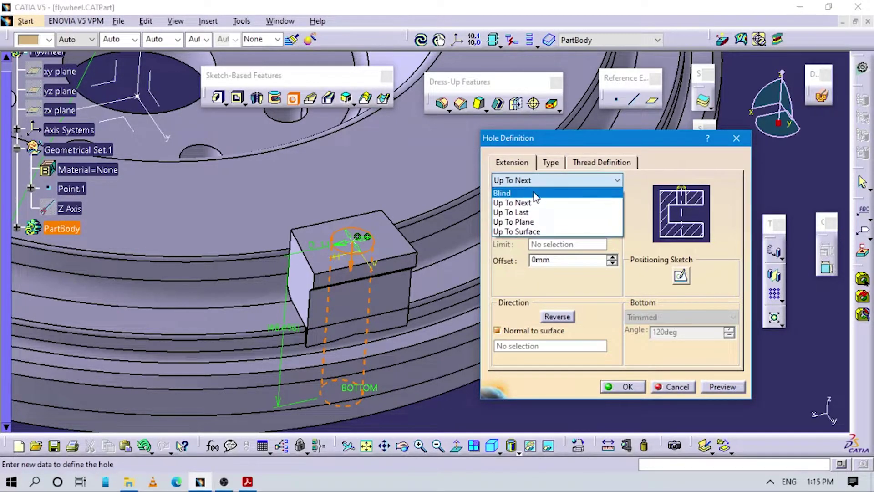
{"action": "left_click", "coordinate": [532, 190]}
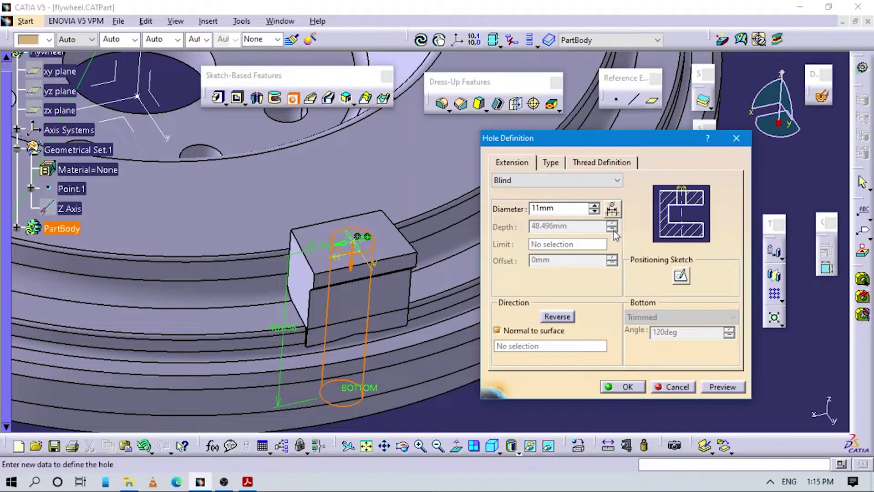
{"action": "left_click", "coordinate": [596, 211]}
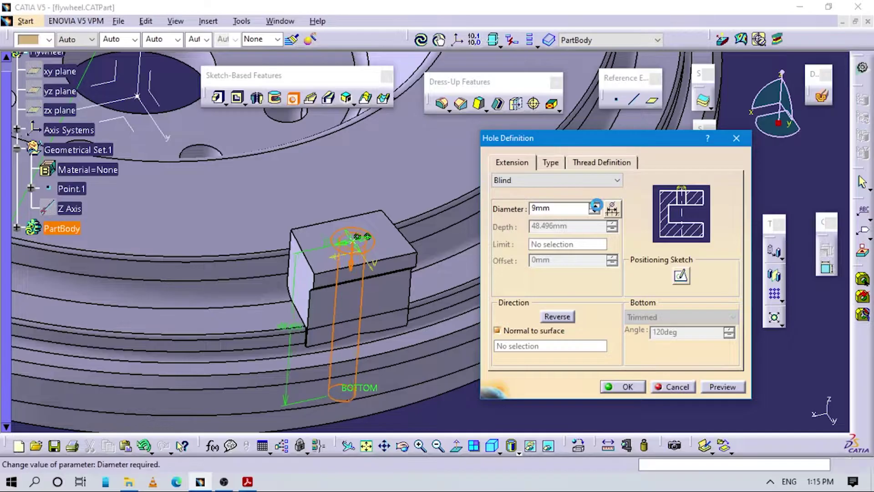
Check the drawing and try the Tapered, Counterbored and Countersunk types for the hole
{"action": "key", "text": "alt+Tab"}
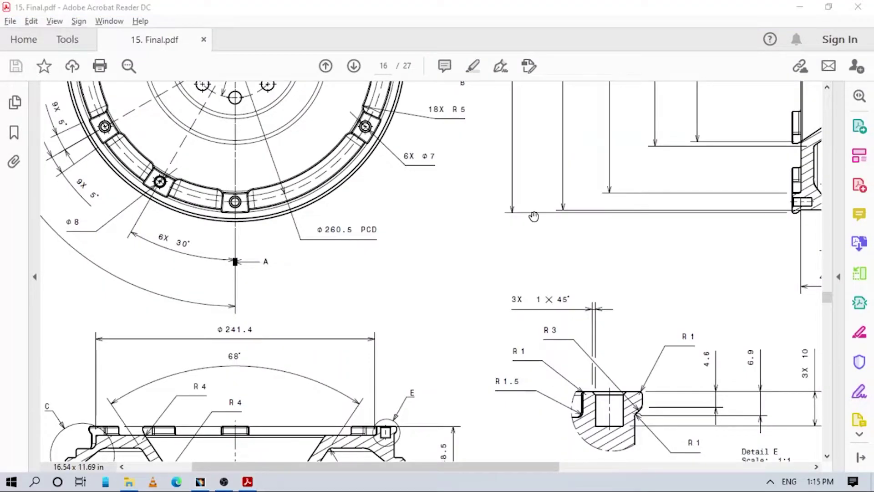
{"action": "key", "text": "alt+Tab"}
{"action": "left_click", "coordinate": [533, 180]}
{"action": "left_click", "coordinate": [525, 212]}
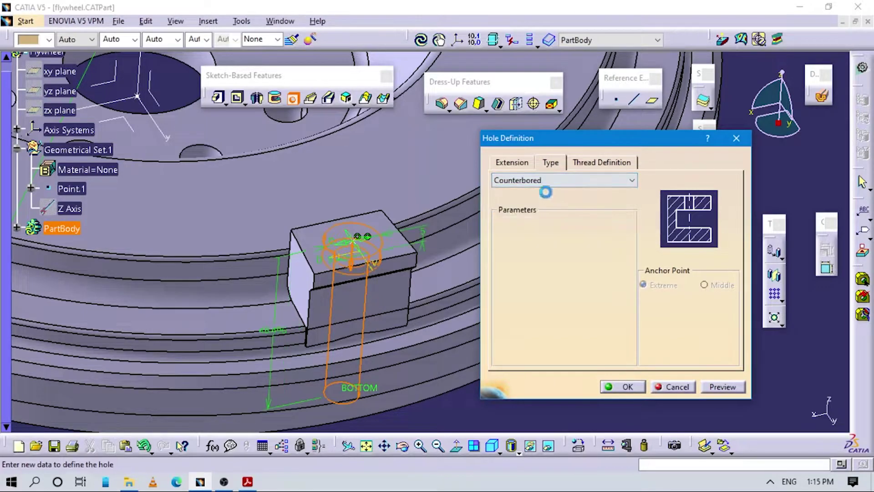
{"action": "left_click", "coordinate": [550, 182]}
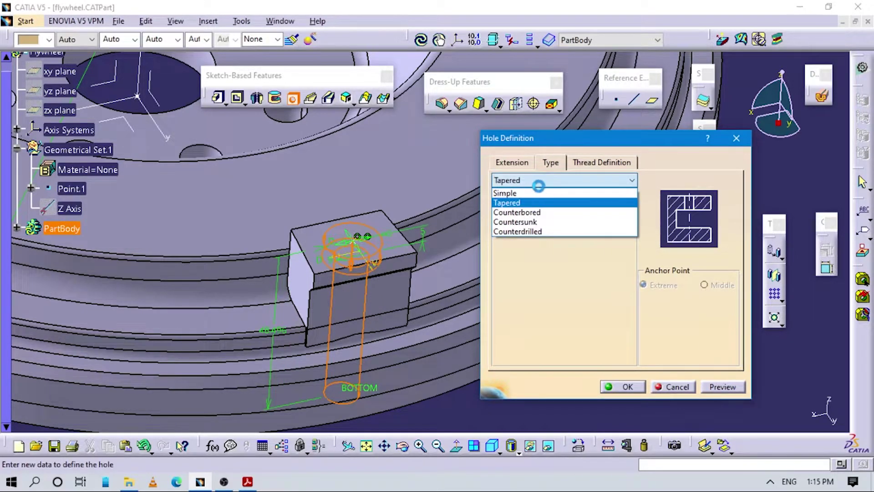
{"action": "left_click", "coordinate": [549, 182]}
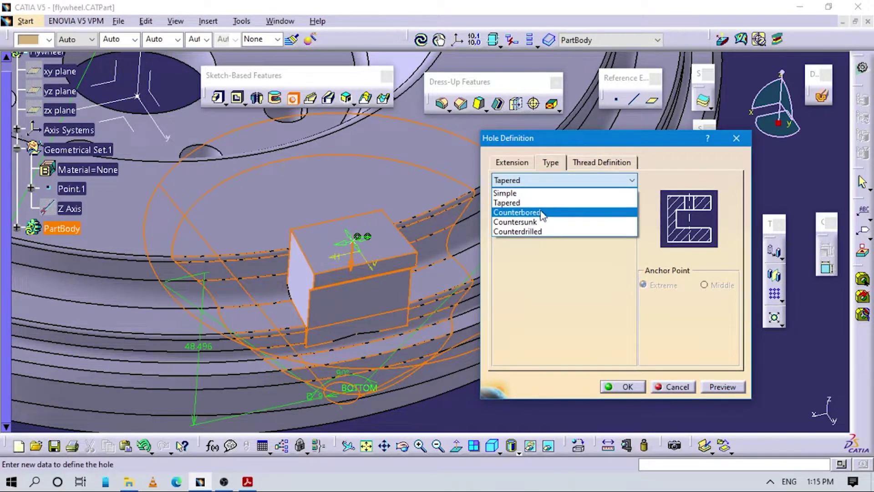
{"action": "left_click", "coordinate": [604, 216]}
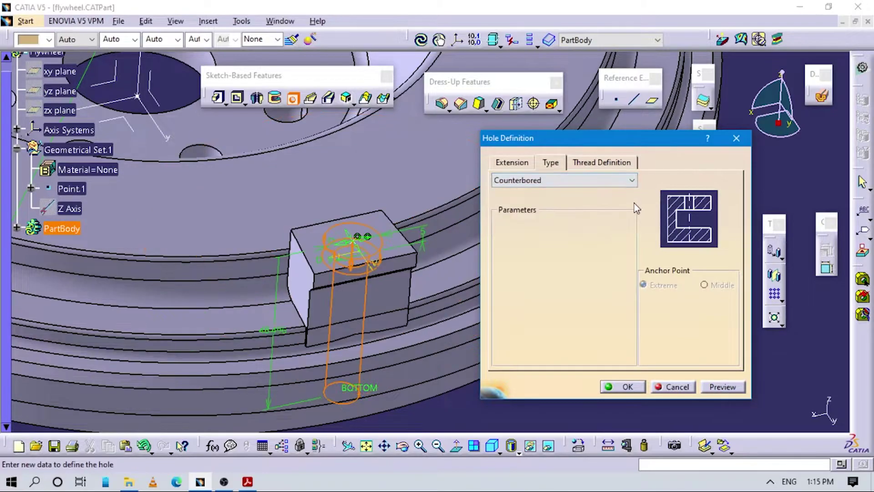
{"action": "left_click", "coordinate": [549, 184]}
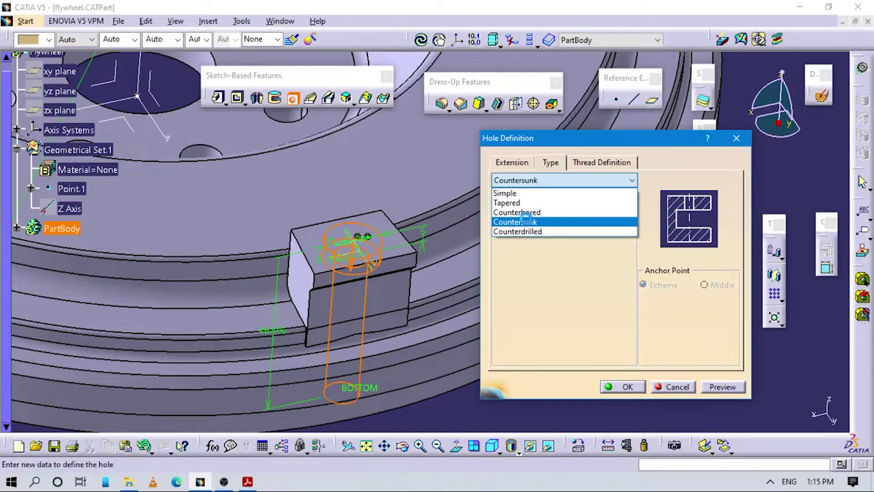
{"action": "left_click", "coordinate": [526, 220]}
Compare the hole with Detail E in the drawing and discard the hole definition
{"action": "middle_click_drag", "start_coordinate": [371, 295], "coordinate": [374, 187]}
{"action": "key", "text": "alt+Tab"}
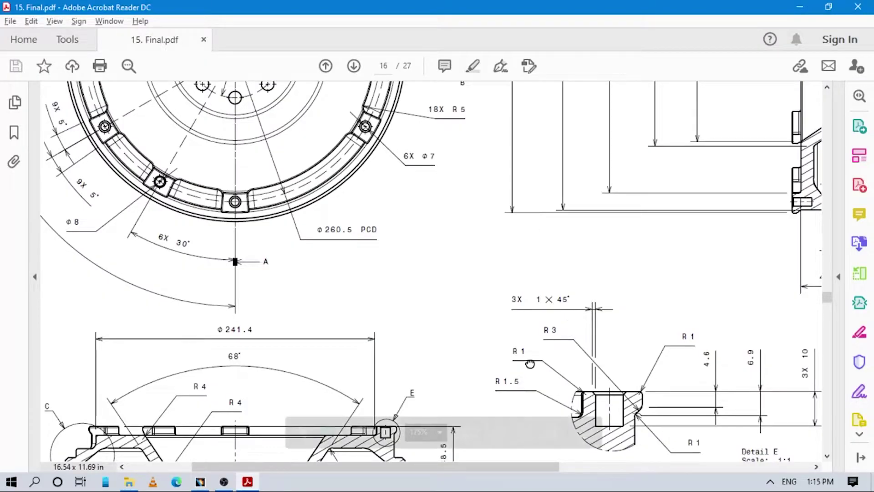
{"action": "scroll", "coordinate": [560, 314], "scroll_direction": "down", "scroll_amount": 3}
{"action": "scroll", "coordinate": [560, 315], "scroll_direction": "right", "scroll_amount": 2}
{"action": "key", "text": "alt+Tab"}
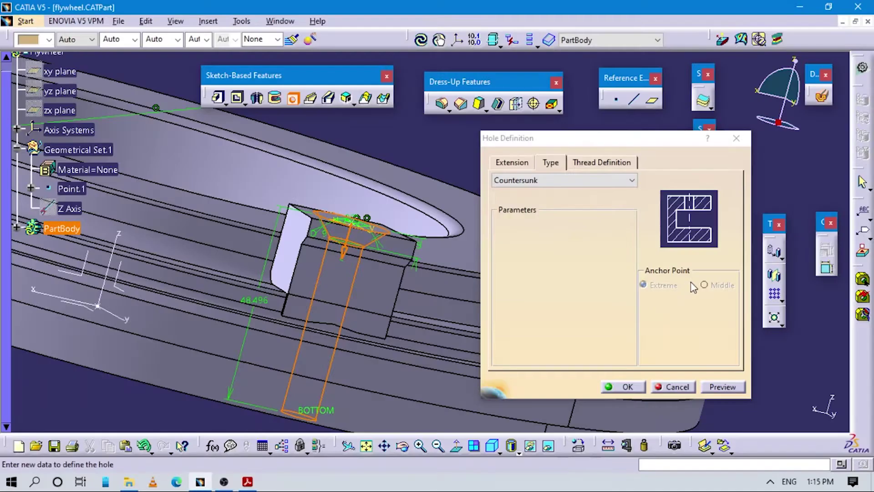
{"action": "left_click", "coordinate": [514, 165]}
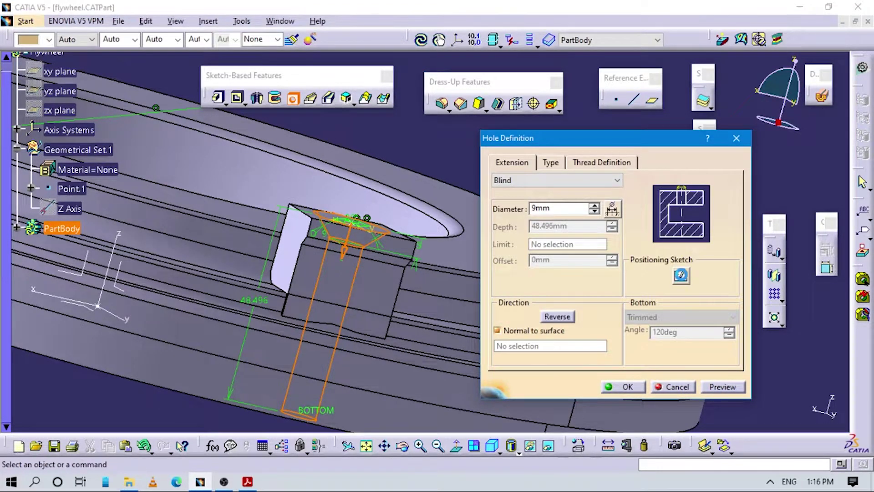
{"action": "left_click", "coordinate": [681, 275]}
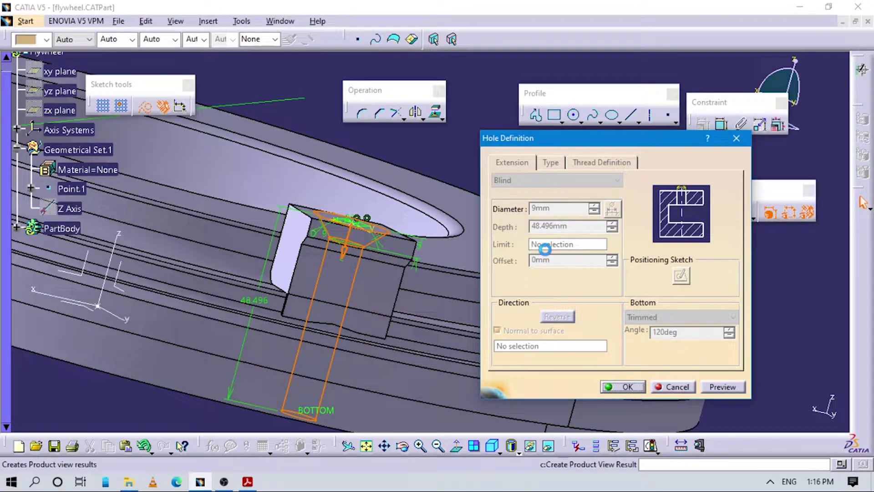
{"action": "middle_click_drag", "start_coordinate": [426, 377], "coordinate": [410, 282]}
{"action": "left_click", "coordinate": [736, 139]}
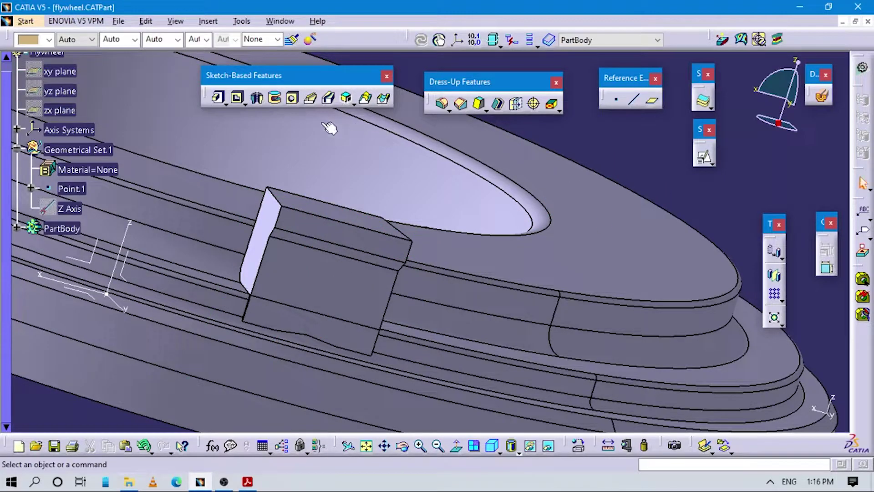
Place a new hole on the support's top face, entering and leaving its positioning sketch
{"action": "left_click", "coordinate": [291, 97]}
{"action": "left_click", "coordinate": [343, 216]}
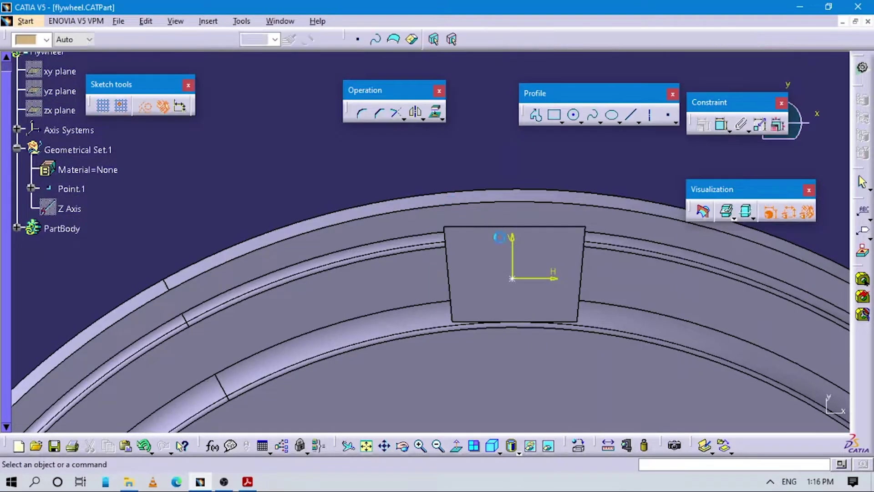
{"action": "mouse_move", "coordinate": [523, 329]}
{"action": "middle_mouse_down"}
{"action": "mouse_move", "coordinate": [499, 249]}
{"action": "mouse_move", "coordinate": [513, 316]}
{"action": "mouse_move", "coordinate": [517, 273]}
{"action": "middle_mouse_up"}
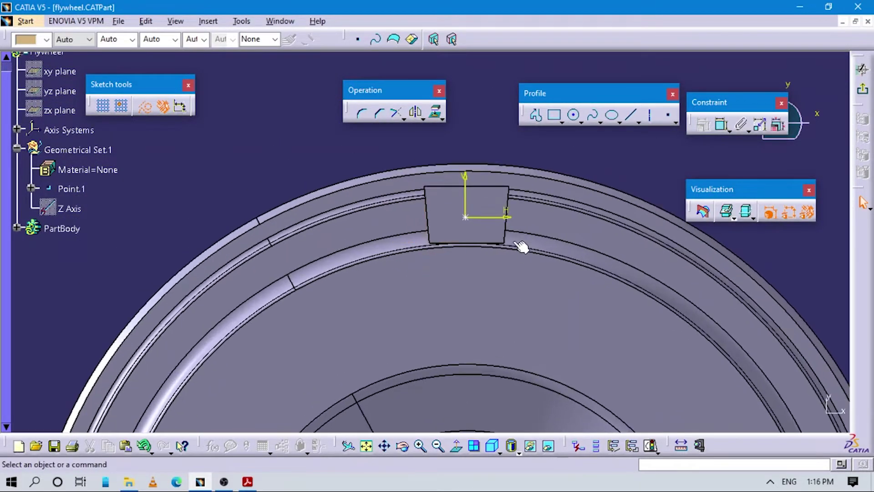
{"action": "left_click", "coordinate": [864, 91]}
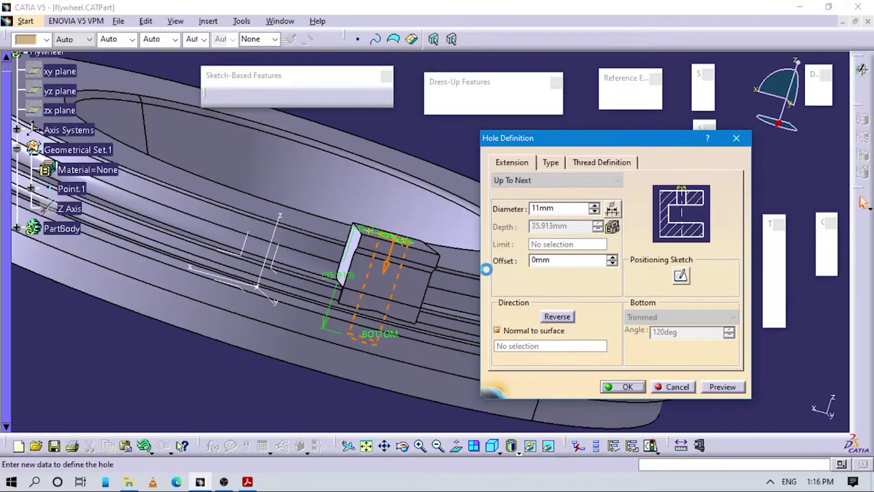
{"action": "middle_click_drag", "start_coordinate": [448, 276], "coordinate": [472, 307]}
Make the hole Countersunk with a 45 deg angle and a 1 mm depth, checking Detail E in the drawing
{"action": "left_click", "coordinate": [551, 163]}
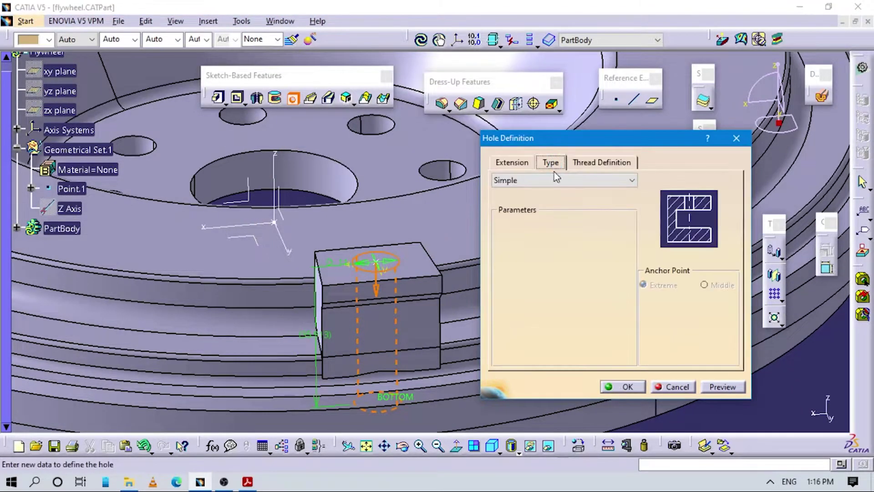
{"action": "left_click", "coordinate": [537, 180]}
{"action": "left_click", "coordinate": [527, 222]}
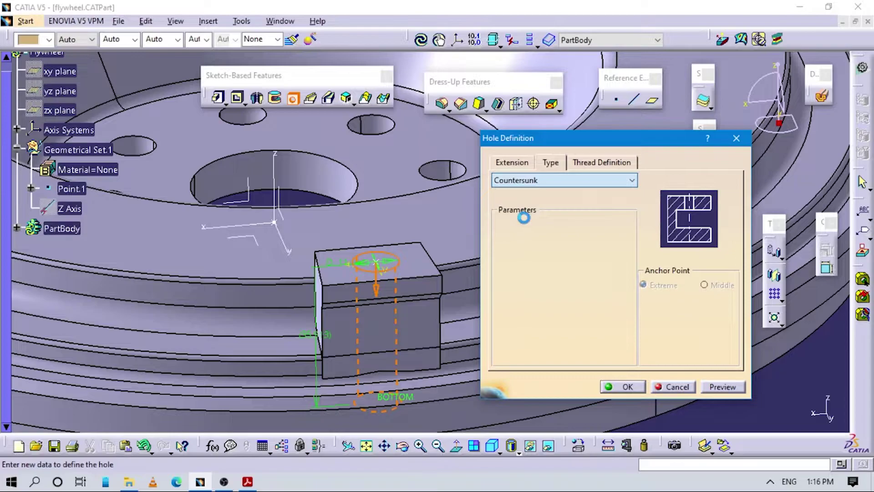
{"action": "left_click", "coordinate": [582, 280]}
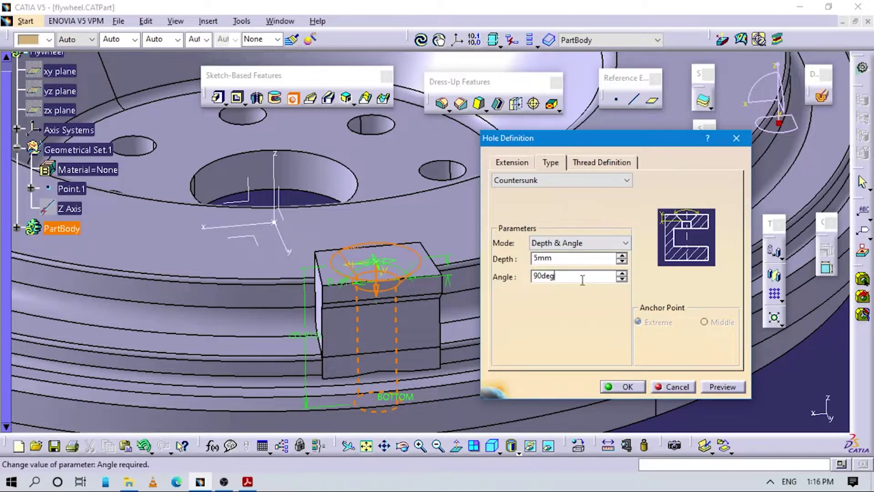
{"action": "type", "text": "45"}
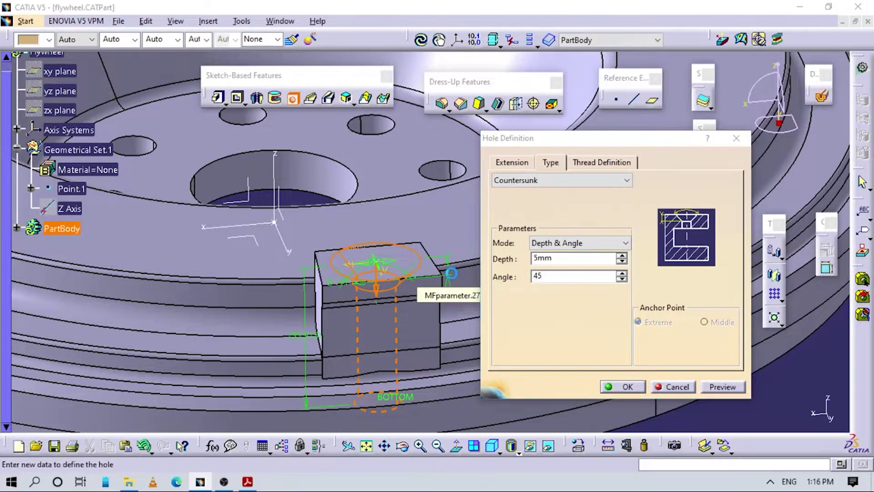
{"action": "key", "text": "alt+Tab"}
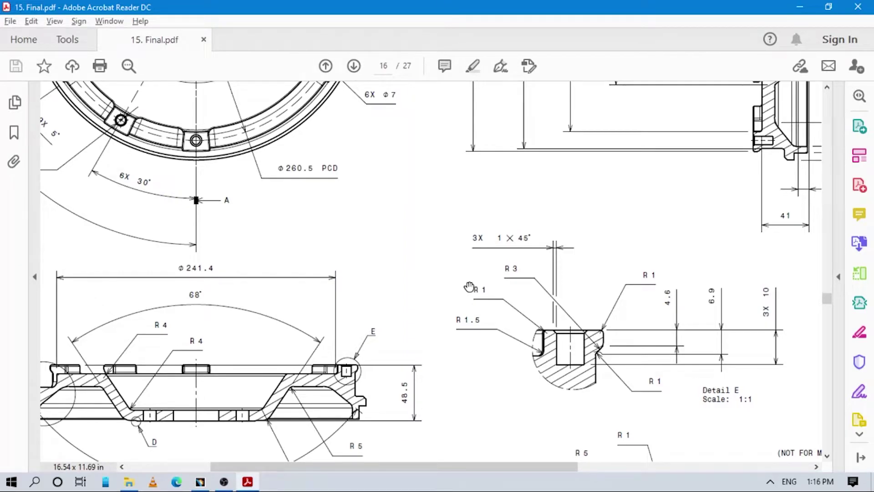
{"action": "key", "text": "alt+Tab"}
{"action": "double_click", "coordinate": [550, 258]}
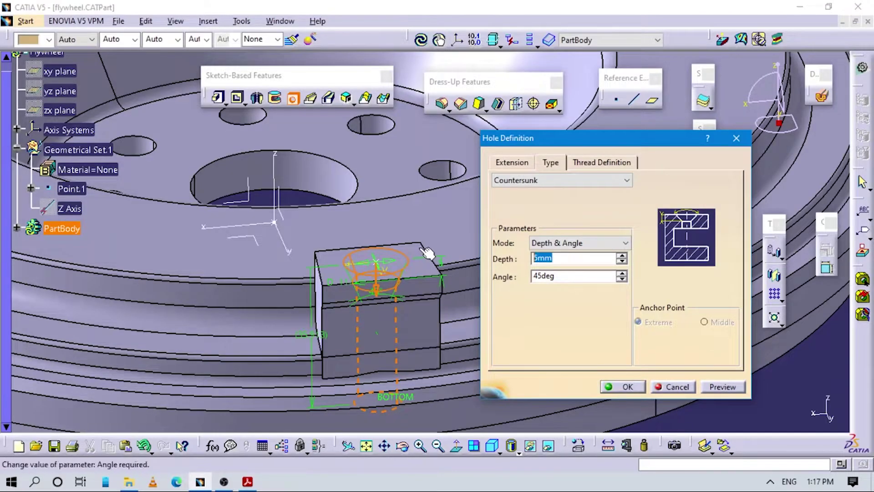
{"action": "left_click", "coordinate": [788, 396]}
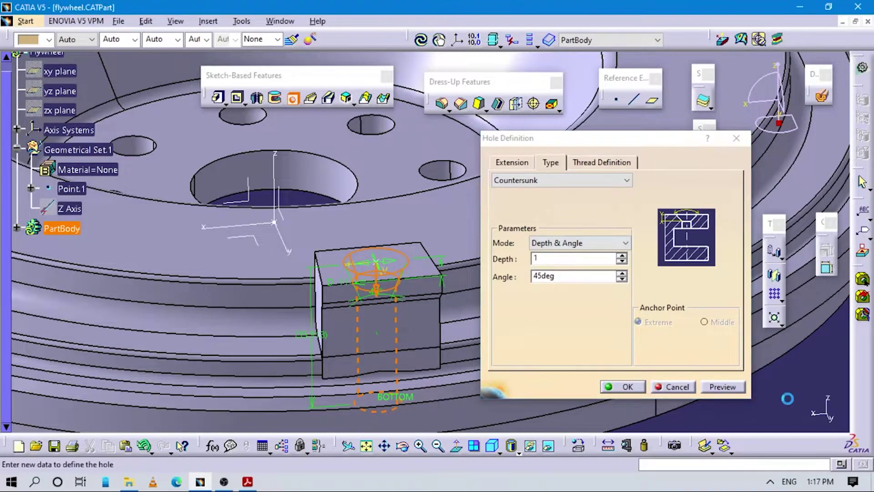
Set the hole's diameter to 8 mm with the Up To Next extent and create the hole in the support
{"action": "key", "text": "alt+Tab"}
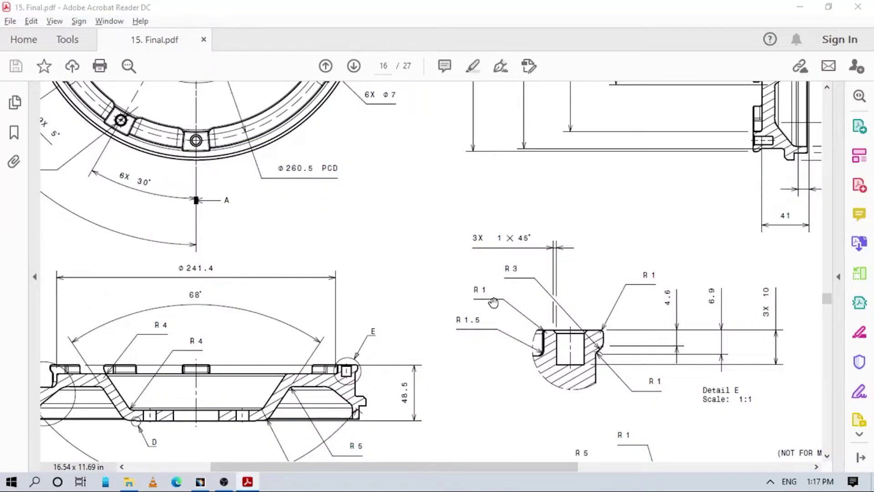
{"action": "key", "text": "alt+Tab"}
{"action": "middle_click_drag", "start_coordinate": [402, 313], "coordinate": [441, 230]}
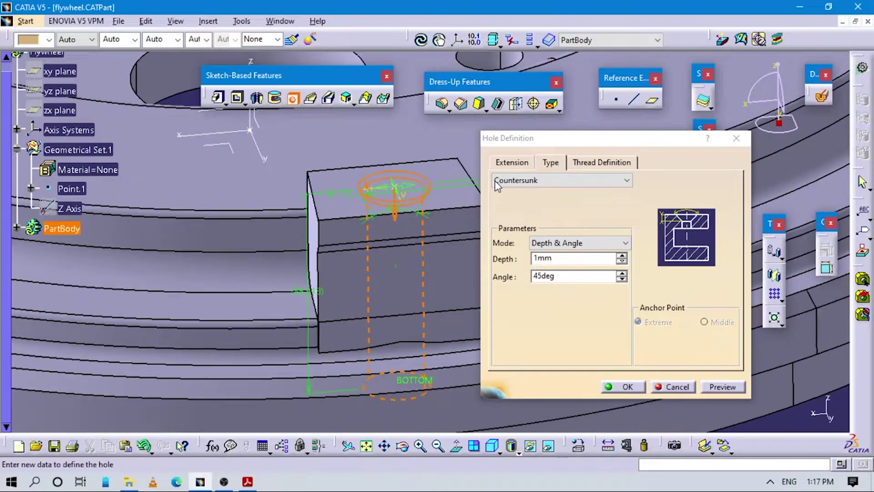
{"action": "left_click", "coordinate": [512, 163]}
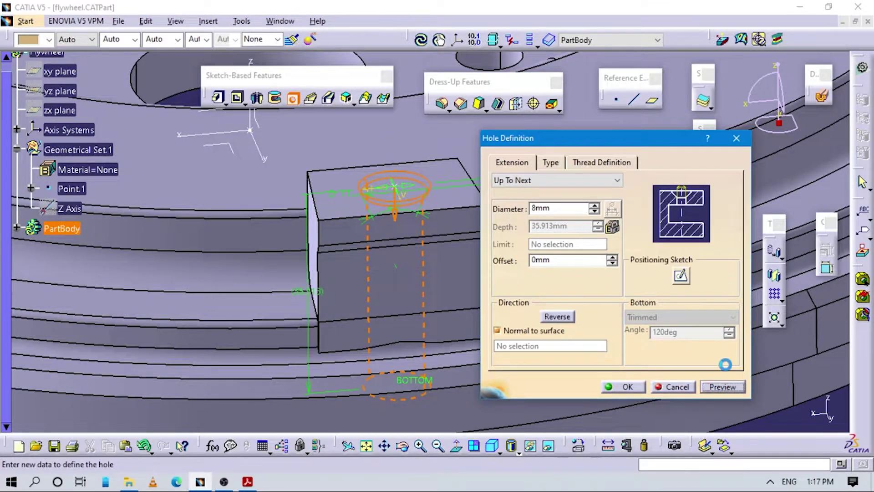
{"action": "left_click", "coordinate": [623, 387]}
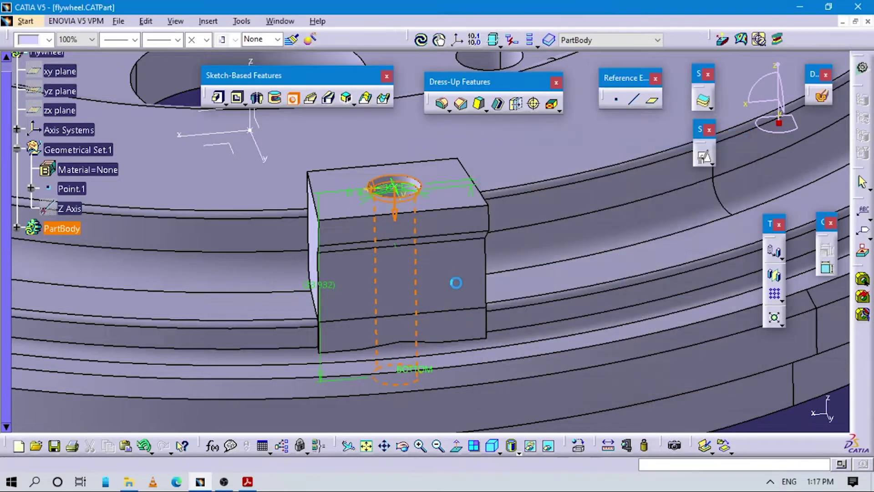
{"action": "middle_click_drag", "start_coordinate": [335, 307], "coordinate": [521, 334]}
{"action": "key", "text": "alt+Tab"}
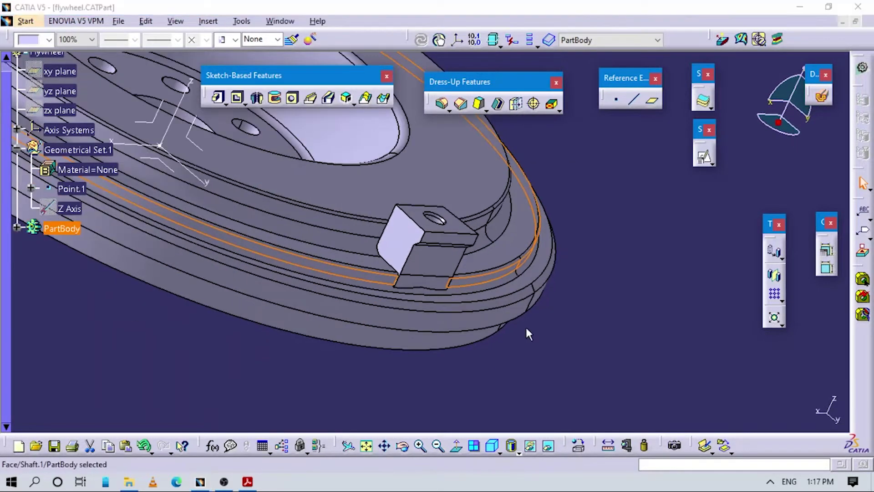
{"action": "key", "text": "alt+Tab"}
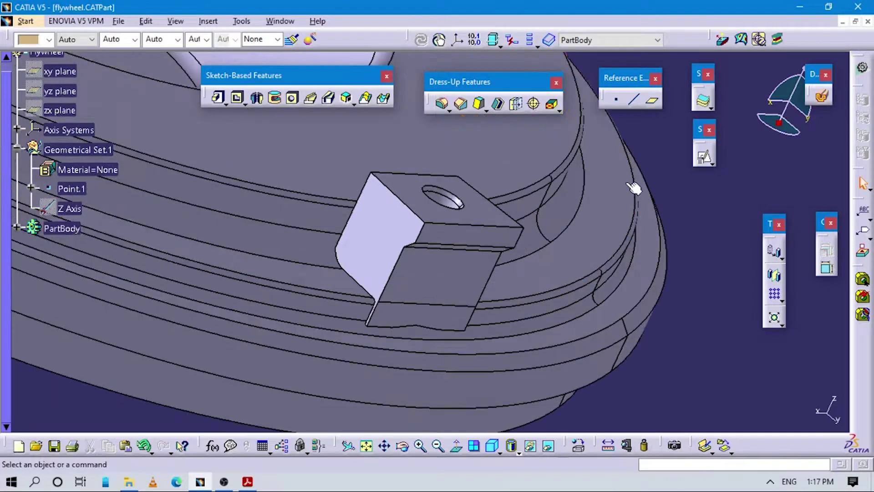
{"action": "left_click", "coordinate": [634, 189]}
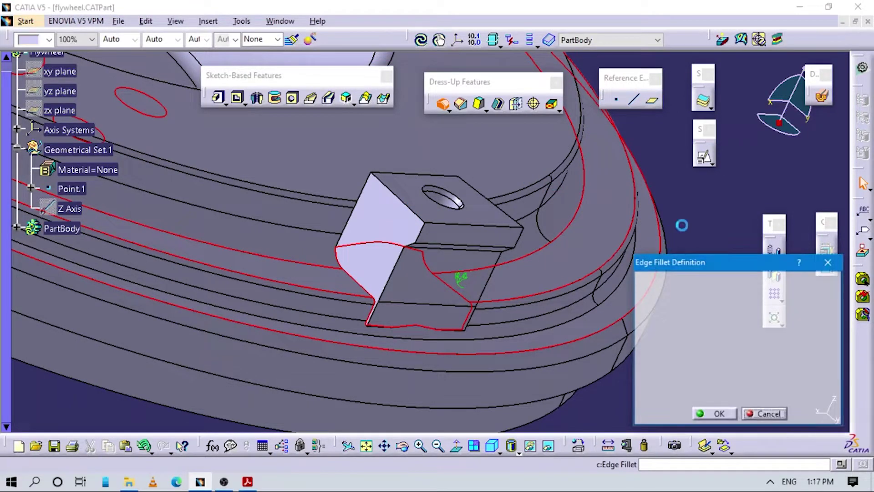
{"action": "key", "text": "Escape"}
{"action": "left_click", "coordinate": [646, 189]}
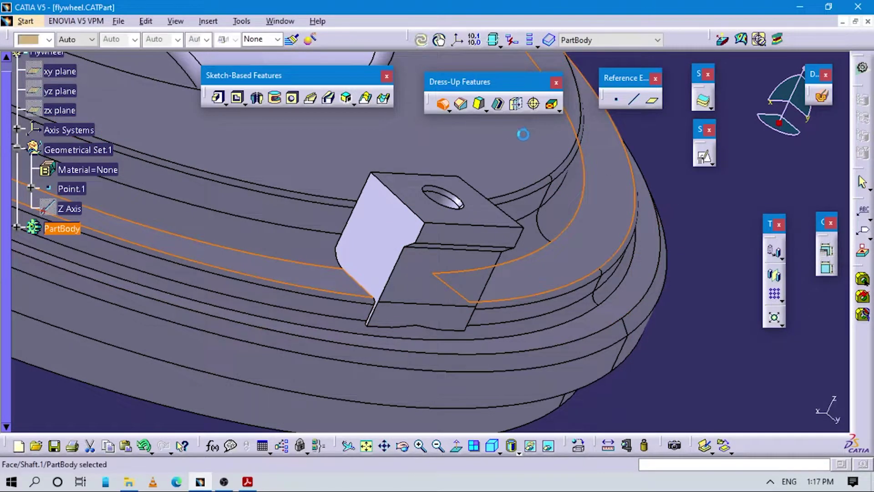
Fillet the four edges around the support's top face with a 1 mm radius
{"action": "left_click", "coordinate": [443, 103]}
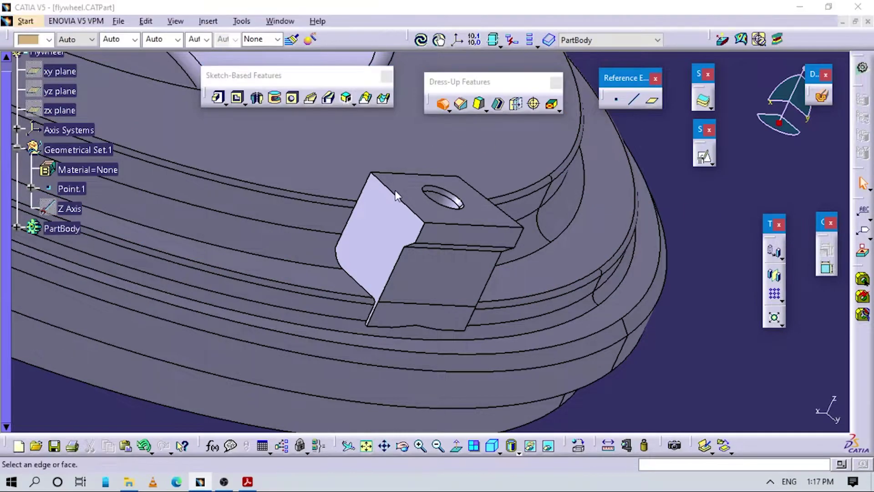
{"action": "left_click", "coordinate": [388, 188]}
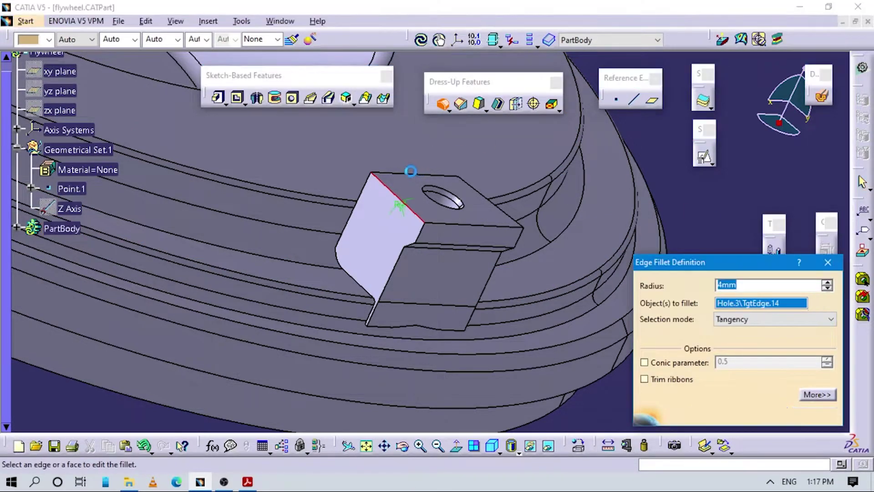
{"action": "left_click", "coordinate": [412, 173]}
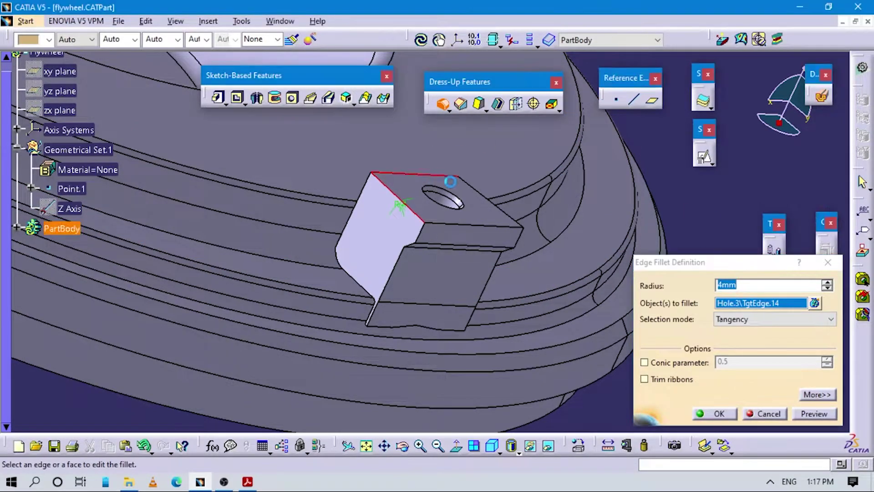
{"action": "left_click", "coordinate": [474, 186]}
{"action": "left_click", "coordinate": [488, 223]}
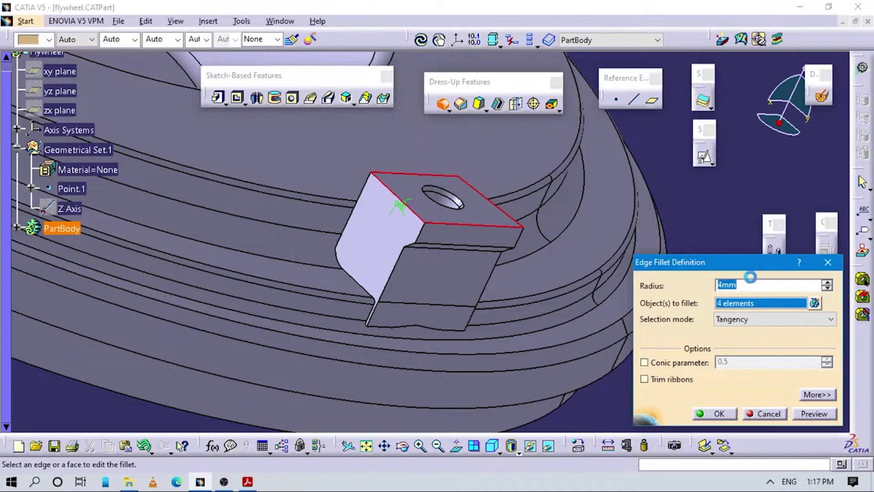
{"action": "key", "text": "Return"}
Fillet the upper edge of the support's outer bevel with Detail E's R3, and add the bevel's lower edge to the 1 mm fillet
{"action": "key", "text": "alt+Tab"}
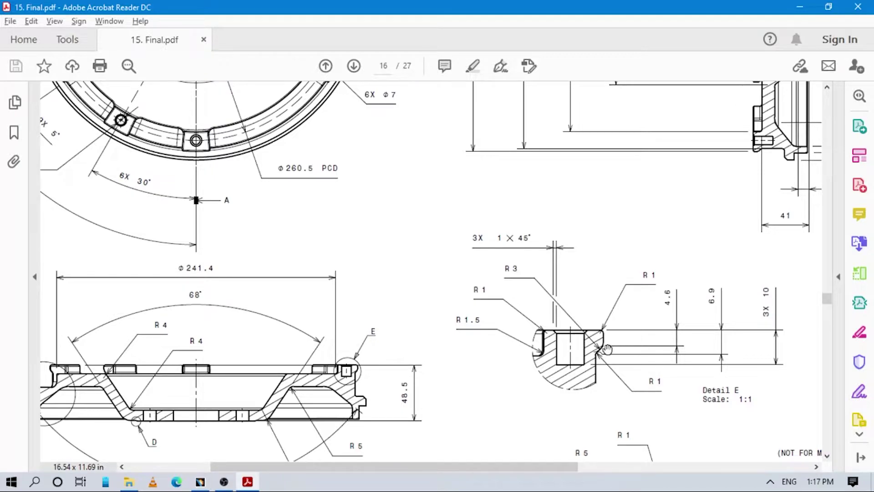
{"action": "key", "text": "alt+Tab"}
{"action": "middle_click_drag", "start_coordinate": [458, 341], "coordinate": [491, 129]}
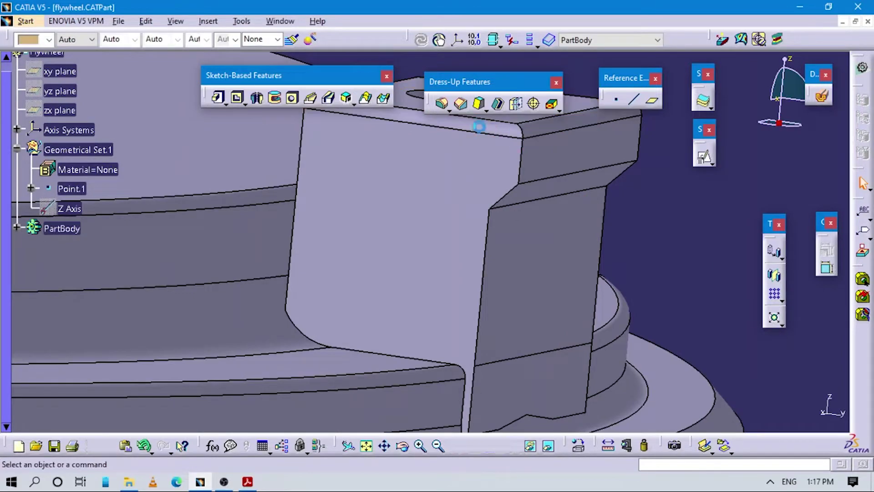
{"action": "left_click", "coordinate": [538, 182]}
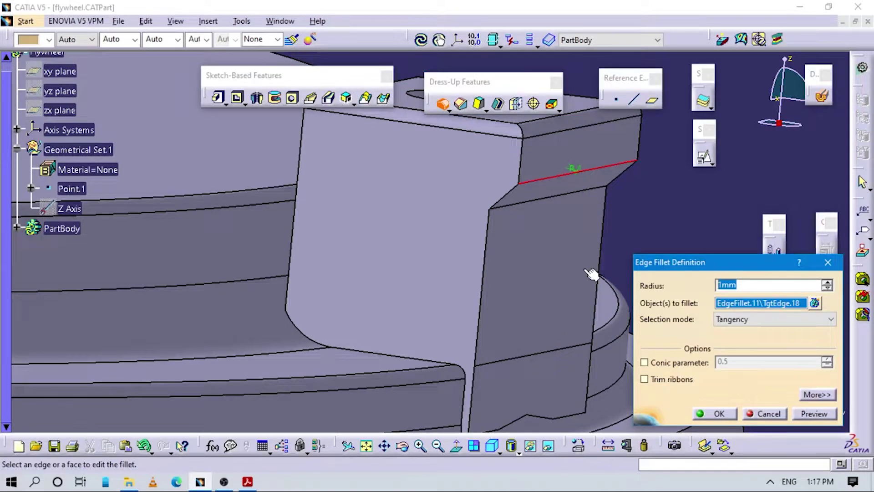
{"action": "key", "text": "alt+Tab"}
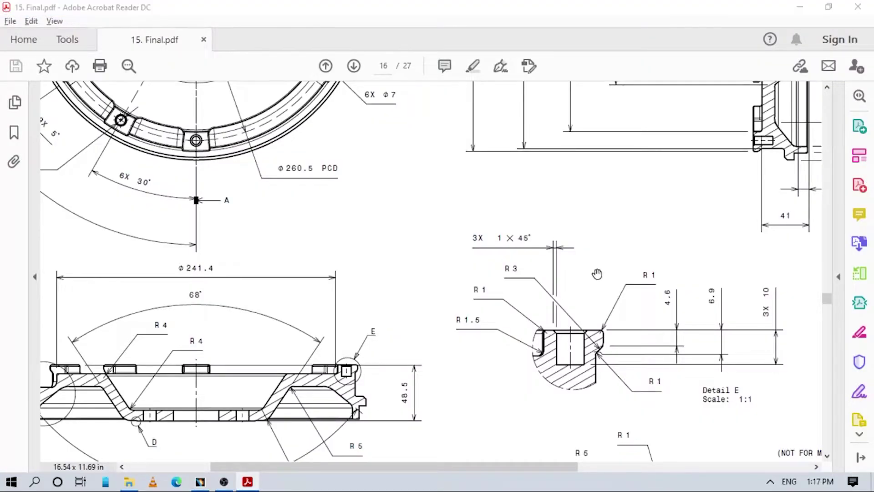
{"action": "key", "text": "alt+Tab"}
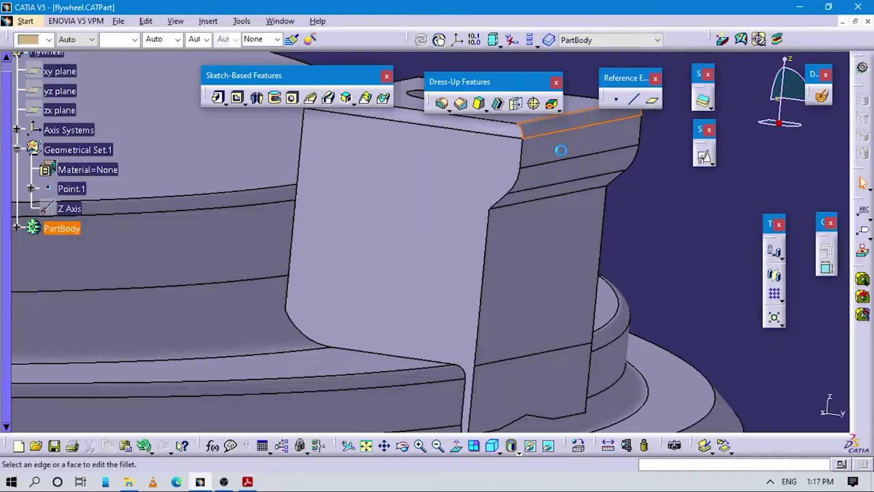
{"action": "left_click", "coordinate": [520, 206]}
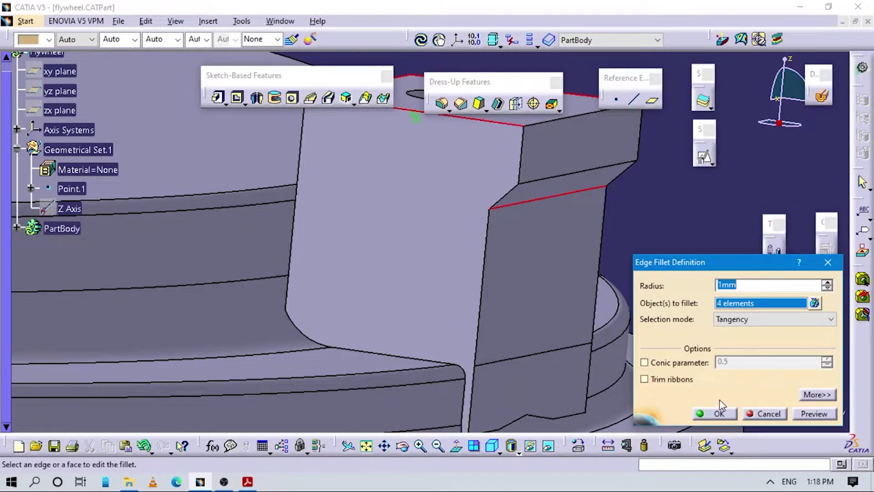
{"action": "left_click", "coordinate": [719, 414]}
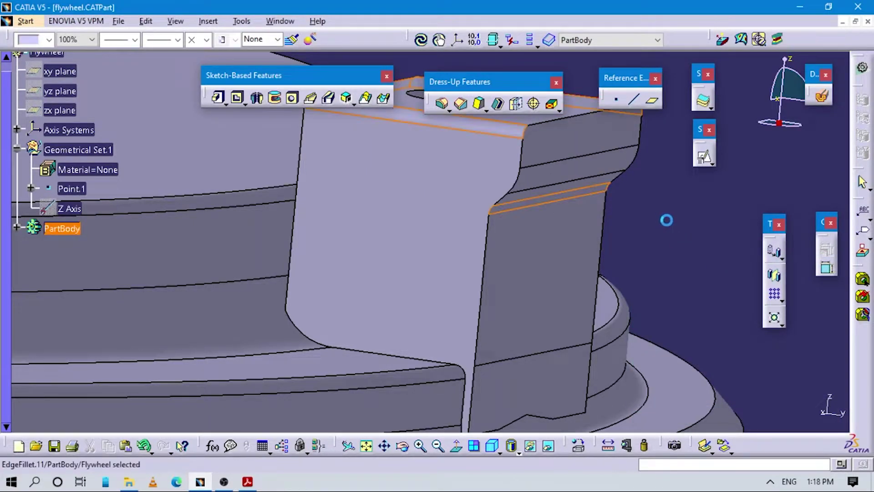
Look up the support's corner radius in the drawing and start an edge fillet on its side with a 5 mm radius
{"action": "key", "text": "alt+Tab"}
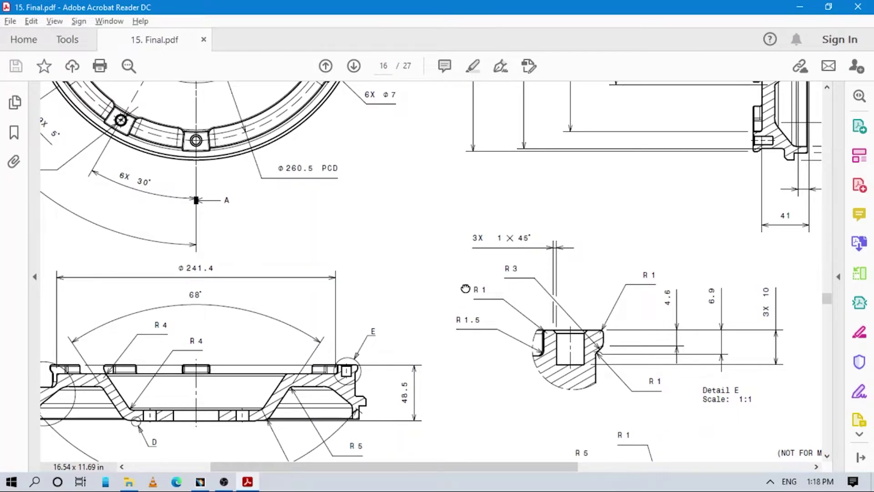
{"action": "left_click_drag", "start_coordinate": [466, 288], "coordinate": [448, 400]}
{"action": "left_click_drag", "start_coordinate": [352, 338], "coordinate": [514, 336]}
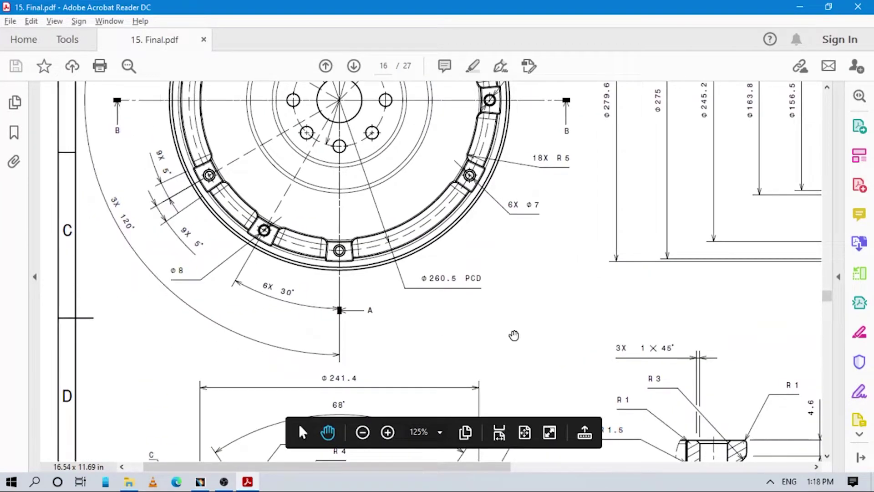
{"action": "scroll", "coordinate": [524, 310], "scroll_direction": "up", "scroll_amount": 2}
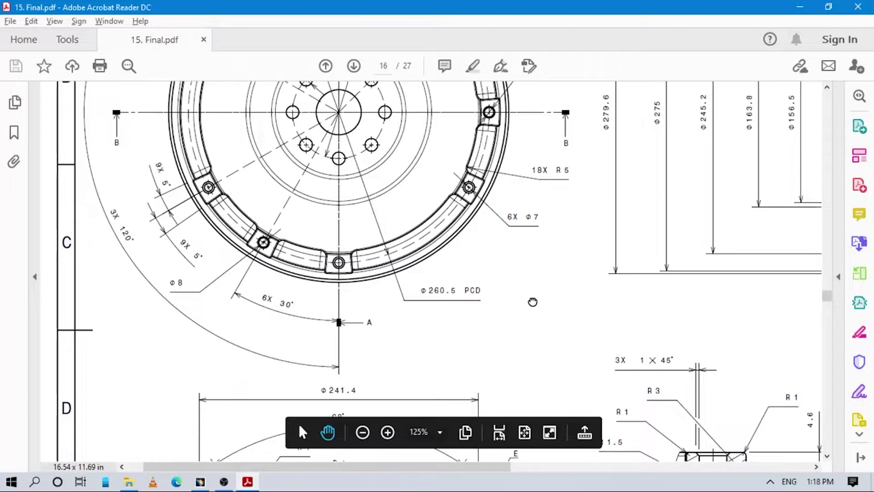
{"action": "left_click_drag", "start_coordinate": [530, 316], "coordinate": [515, 322]}
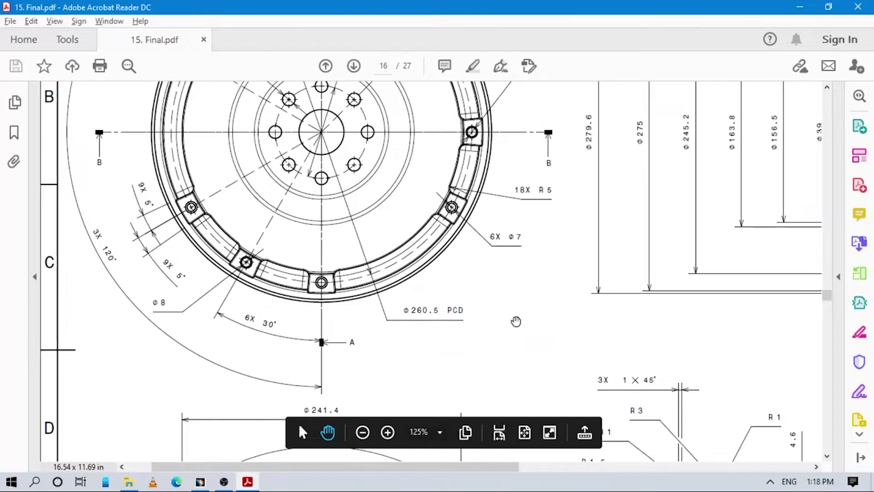
{"action": "key", "text": "alt+Tab"}
{"action": "middle_click_drag", "start_coordinate": [558, 294], "coordinate": [380, 249]}
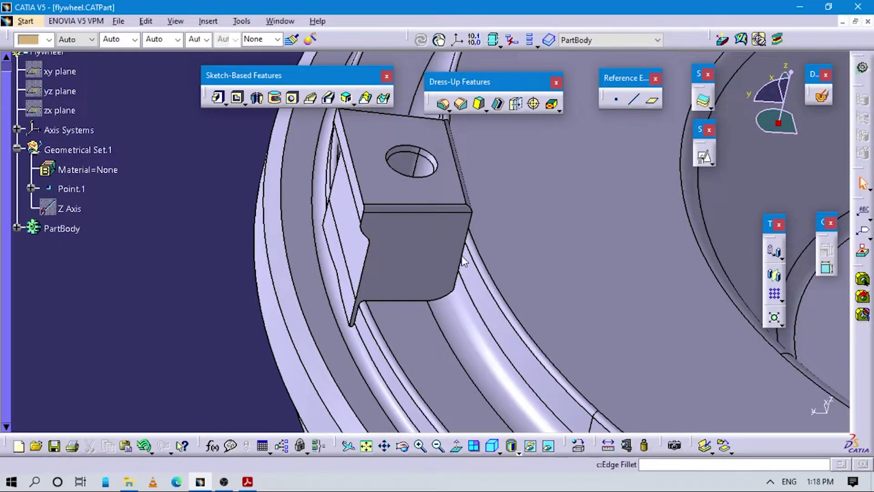
{"action": "left_click", "coordinate": [442, 104]}
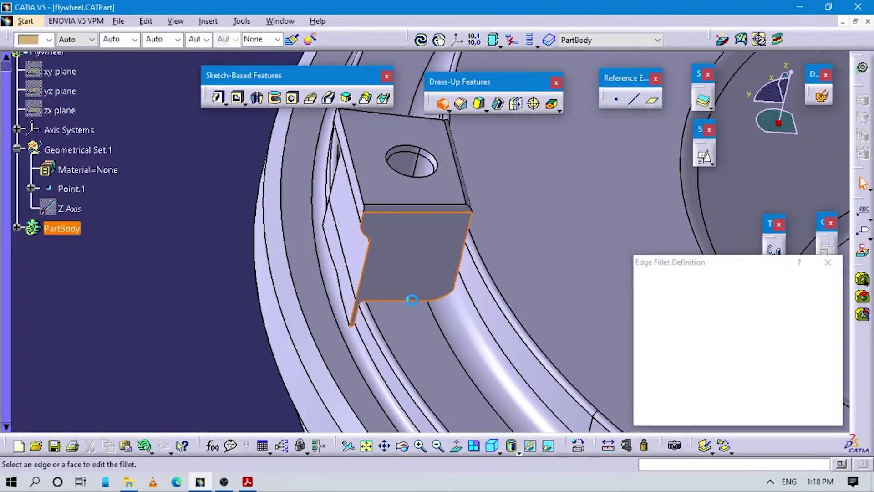
{"action": "left_click", "coordinate": [408, 301]}
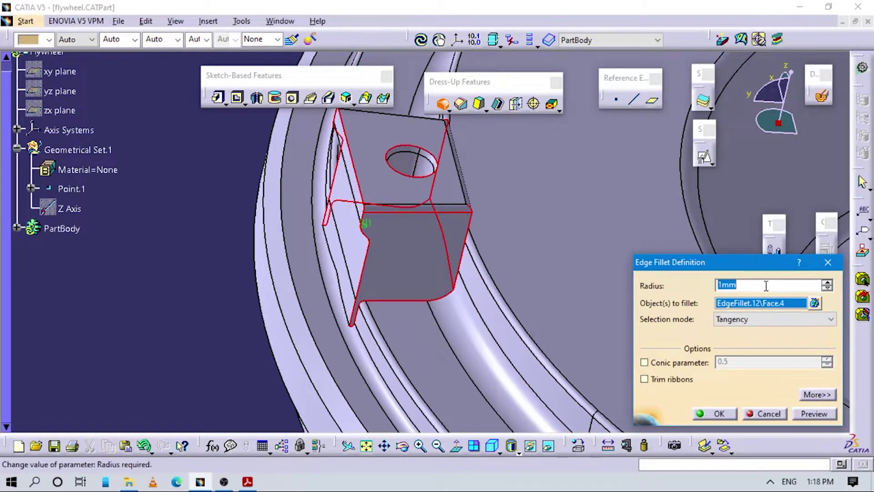
{"action": "type", "text": "5"}
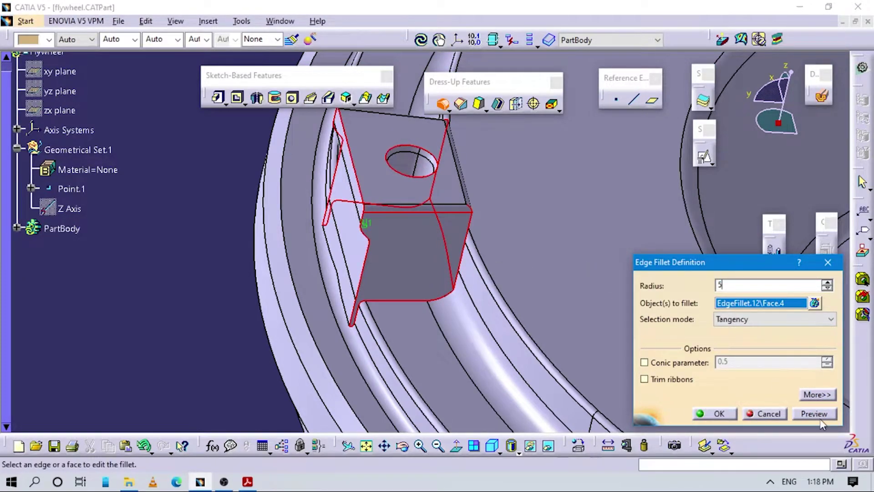
Remove the wrongly picked side faces from the fillet's objects
{"action": "left_click", "coordinate": [814, 303]}
{"action": "left_click", "coordinate": [759, 339]}
{"action": "left_click", "coordinate": [759, 390]}
{"action": "middle_click_drag", "start_coordinate": [387, 346], "coordinate": [359, 311]}
{"action": "left_click", "coordinate": [364, 362]}
{"action": "left_click", "coordinate": [796, 317]}
{"action": "left_click", "coordinate": [815, 303]}
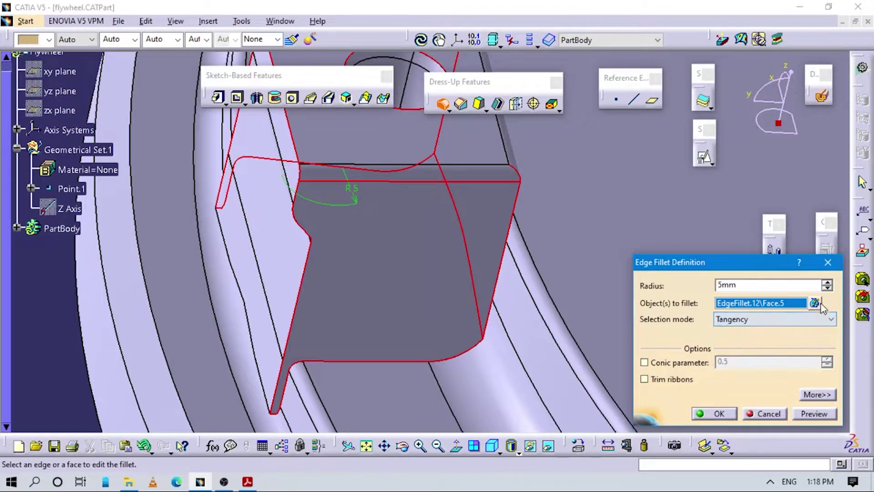
{"action": "left_click", "coordinate": [815, 303]}
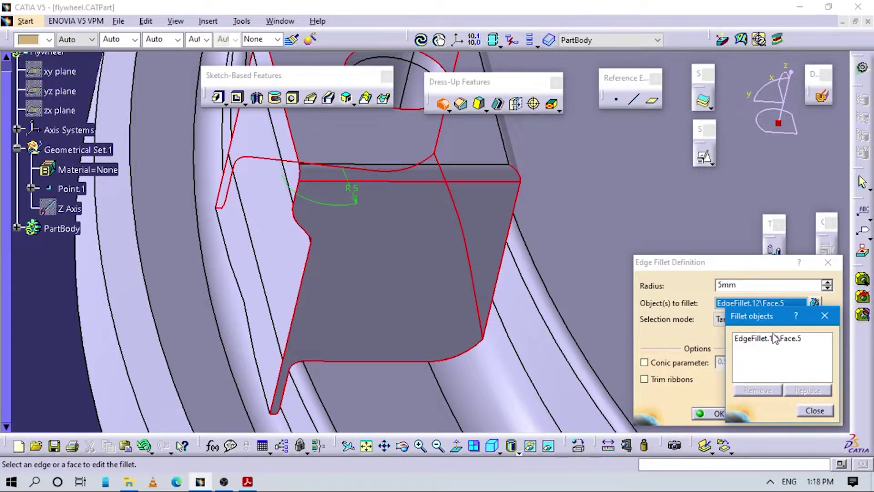
{"action": "left_click", "coordinate": [762, 390]}
{"action": "middle_click_drag", "start_coordinate": [382, 320], "coordinate": [384, 294]}
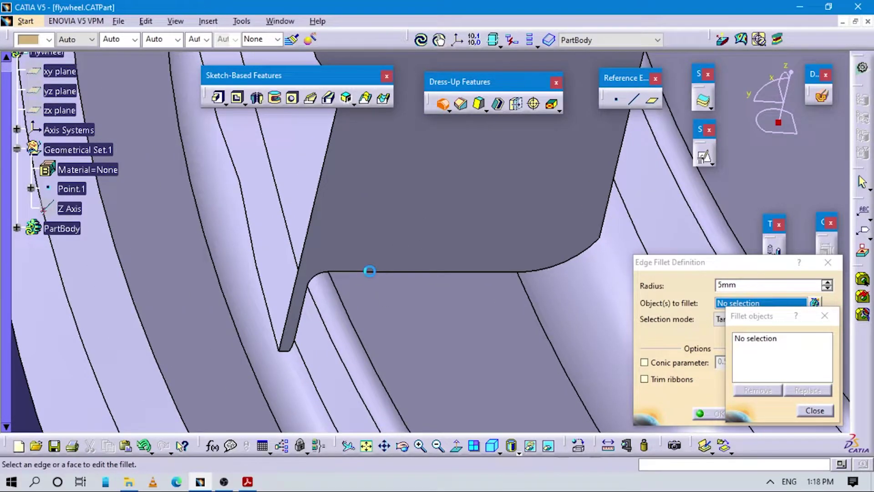
Select the edge where the support's side meets the flywheel, preview the 5 mm fillet and create it
{"action": "left_click", "coordinate": [373, 272]}
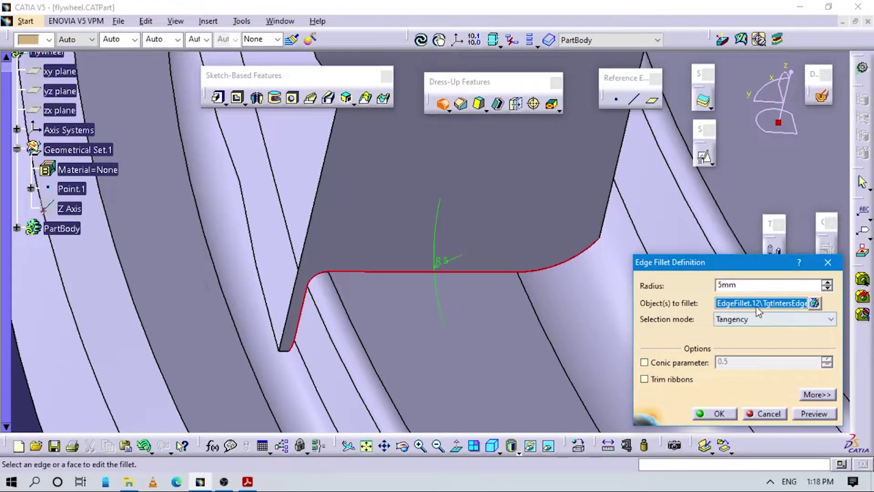
{"action": "left_click", "coordinate": [815, 414]}
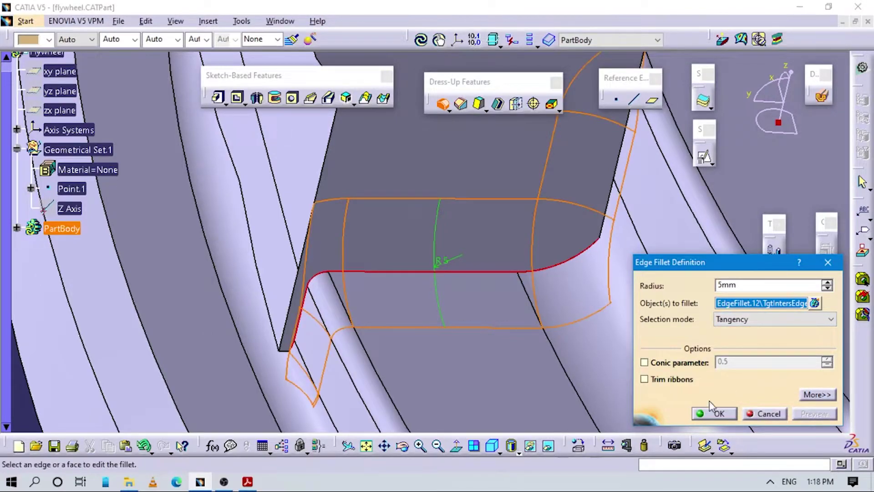
{"action": "left_click", "coordinate": [711, 417]}
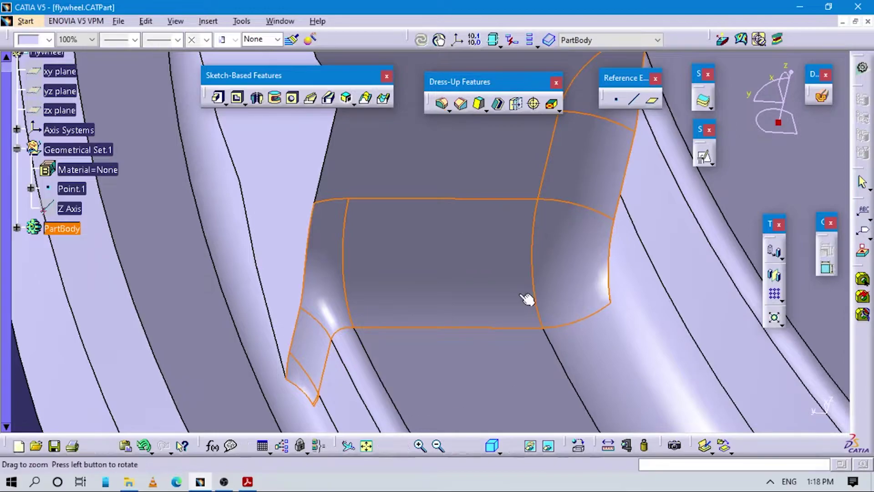
Edit the 5 mm fillet to include the matching base edge on the support's opposite side, discarding the wrongly picked face
{"action": "middle_click_drag", "start_coordinate": [514, 275], "coordinate": [526, 318]}
{"action": "middle_click_drag", "start_coordinate": [449, 235], "coordinate": [348, 149]}
{"action": "double_click", "coordinate": [438, 256]}
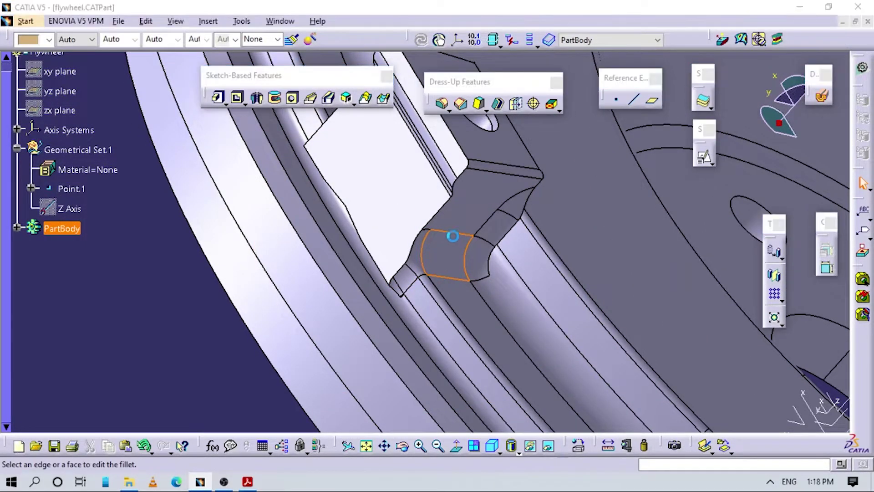
{"action": "middle_click_drag", "start_coordinate": [390, 233], "coordinate": [355, 271]}
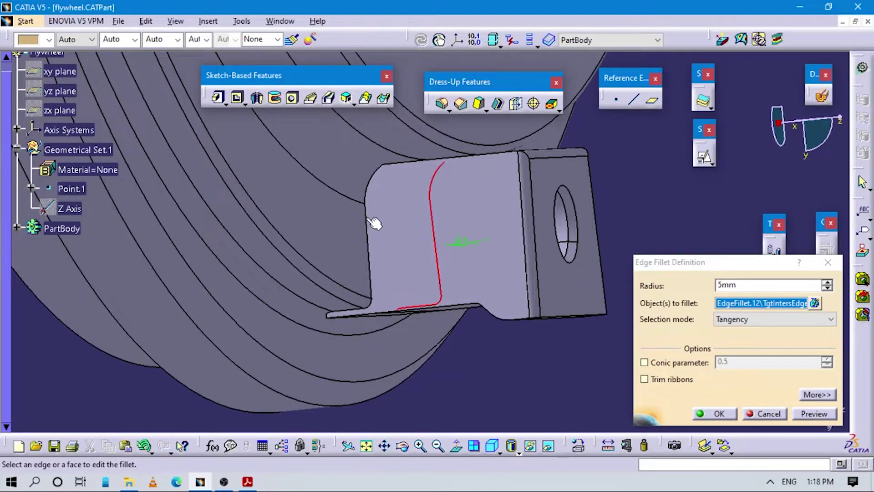
{"action": "left_click", "coordinate": [526, 230]}
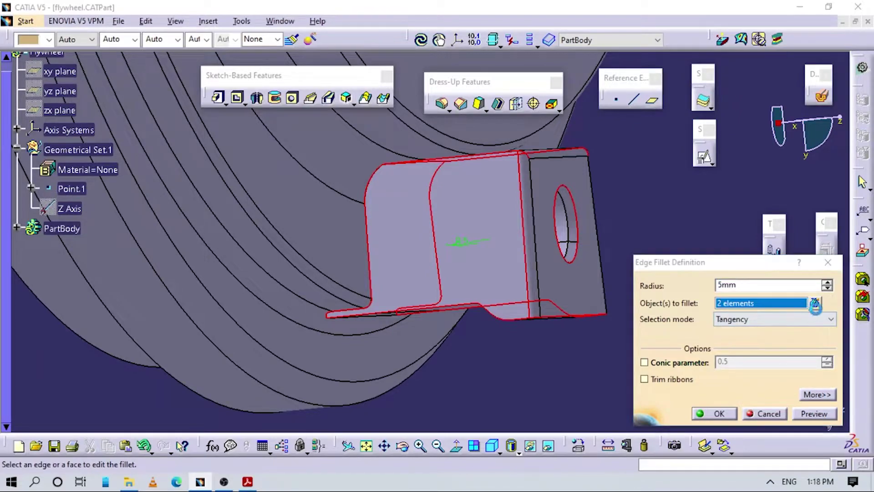
{"action": "left_click", "coordinate": [815, 302]}
{"action": "left_click", "coordinate": [768, 348]}
{"action": "middle_click_drag", "start_coordinate": [345, 242], "coordinate": [293, 204]}
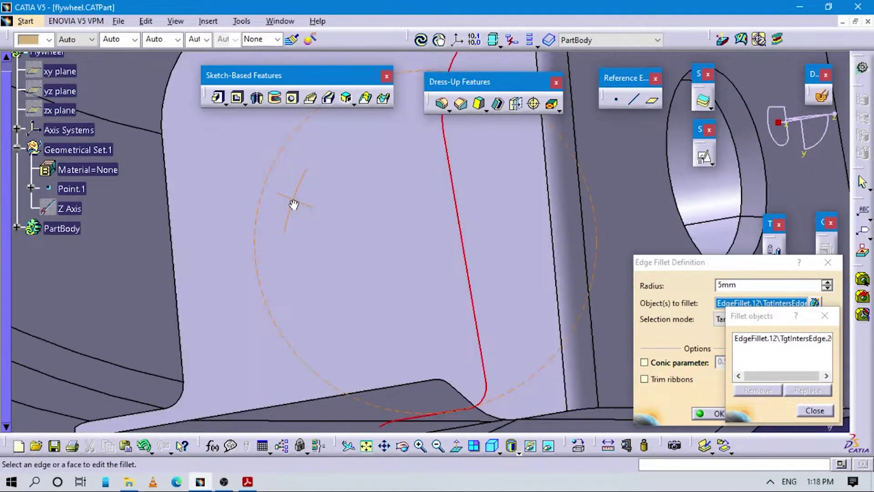
{"action": "left_click", "coordinate": [169, 211]}
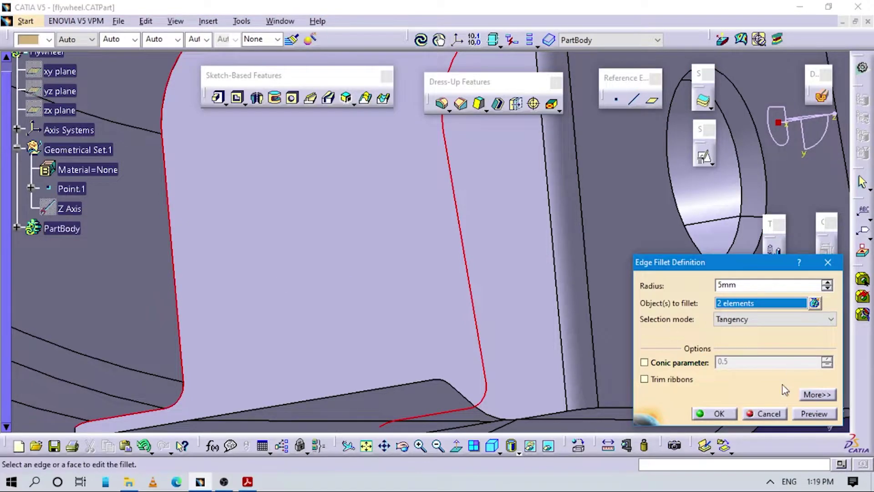
{"action": "left_click", "coordinate": [719, 413]}
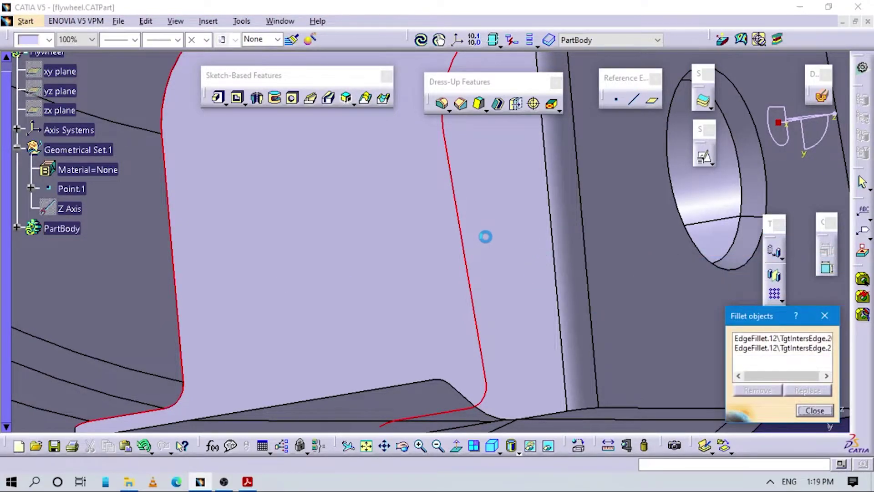
Create a 5 mm edge fillet along the inner base edge where the mounting support meets the flywheel and end the fillet command
{"action": "middle_click_drag", "start_coordinate": [496, 309], "coordinate": [515, 308]}
{"action": "left_click", "coordinate": [211, 370]}
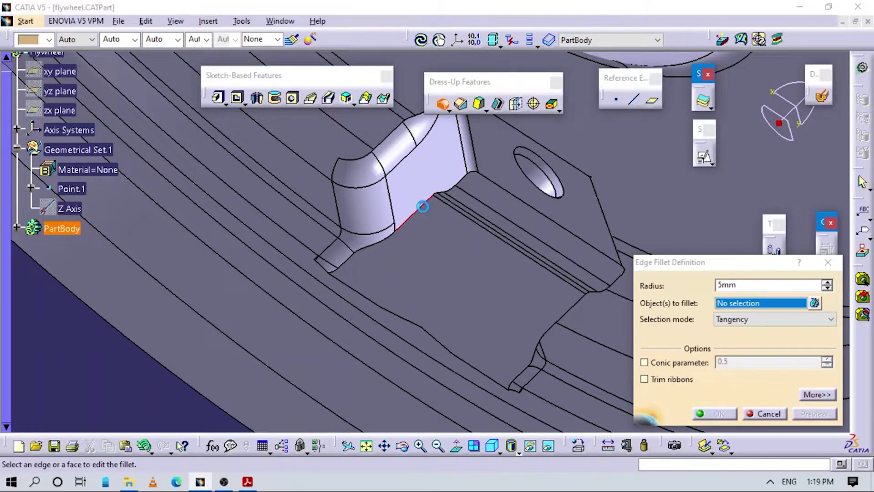
{"action": "key", "text": "Return"}
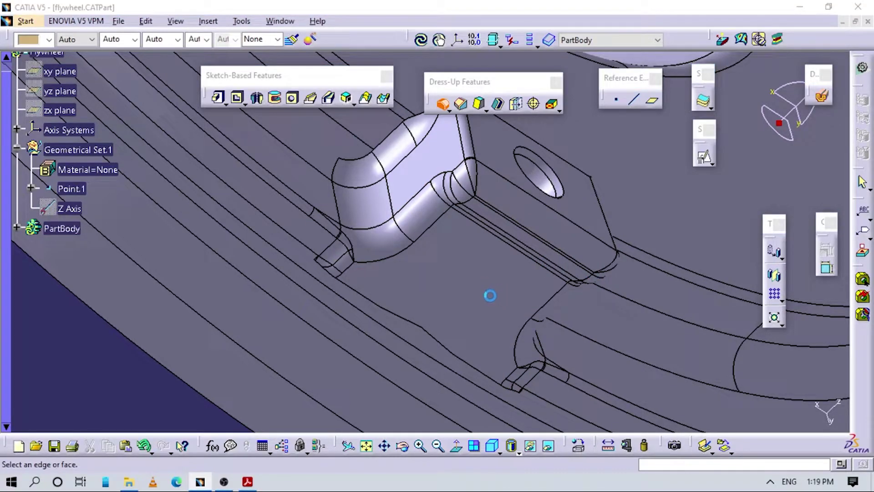
{"action": "left_click", "coordinate": [827, 263]}
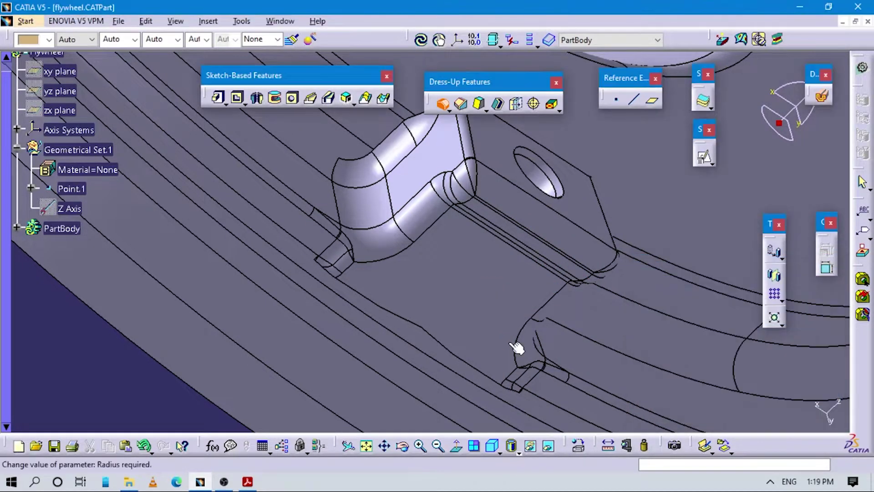
Start a circular pattern and expand the PartBody in the tree down to the mounting support's trim, hole and fillets
{"action": "middle_click_drag", "start_coordinate": [423, 306], "coordinate": [474, 455]}
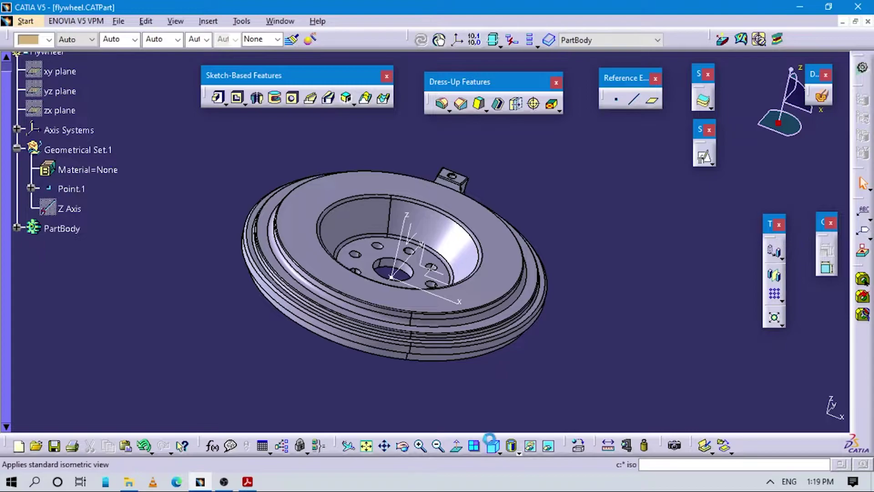
{"action": "left_click", "coordinate": [490, 445]}
{"action": "middle_click_drag", "start_coordinate": [524, 367], "coordinate": [522, 269]}
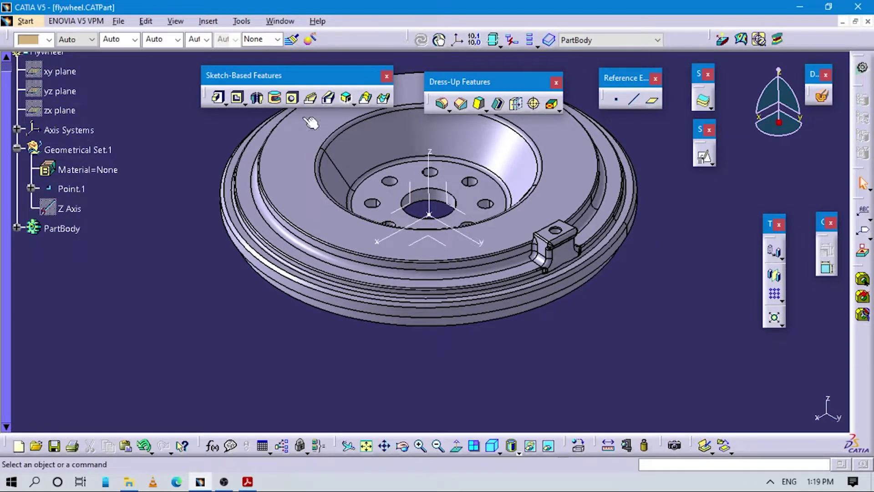
{"action": "middle_click_drag", "start_coordinate": [529, 302], "coordinate": [435, 264]}
{"action": "left_click", "coordinate": [783, 300]}
{"action": "left_click", "coordinate": [783, 300]}
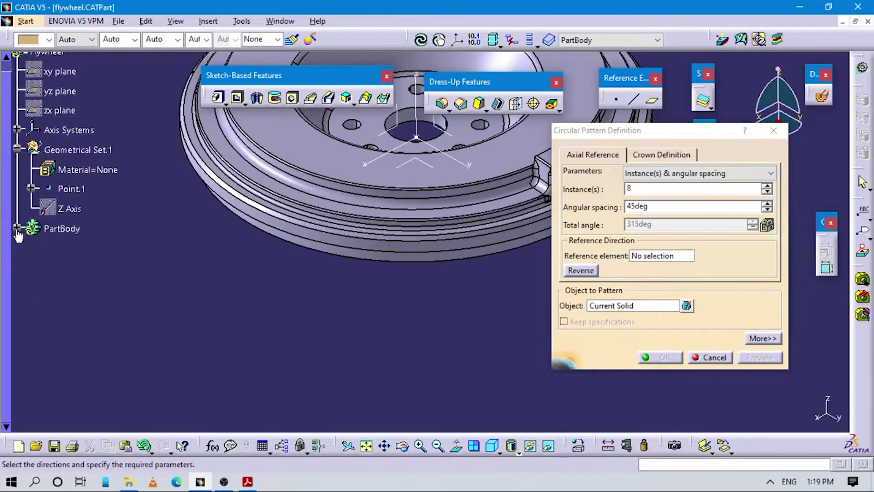
{"action": "left_click", "coordinate": [17, 230]}
{"action": "scroll", "coordinate": [99, 304], "scroll_direction": "down", "scroll_amount": 4}
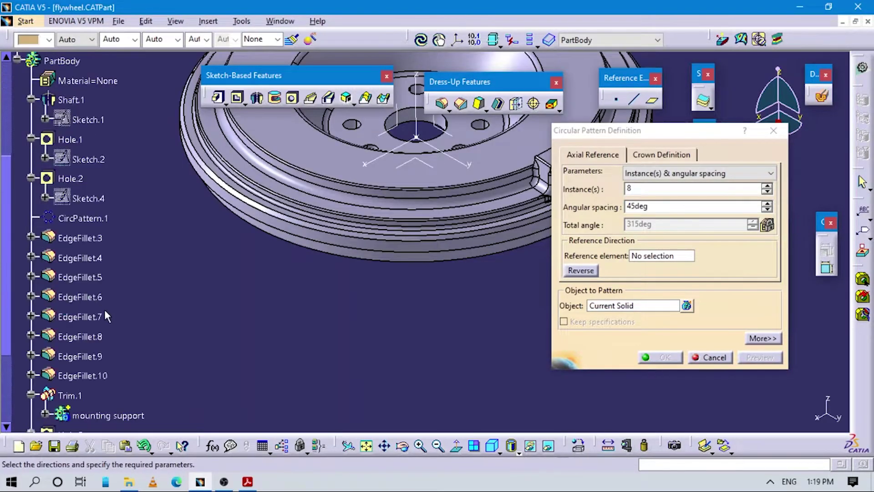
{"action": "scroll", "coordinate": [101, 325], "scroll_direction": "down", "scroll_amount": 5}
{"action": "scroll", "coordinate": [89, 259], "scroll_direction": "up", "scroll_amount": 1}
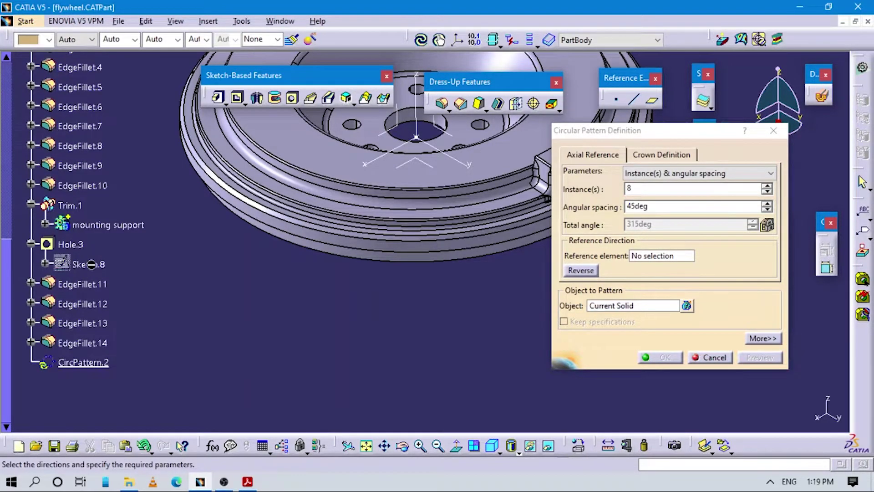
Try to set the mounting support and its trim feature as the circular pattern's object, and cancel the pattern
{"action": "middle_click_drag", "start_coordinate": [405, 308], "coordinate": [397, 242]}
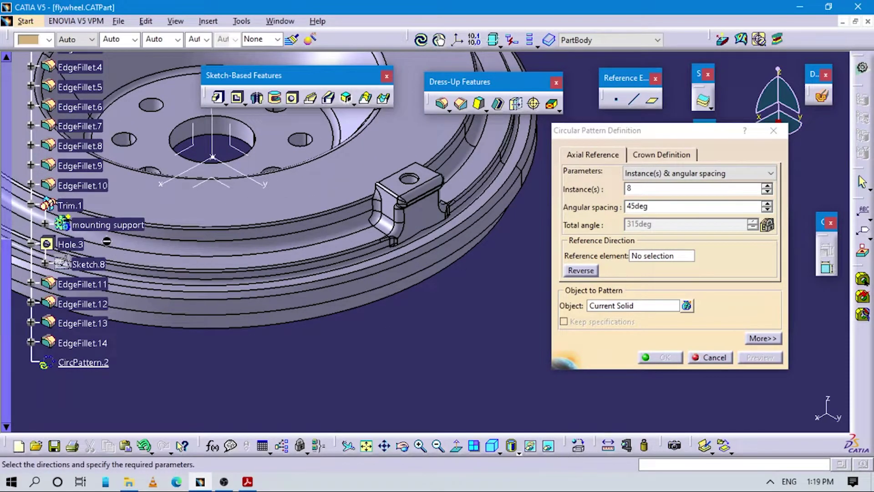
{"action": "left_click", "coordinate": [108, 225]}
{"action": "middle_click_drag", "start_coordinate": [158, 342], "coordinate": [275, 319]}
{"action": "left_click", "coordinate": [611, 305]}
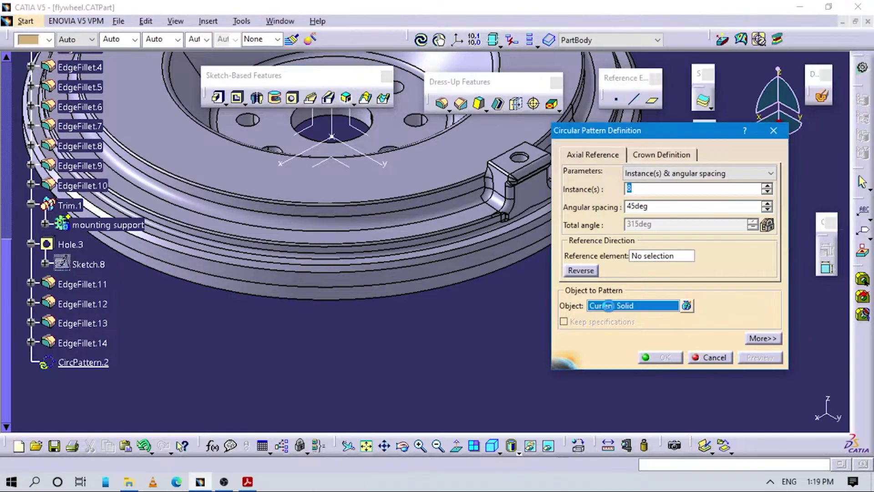
{"action": "left_click", "coordinate": [78, 209]}
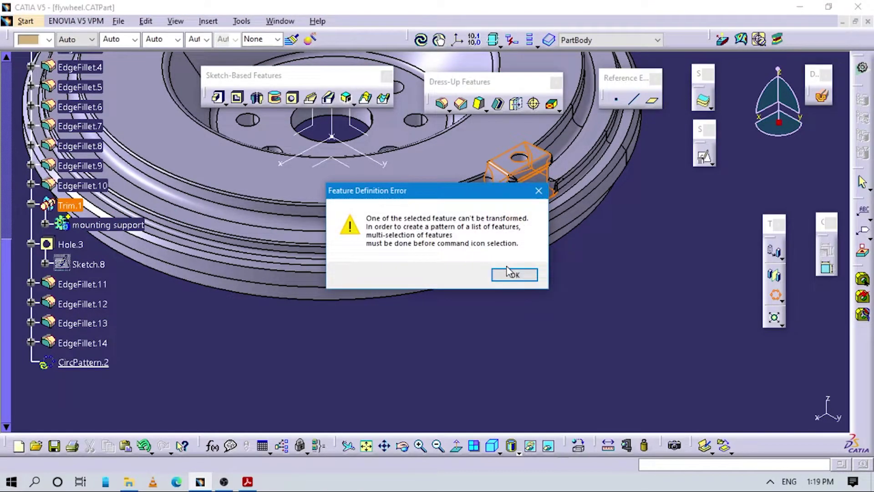
{"action": "left_click", "coordinate": [509, 272]}
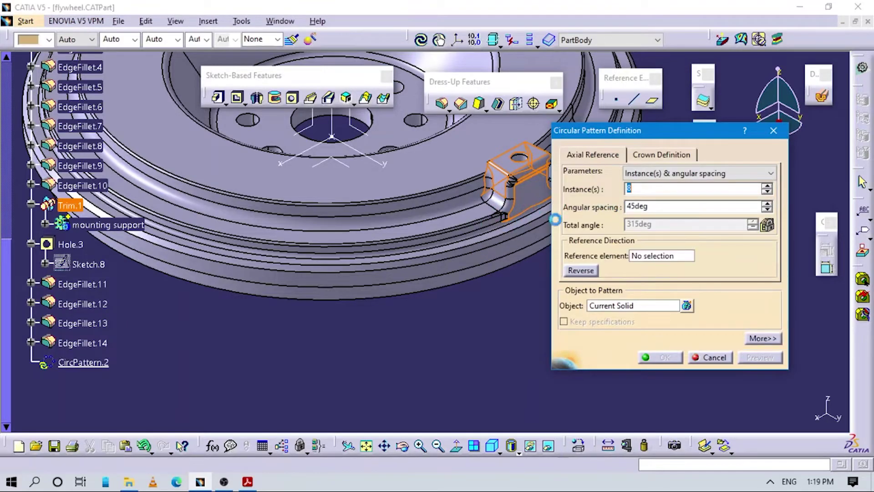
{"action": "left_click", "coordinate": [774, 131]}
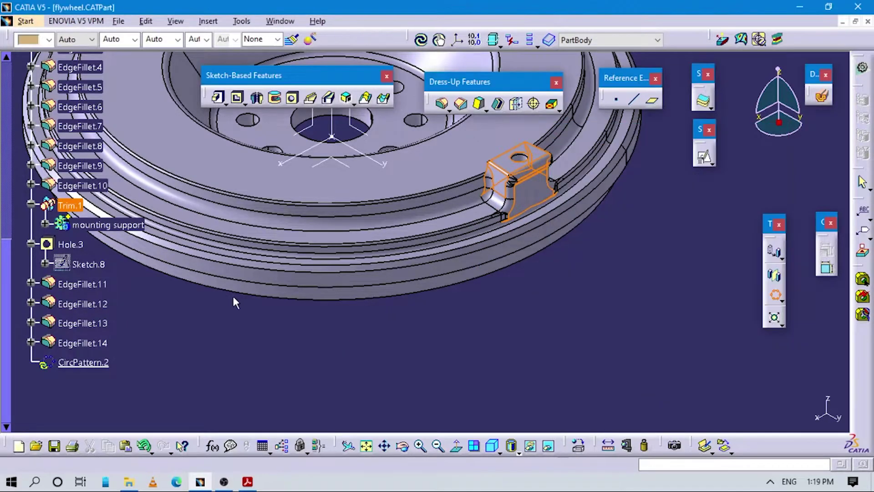
Define the mounting support body as the in-work object
{"action": "left_click", "coordinate": [91, 225]}
{"action": "right_click", "coordinate": [92, 225]}
{"action": "left_click", "coordinate": [150, 301]}
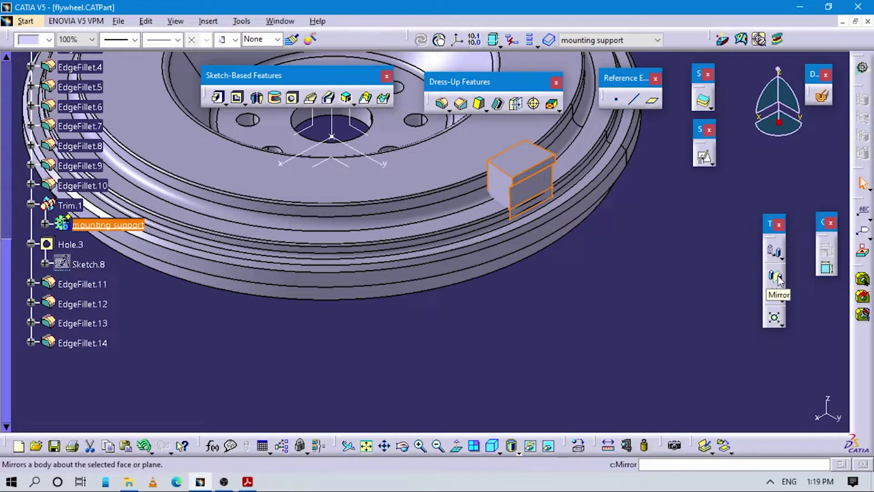
{"action": "left_click", "coordinate": [301, 335]}
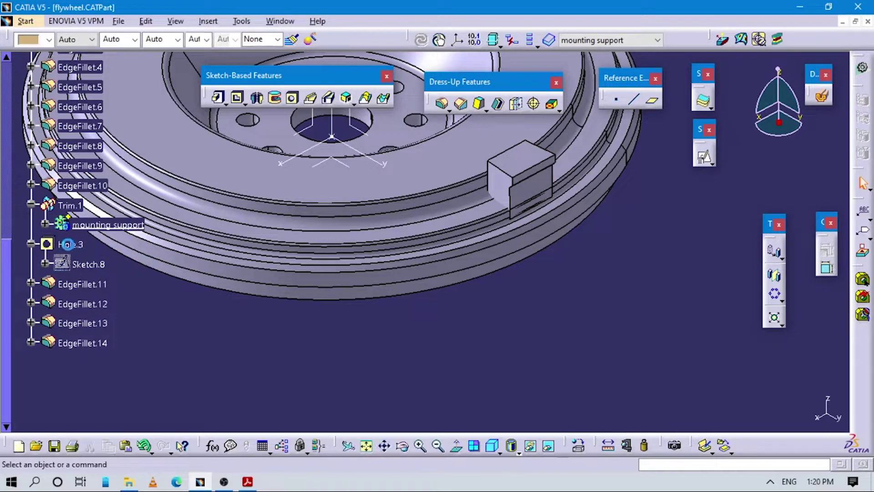
Try to move the support's hole feature from the PartBody into the mounting support body, and dismiss the update diagnosis
{"action": "left_click", "coordinate": [70, 245]}
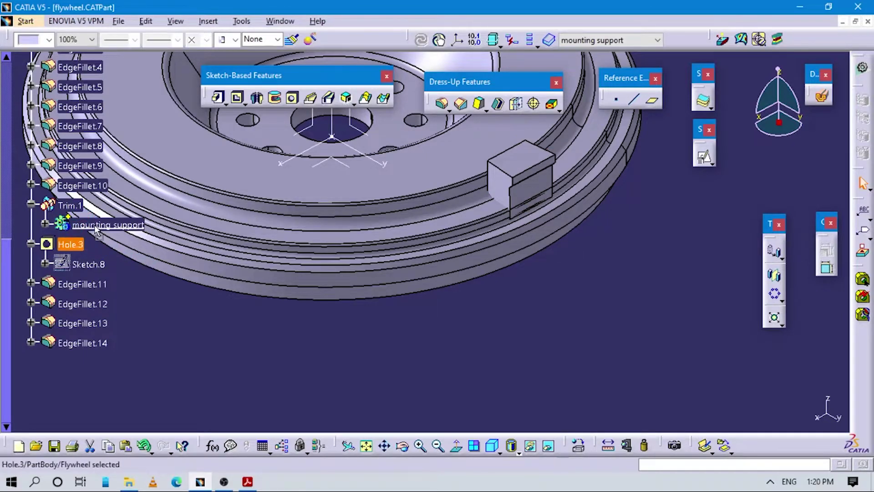
{"action": "left_click_drag", "start_coordinate": [96, 226], "coordinate": [94, 224]}
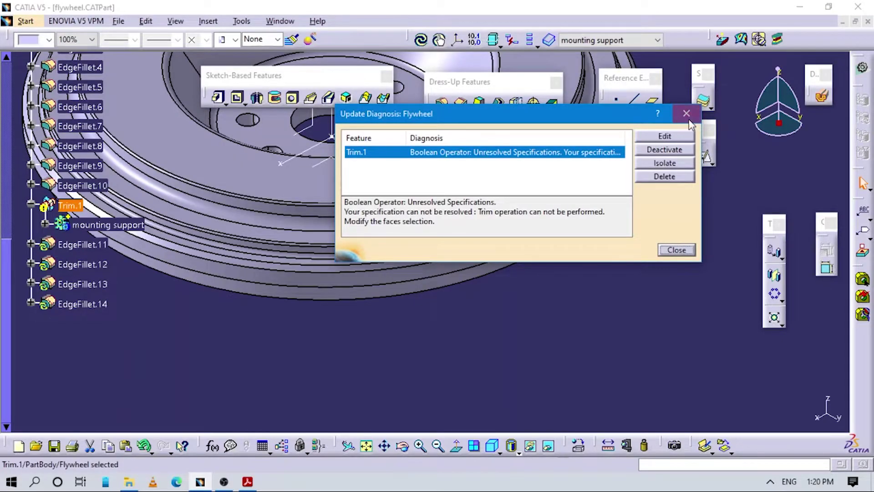
{"action": "left_click", "coordinate": [688, 114]}
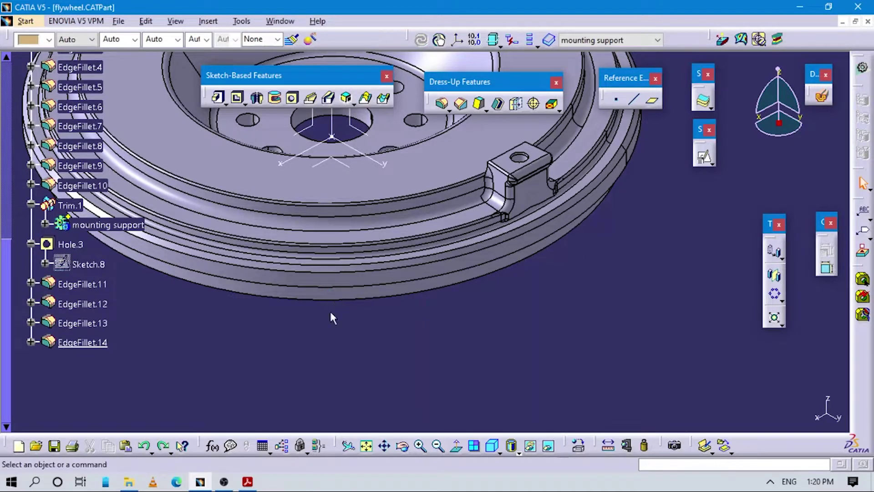
Copy the support's hole feature and paste it into the mounting support body with Paste Special, as specified in Part document
{"action": "middle_click_drag", "start_coordinate": [151, 314], "coordinate": [200, 302]}
{"action": "left_click", "coordinate": [93, 224]}
{"action": "left_click", "coordinate": [115, 236]}
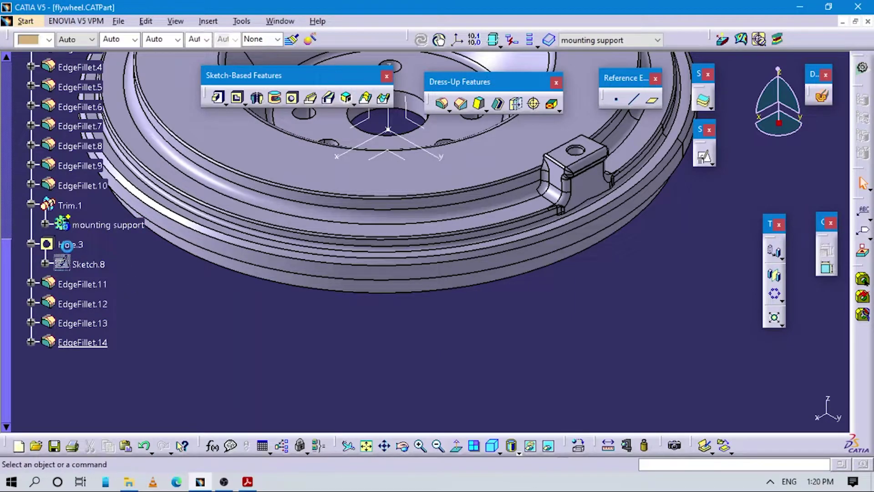
{"action": "right_click", "coordinate": [69, 244]}
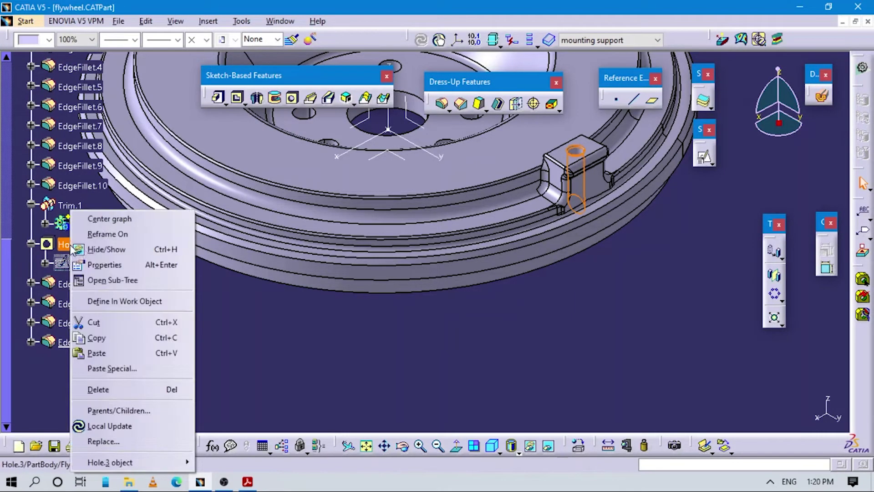
{"action": "left_click", "coordinate": [104, 337]}
{"action": "right_click", "coordinate": [94, 223]}
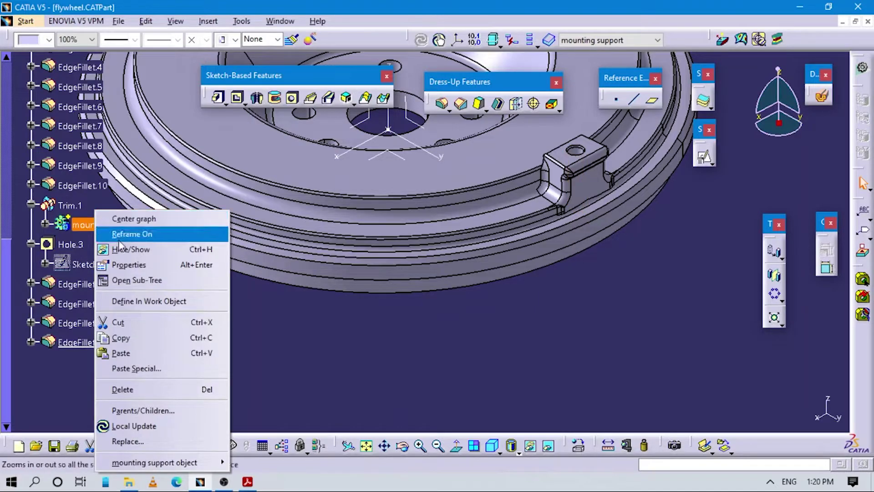
{"action": "left_click", "coordinate": [146, 378]}
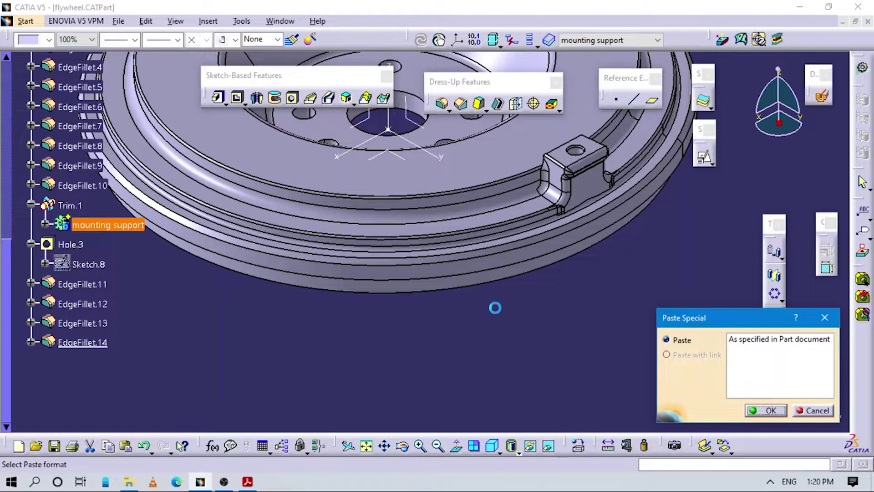
{"action": "key", "text": "Return"}
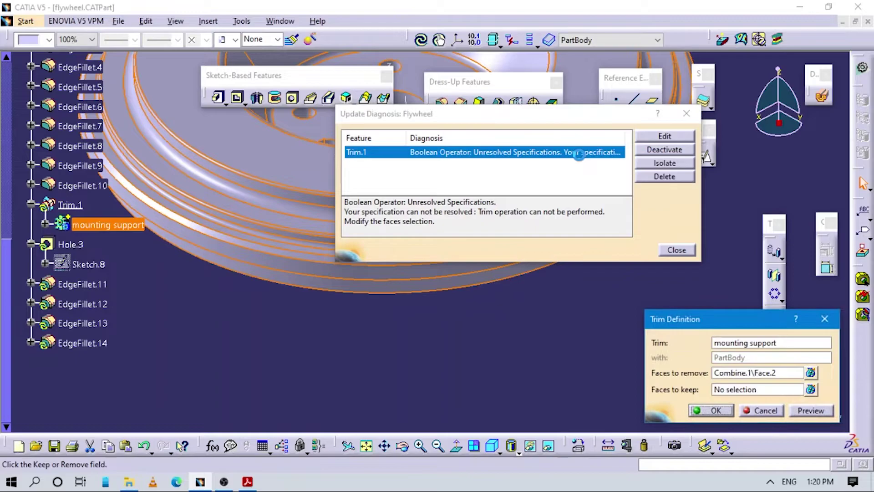
Replace the trim's face to remove with the mounting support's narrow face protruding through the flywheel's underside, and apply the trim
{"action": "middle_click_drag", "start_coordinate": [549, 405], "coordinate": [482, 226]}
{"action": "left_click", "coordinate": [748, 374]}
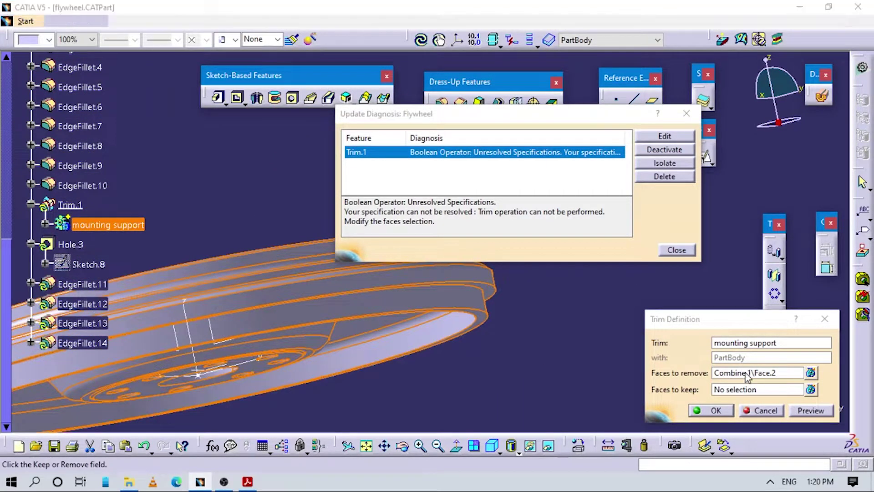
{"action": "middle_click_drag", "start_coordinate": [419, 363], "coordinate": [326, 323]}
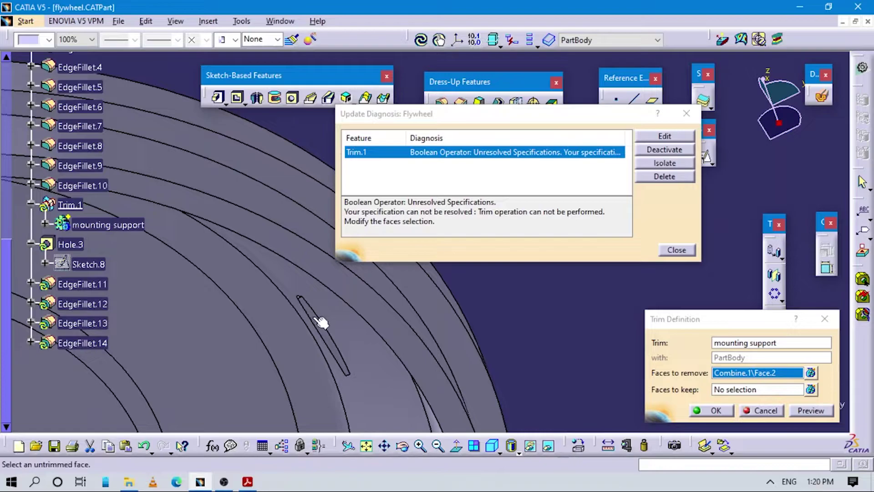
{"action": "left_click", "coordinate": [322, 322]}
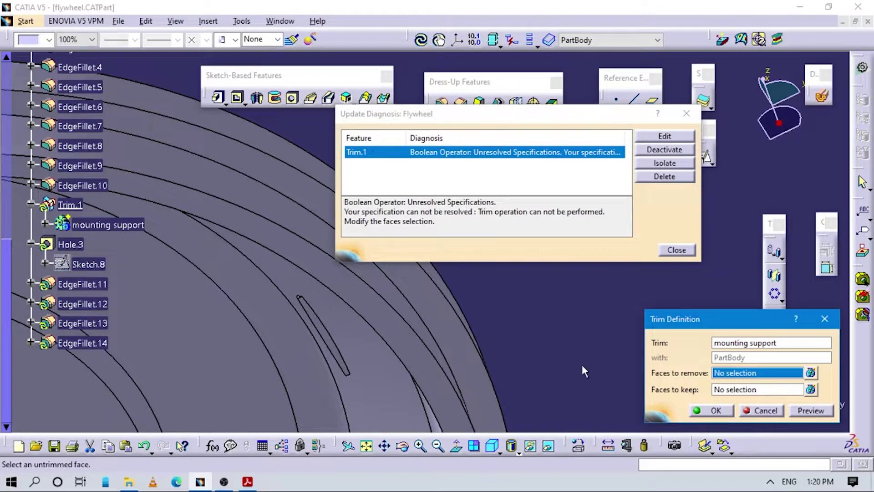
{"action": "left_click", "coordinate": [320, 325]}
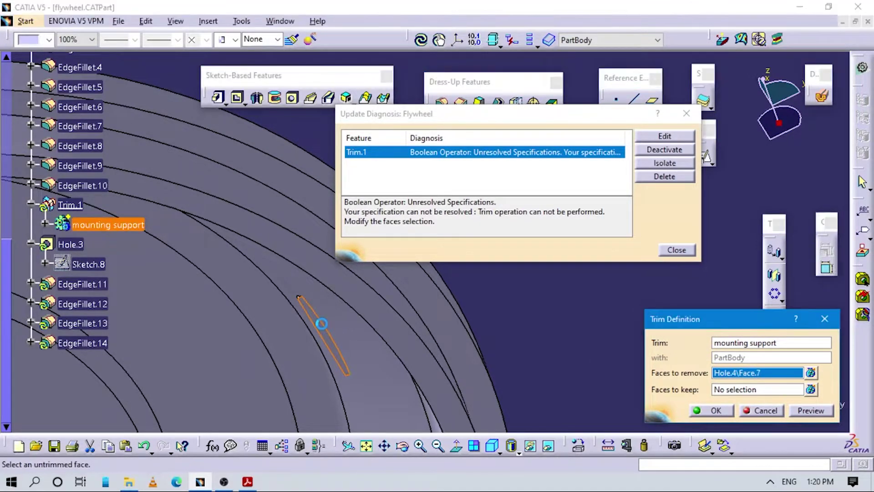
{"action": "left_click", "coordinate": [724, 414]}
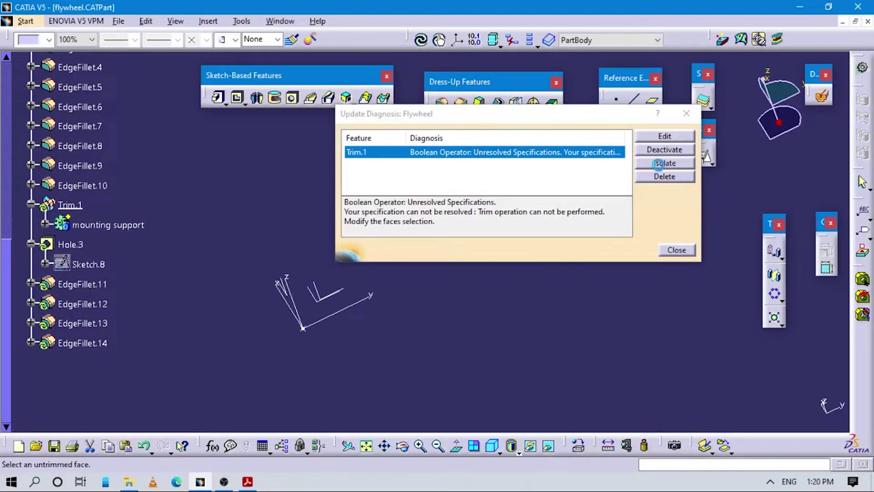
Dismiss the update diagnosis and undo the trim edit and the pasted hole
{"action": "left_click", "coordinate": [685, 119]}
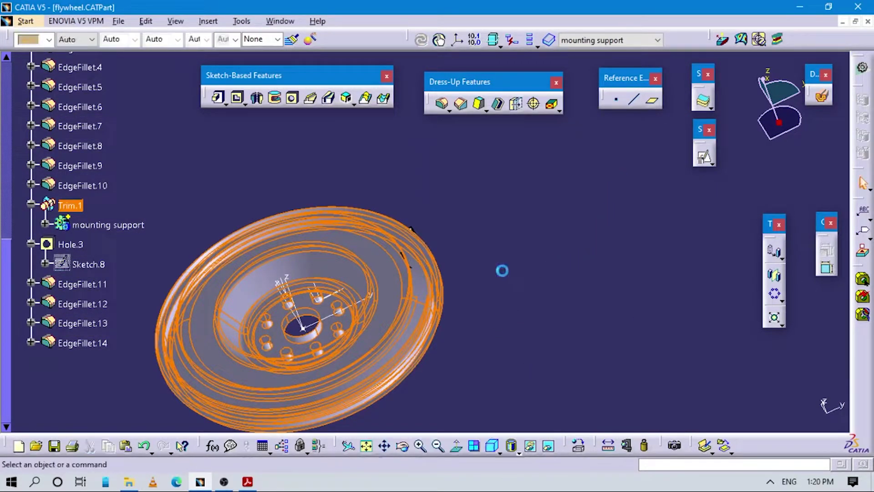
{"action": "left_click", "coordinate": [502, 270]}
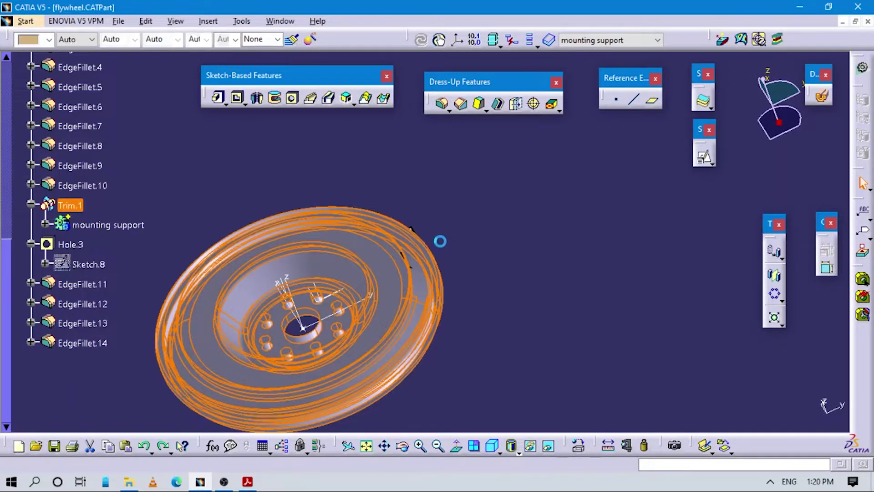
{"action": "middle_click_drag", "start_coordinate": [448, 225], "coordinate": [408, 259]}
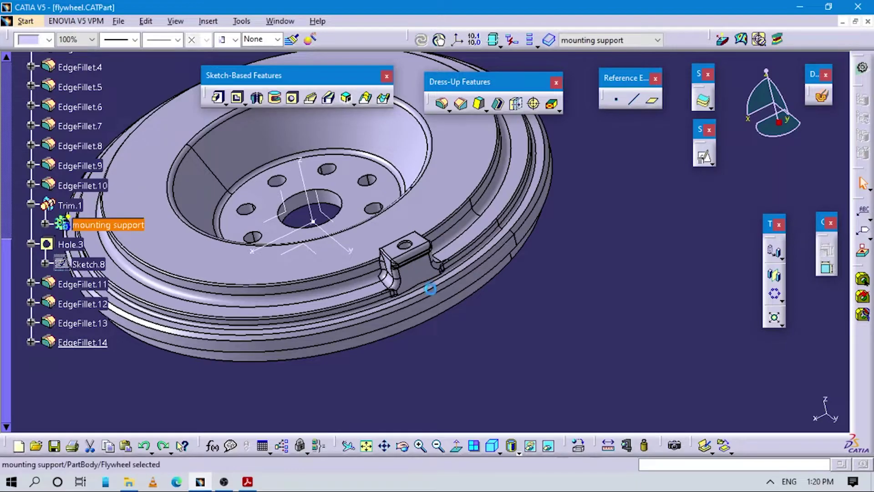
Start a circular pattern with the mounting support body as the object to pattern
{"action": "middle_click_drag", "start_coordinate": [435, 331], "coordinate": [499, 359]}
{"action": "middle_click_drag", "start_coordinate": [519, 327], "coordinate": [500, 343]}
{"action": "left_click", "coordinate": [775, 294]}
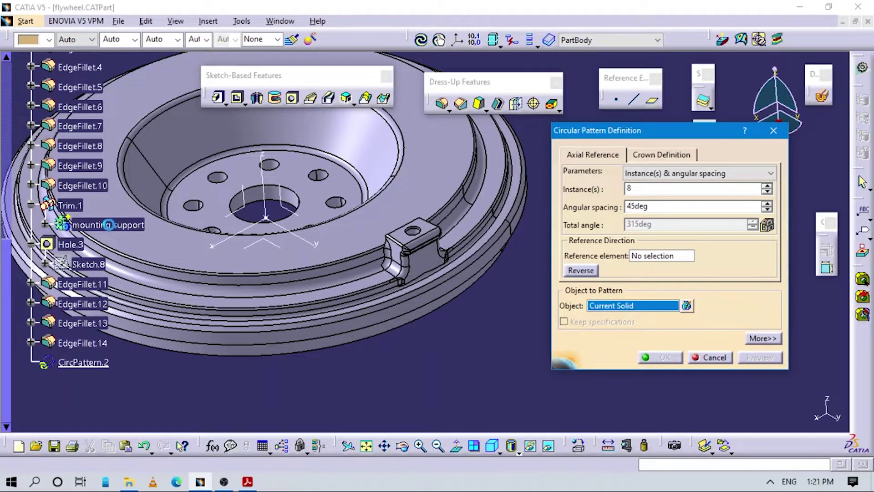
{"action": "left_click", "coordinate": [116, 225]}
{"action": "middle_click_drag", "start_coordinate": [466, 295], "coordinate": [469, 343]}
{"action": "middle_click_drag", "start_coordinate": [382, 296], "coordinate": [422, 309]}
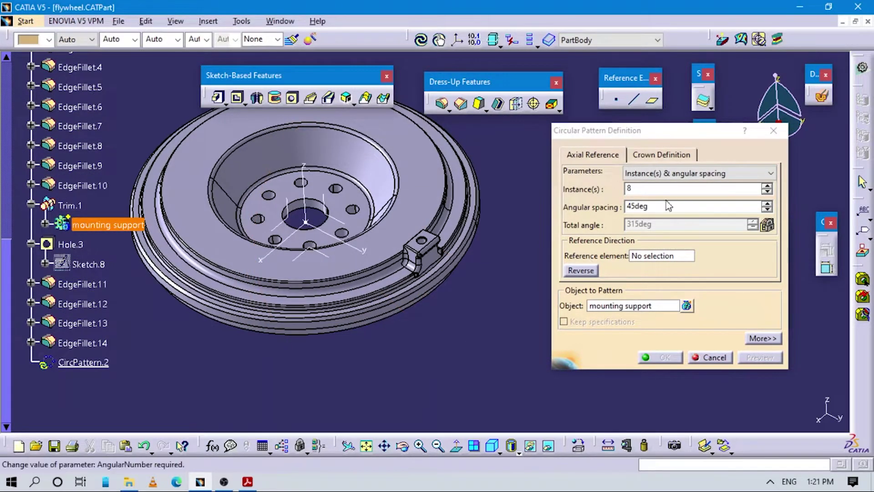
Check the support spacing in the PDF drawing and define the pattern by instances and angular spacing, 30 deg around the Z axis
{"action": "left_click_drag", "start_coordinate": [654, 188], "coordinate": [500, 174]}
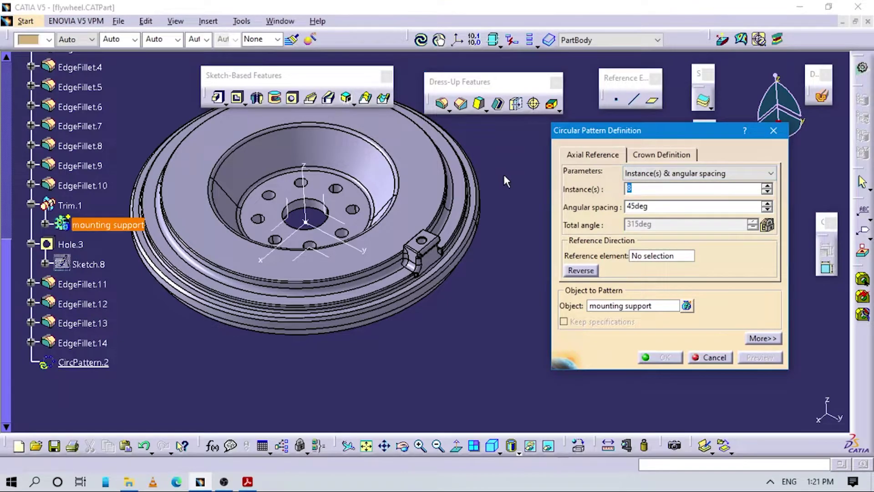
{"action": "key", "text": "alt+Tab"}
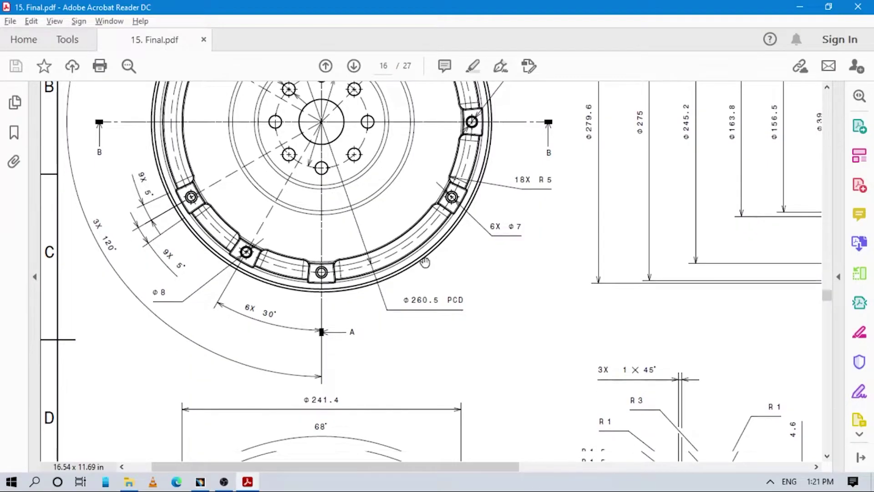
{"action": "scroll", "coordinate": [428, 243], "scroll_direction": "up", "scroll_amount": 3}
{"action": "scroll", "coordinate": [428, 242], "scroll_direction": "up", "scroll_amount": 3}
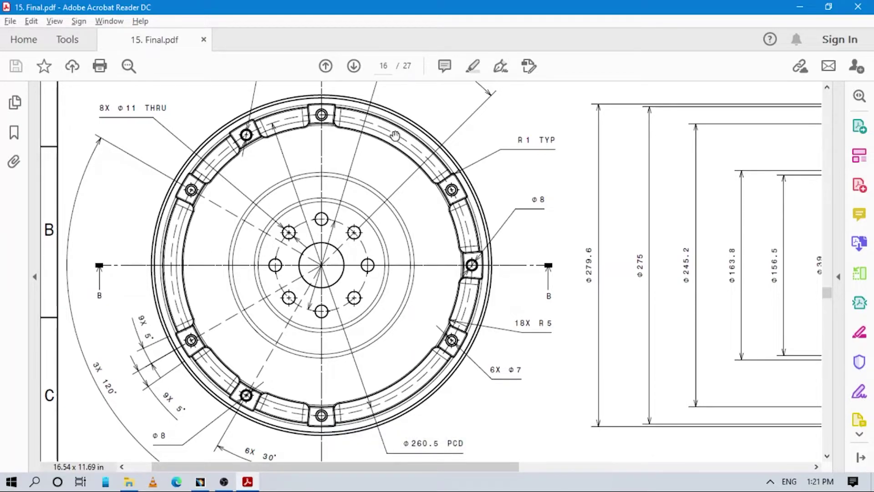
{"action": "key", "text": "alt+Tab"}
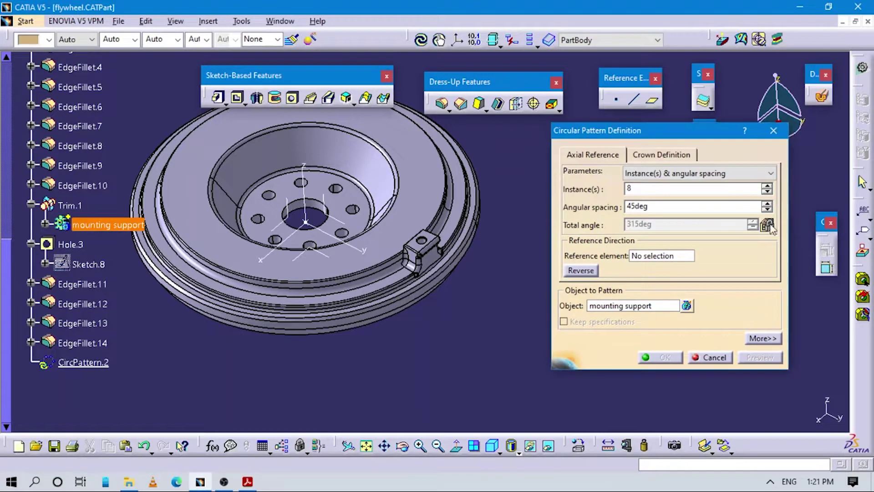
{"action": "left_click", "coordinate": [657, 175]}
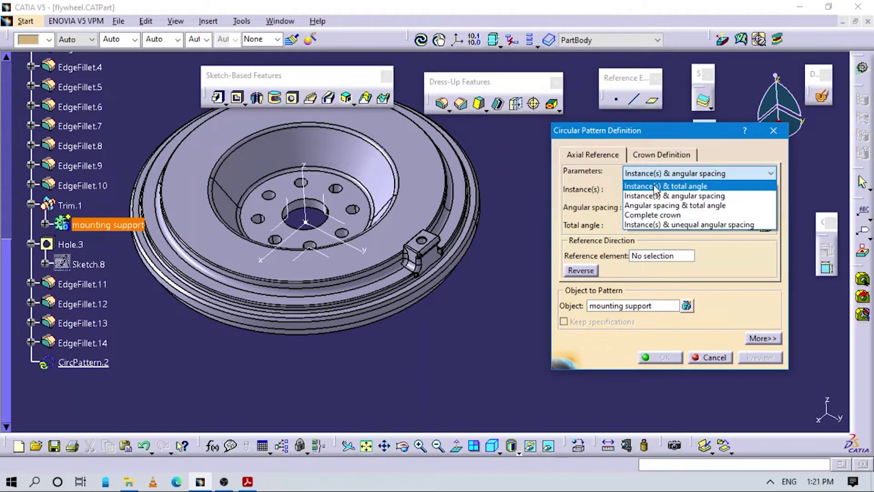
{"action": "left_click", "coordinate": [657, 187]}
{"action": "left_click", "coordinate": [658, 173]}
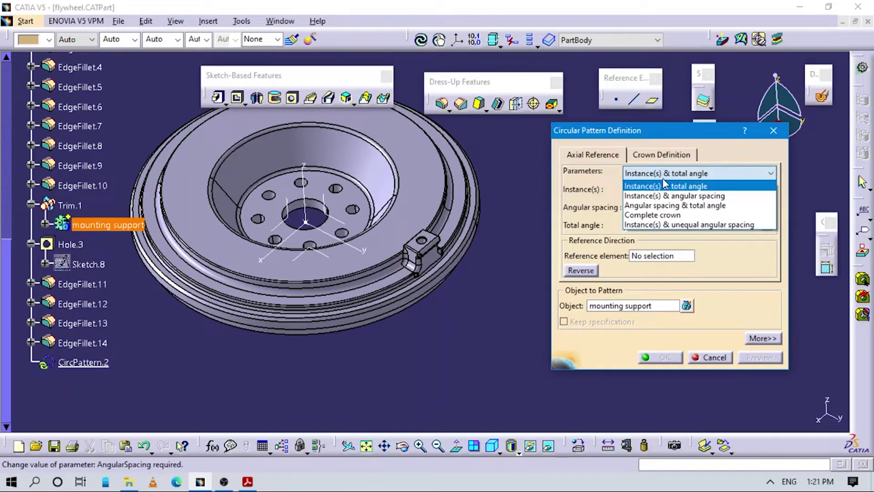
{"action": "left_click", "coordinate": [661, 195]}
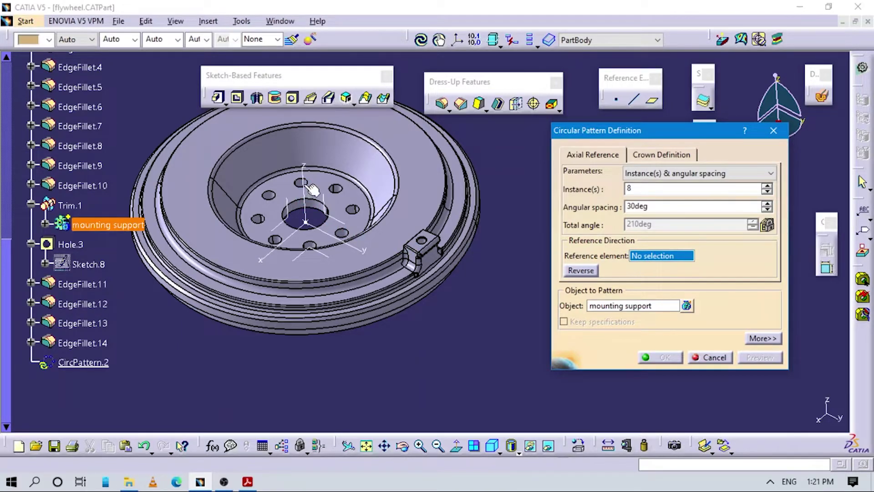
{"action": "left_click", "coordinate": [492, 446]}
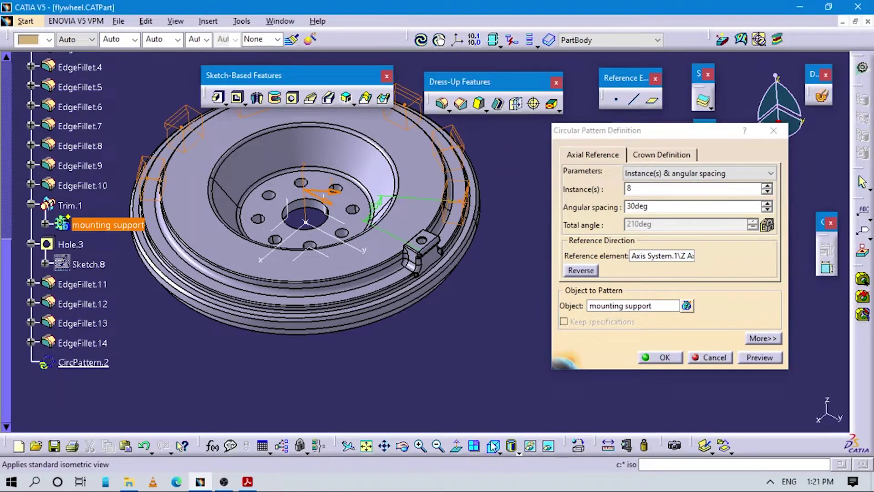
Set the mounting support pattern to 12 instances
{"action": "middle_click_drag", "start_coordinate": [415, 340], "coordinate": [324, 421]}
{"action": "middle_click_drag", "start_coordinate": [468, 186], "coordinate": [441, 307]}
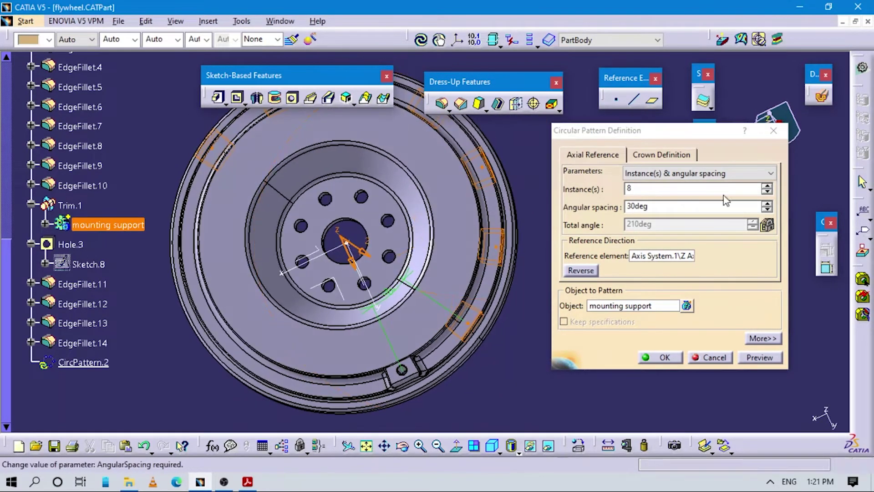
{"action": "left_click", "coordinate": [768, 186]}
{"action": "left_click", "coordinate": [768, 186]}
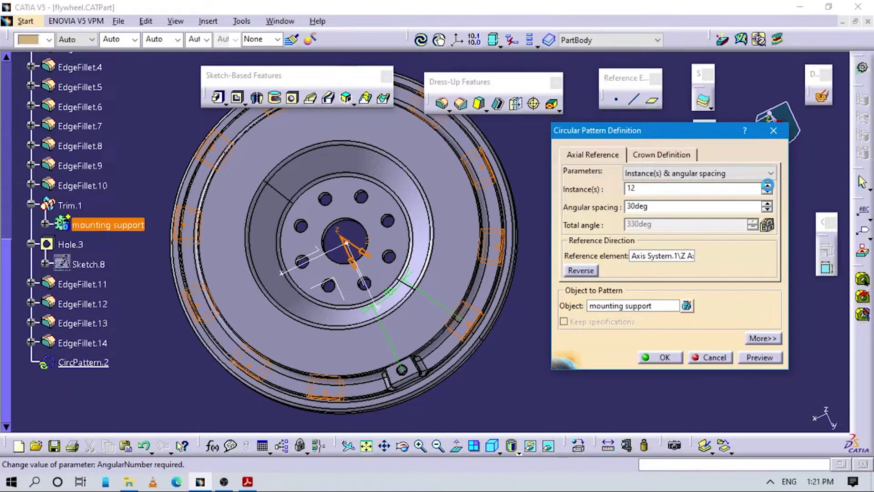
Compare the pattern with the drawing, exclude the two patterned instances at its support-free gaps, and create the mounting support pattern
{"action": "key", "text": "alt+Tab"}
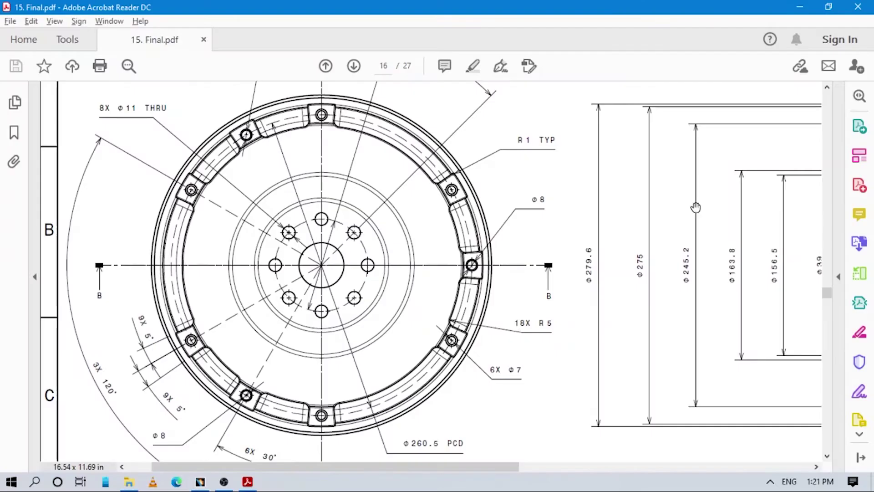
{"action": "key", "text": "alt+Tab"}
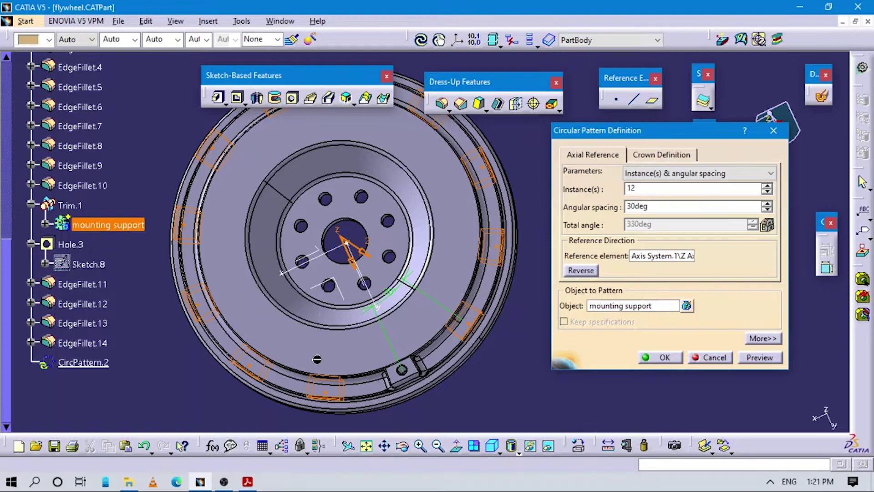
{"action": "middle_click_drag", "start_coordinate": [312, 246], "coordinate": [336, 286]}
{"action": "middle_click_drag", "start_coordinate": [354, 170], "coordinate": [374, 221]}
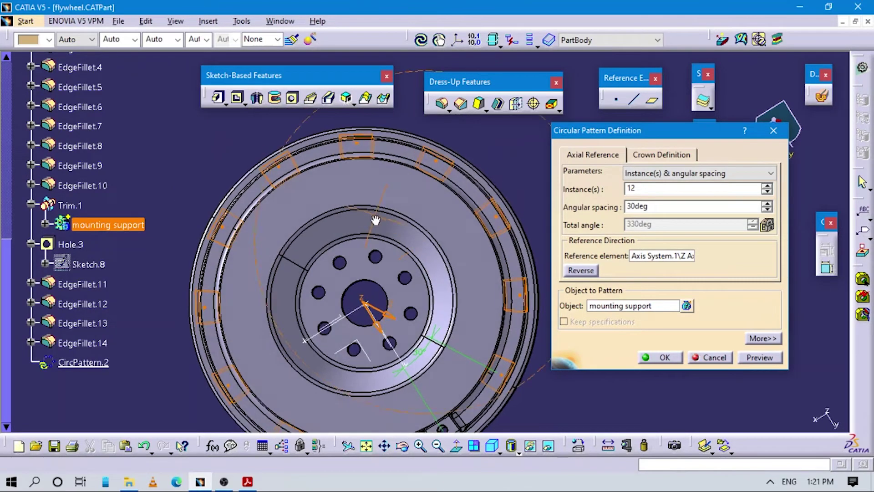
{"action": "key", "text": "Return"}
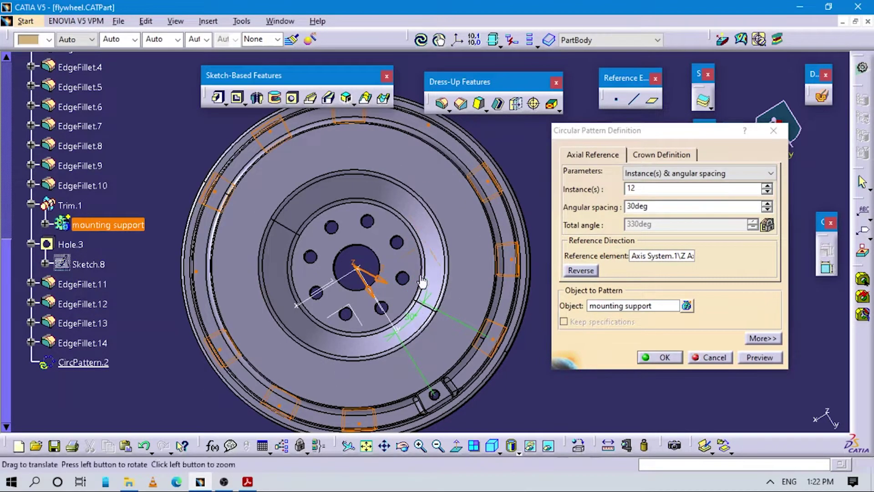
{"action": "left_click", "coordinate": [659, 358]}
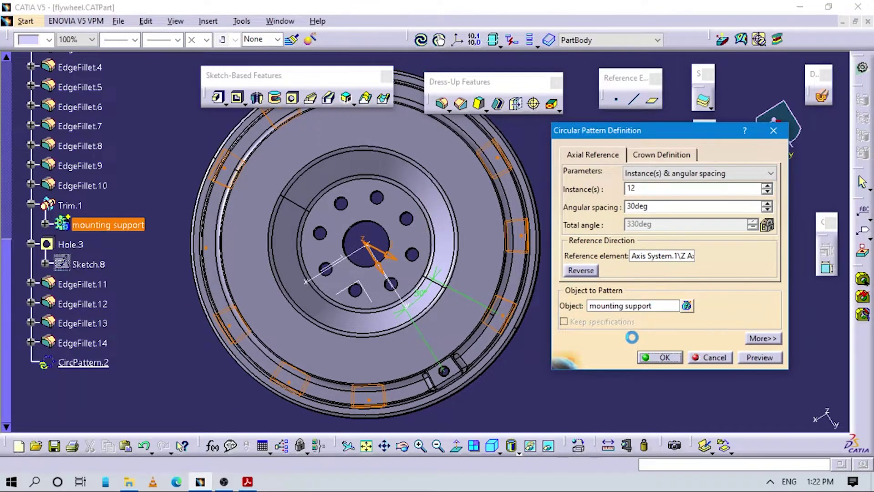
Set up a circular pattern of the support's hole with 12 instances at 30 deg around the Z axis
{"action": "middle_click_drag", "start_coordinate": [464, 385], "coordinate": [277, 330]}
{"action": "left_click", "coordinate": [68, 244]}
{"action": "right_click", "coordinate": [69, 246]}
{"action": "left_click", "coordinate": [622, 367]}
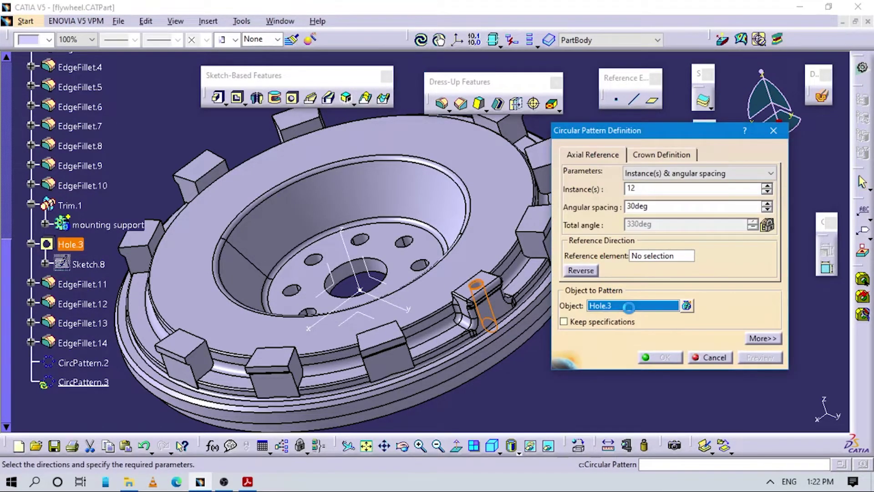
{"action": "middle_click_drag", "start_coordinate": [499, 359], "coordinate": [458, 403]}
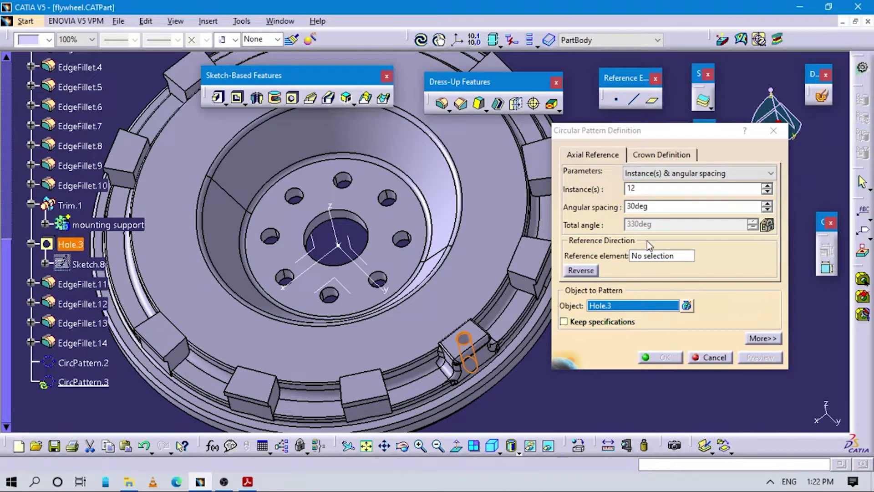
{"action": "left_click", "coordinate": [655, 257]}
{"action": "left_click", "coordinate": [338, 228]}
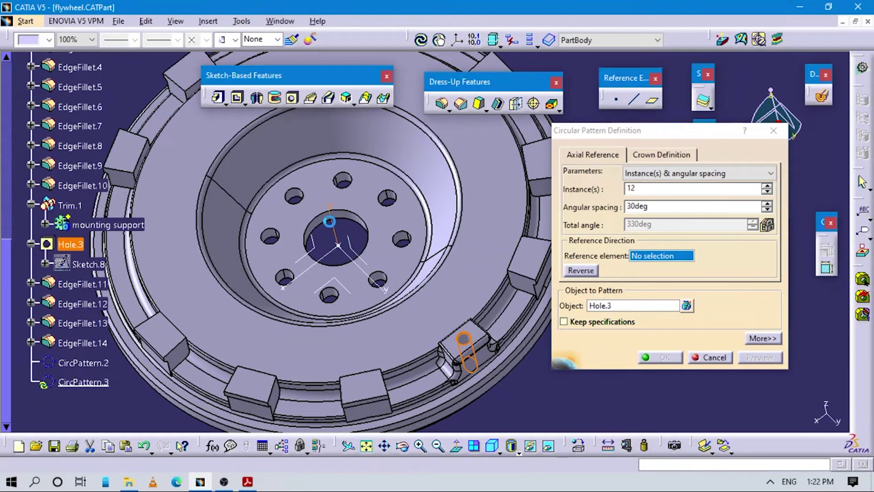
Exclude the two hole instances located where no support exists, and create the hole pattern
{"action": "middle_click_drag", "start_coordinate": [337, 228], "coordinate": [326, 266]}
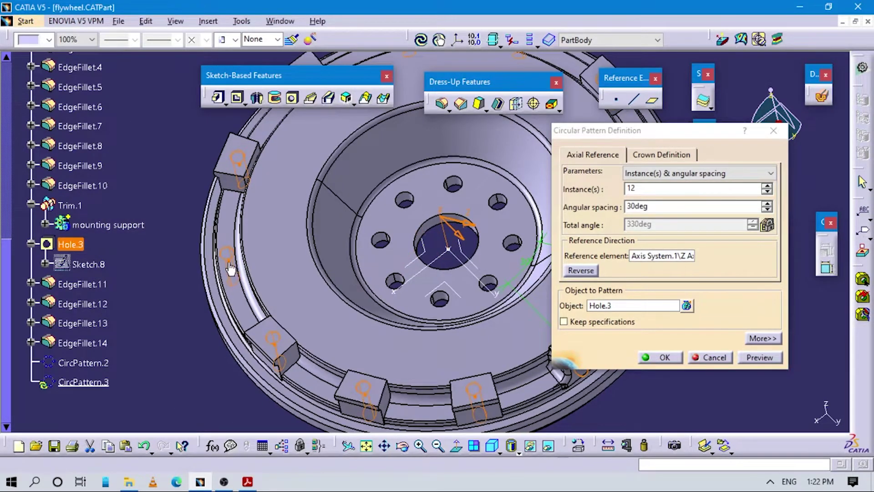
{"action": "middle_click_drag", "start_coordinate": [199, 348], "coordinate": [424, 219]}
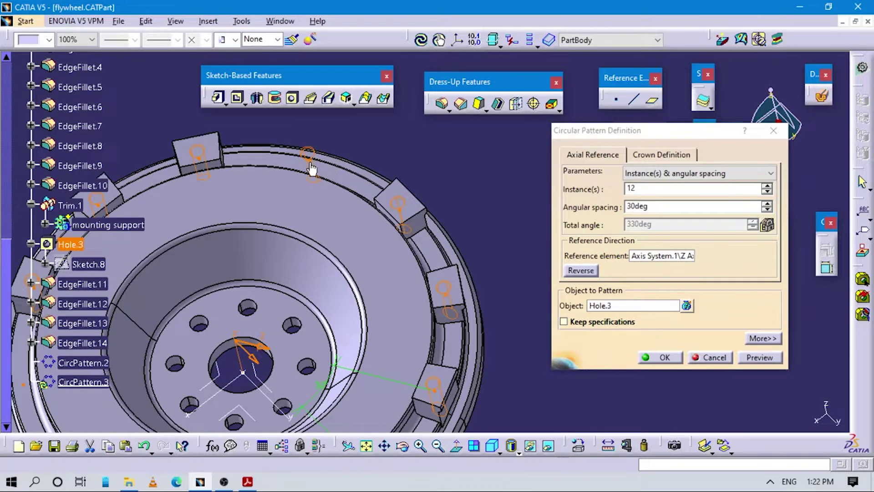
{"action": "left_click", "coordinate": [574, 261]}
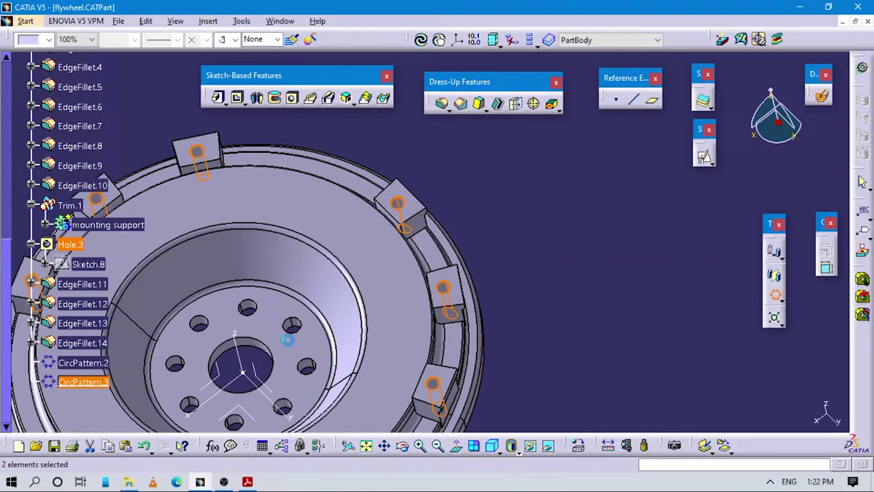
Start a 3 mm edge fillet on the side edge of the patterned support next to the original one
{"action": "middle_click_drag", "start_coordinate": [281, 341], "coordinate": [505, 374]}
{"action": "left_click", "coordinate": [494, 448]}
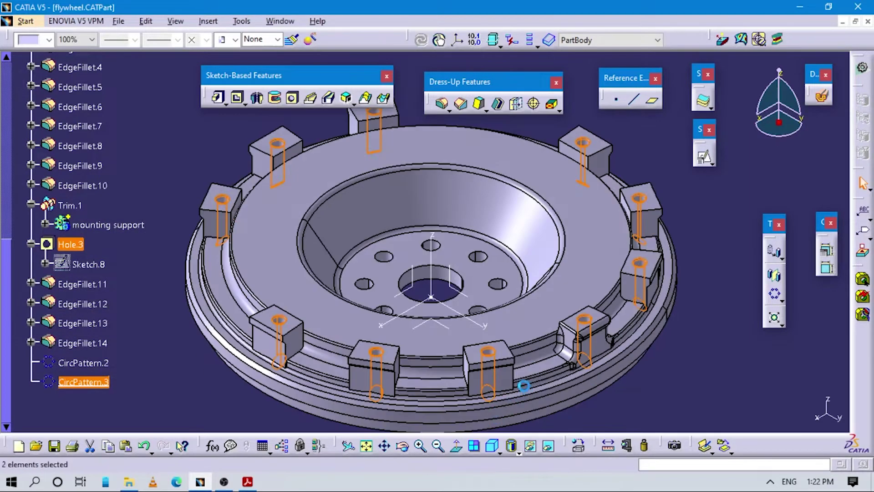
{"action": "middle_click_drag", "start_coordinate": [548, 324], "coordinate": [554, 228]}
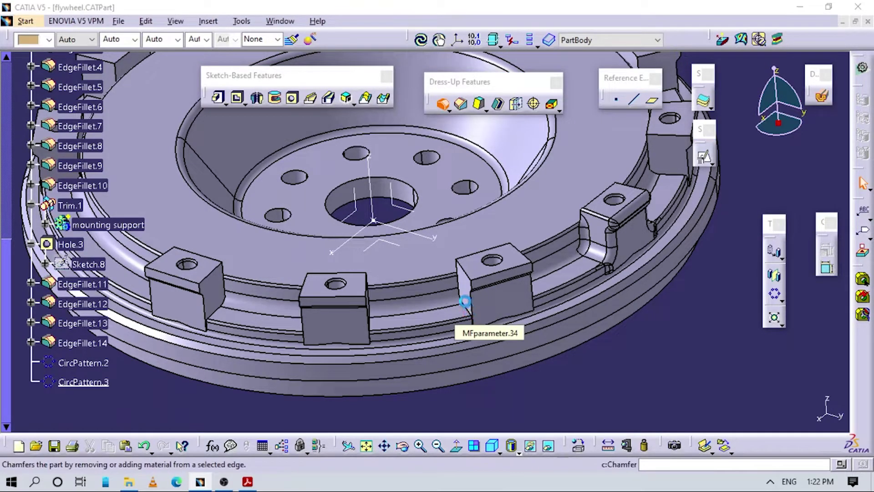
{"action": "middle_click_drag", "start_coordinate": [465, 301], "coordinate": [288, 360]}
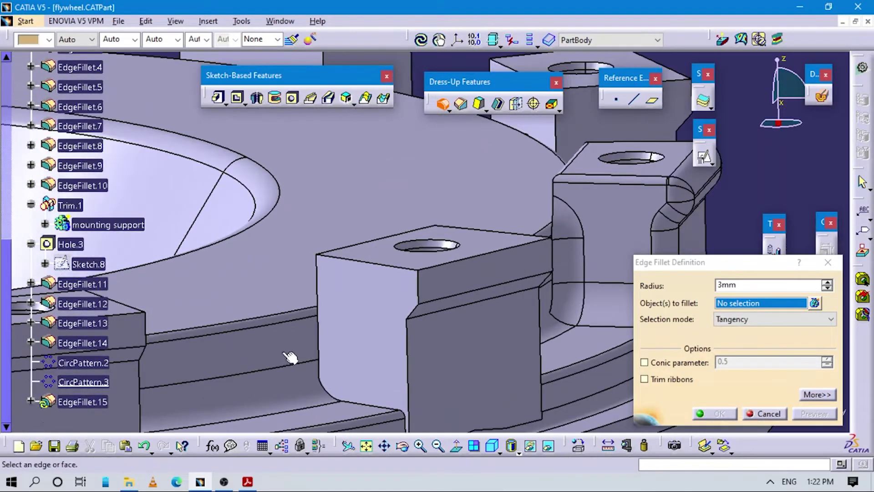
{"action": "left_click", "coordinate": [318, 329]}
Try to add another side edge of the patterned support to the fillet, and remove the wrongly picked face from the fillet objects
{"action": "middle_click_drag", "start_coordinate": [437, 327], "coordinate": [559, 230]}
{"action": "middle_click_drag", "start_coordinate": [361, 354], "coordinate": [508, 279]}
{"action": "left_click", "coordinate": [326, 326]}
{"action": "left_click", "coordinate": [815, 304]}
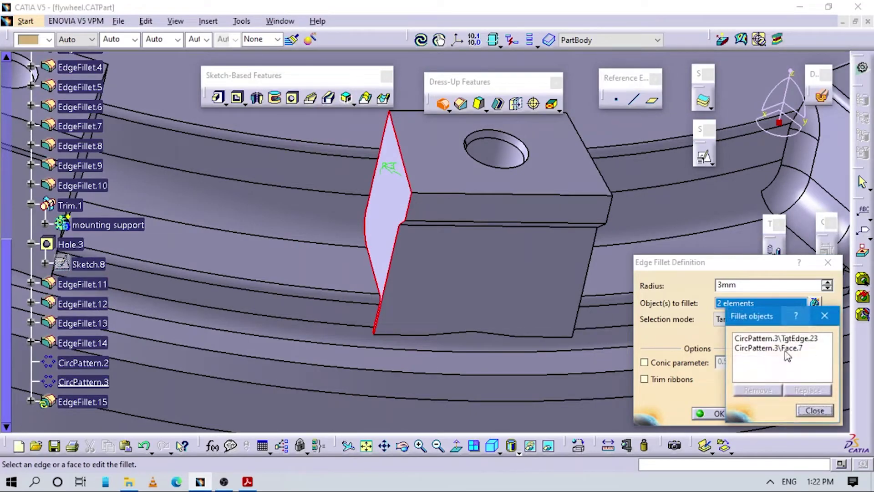
{"action": "left_click", "coordinate": [782, 351]}
{"action": "left_click", "coordinate": [756, 390]}
Retry picking the sloped lower edge between the support's side and the flywheel, removing the mistakenly selected side face after each attempt
{"action": "middle_click_drag", "start_coordinate": [433, 275], "coordinate": [501, 296]}
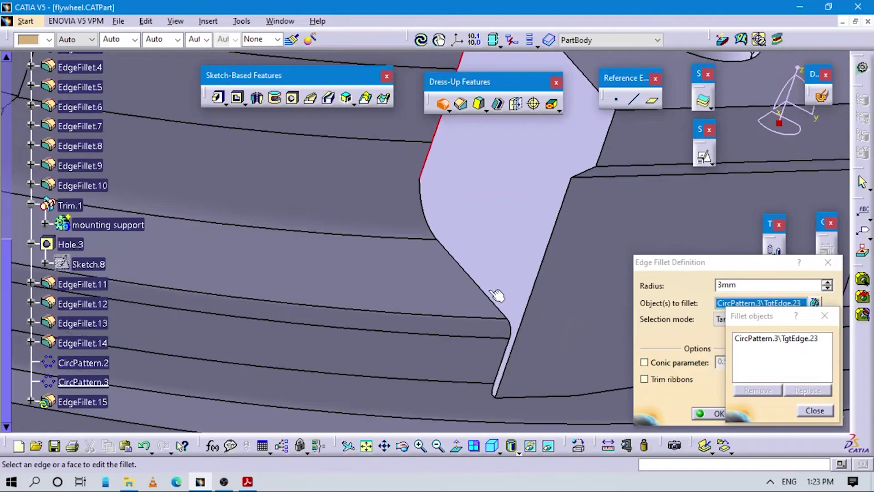
{"action": "left_click", "coordinate": [472, 279]}
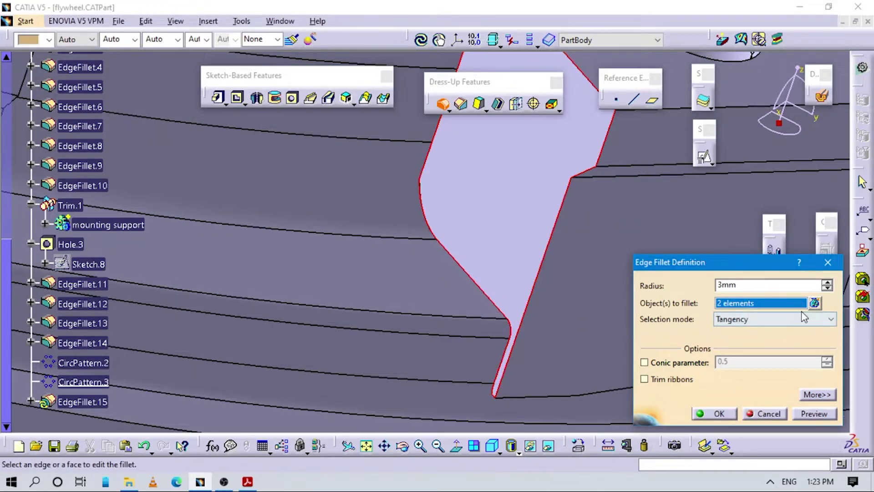
{"action": "left_click", "coordinate": [815, 303]}
{"action": "left_click", "coordinate": [789, 348]}
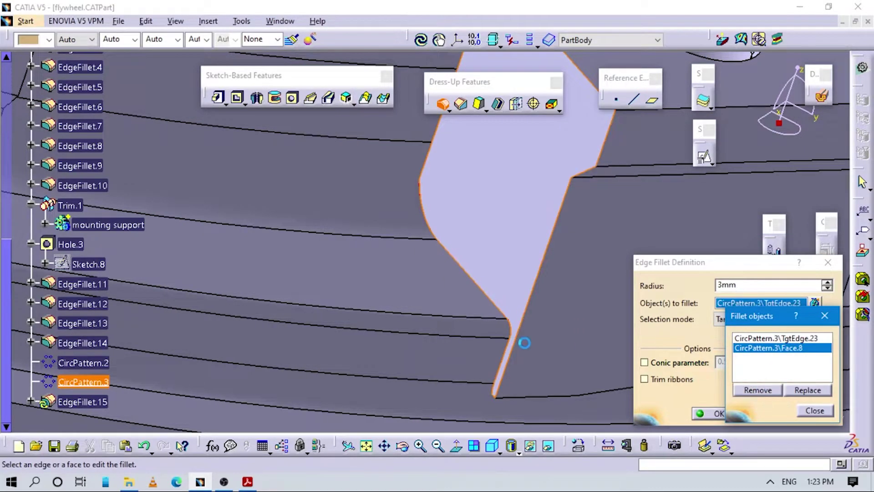
{"action": "middle_click_drag", "start_coordinate": [511, 335], "coordinate": [479, 297]}
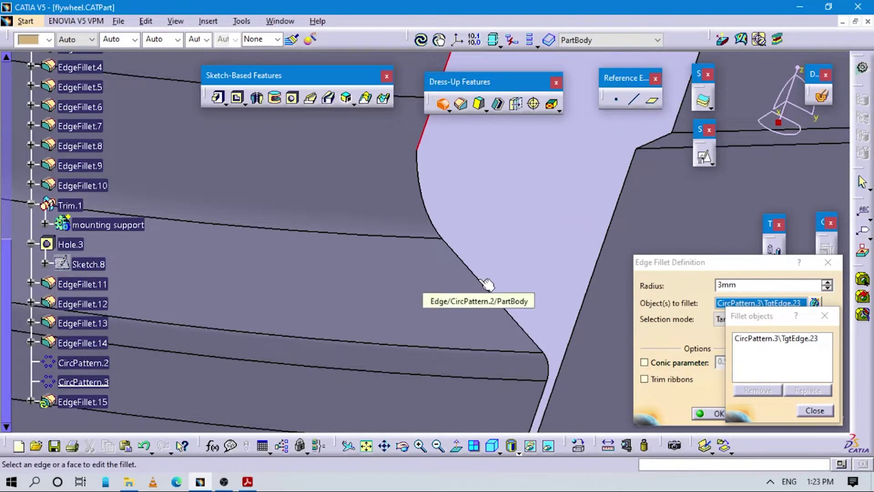
{"action": "left_click", "coordinate": [478, 276]}
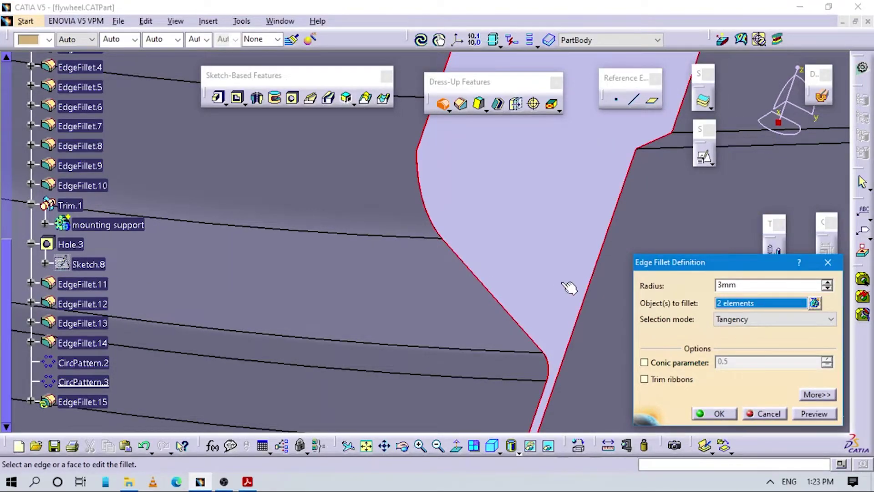
{"action": "left_click", "coordinate": [815, 303]}
{"action": "left_click", "coordinate": [775, 348]}
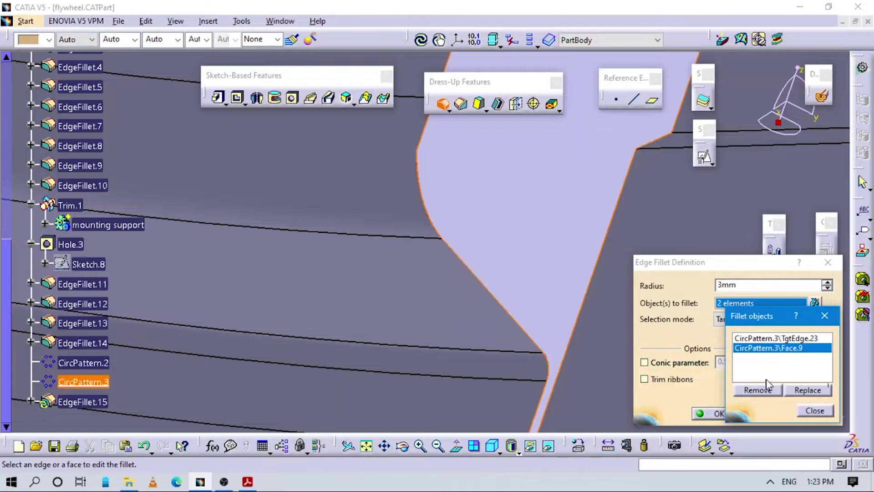
Add the sloped lower edges on both sides of the patterned support to the fillet and set the radius to 5 mm
{"action": "middle_click_drag", "start_coordinate": [534, 353], "coordinate": [497, 237]}
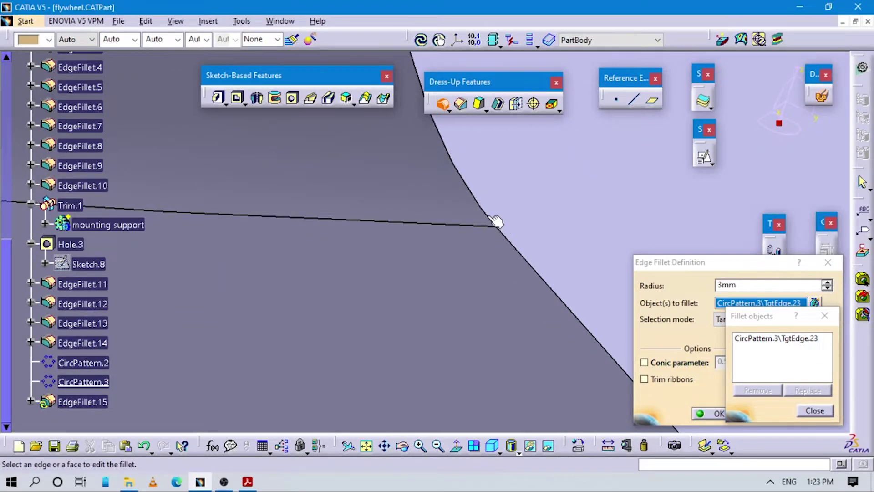
{"action": "left_click", "coordinate": [496, 219]}
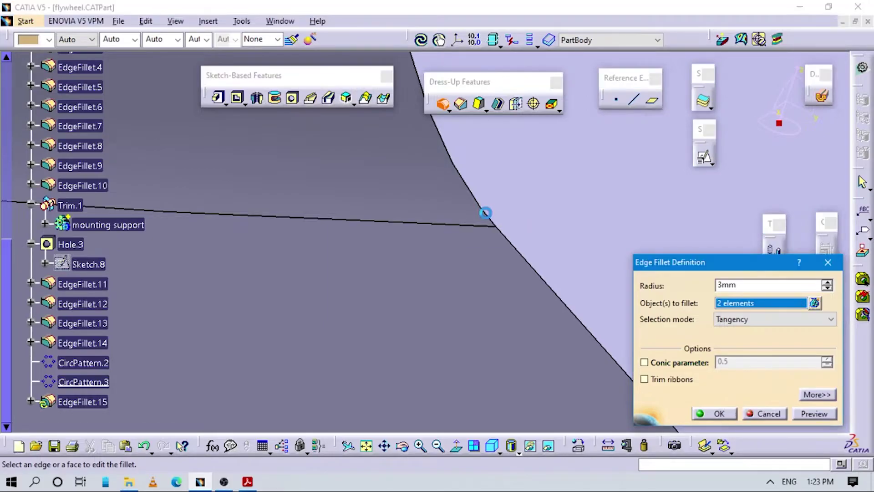
{"action": "middle_click_drag", "start_coordinate": [587, 387], "coordinate": [460, 315]}
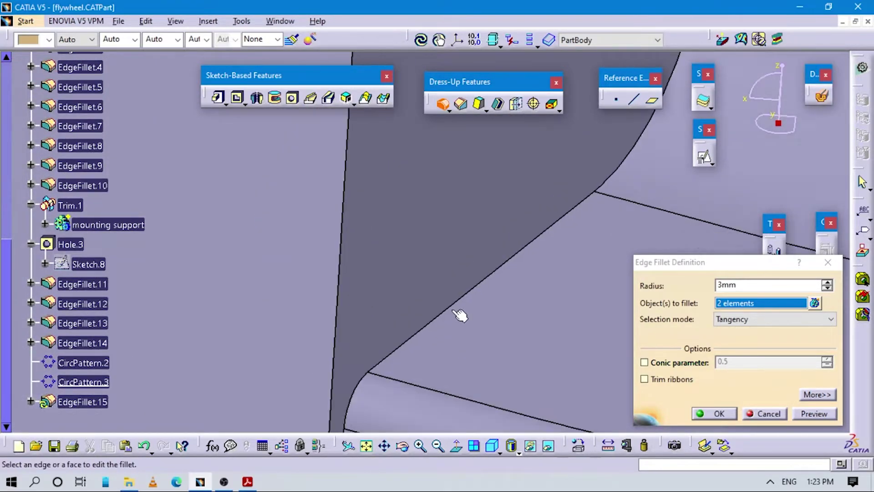
{"action": "left_click", "coordinate": [459, 301]}
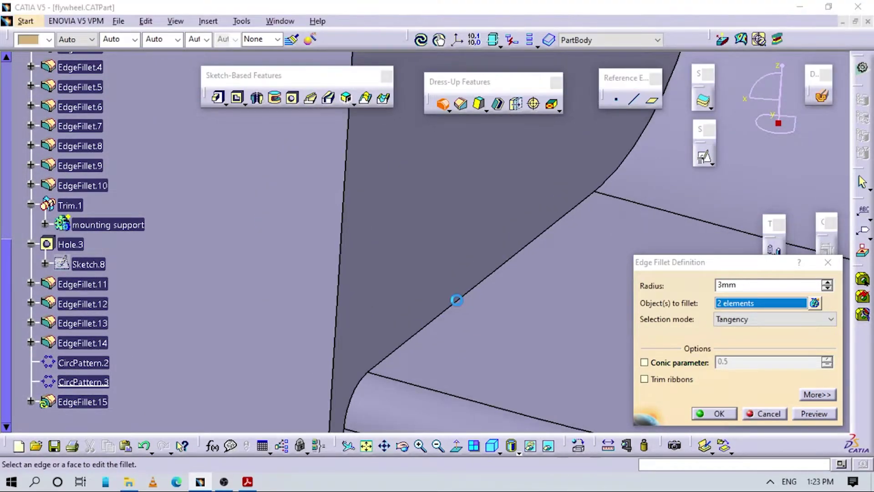
{"action": "middle_click_drag", "start_coordinate": [465, 302], "coordinate": [483, 378]}
{"action": "left_click", "coordinate": [766, 285]}
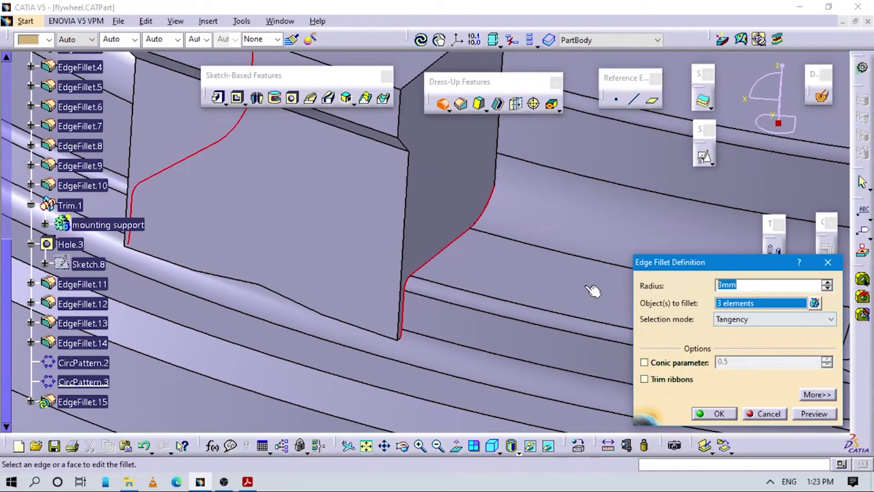
{"action": "type", "text": "5"}
Try to add the lower edge of the next patterned support to the fillet, and remove the wrongly picked side face from the fillet objects
{"action": "middle_click_drag", "start_coordinate": [232, 265], "coordinate": [279, 354]}
{"action": "middle_click_drag", "start_coordinate": [478, 328], "coordinate": [769, 401]}
{"action": "middle_click_drag", "start_coordinate": [254, 273], "coordinate": [400, 417]}
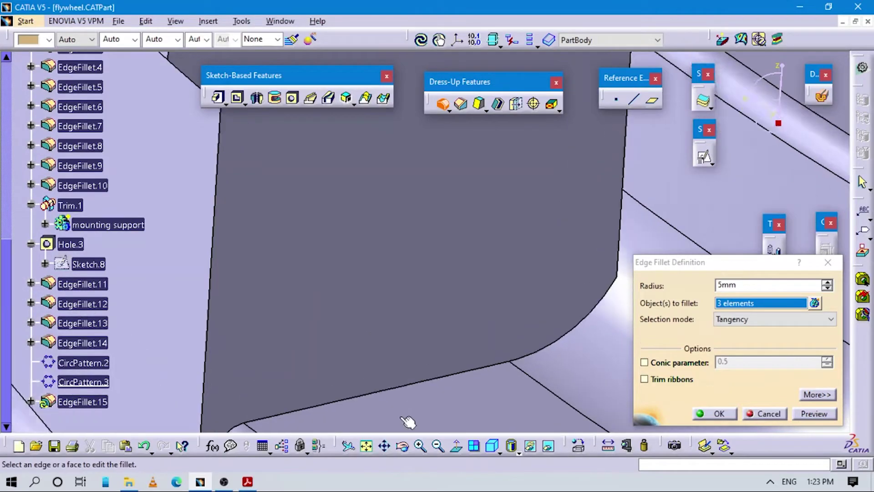
{"action": "left_click", "coordinate": [409, 395]}
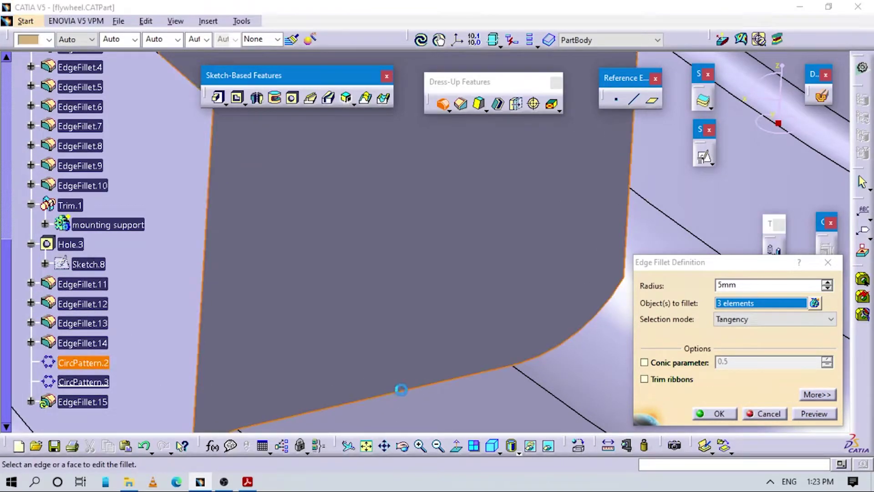
{"action": "left_click", "coordinate": [815, 303]}
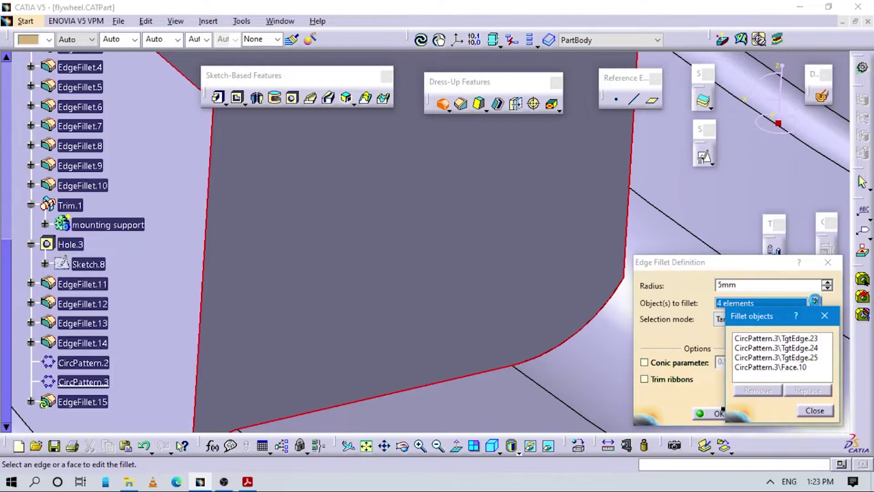
{"action": "left_click", "coordinate": [767, 367]}
{"action": "left_click", "coordinate": [764, 391]}
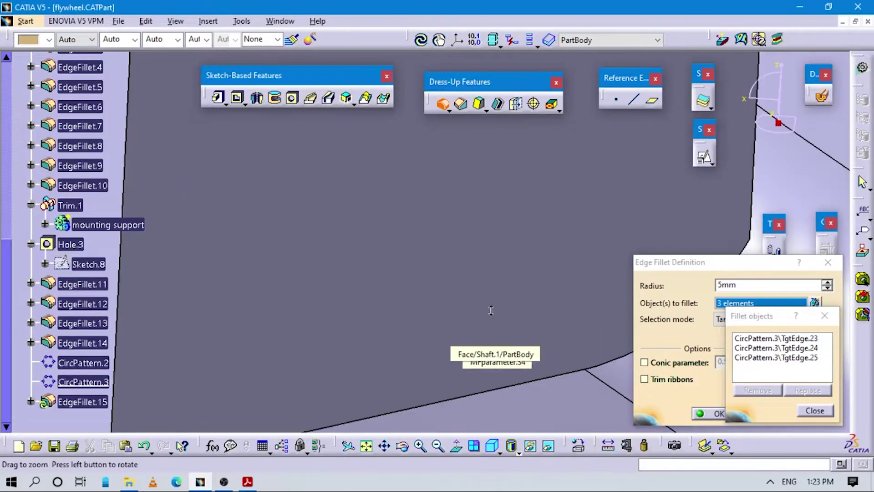
Retry picking that support's lower edge, preview the fillet, and remove the mistakenly selected side face again
{"action": "middle_click_drag", "start_coordinate": [522, 306], "coordinate": [521, 306]}
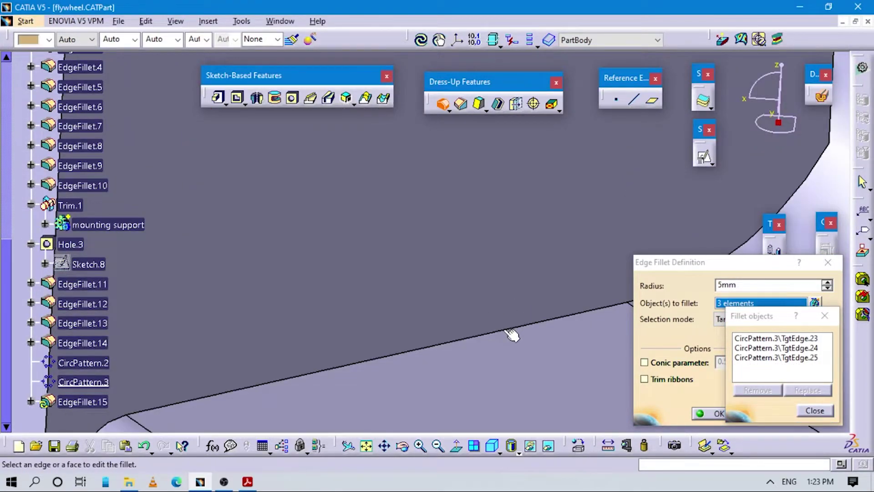
{"action": "left_click", "coordinate": [504, 329]}
{"action": "middle_click_drag", "start_coordinate": [542, 388], "coordinate": [542, 424]}
{"action": "middle_click_drag", "start_coordinate": [390, 274], "coordinate": [637, 328]}
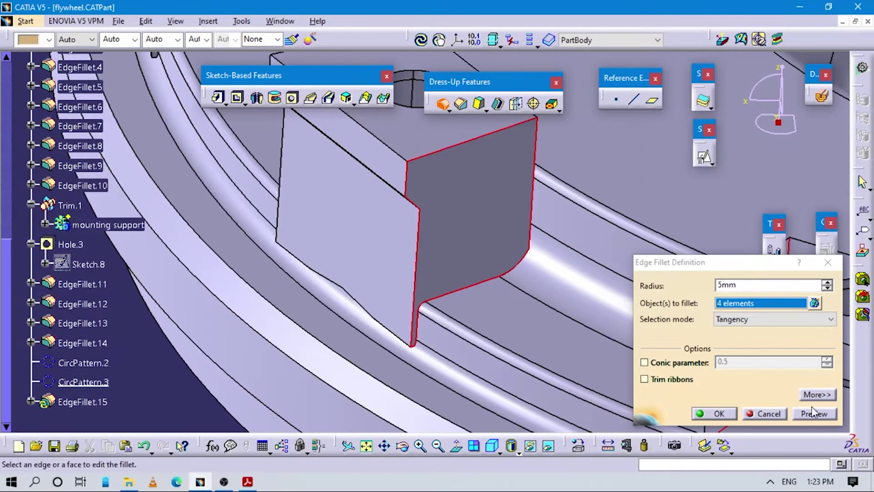
{"action": "left_click", "coordinate": [814, 413]}
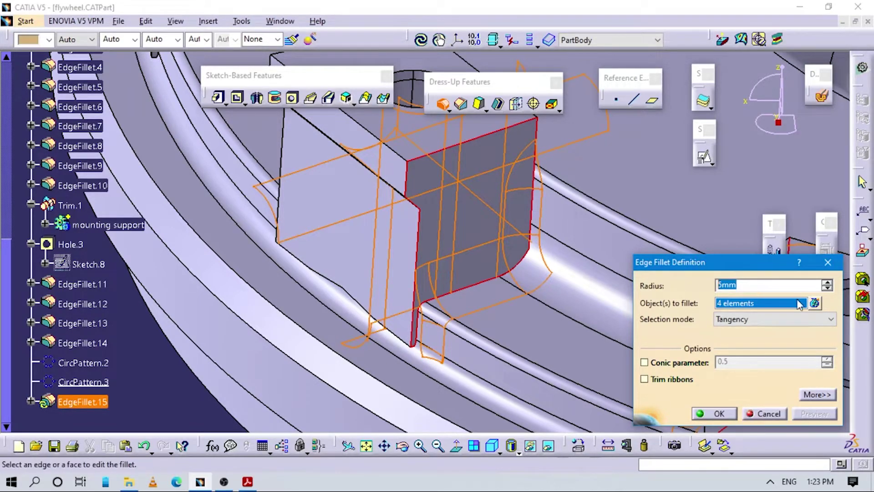
{"action": "left_click", "coordinate": [815, 303]}
{"action": "left_click", "coordinate": [774, 368]}
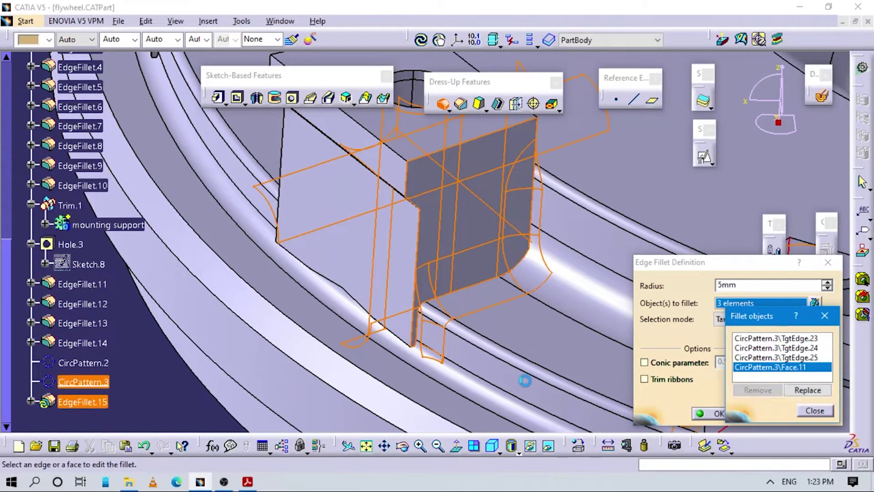
Add the lower edges where both sides of this support meet the flywheel to the fillet
{"action": "middle_click_drag", "start_coordinate": [517, 360], "coordinate": [496, 256]}
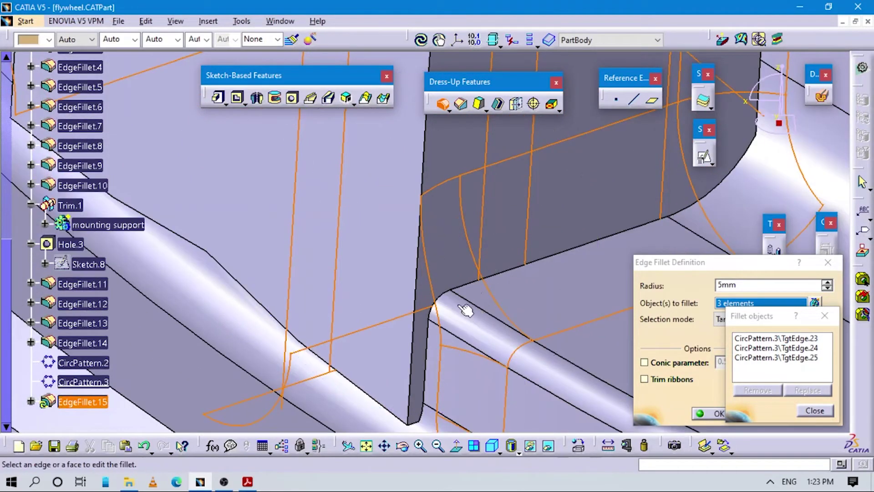
{"action": "left_click", "coordinate": [476, 288]}
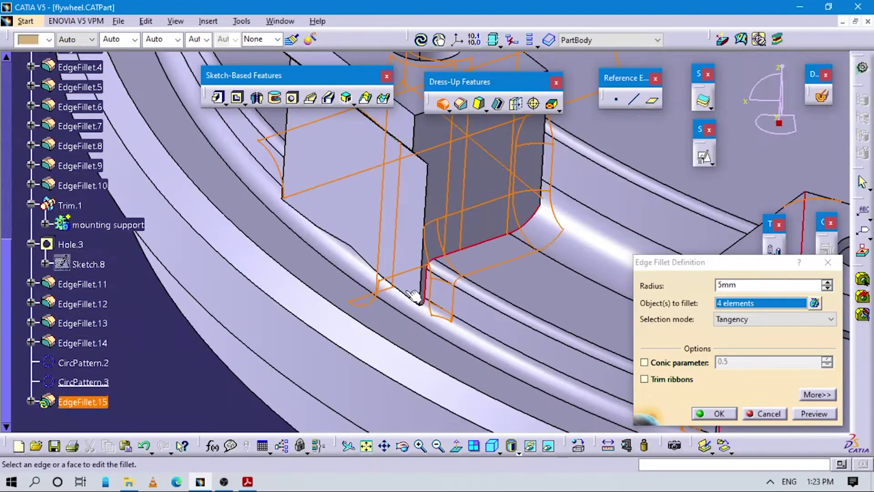
{"action": "middle_click_drag", "start_coordinate": [494, 366], "coordinate": [565, 319]}
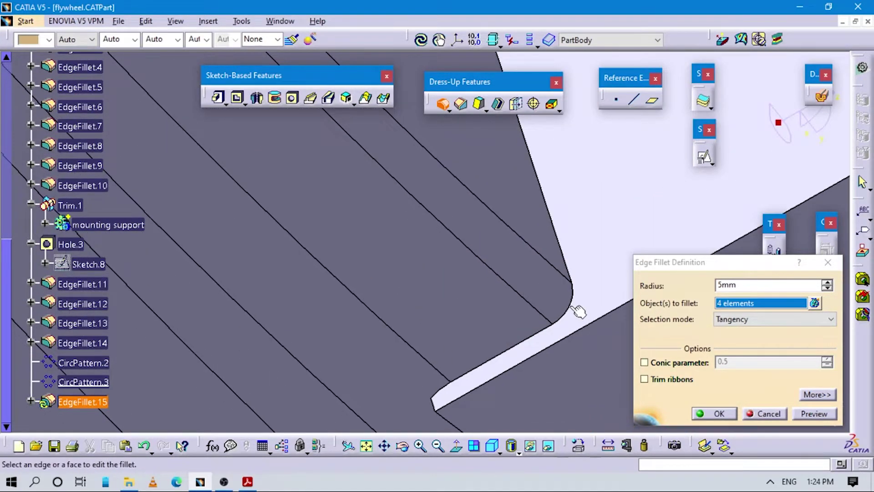
{"action": "left_click", "coordinate": [571, 303]}
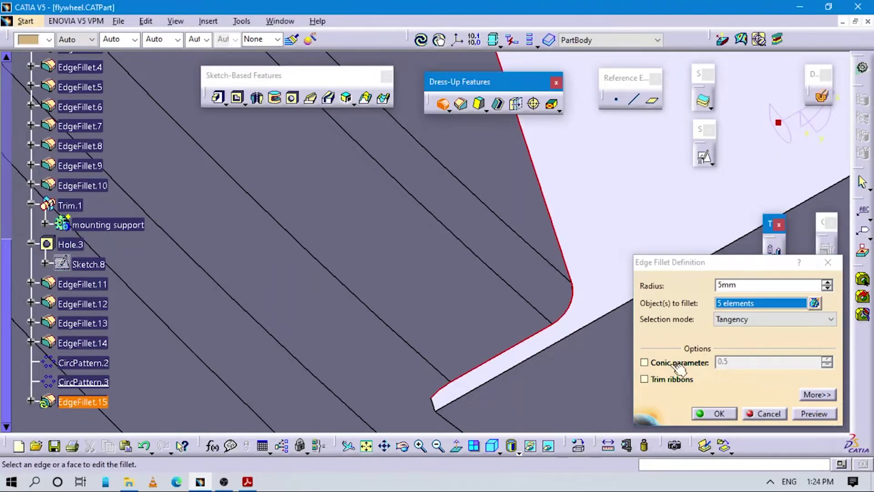
Try to add the lower edge at the thin end of the following support, and remove the wrongly picked face from the fillet objects
{"action": "middle_click_drag", "start_coordinate": [410, 217], "coordinate": [547, 322]}
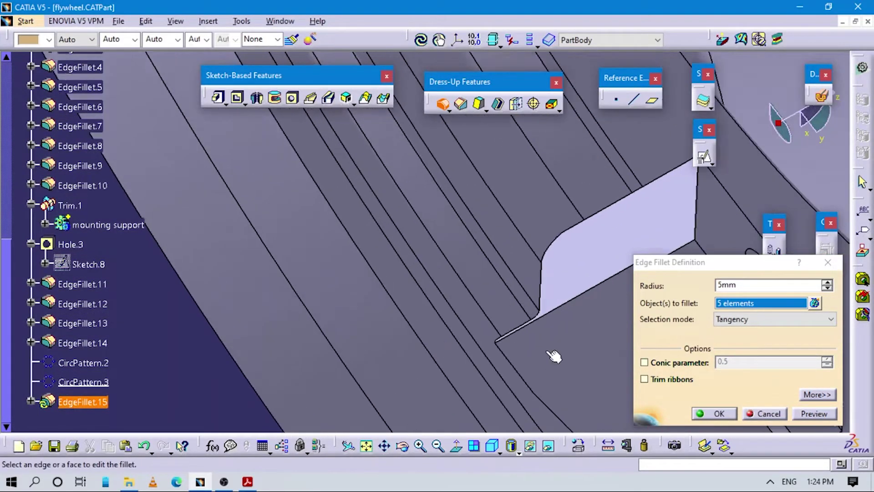
{"action": "left_click", "coordinate": [549, 321]}
{"action": "left_click", "coordinate": [815, 303]}
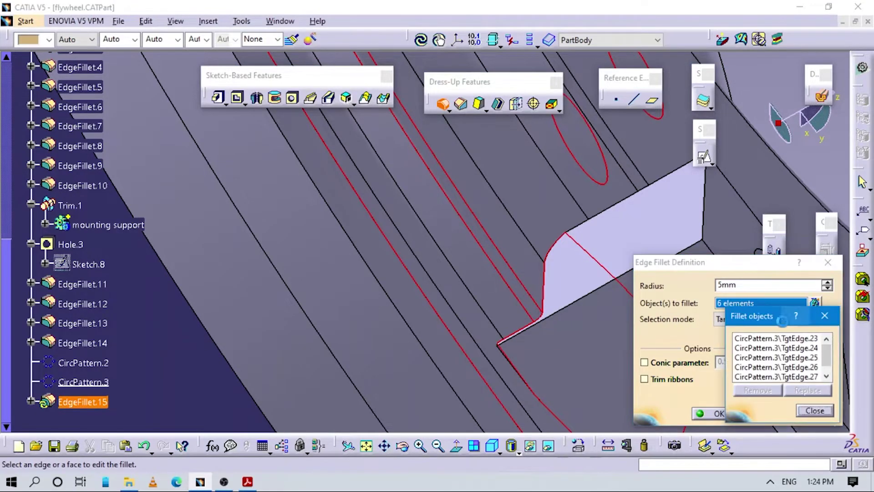
{"action": "left_click", "coordinate": [786, 377]}
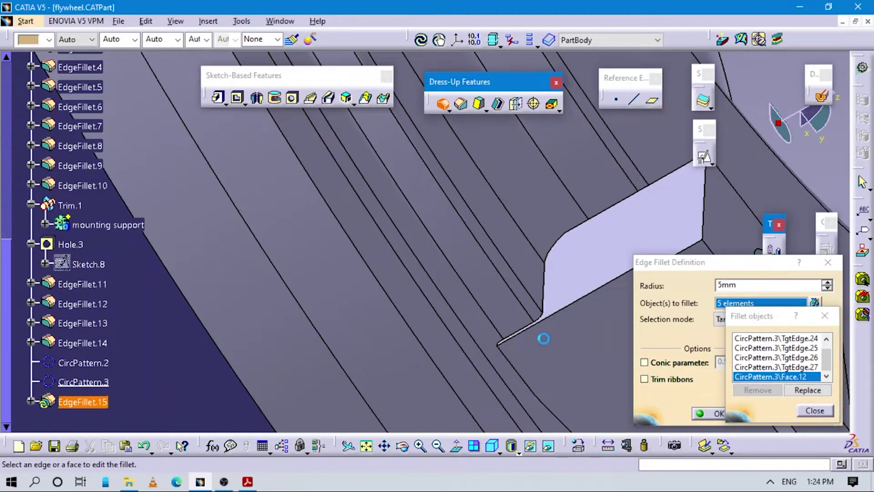
Add the curved lower edge of this support and the matching lower edge on its opposite side to the fillet
{"action": "middle_click_drag", "start_coordinate": [504, 264], "coordinate": [330, 241]}
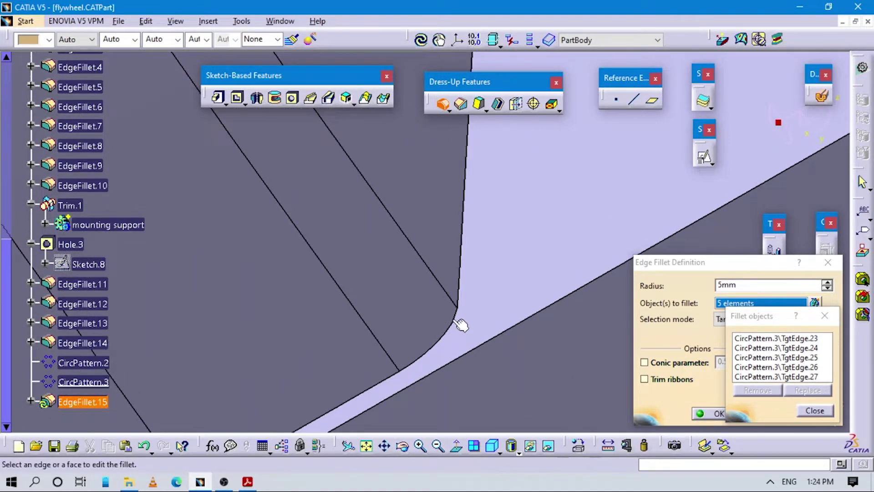
{"action": "left_click", "coordinate": [455, 317]}
{"action": "mouse_move", "coordinate": [455, 316]}
{"action": "middle_mouse_down"}
{"action": "mouse_move", "coordinate": [504, 414]}
{"action": "mouse_move", "coordinate": [523, 351]}
{"action": "mouse_move", "coordinate": [403, 230]}
{"action": "mouse_move", "coordinate": [425, 237]}
{"action": "mouse_move", "coordinate": [389, 279]}
{"action": "mouse_move", "coordinate": [442, 318]}
{"action": "mouse_move", "coordinate": [401, 263]}
{"action": "mouse_move", "coordinate": [462, 384]}
{"action": "mouse_move", "coordinate": [433, 396]}
{"action": "mouse_move", "coordinate": [423, 397]}
{"action": "mouse_move", "coordinate": [448, 346]}
{"action": "mouse_move", "coordinate": [455, 302]}
{"action": "mouse_move", "coordinate": [491, 299]}
{"action": "mouse_move", "coordinate": [472, 342]}
{"action": "mouse_move", "coordinate": [477, 250]}
{"action": "mouse_move", "coordinate": [441, 365]}
{"action": "mouse_move", "coordinate": [393, 290]}
{"action": "middle_mouse_up"}
{"action": "left_click", "coordinate": [387, 261]}
Add the lower edges on both sides of the next patterned support around the rim to the fillet
{"action": "middle_click_drag", "start_coordinate": [455, 342], "coordinate": [427, 363]}
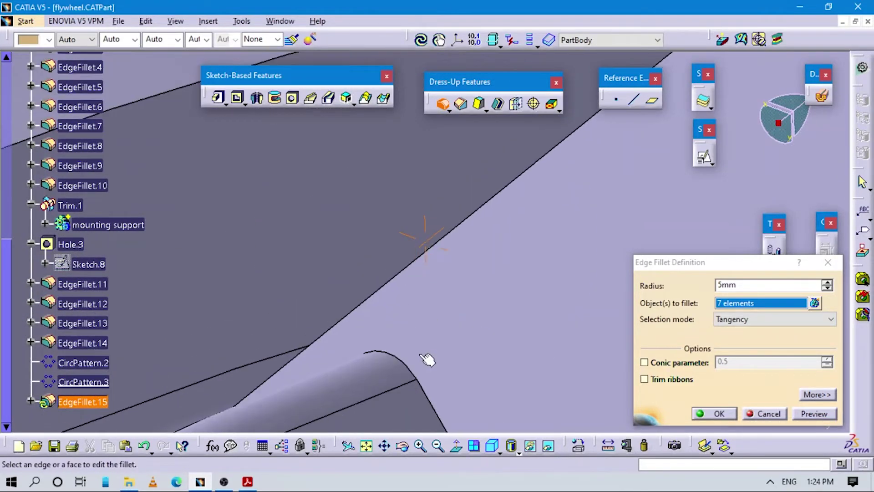
{"action": "left_click", "coordinate": [395, 357]}
{"action": "middle_click_drag", "start_coordinate": [513, 316], "coordinate": [372, 311]}
{"action": "middle_click_drag", "start_coordinate": [488, 334], "coordinate": [387, 352]}
{"action": "middle_click_drag", "start_coordinate": [529, 328], "coordinate": [499, 272]}
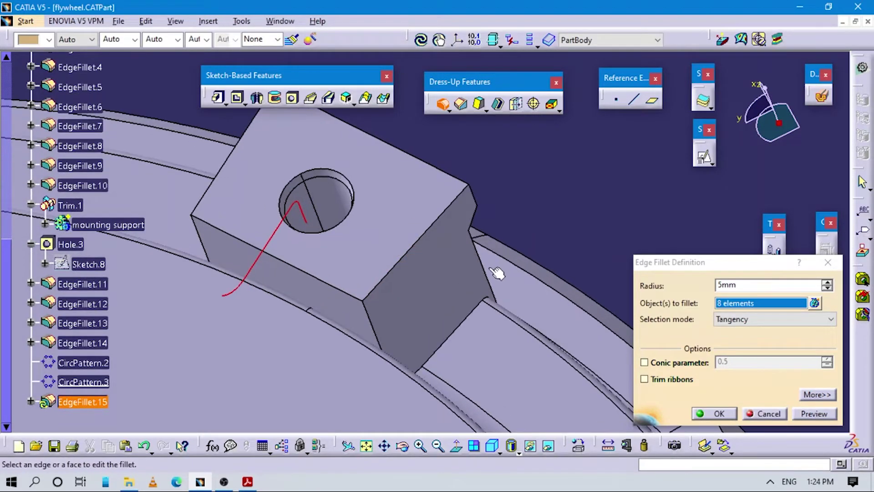
{"action": "middle_click_drag", "start_coordinate": [481, 338], "coordinate": [387, 296]}
{"action": "left_click", "coordinate": [410, 280]}
Try twice to pick the lower edge of another patterned support, removing the mistakenly selected side face from the fillet objects each time
{"action": "middle_click_drag", "start_coordinate": [428, 345], "coordinate": [419, 243]}
{"action": "middle_click_drag", "start_coordinate": [437, 285], "coordinate": [460, 333]}
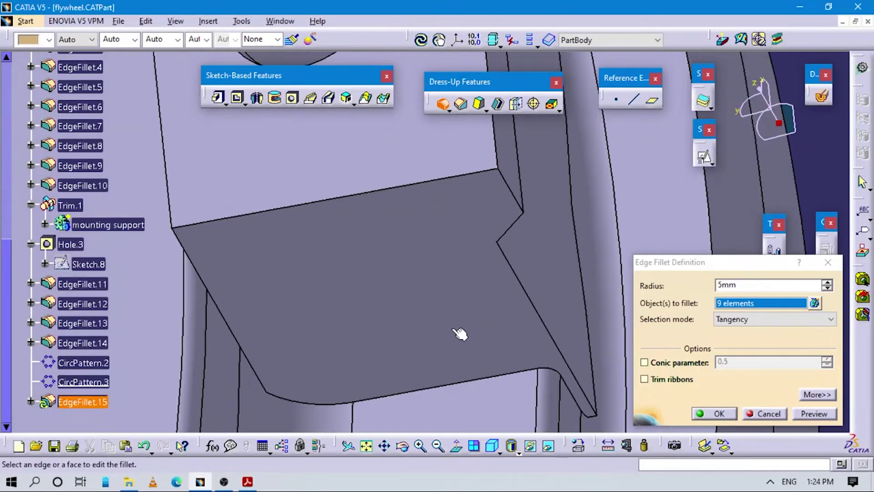
{"action": "left_click", "coordinate": [473, 386]}
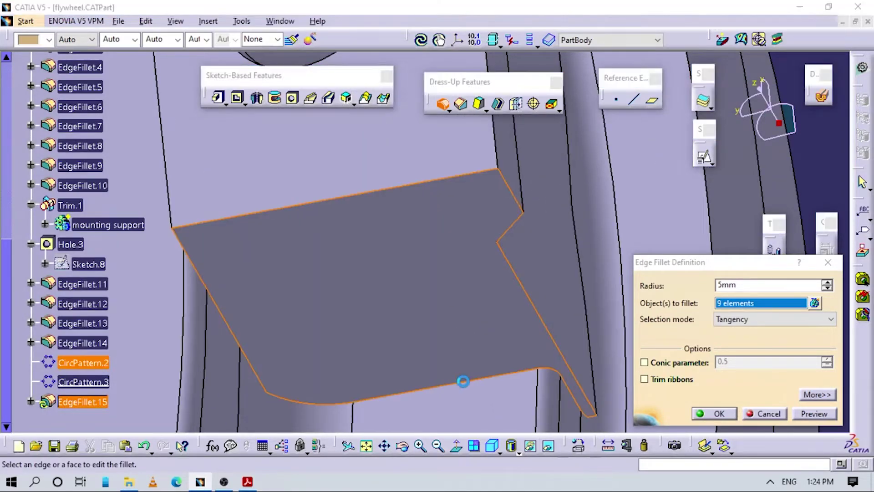
{"action": "left_click", "coordinate": [815, 303]}
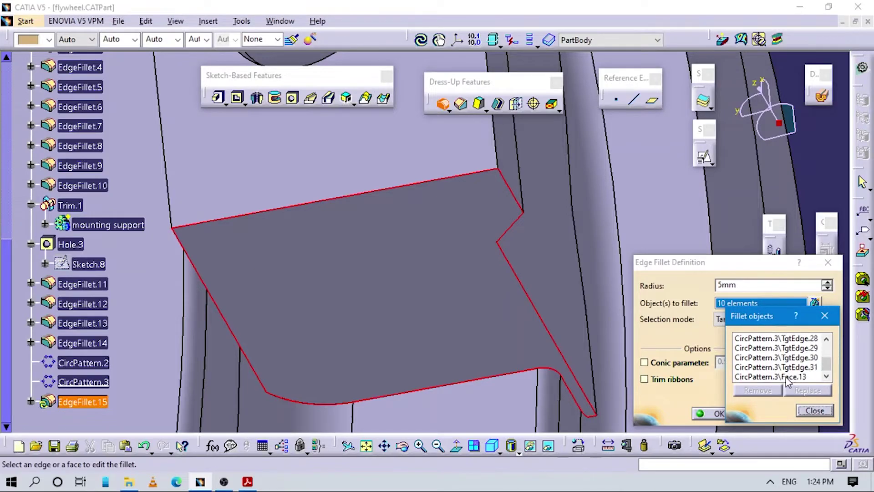
{"action": "left_click", "coordinate": [787, 377]}
{"action": "middle_click_drag", "start_coordinate": [514, 379], "coordinate": [512, 254]}
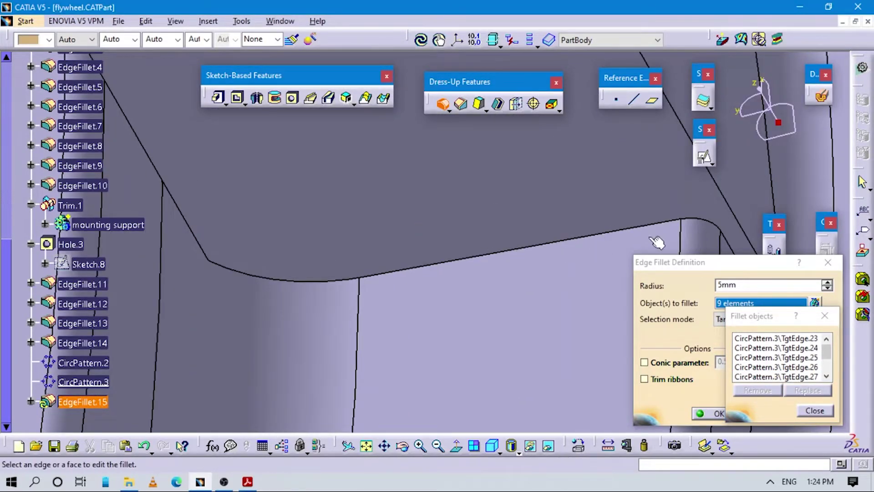
{"action": "left_click", "coordinate": [693, 218]}
{"action": "left_click", "coordinate": [815, 303]}
{"action": "scroll", "coordinate": [778, 358], "scroll_direction": "down", "scroll_amount": 5}
{"action": "left_click", "coordinate": [770, 377]}
Add this support's rounded lower edge and the lower edge on its opposite side to the fillet
{"action": "middle_click_drag", "start_coordinate": [631, 247], "coordinate": [410, 186]}
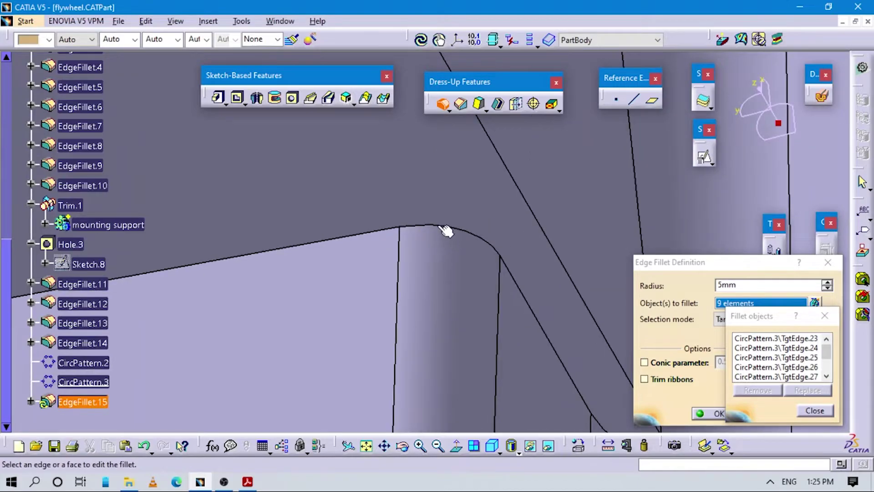
{"action": "left_click", "coordinate": [446, 231]}
{"action": "middle_click_drag", "start_coordinate": [446, 231], "coordinate": [405, 276]}
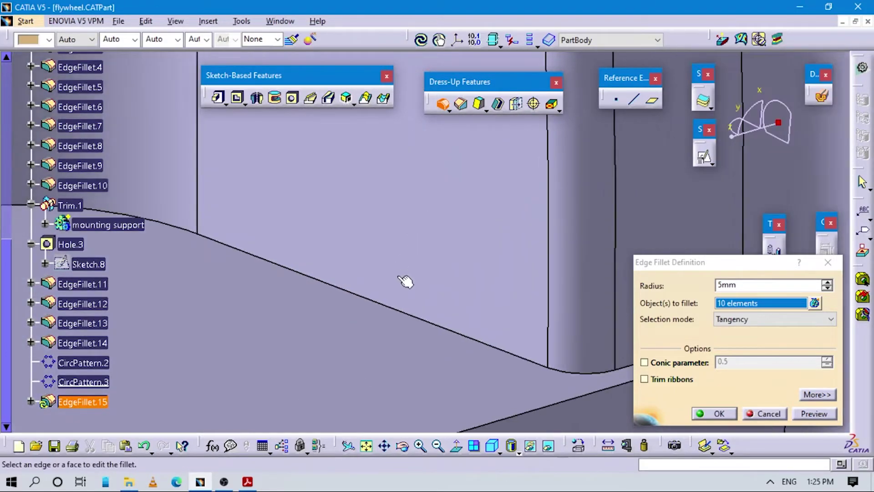
{"action": "left_click", "coordinate": [391, 307]}
Add the rounded lower edge of the following support and the lower edge on its other side to the fillet
{"action": "middle_click_drag", "start_coordinate": [409, 266], "coordinate": [450, 365]}
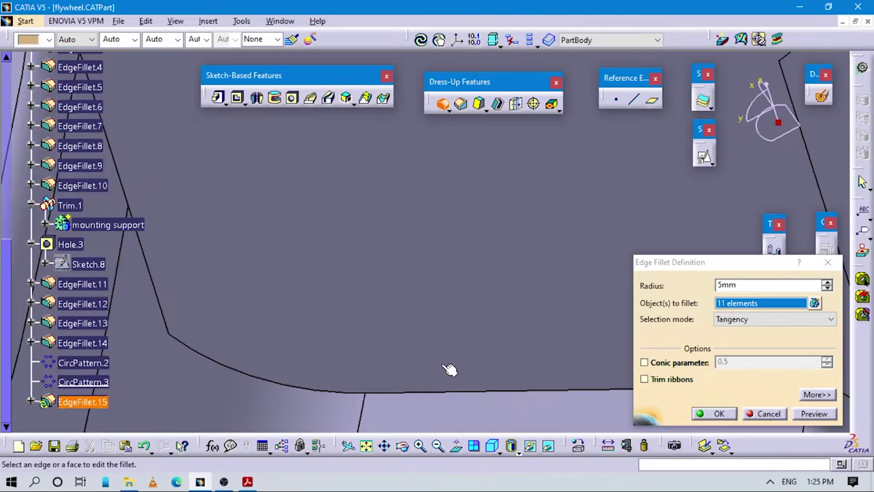
{"action": "middle_click_drag", "start_coordinate": [505, 382], "coordinate": [537, 325]}
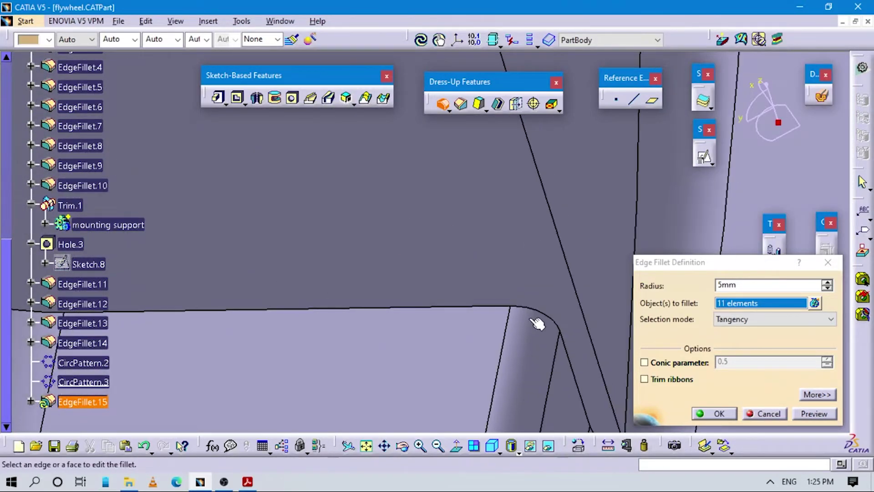
{"action": "left_click", "coordinate": [531, 313]}
{"action": "middle_click_drag", "start_coordinate": [478, 246], "coordinate": [306, 289]}
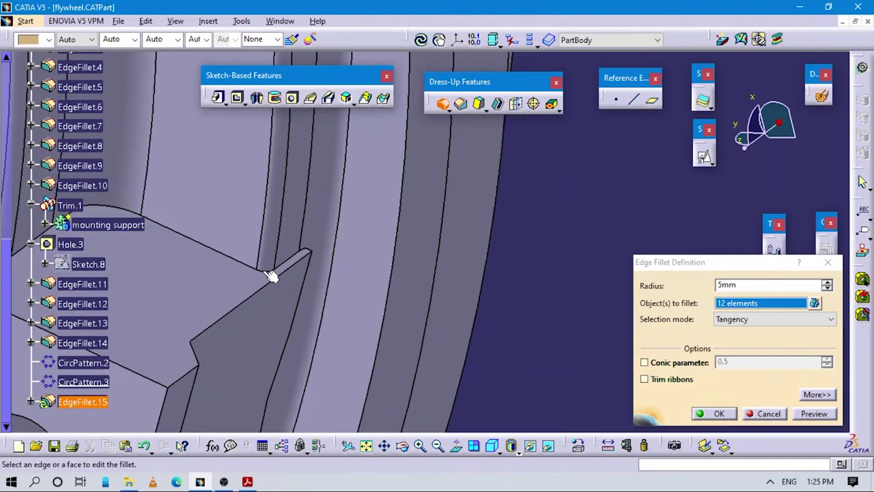
{"action": "left_click", "coordinate": [264, 270]}
Add two more rounded lower edges on the neighbouring patterned supports to the fillet
{"action": "middle_click_drag", "start_coordinate": [246, 389], "coordinate": [227, 150]}
{"action": "left_click", "coordinate": [436, 237]}
{"action": "middle_click_drag", "start_coordinate": [436, 237], "coordinate": [565, 253]}
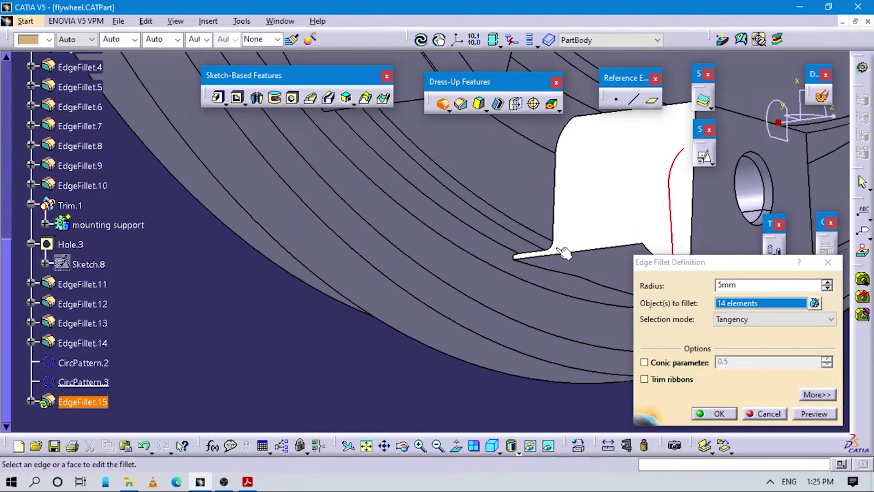
Try to pick the near-side lower edge of this support, removing the mistakenly selected side face from the fillet objects
{"action": "left_click", "coordinate": [550, 246]}
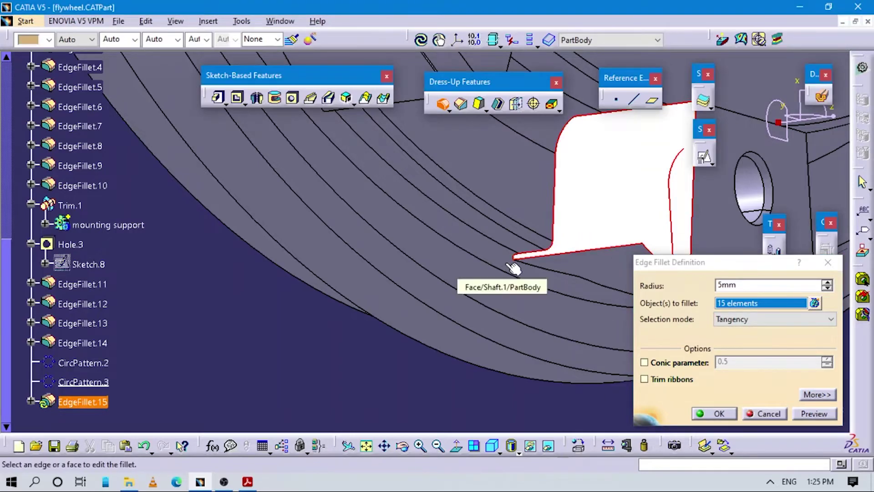
{"action": "middle_click_drag", "start_coordinate": [511, 269], "coordinate": [460, 228]}
{"action": "left_click", "coordinate": [815, 304]}
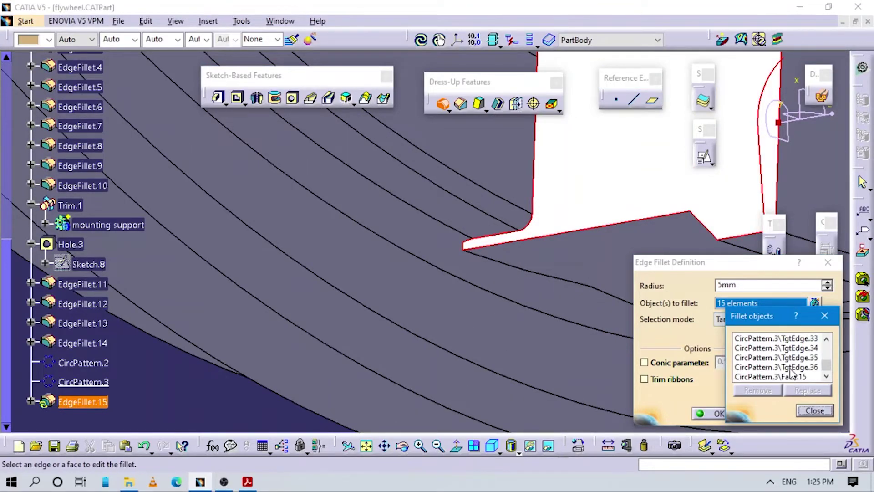
{"action": "left_click", "coordinate": [758, 390]}
Add this support's near-side rounded lower edge and the matching lower edge of the following support to the fillet
{"action": "middle_click_drag", "start_coordinate": [543, 287], "coordinate": [480, 324]}
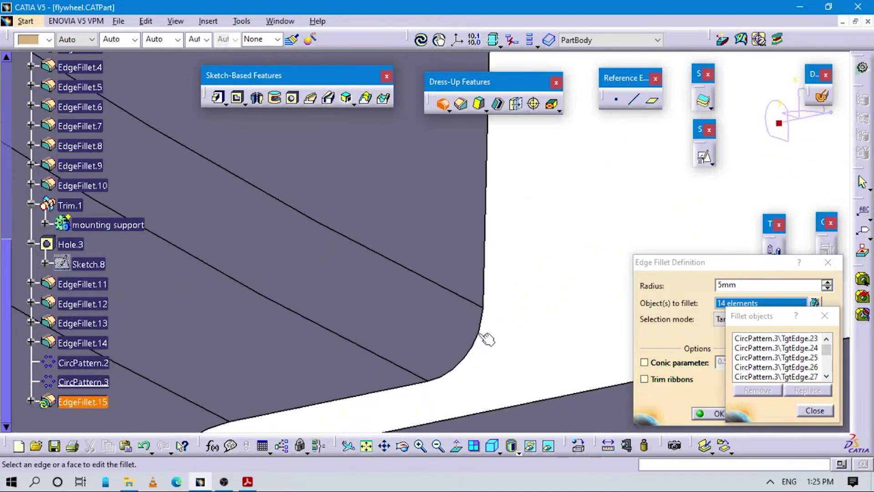
{"action": "left_click", "coordinate": [486, 337]}
{"action": "middle_click_drag", "start_coordinate": [383, 271], "coordinate": [451, 276]}
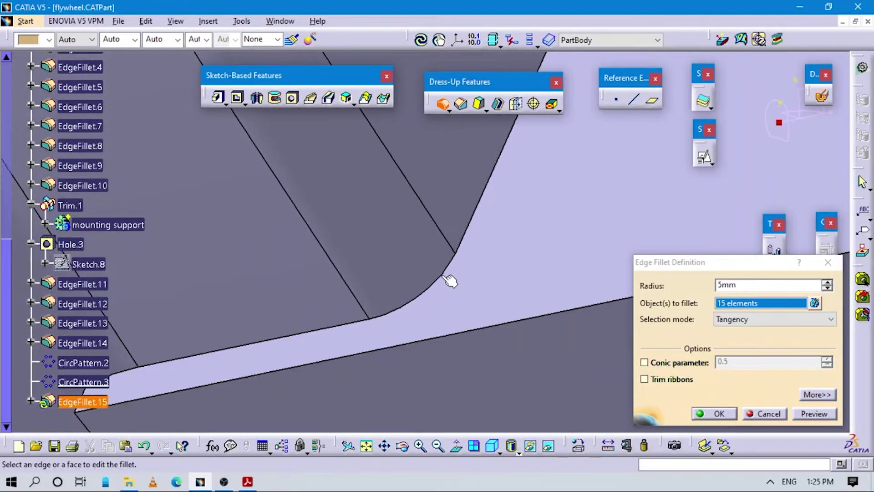
{"action": "left_click", "coordinate": [440, 274]}
Add the lower edge on the opposite side of the same support to the fillet
{"action": "middle_click_drag", "start_coordinate": [494, 381], "coordinate": [551, 283]}
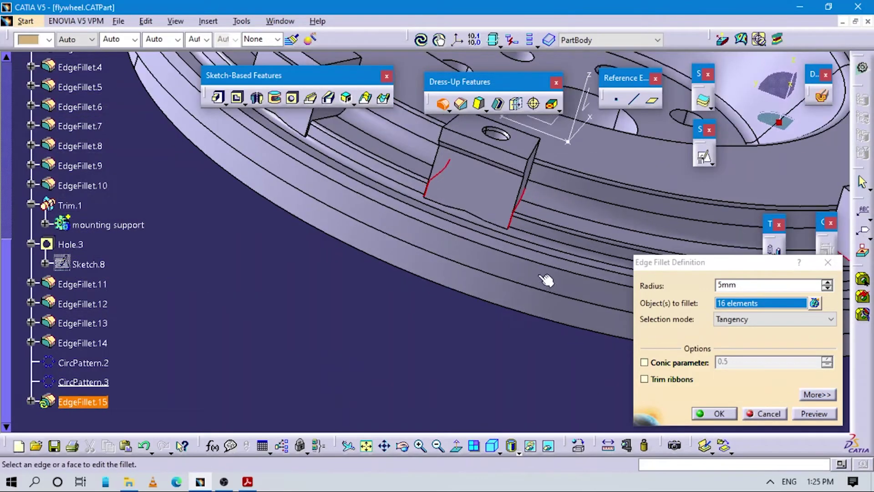
{"action": "middle_click_drag", "start_coordinate": [394, 355], "coordinate": [445, 244]}
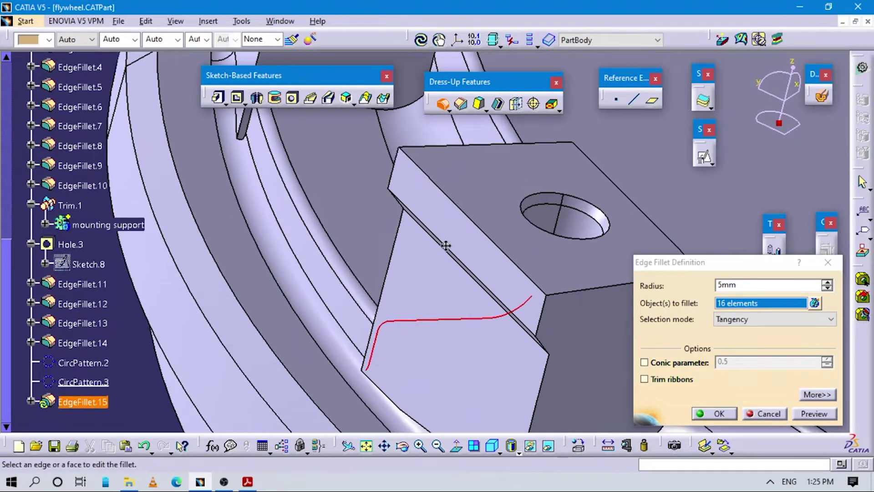
{"action": "middle_click", "coordinate": [478, 319]}
{"action": "left_click", "coordinate": [489, 387]}
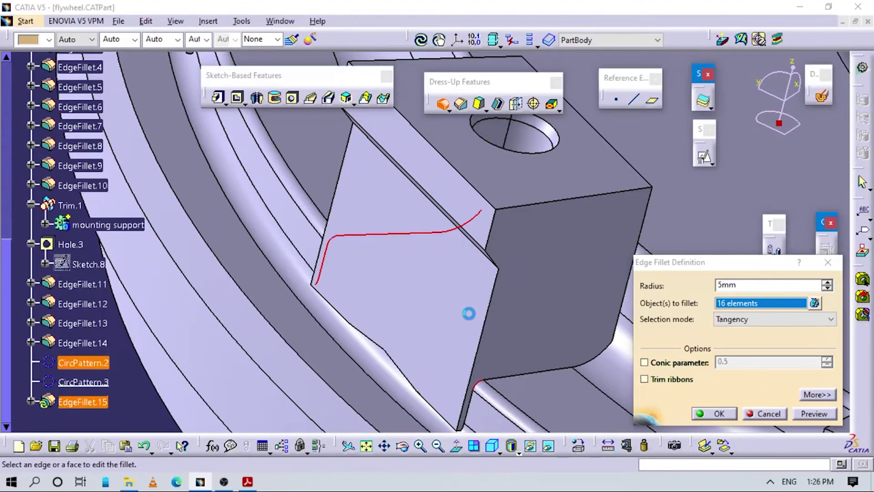
Try to pick the lower edge of the last unfilleted patterned support, removing the mistakenly selected side face from the fillet objects
{"action": "middle_click_drag", "start_coordinate": [371, 309], "coordinate": [429, 326]}
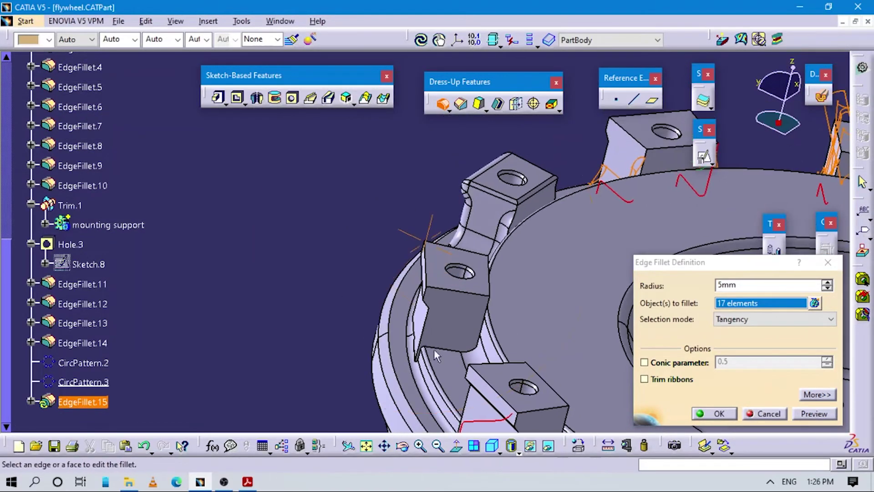
{"action": "middle_click", "coordinate": [429, 329]}
{"action": "middle_click_drag", "start_coordinate": [438, 410], "coordinate": [447, 370]}
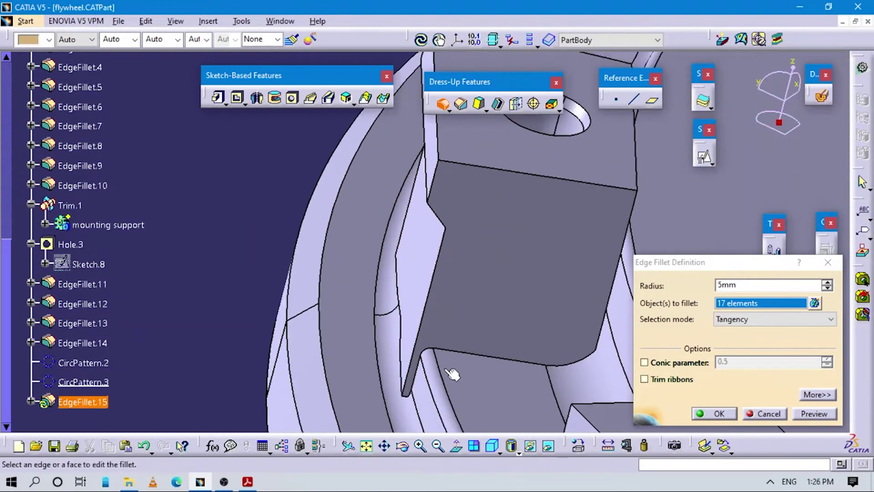
{"action": "left_click", "coordinate": [426, 348]}
{"action": "left_click", "coordinate": [815, 303]}
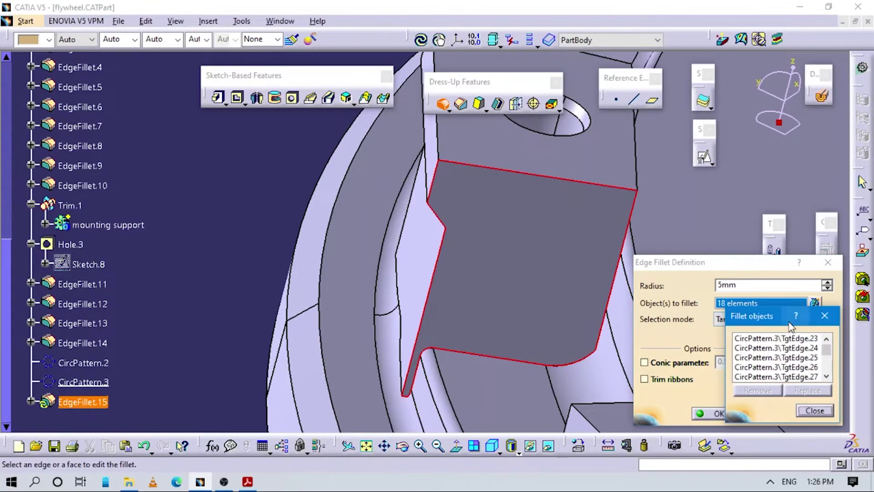
{"action": "scroll", "coordinate": [795, 373], "scroll_direction": "down", "scroll_amount": 2}
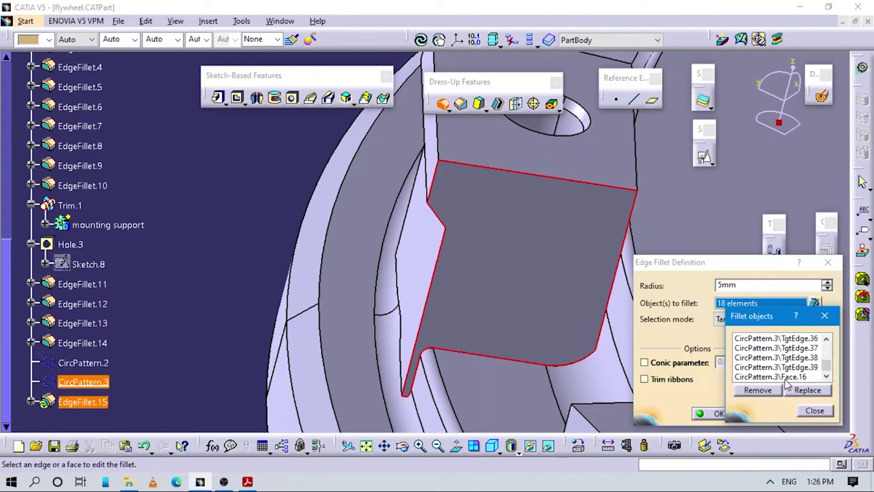
Add the rounded lower edges on both sides of the last patterned support and complete the 5 mm edge fillet
{"action": "middle_click_drag", "start_coordinate": [478, 228], "coordinate": [481, 263]}
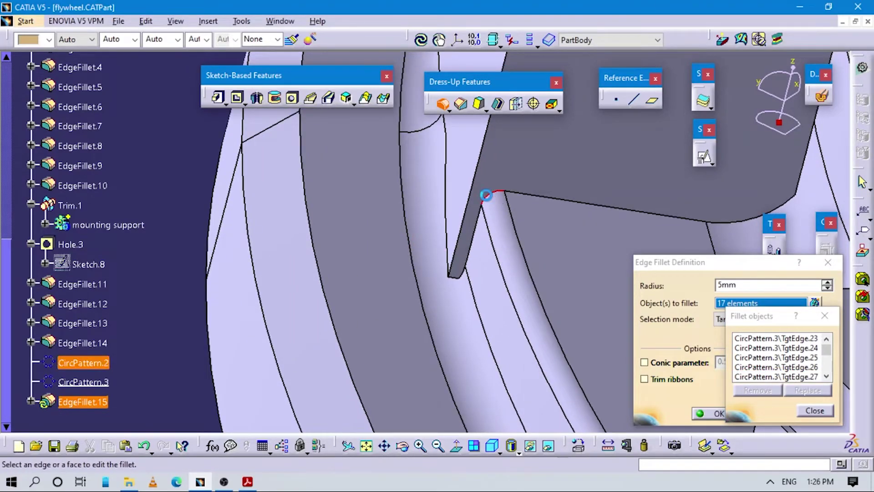
{"action": "middle_click_drag", "start_coordinate": [566, 398], "coordinate": [418, 347]}
{"action": "middle_click_drag", "start_coordinate": [484, 295], "coordinate": [273, 212]}
{"action": "middle_click_drag", "start_coordinate": [491, 260], "coordinate": [458, 283]}
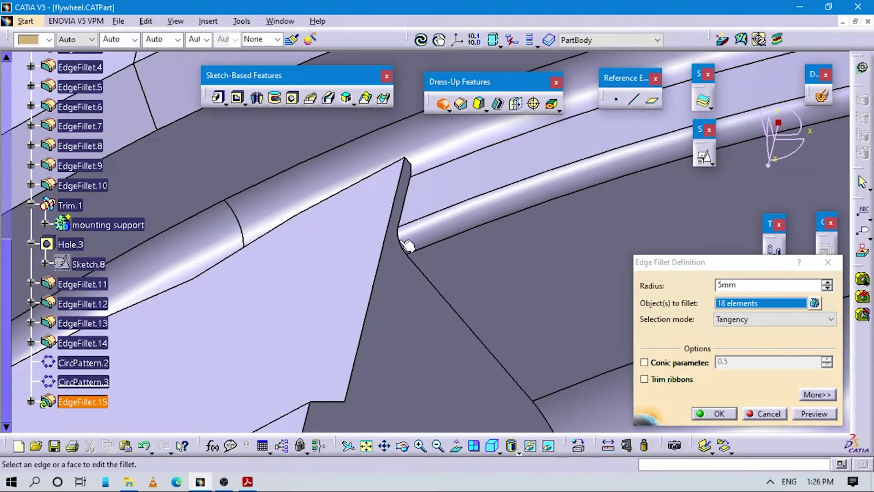
{"action": "left_click", "coordinate": [400, 240]}
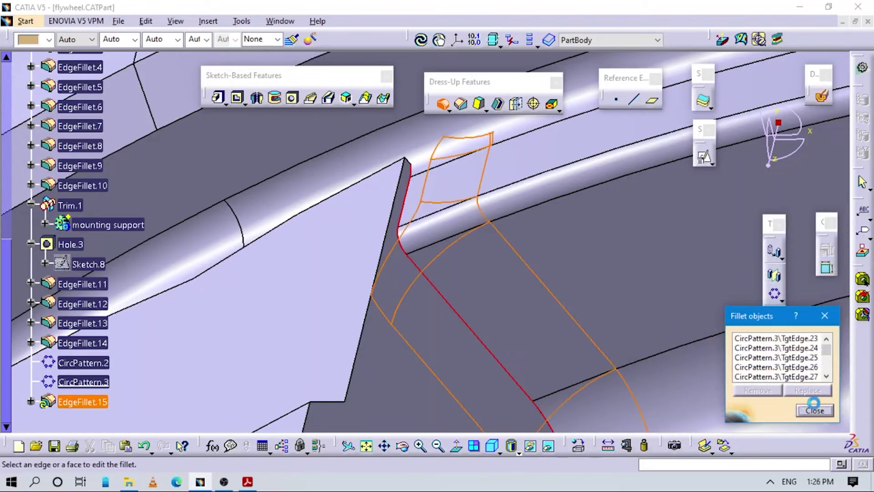
{"action": "middle_click_drag", "start_coordinate": [549, 269], "coordinate": [586, 326], "text": "ctrl"}
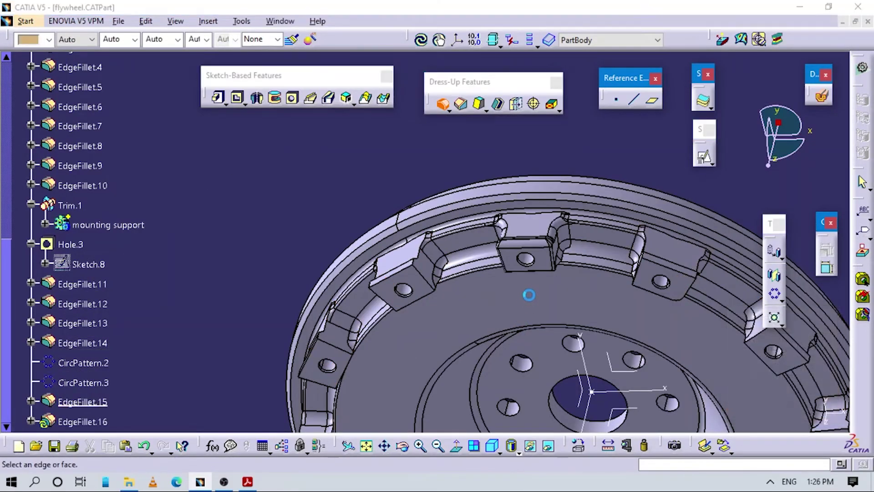
{"action": "left_click", "coordinate": [835, 264]}
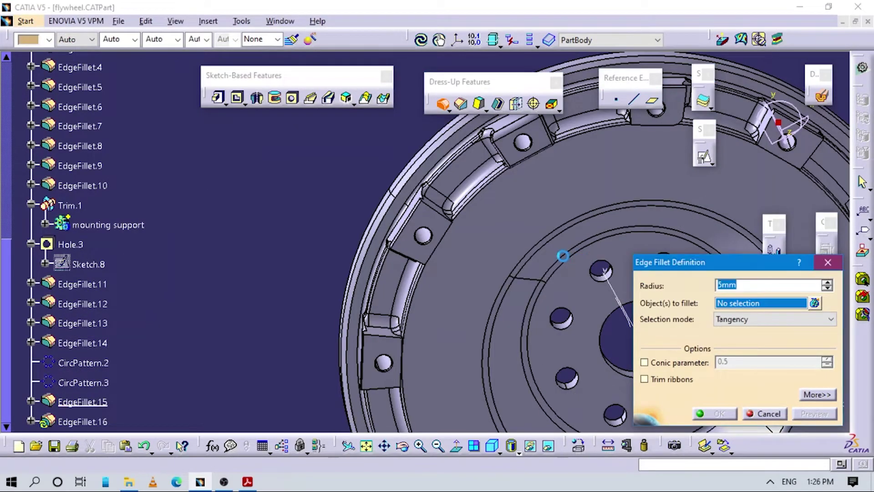
{"action": "mouse_move", "coordinate": [568, 189]}
{"action": "middle_mouse_down"}
{"action": "mouse_move", "coordinate": [589, 278]}
{"action": "mouse_move", "coordinate": [568, 184]}
{"action": "middle_mouse_up"}
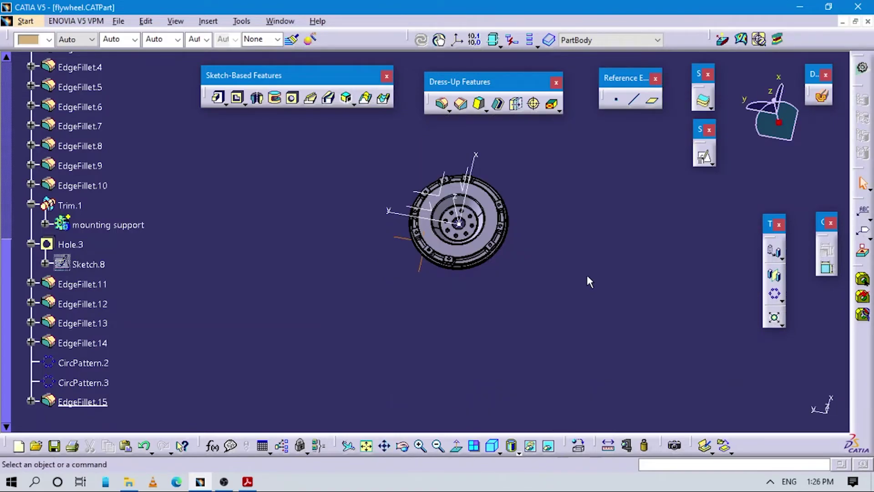
{"action": "middle_click_drag", "start_coordinate": [556, 292], "coordinate": [514, 232]}
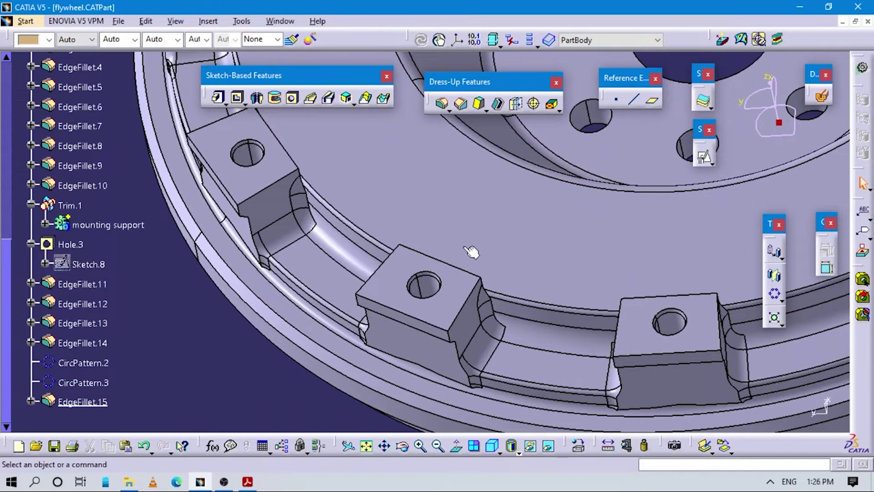
{"action": "middle_click_drag", "start_coordinate": [433, 212], "coordinate": [439, 193]}
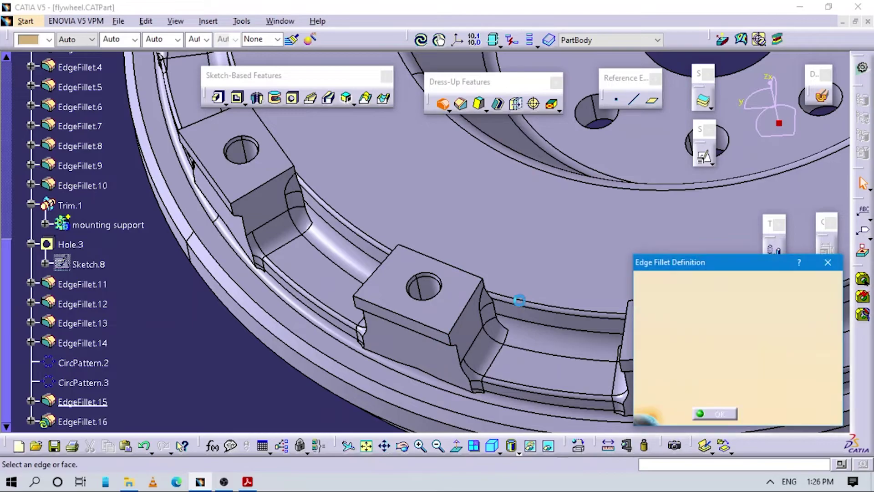
{"action": "left_click", "coordinate": [828, 261]}
Review the definition of the 3 mm edge fillet on the original mounting support
{"action": "middle_click_drag", "start_coordinate": [461, 236], "coordinate": [495, 310]}
{"action": "mouse_move", "coordinate": [542, 203]}
{"action": "middle_mouse_down"}
{"action": "mouse_move", "coordinate": [531, 350]}
{"action": "mouse_move", "coordinate": [523, 269]}
{"action": "mouse_move", "coordinate": [474, 102]}
{"action": "middle_mouse_up"}
{"action": "mouse_move", "coordinate": [494, 418]}
{"action": "middle_mouse_down"}
{"action": "mouse_move", "coordinate": [424, 273]}
{"action": "mouse_move", "coordinate": [396, 258]}
{"action": "mouse_move", "coordinate": [365, 201]}
{"action": "mouse_move", "coordinate": [268, 196]}
{"action": "middle_mouse_up"}
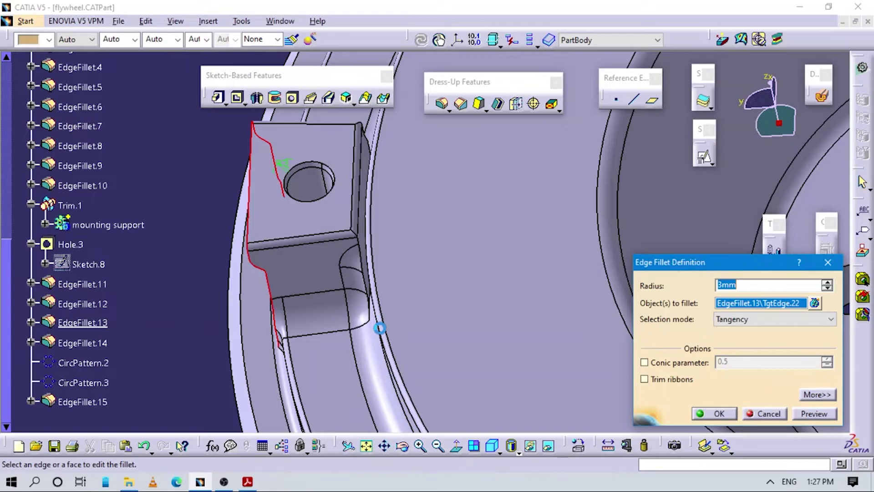
{"action": "middle_click_drag", "start_coordinate": [380, 328], "coordinate": [383, 118]}
{"action": "middle_click_drag", "start_coordinate": [327, 204], "coordinate": [394, 250]}
{"action": "left_click", "coordinate": [828, 264]}
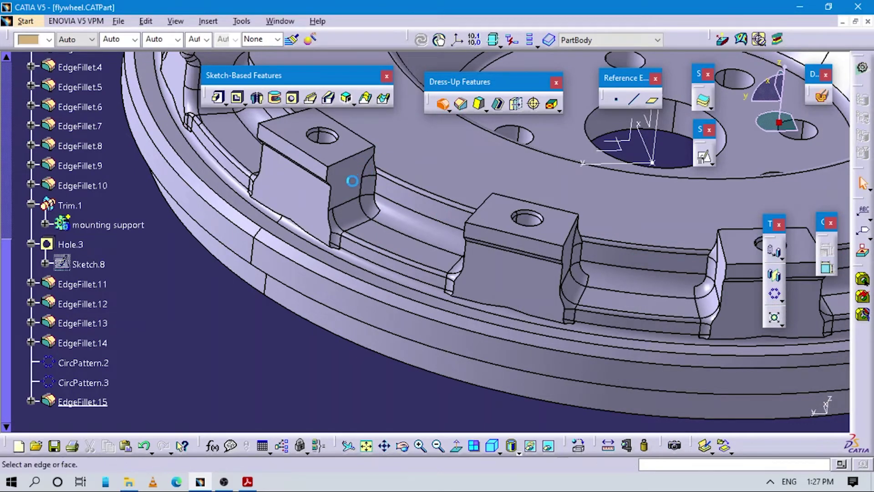
Apply a 1 mm edge fillet to the top face outline and hole rim of one patterned support
{"action": "middle_click_drag", "start_coordinate": [364, 277], "coordinate": [343, 219]}
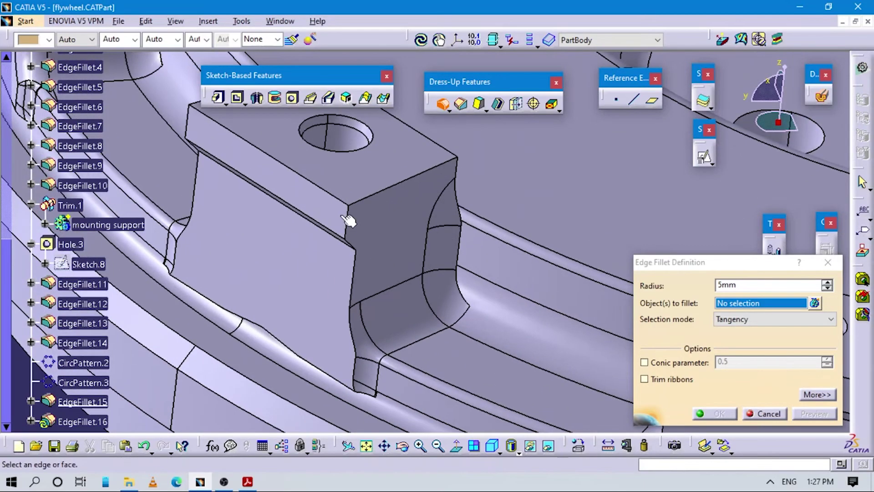
{"action": "left_click", "coordinate": [381, 188]}
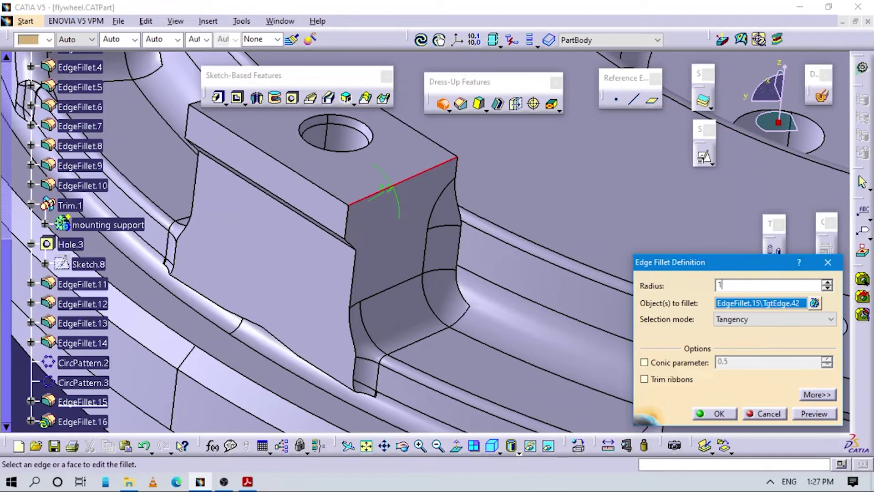
{"action": "left_click", "coordinate": [310, 188]}
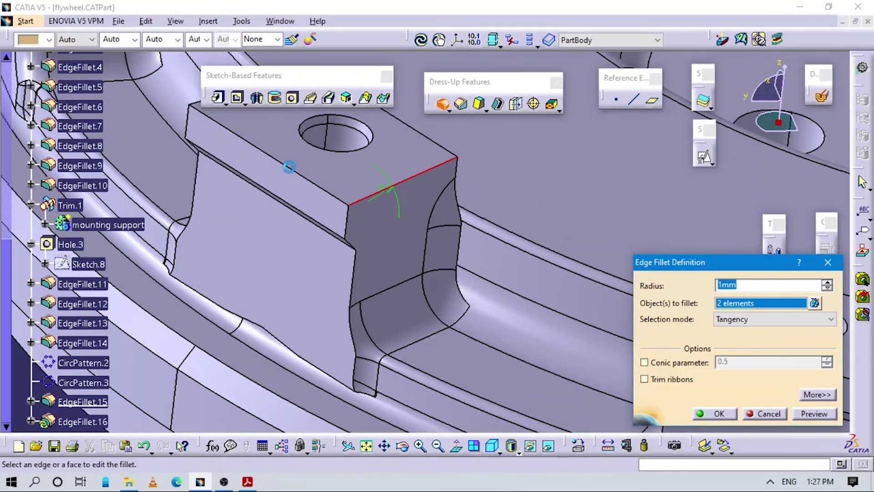
{"action": "middle_click_drag", "start_coordinate": [326, 175], "coordinate": [397, 284]}
{"action": "left_click", "coordinate": [397, 284]}
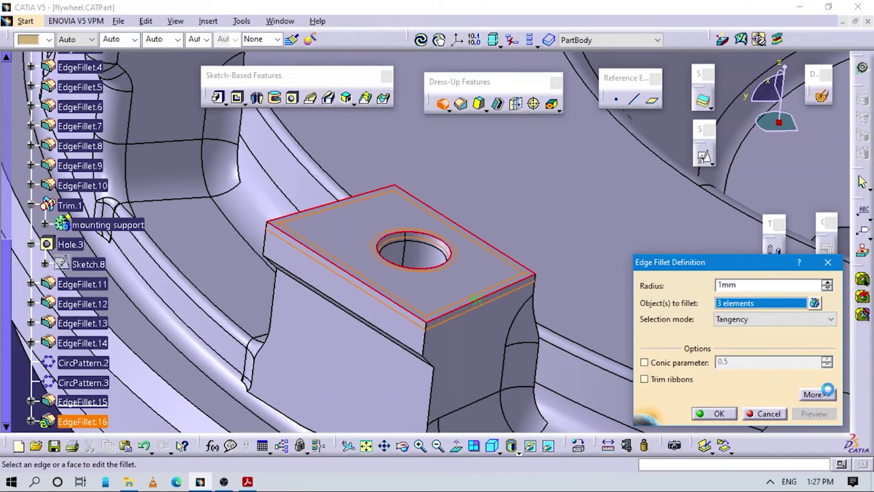
{"action": "left_click", "coordinate": [716, 414]}
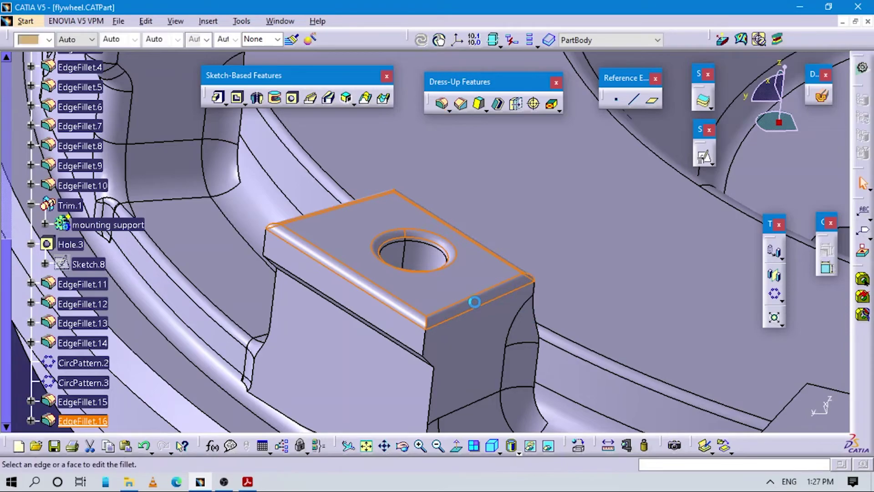
Reopen the 1 mm edge fillet and add the top faces of four more patterned supports
{"action": "middle_click_drag", "start_coordinate": [535, 318], "coordinate": [497, 337], "text": "ctrl"}
{"action": "left_click", "coordinate": [492, 333]}
{"action": "middle_click_drag", "start_coordinate": [323, 176], "coordinate": [371, 297]}
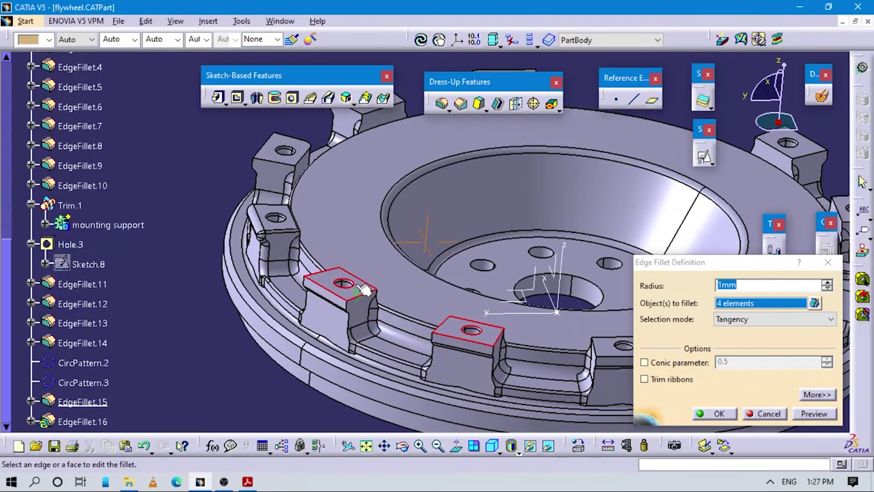
{"action": "left_click", "coordinate": [326, 272]}
{"action": "left_click", "coordinate": [414, 222]}
{"action": "left_click", "coordinate": [564, 207]}
Add the top faces of the remaining patterned supports to the 1 mm fillet and complete it
{"action": "middle_click_drag", "start_coordinate": [571, 260], "coordinate": [242, 250]}
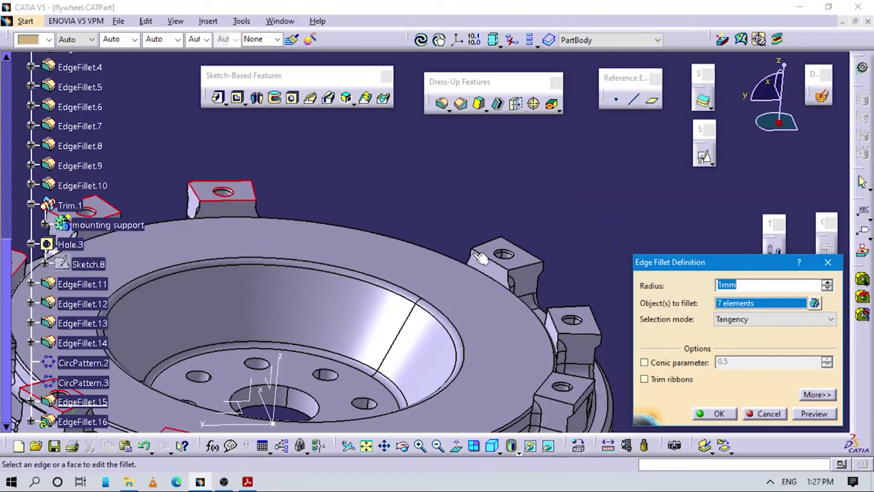
{"action": "middle_click_drag", "start_coordinate": [504, 251], "coordinate": [335, 244]}
{"action": "left_click", "coordinate": [364, 248]}
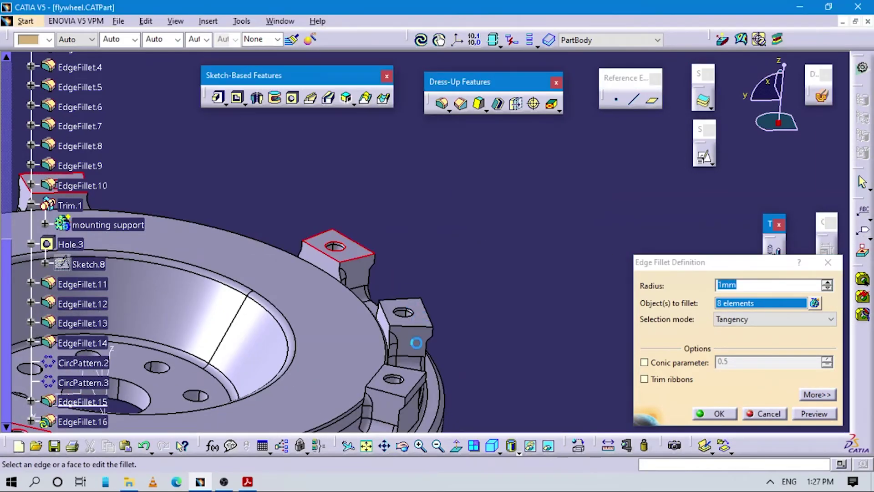
{"action": "left_click", "coordinate": [410, 314]}
{"action": "left_click", "coordinate": [384, 379]}
{"action": "middle_click_drag", "start_coordinate": [378, 369], "coordinate": [585, 169]}
{"action": "middle_click_drag", "start_coordinate": [351, 303], "coordinate": [403, 303]}
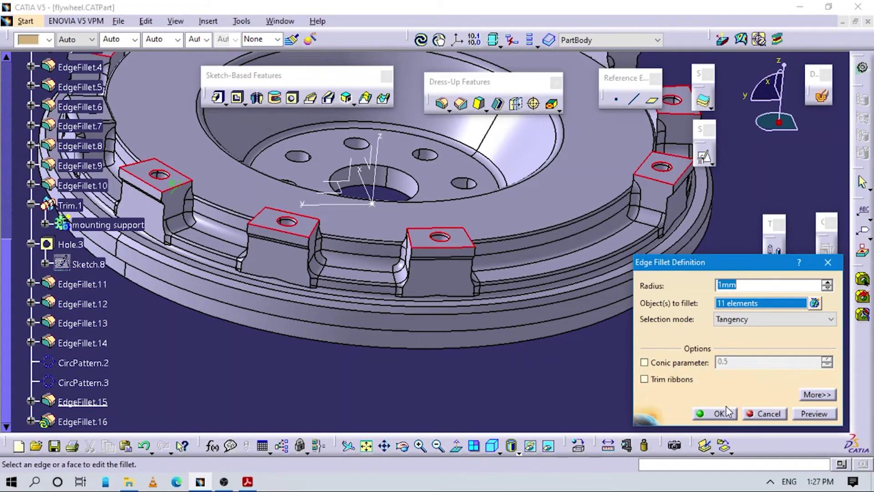
{"action": "left_click", "coordinate": [719, 414]}
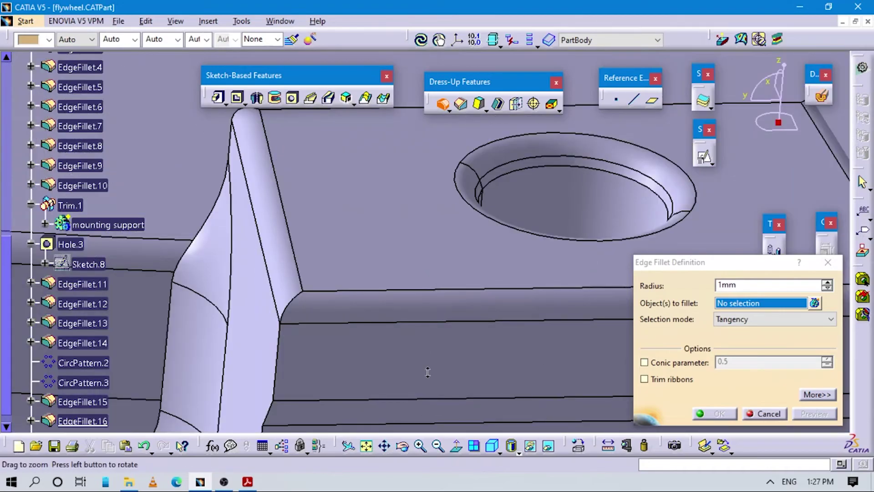
Try to fillet the two short vertical front corner edges below a support's top face with a 1 mm radius
{"action": "middle_click_drag", "start_coordinate": [428, 372], "coordinate": [358, 325]}
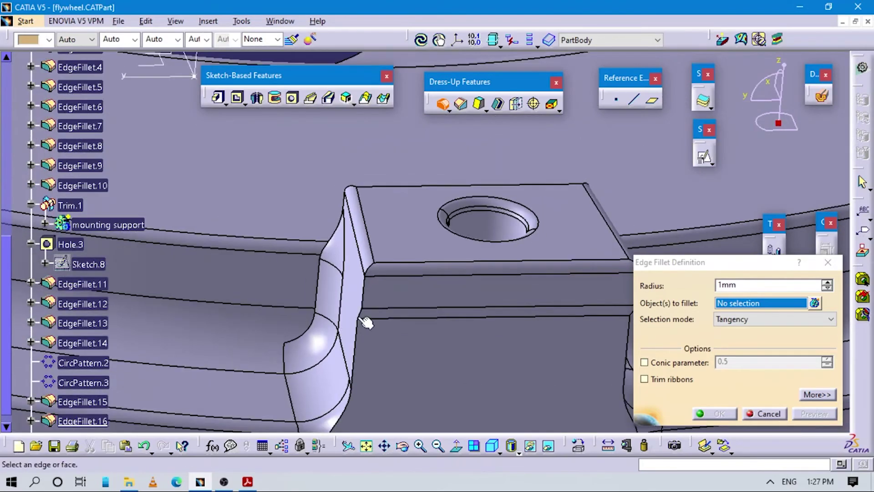
{"action": "left_click", "coordinate": [362, 288]}
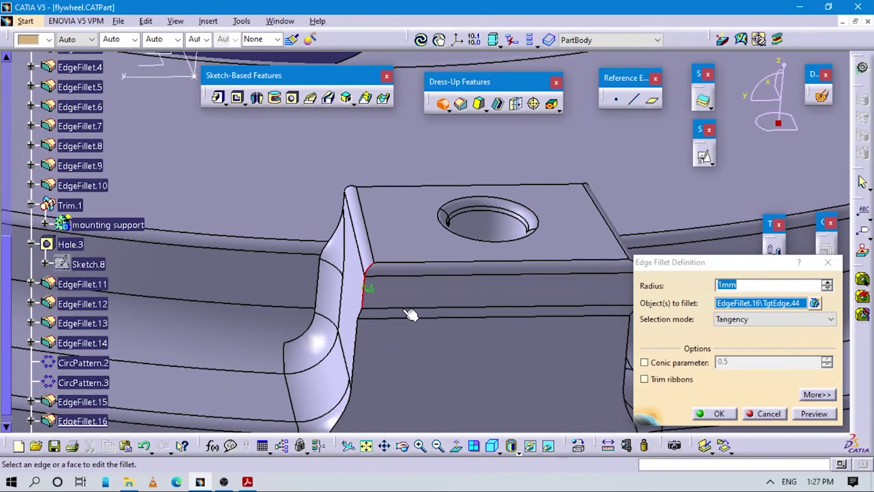
{"action": "middle_click_drag", "start_coordinate": [594, 381], "coordinate": [465, 327]}
{"action": "left_click", "coordinate": [509, 230]}
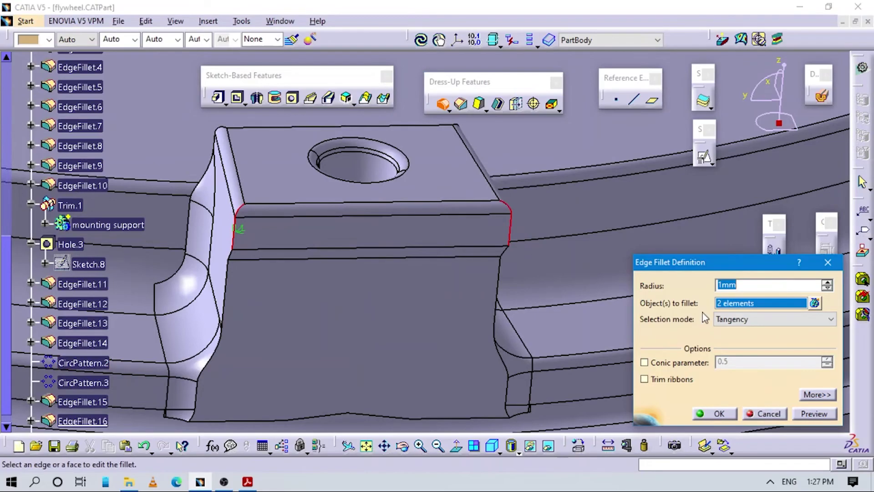
{"action": "key", "text": "Return"}
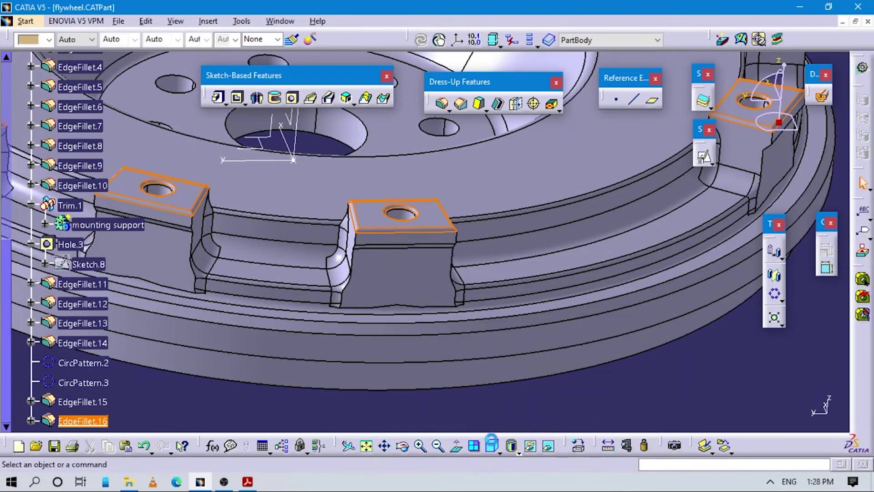
View the whole flywheel in isometric view, and switch to 15. Final.pdf in Acrobat Reader to examine the Q4 Flywheel task page
{"action": "left_click", "coordinate": [493, 445]}
{"action": "middle_click_drag", "start_coordinate": [461, 309], "coordinate": [484, 322], "text": "ctrl"}
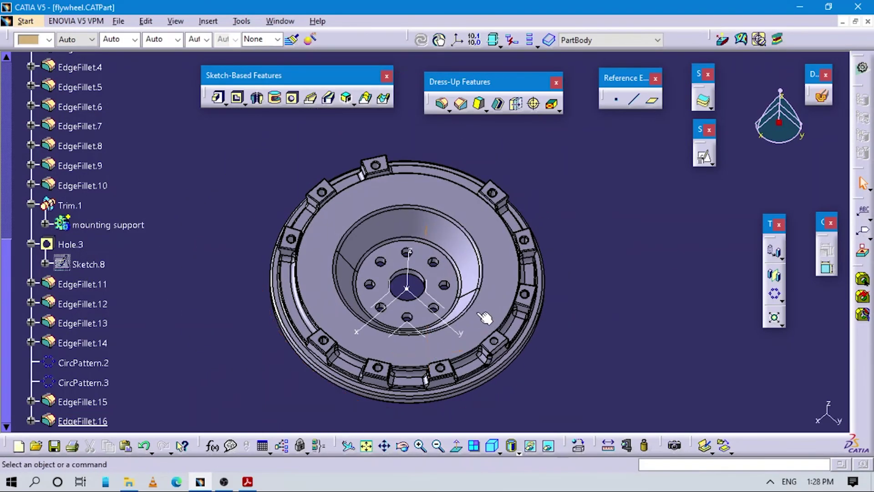
{"action": "key", "text": "alt+Tab"}
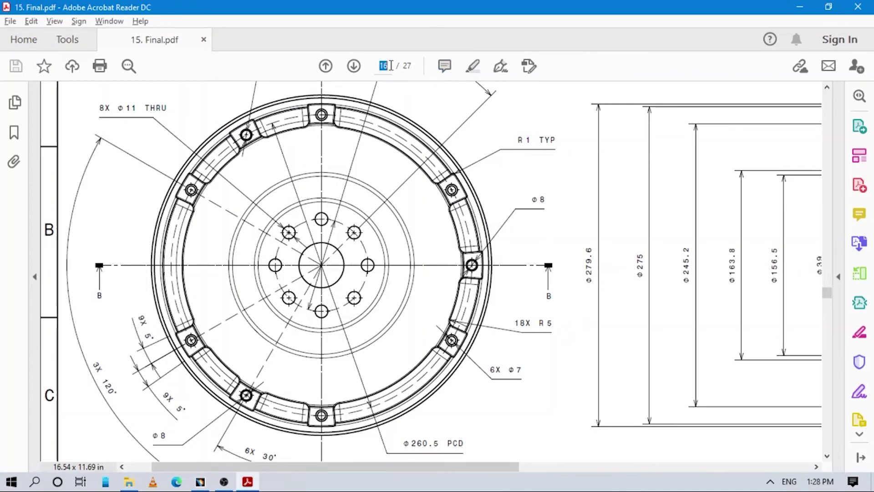
{"action": "key", "text": "Return"}
{"action": "scroll", "coordinate": [506, 227], "scroll_direction": "down", "scroll_amount": 3}
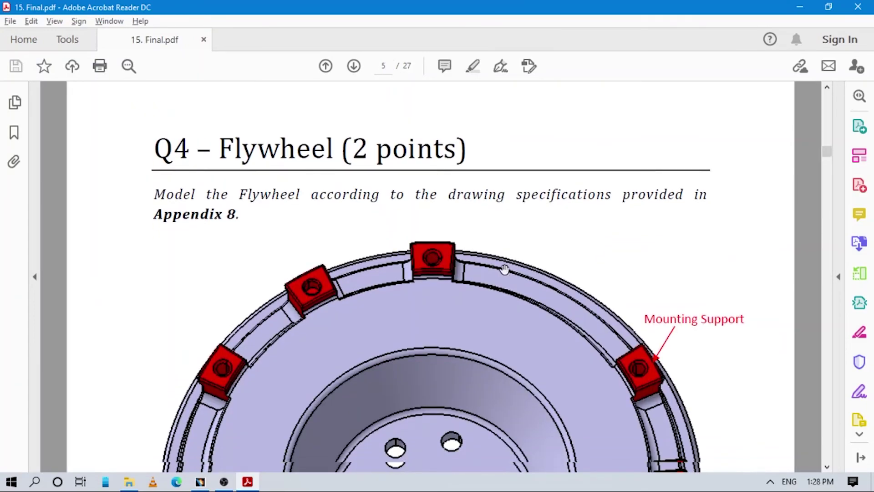
Switch back to CATIA, collapse the PartBody branch in the specification tree, and fit the whole flywheel in an isometric view
{"action": "key", "text": "alt+Tab"}
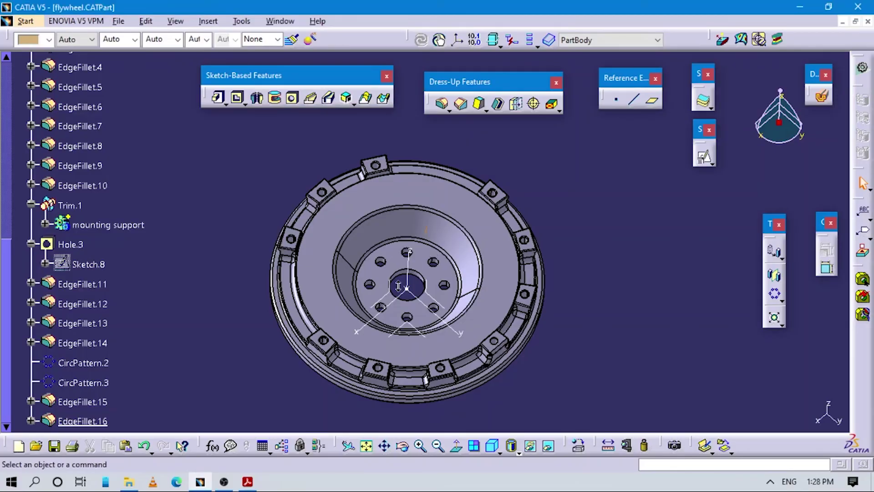
{"action": "scroll", "coordinate": [118, 182], "scroll_direction": "up", "scroll_amount": 10}
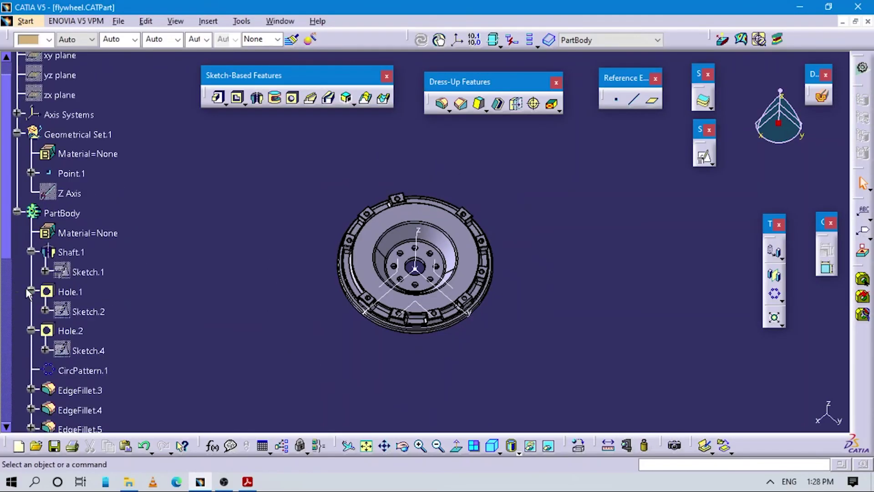
{"action": "left_click", "coordinate": [17, 212]}
{"action": "middle_click_drag", "start_coordinate": [409, 331], "coordinate": [274, 174]}
{"action": "middle_click_drag", "start_coordinate": [453, 316], "coordinate": [478, 284]}
{"action": "left_click", "coordinate": [492, 446]}
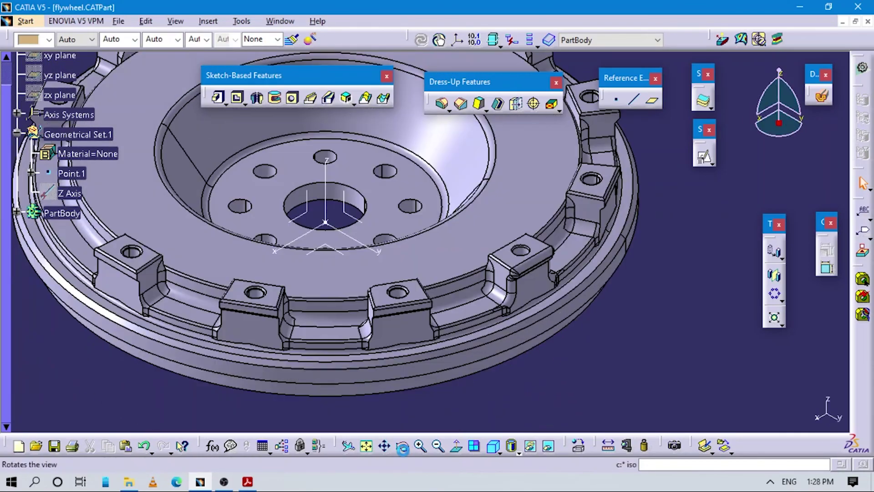
{"action": "left_click", "coordinate": [367, 446]}
{"action": "middle_click_drag", "start_coordinate": [401, 346], "coordinate": [469, 299], "text": "ctrl"}
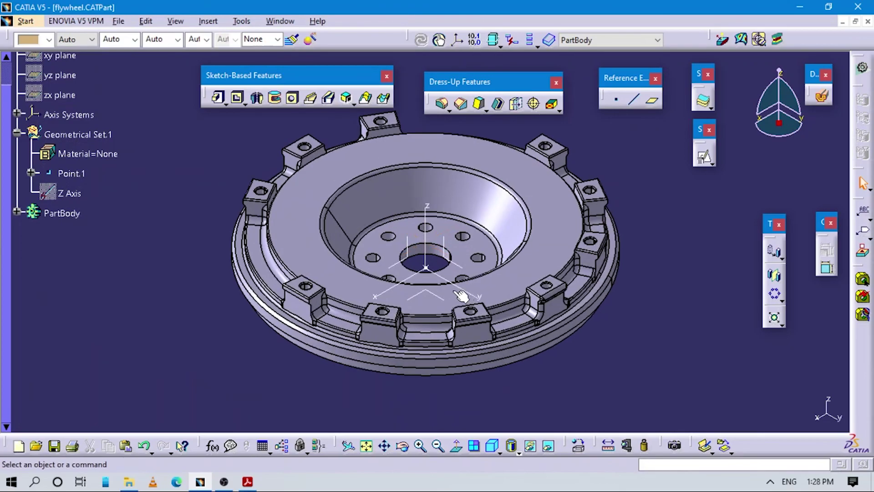